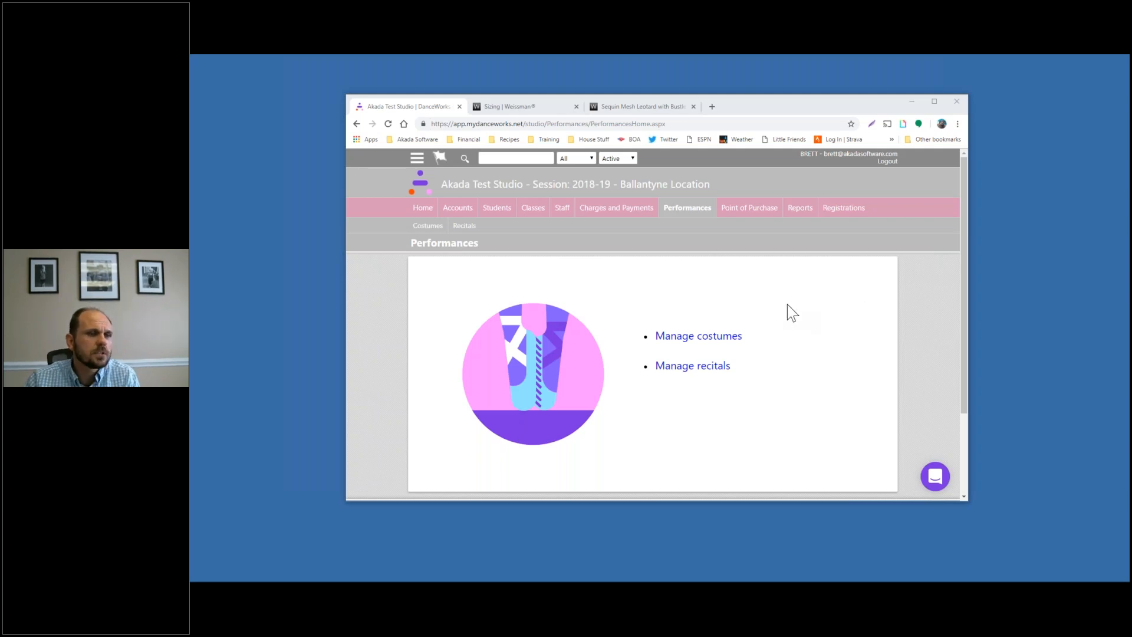
# Open Manage costumes under Performances to show the costume vendor list
pyautogui.click(684, 209)
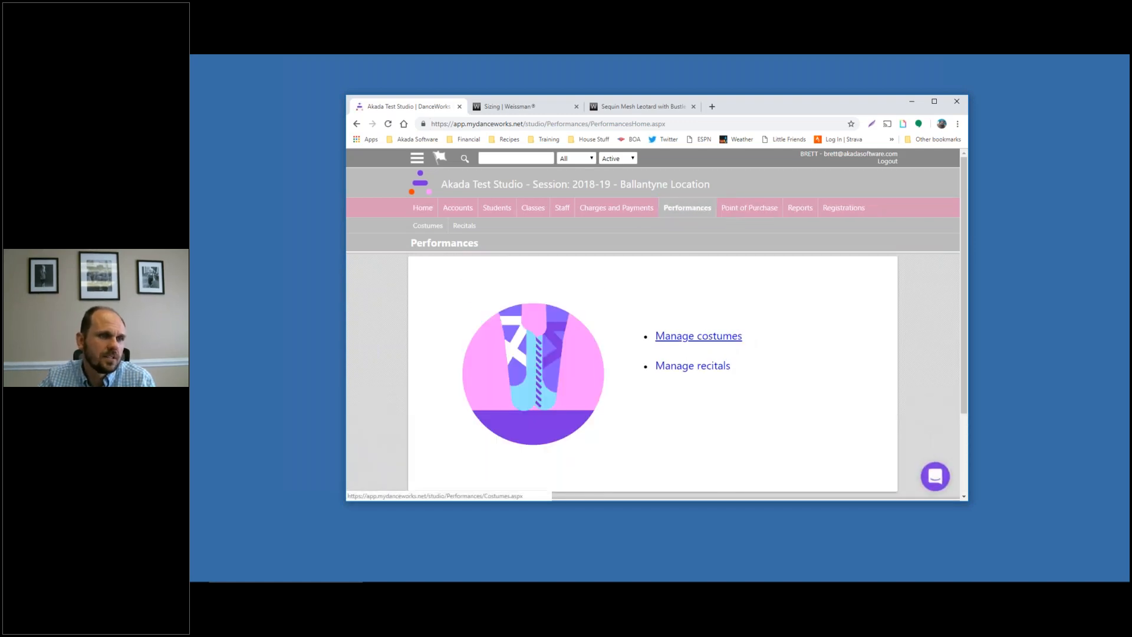
pyautogui.click(698, 336)
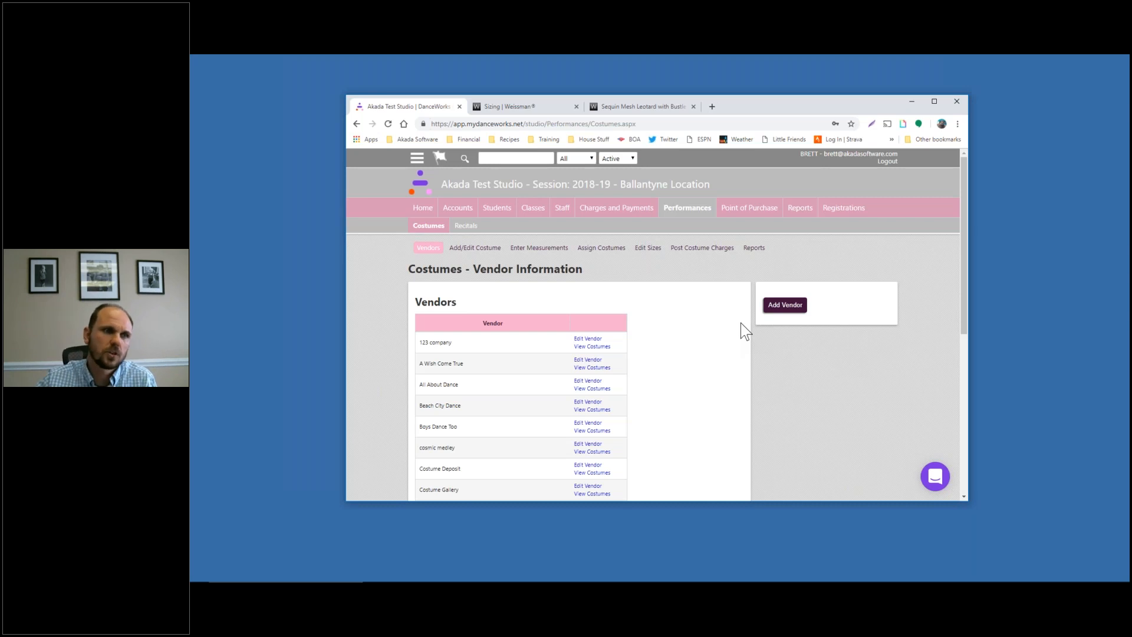
# Add vendor 'Weissmans' with its contact person's name and e-mail address, and save it
pyautogui.click(774, 305)
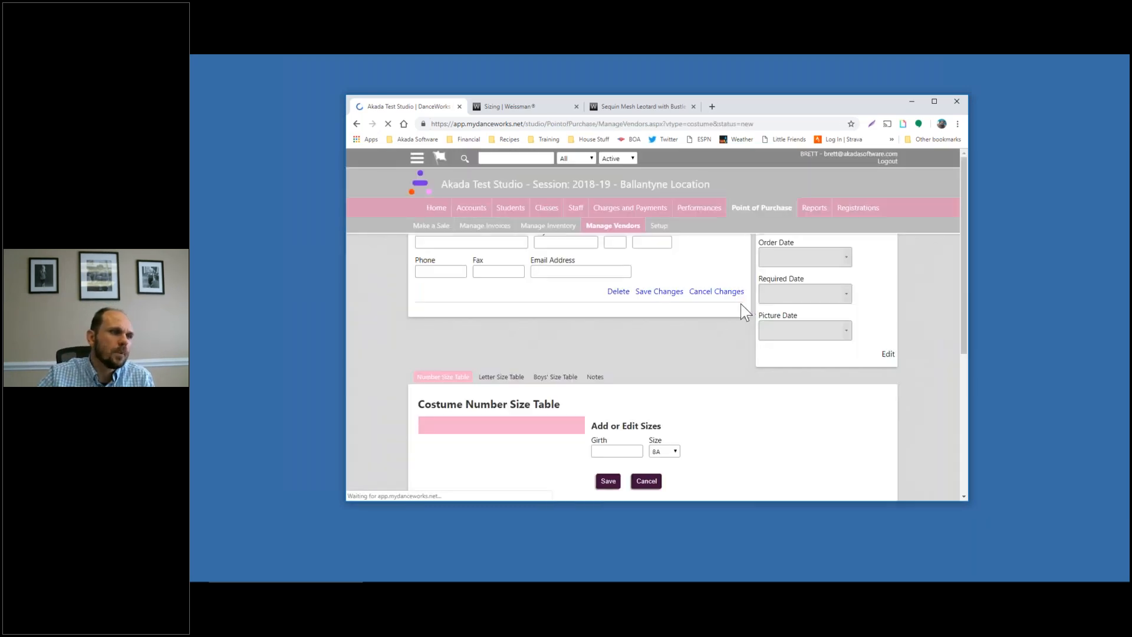
pyautogui.click(493, 304)
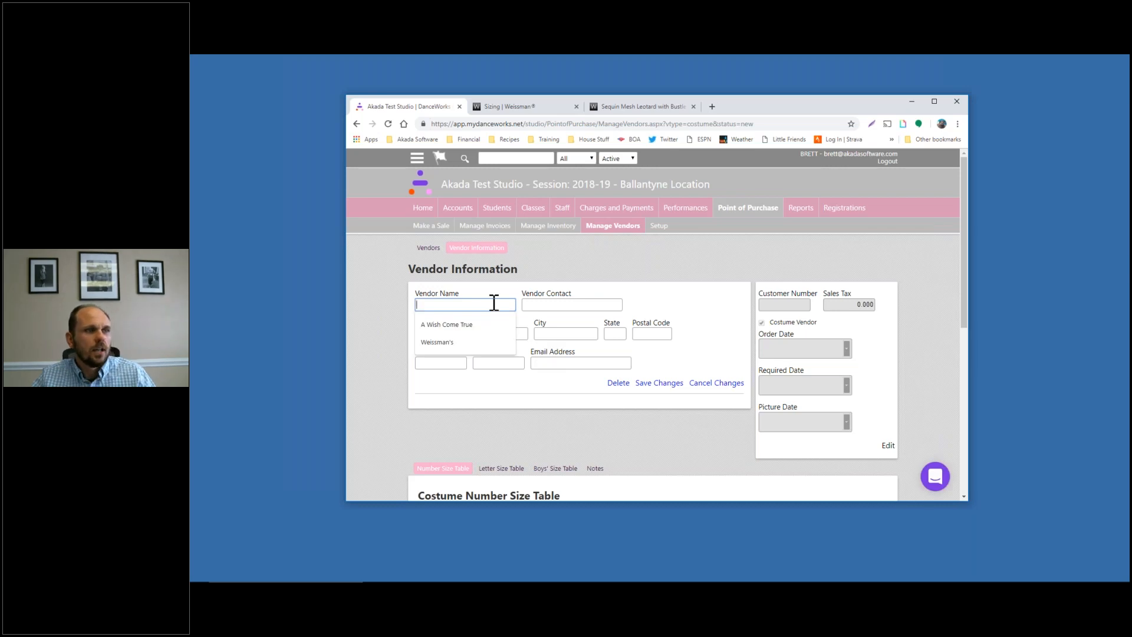
pyautogui.write("Weissman'")
pyautogui.press('BackSpace')
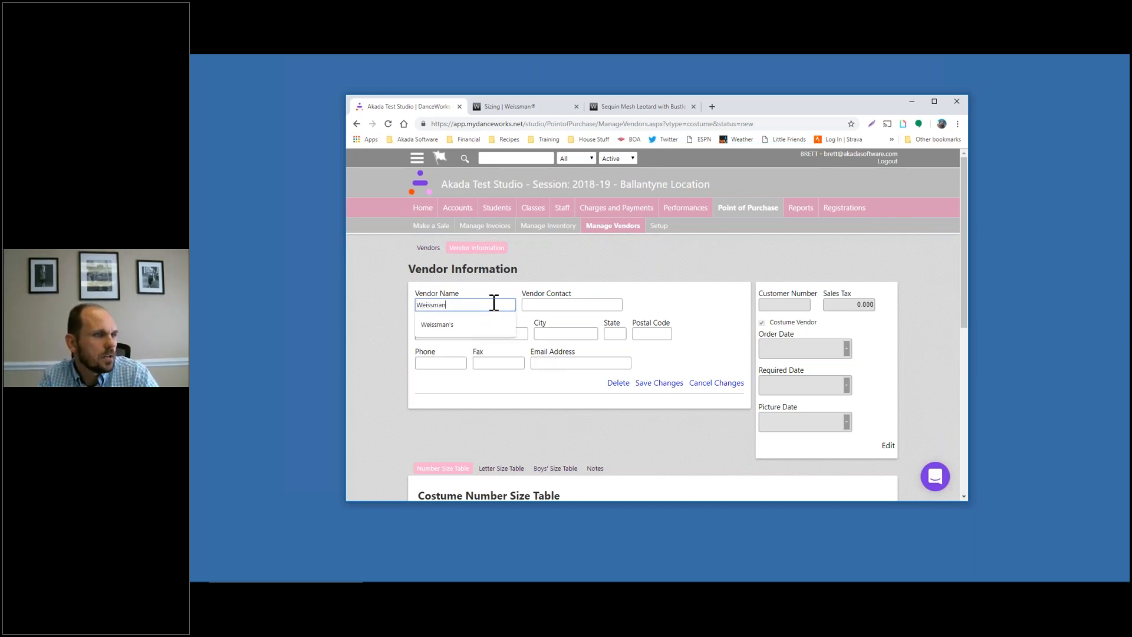
pyautogui.write('s')
pyautogui.press('Tab')
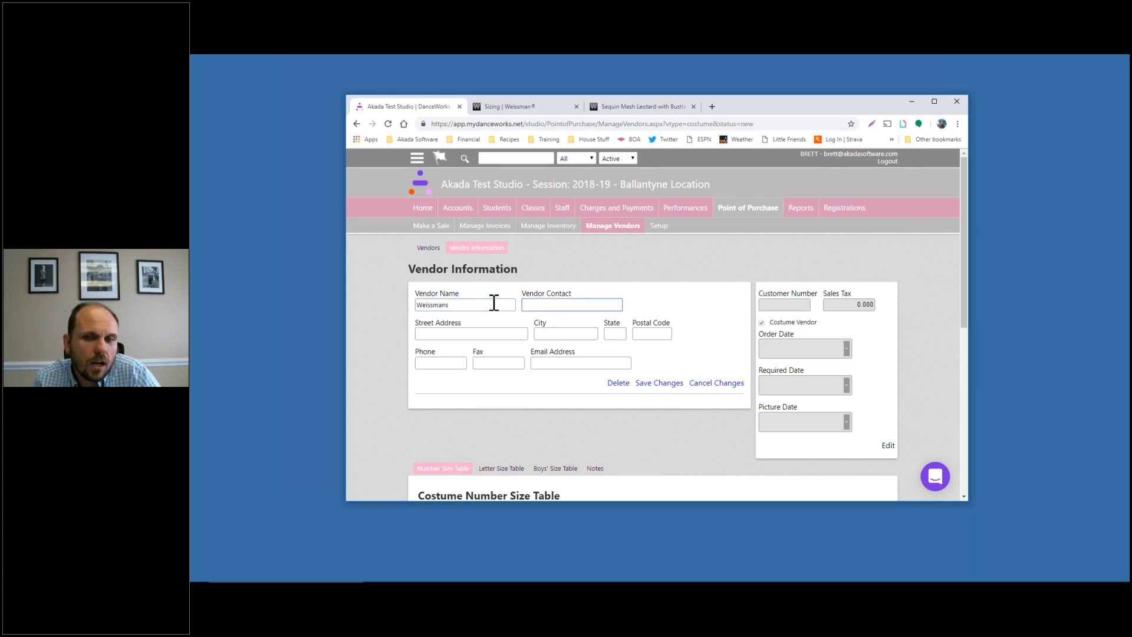
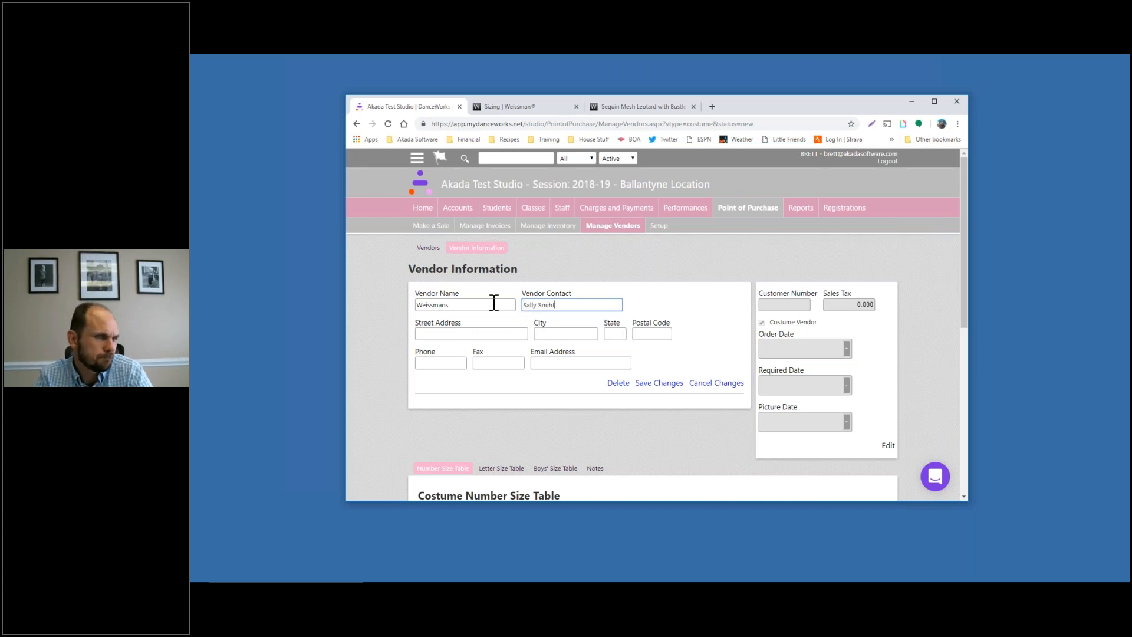
pyautogui.press('Tab')
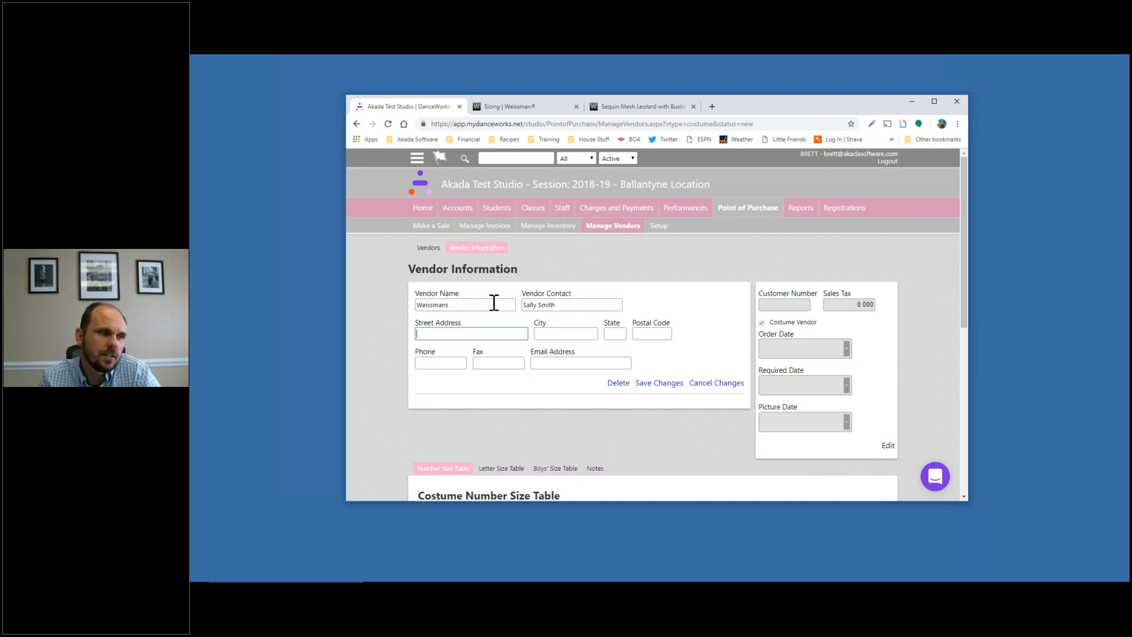
pyautogui.click(564, 363)
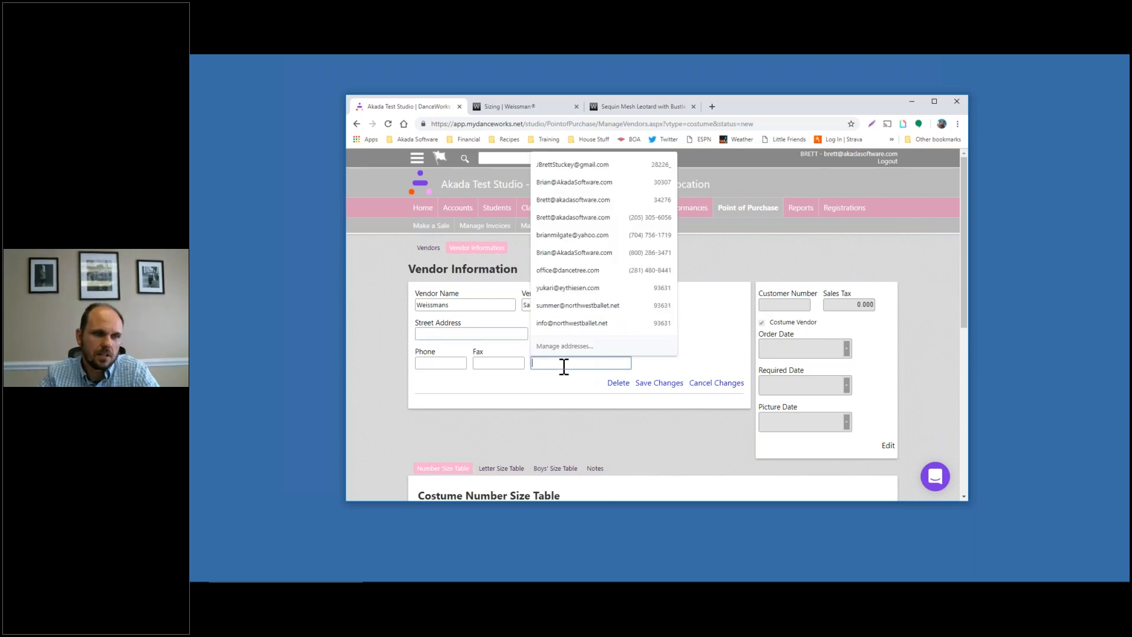
pyautogui.click(639, 384)
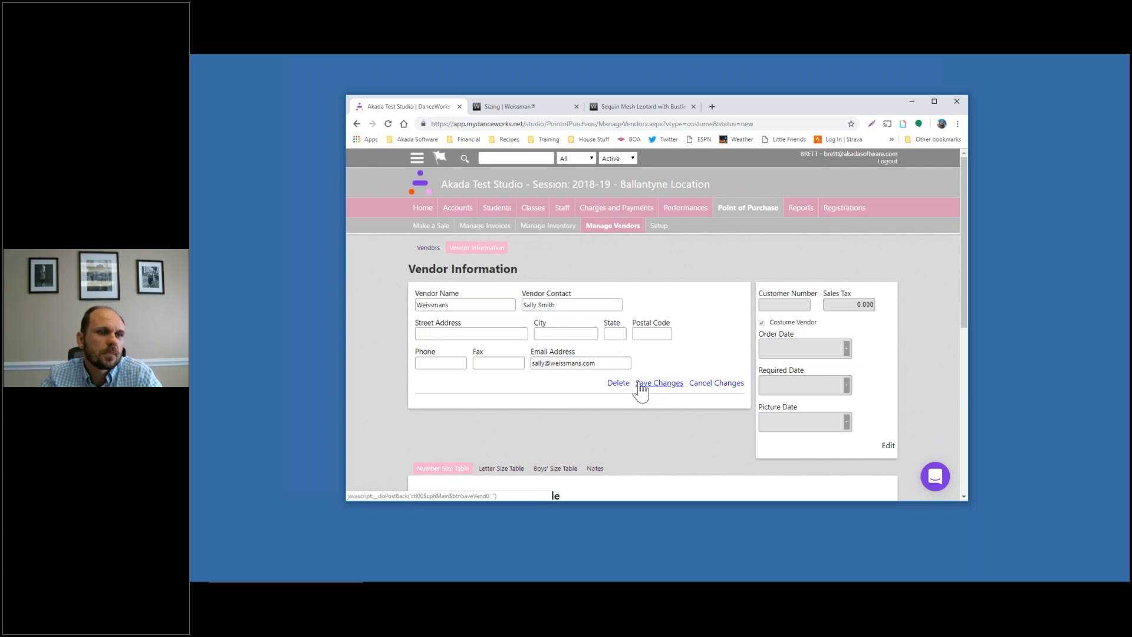
# Give the Weissmans order details the vendor's customer number and 7.25 sales tax, and save
pyautogui.click(884, 446)
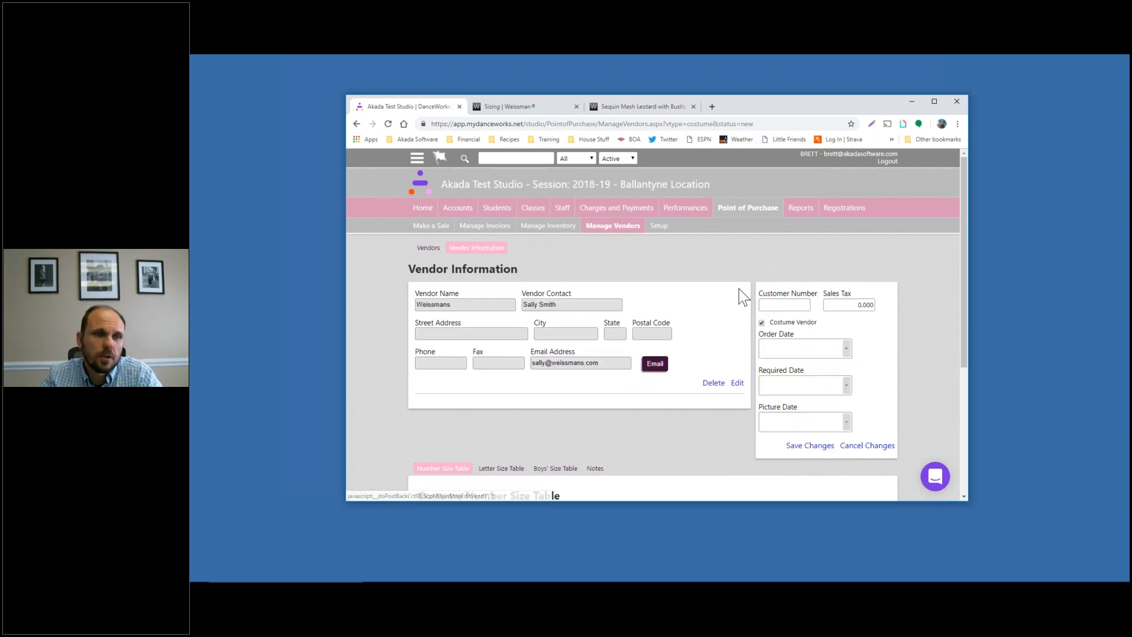
pyautogui.click(809, 305)
pyautogui.write('1111')
pyautogui.click(859, 305)
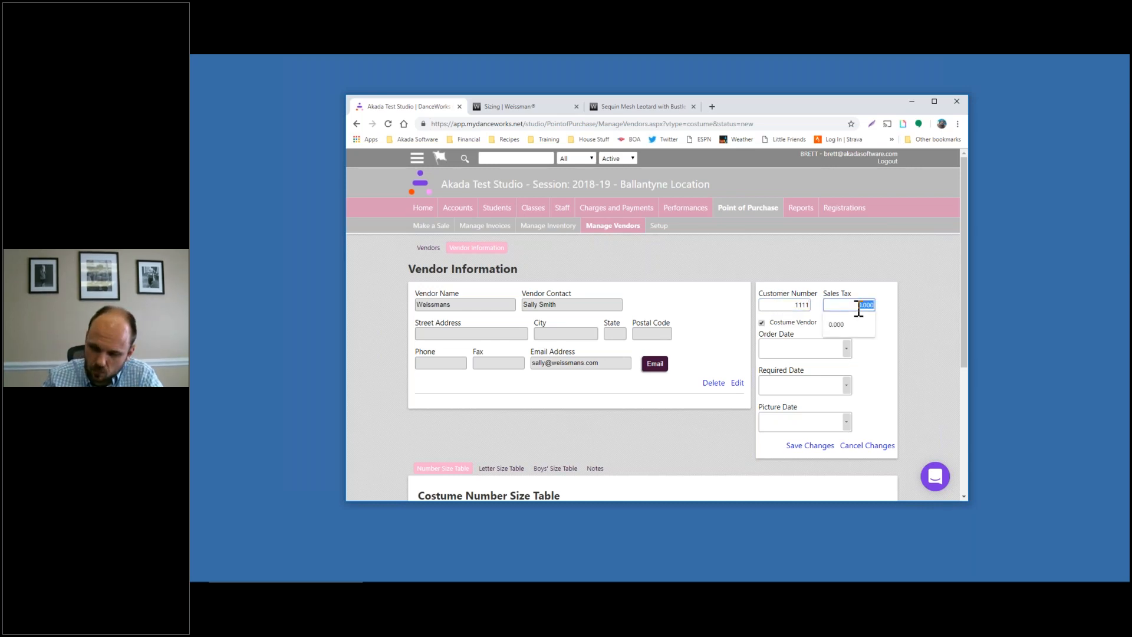
pyautogui.write('7.25')
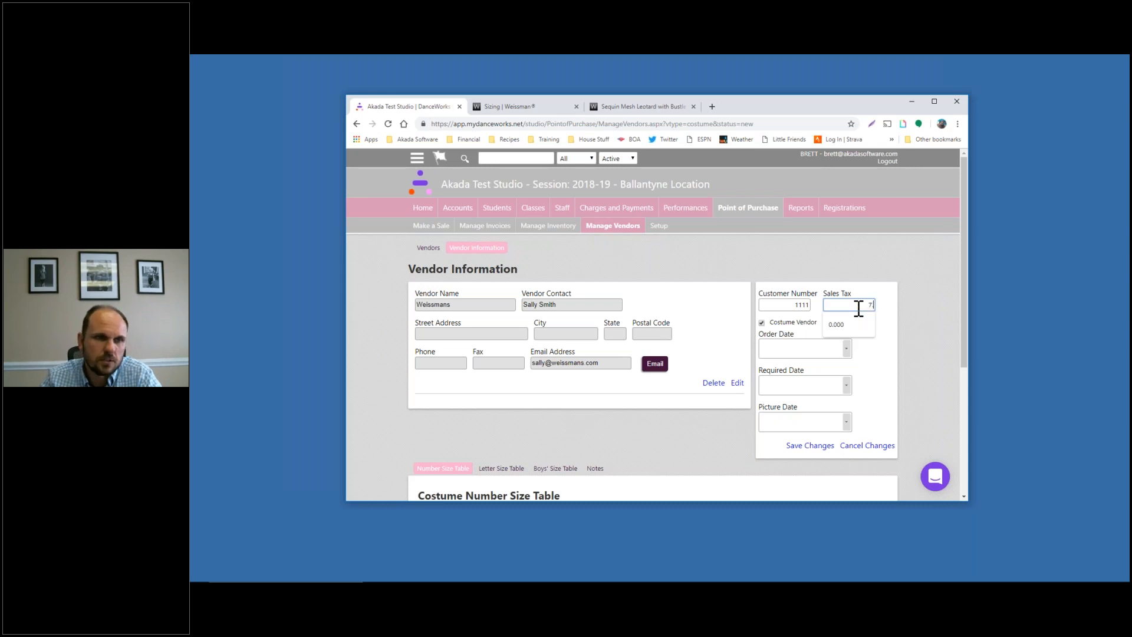
pyautogui.click(913, 296)
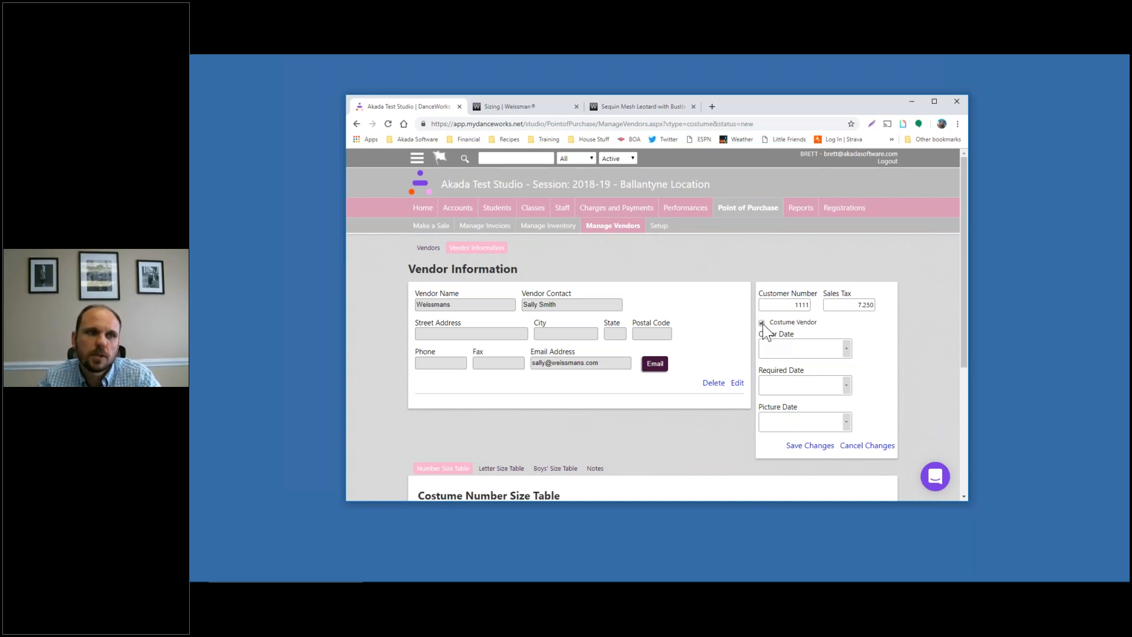
pyautogui.click(785, 352)
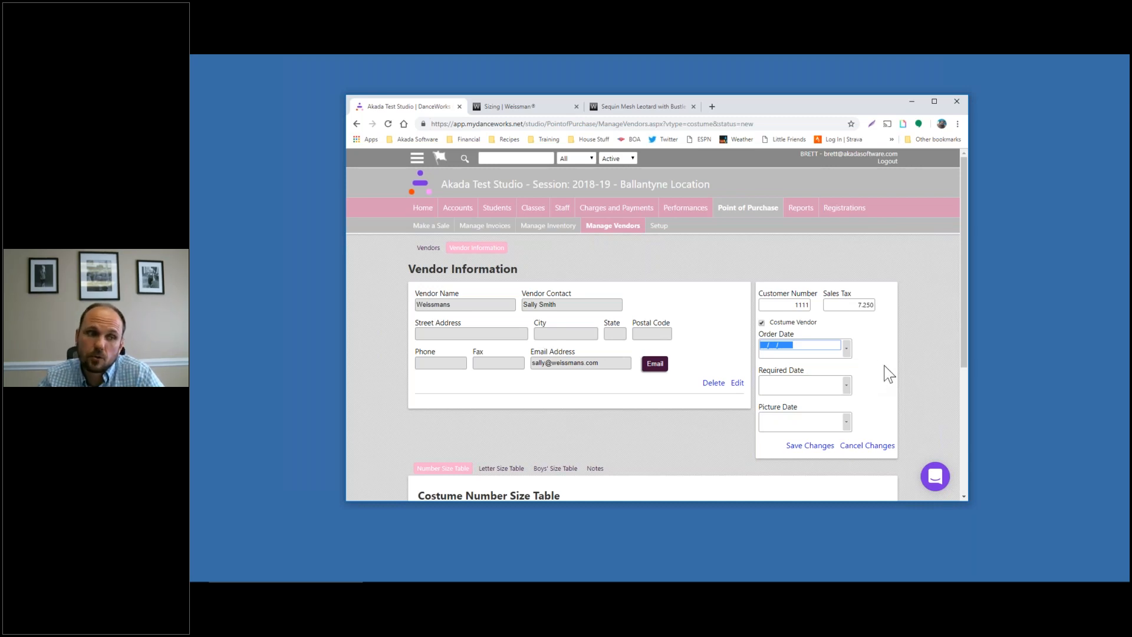
pyautogui.scroll(-1, 854, 359)
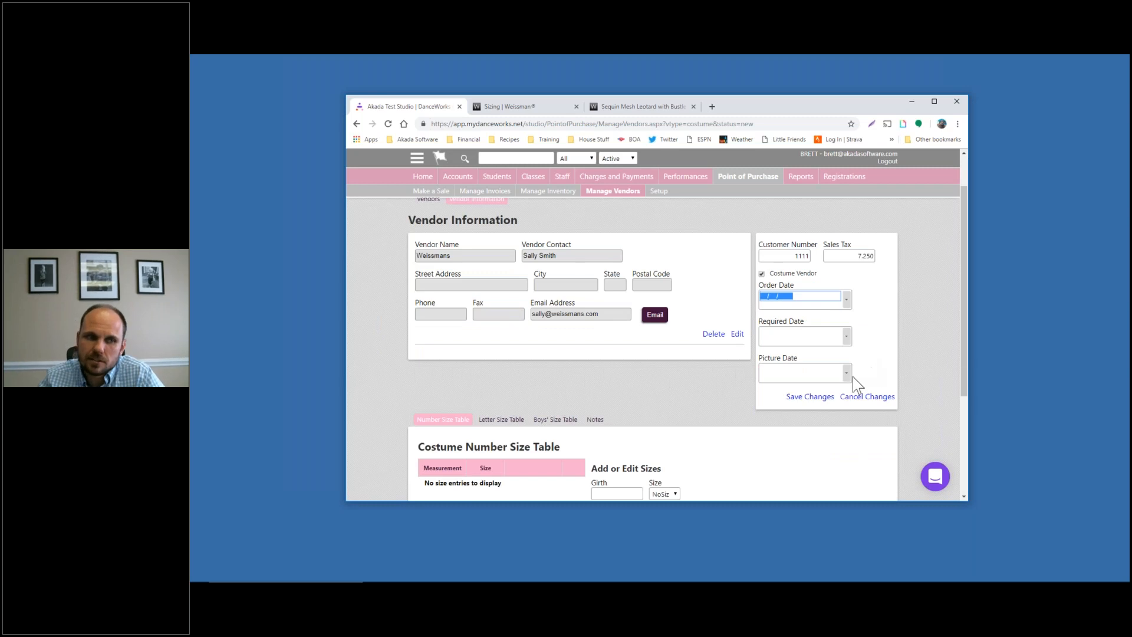
pyautogui.click(828, 403)
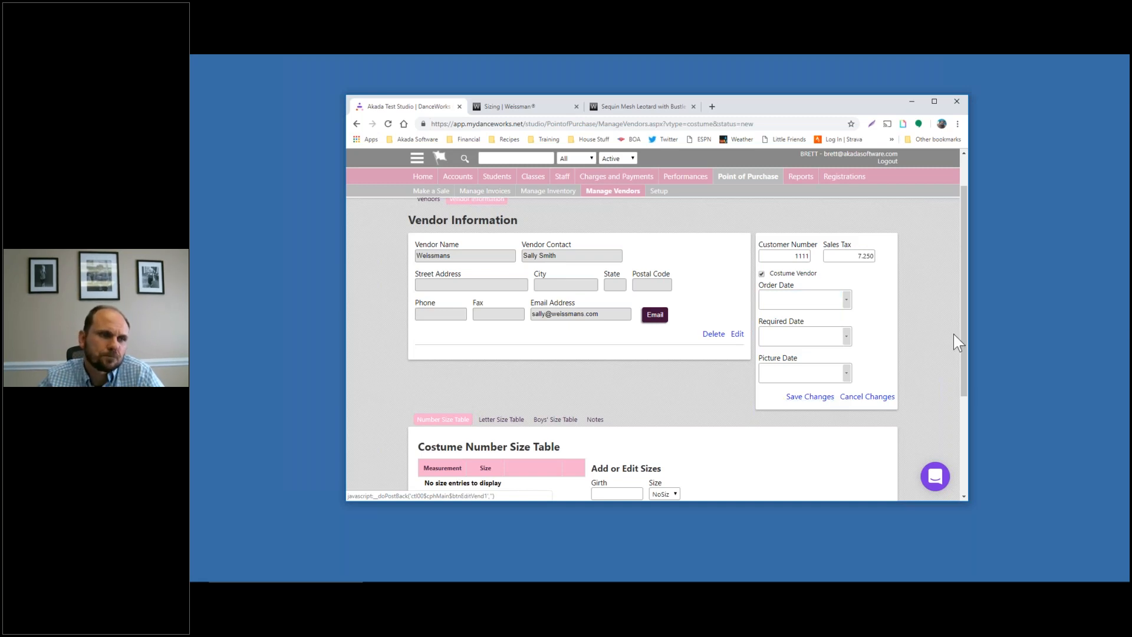
pyautogui.scroll(-3, 914, 318)
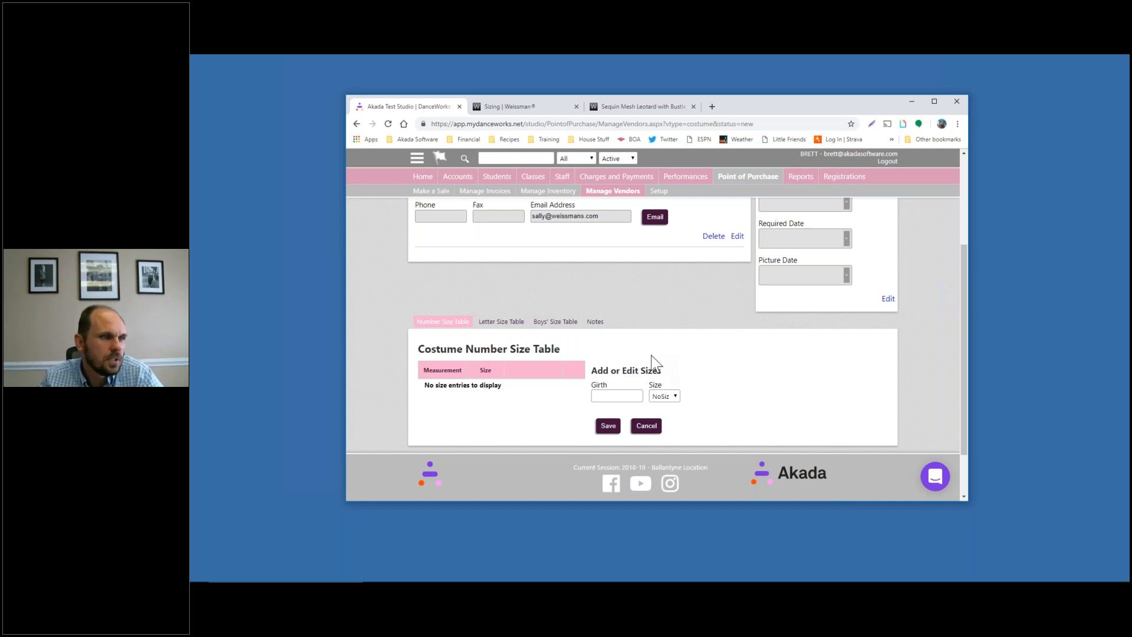
# On the Weissman website's Sizing tab, scroll down to the child and adult costume size charts
pyautogui.click(519, 108)
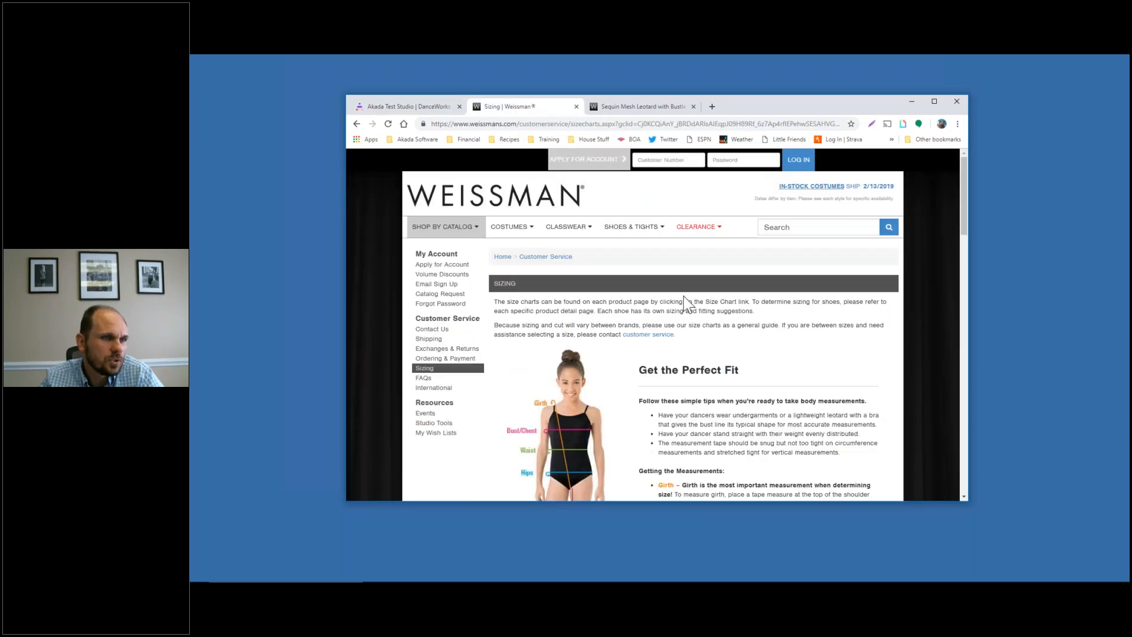
pyautogui.scroll(-4, 753, 329)
pyautogui.scroll(-3, 694, 347)
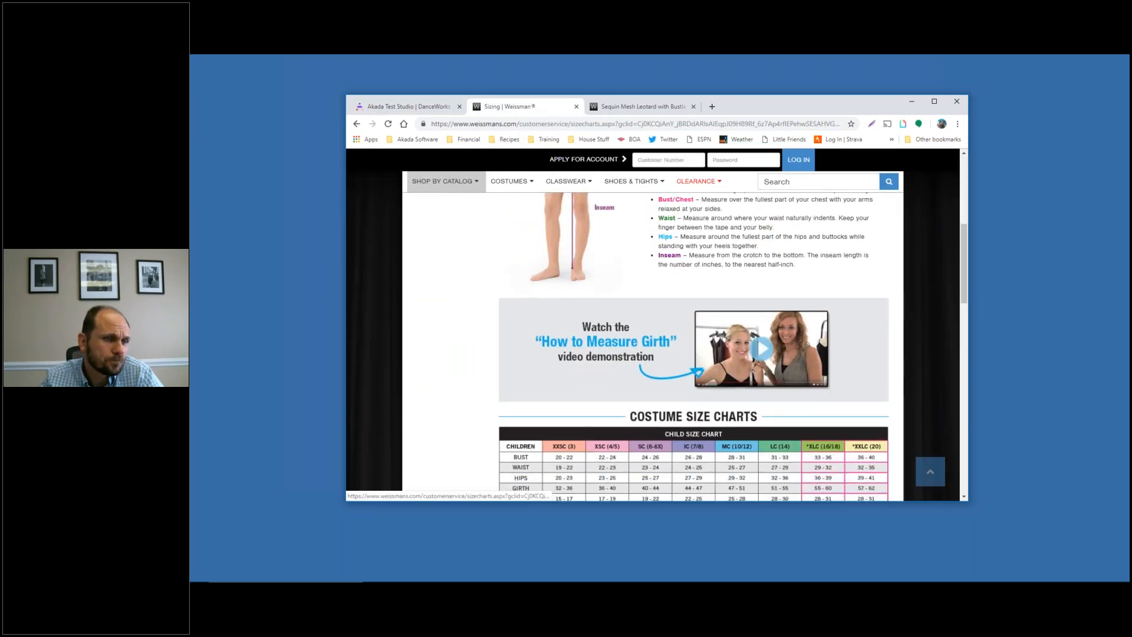
pyautogui.scroll(3, 694, 347)
pyautogui.scroll(2, 653, 346)
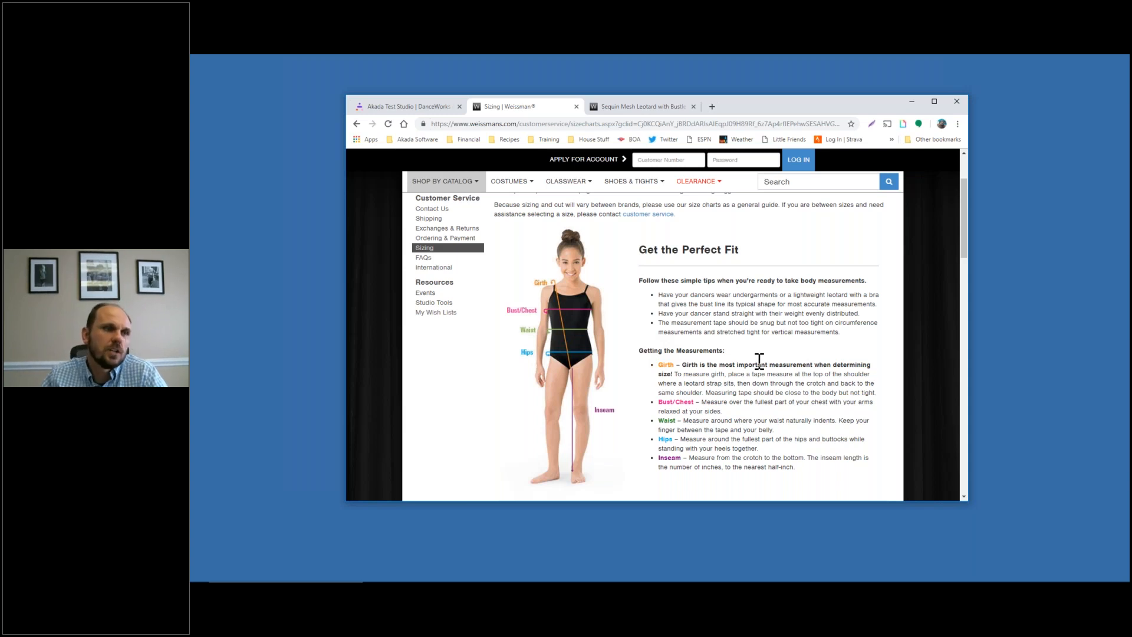
pyautogui.scroll(-6, 760, 361)
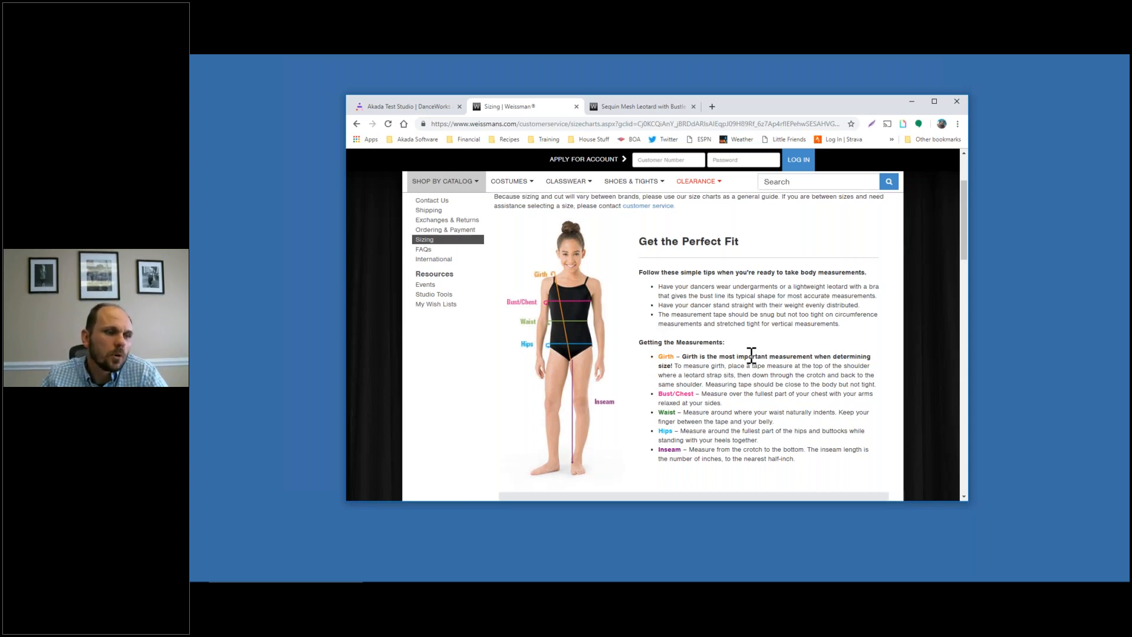
pyautogui.scroll(-3, 726, 332)
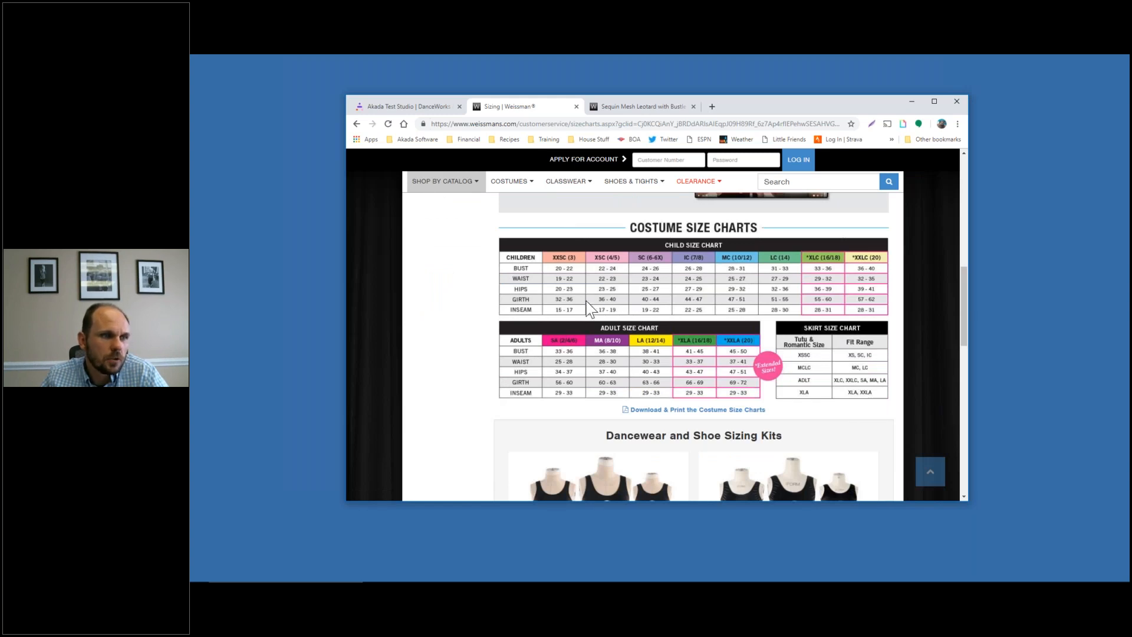
pyautogui.moveTo(514, 299); pyautogui.dragTo(573, 299)
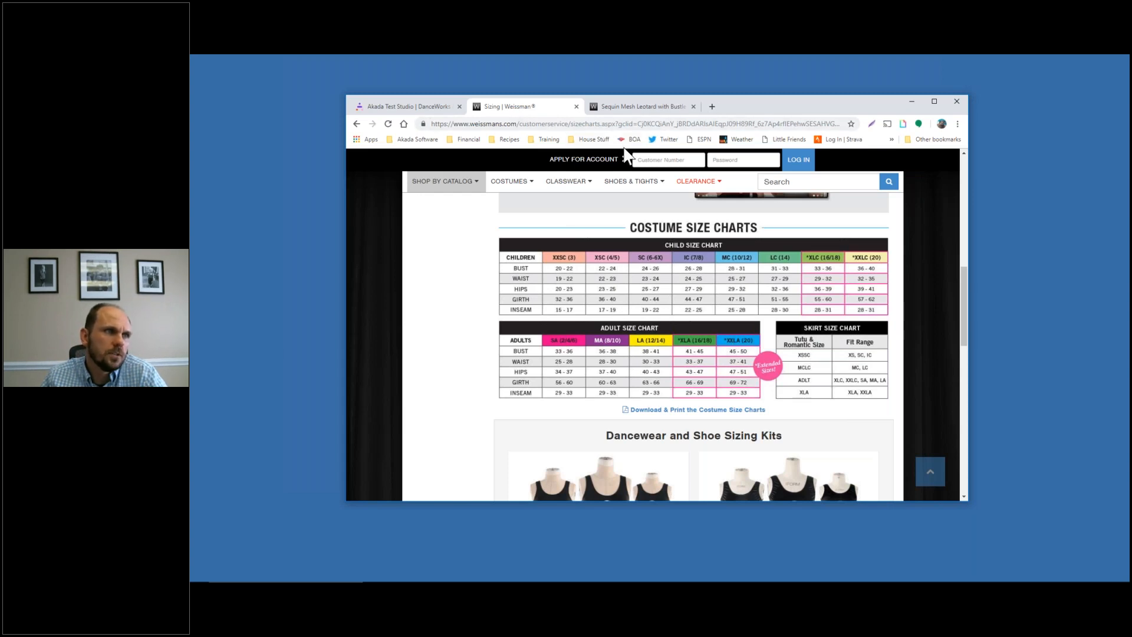
# Back in Akada, check the Weissmans number sizes and switch to the Letter Size Table
pyautogui.click(420, 107)
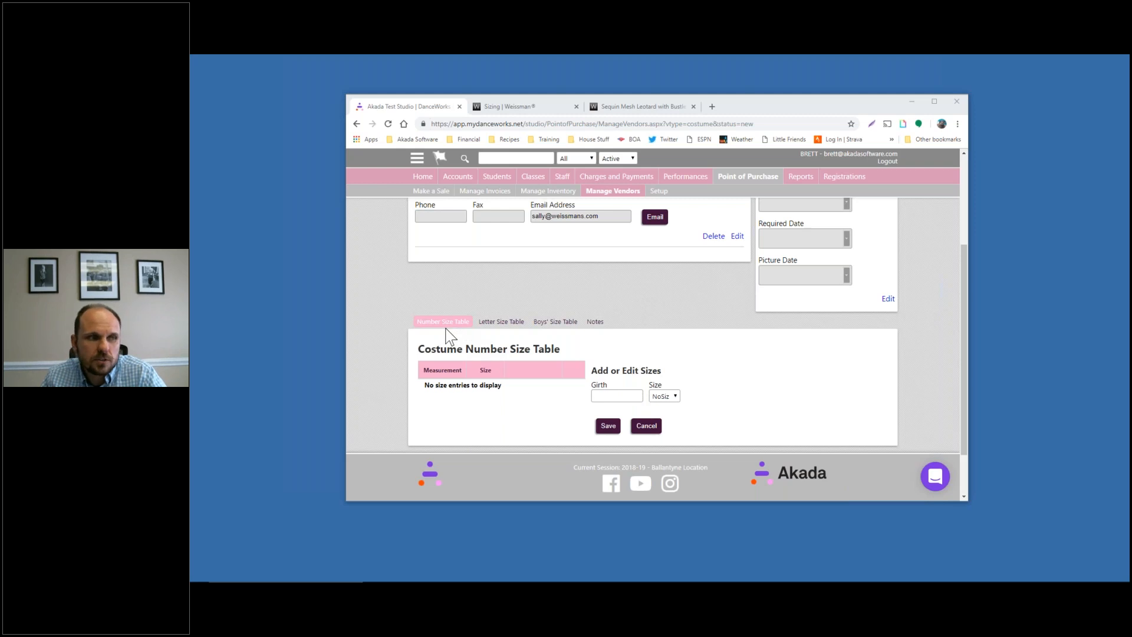
pyautogui.click(659, 396)
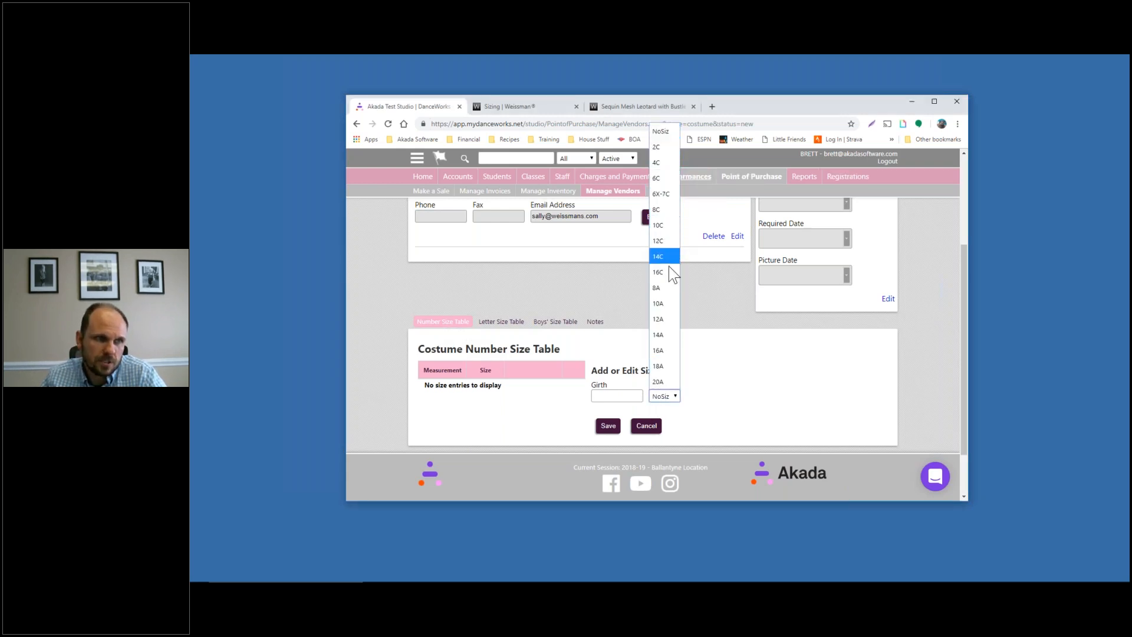
pyautogui.click(501, 322)
pyautogui.click(502, 322)
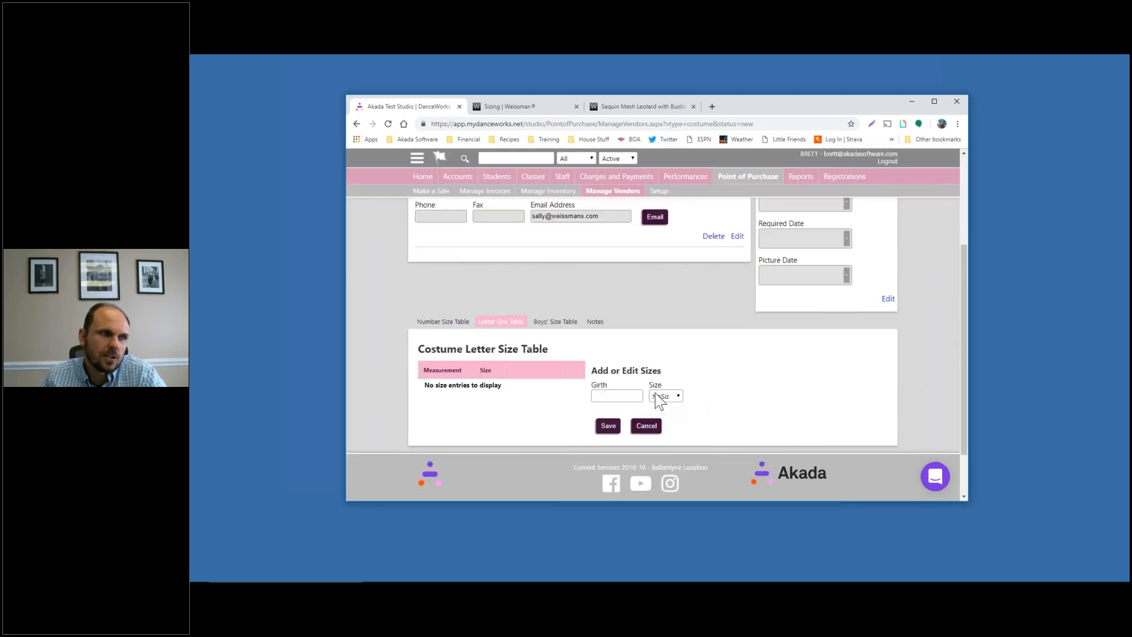
pyautogui.scroll(-1, 701, 376)
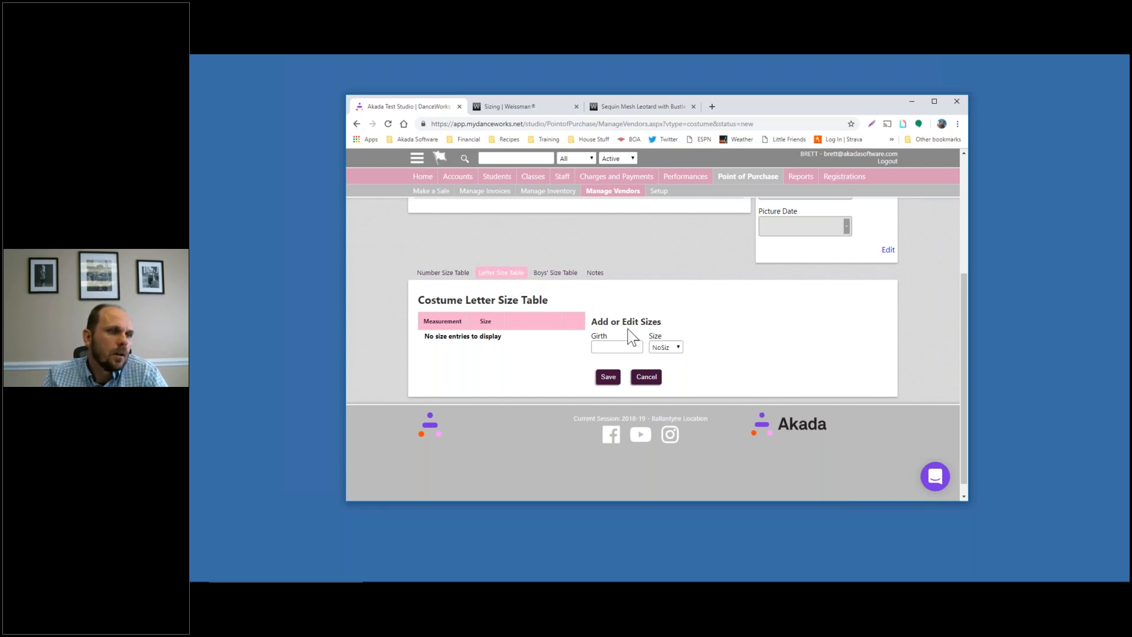
# Add letter-size rows for girth 40 as C-XSM and girth 44 as C-SML
pyautogui.click(618, 348)
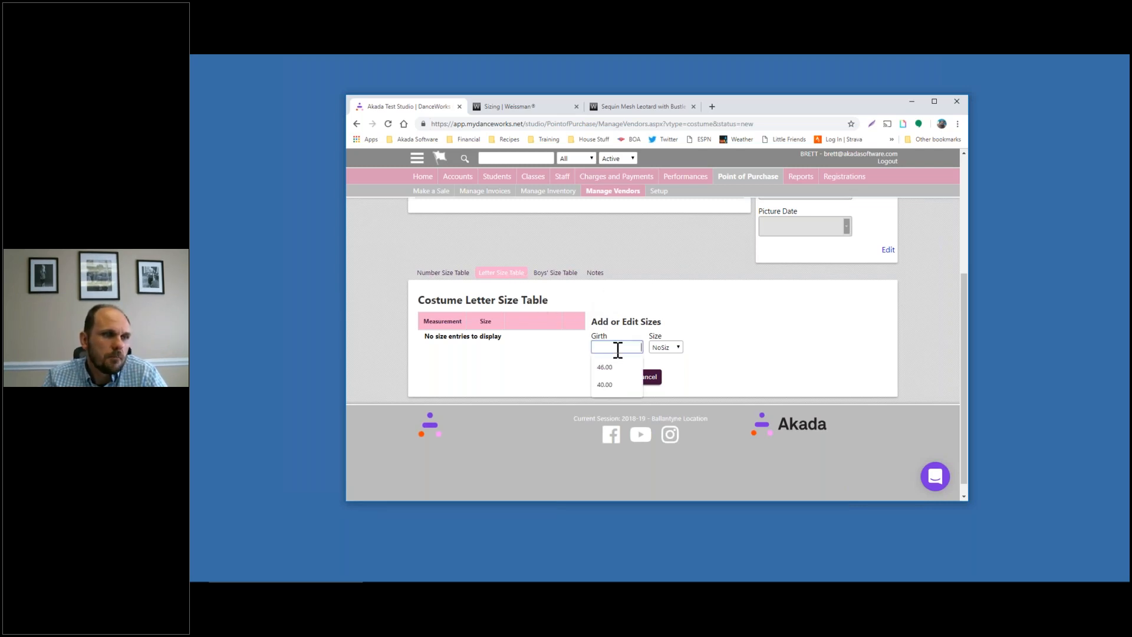
pyautogui.click(671, 349)
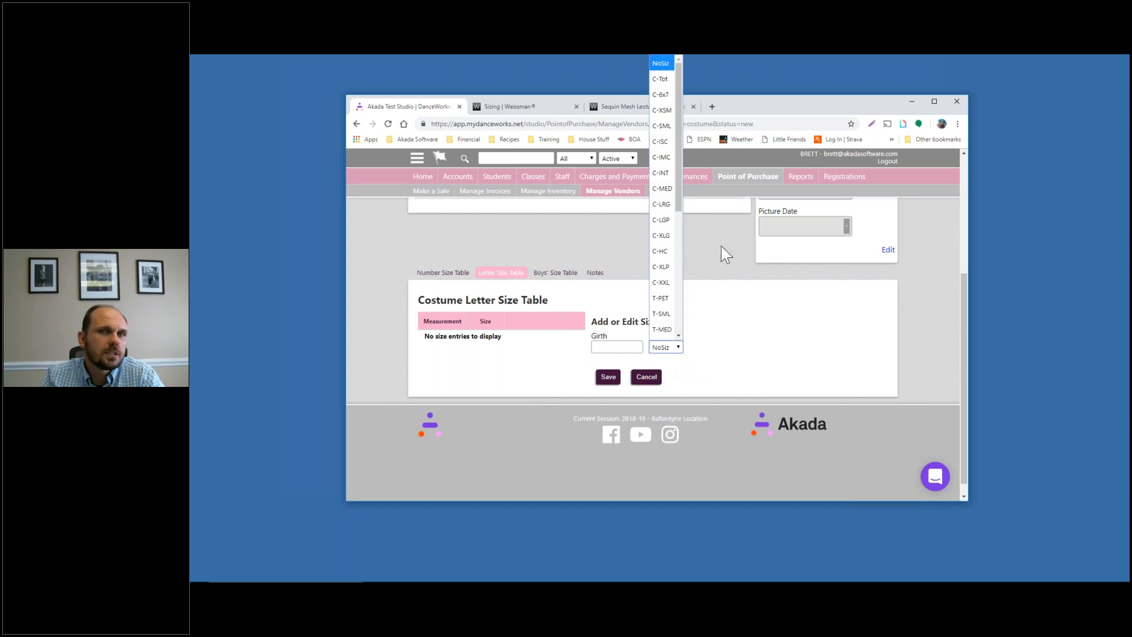
pyautogui.click(664, 110)
pyautogui.click(631, 345)
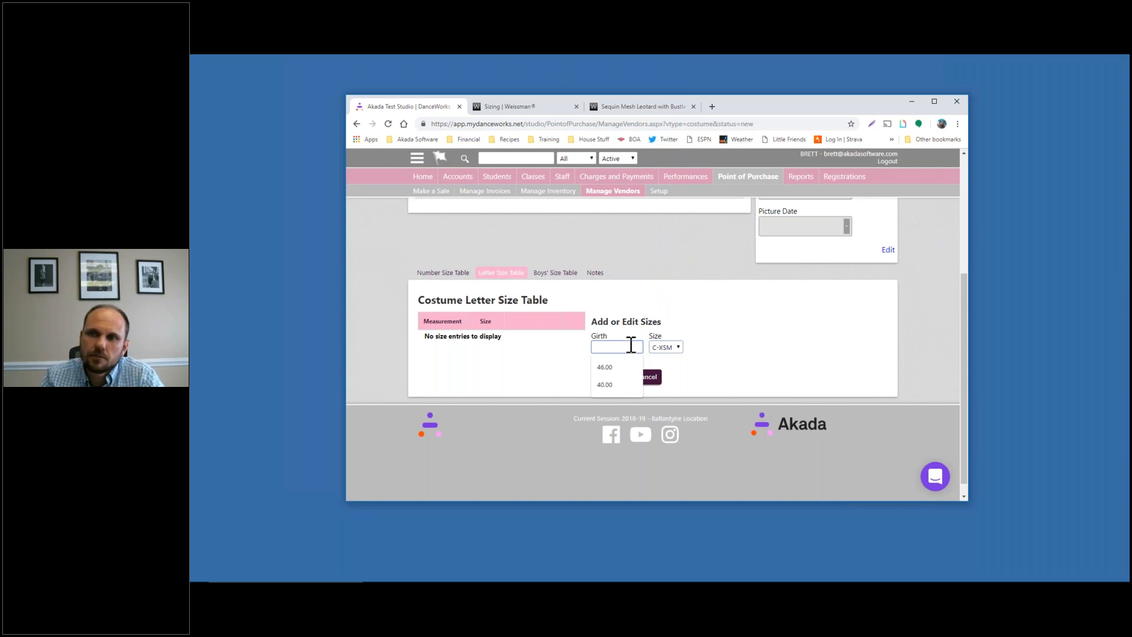
pyautogui.write('40')
pyautogui.click(730, 348)
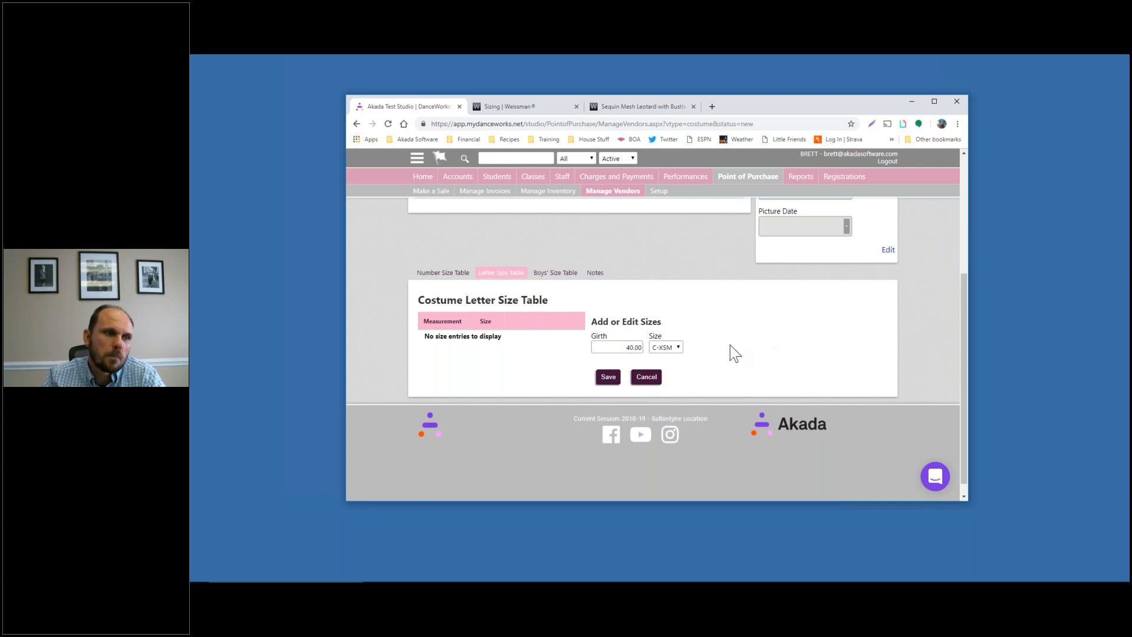
pyautogui.click(610, 378)
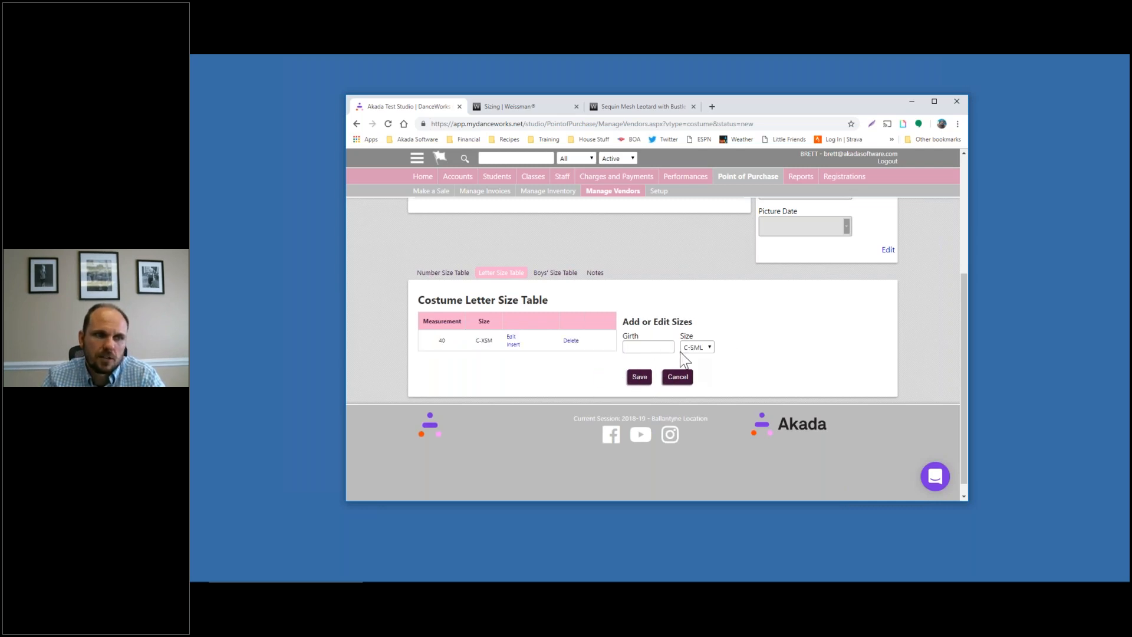
pyautogui.click(647, 348)
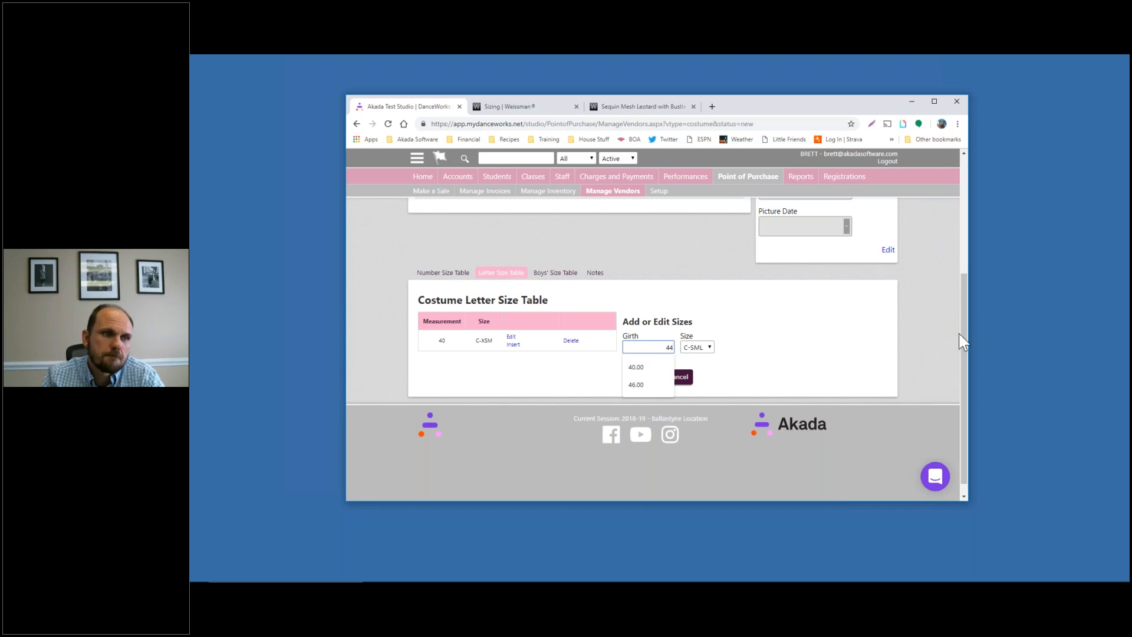
pyautogui.click(806, 340)
pyautogui.click(640, 377)
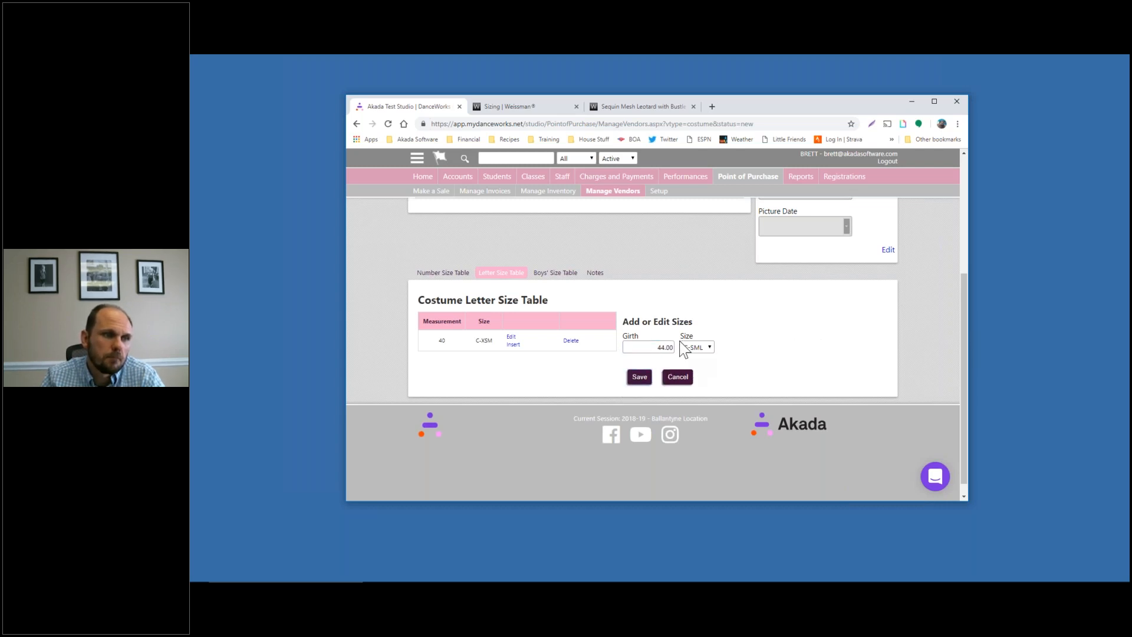
pyautogui.click(654, 348)
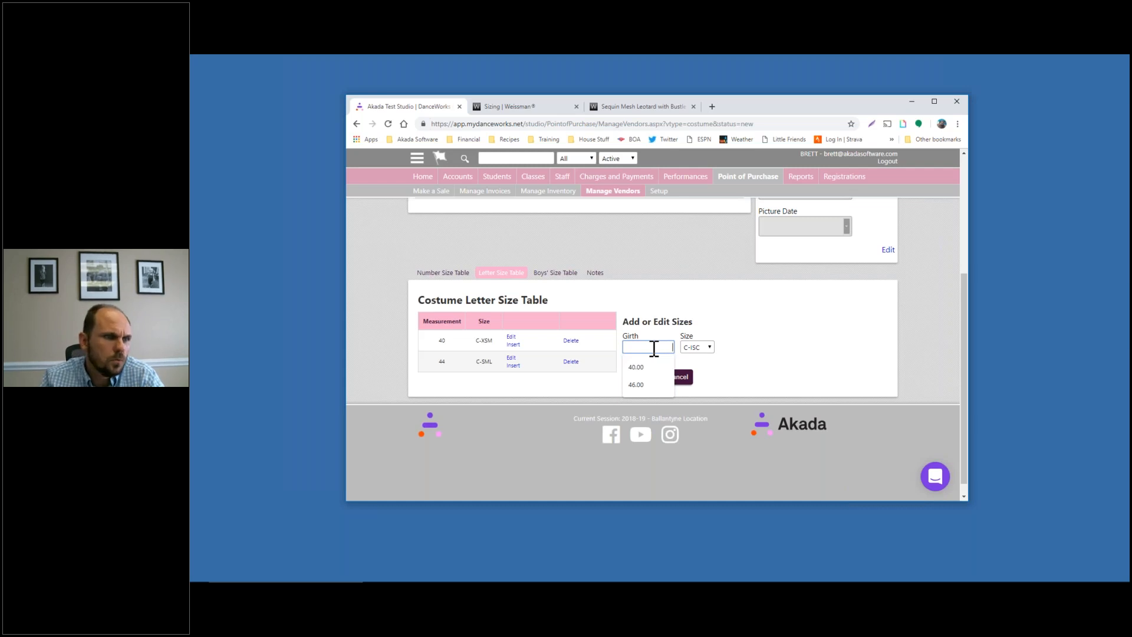
# Add letter-size rows for girth 47 as C-IMC and girth 55 as C-LRG
pyautogui.click(706, 347)
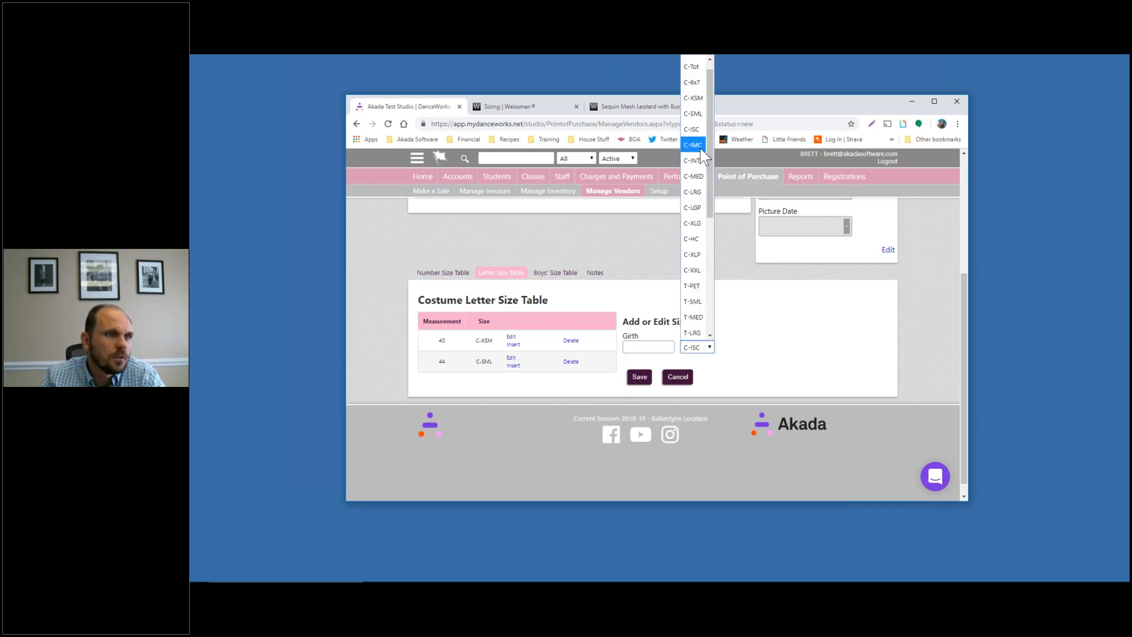
pyautogui.click(693, 145)
pyautogui.click(662, 346)
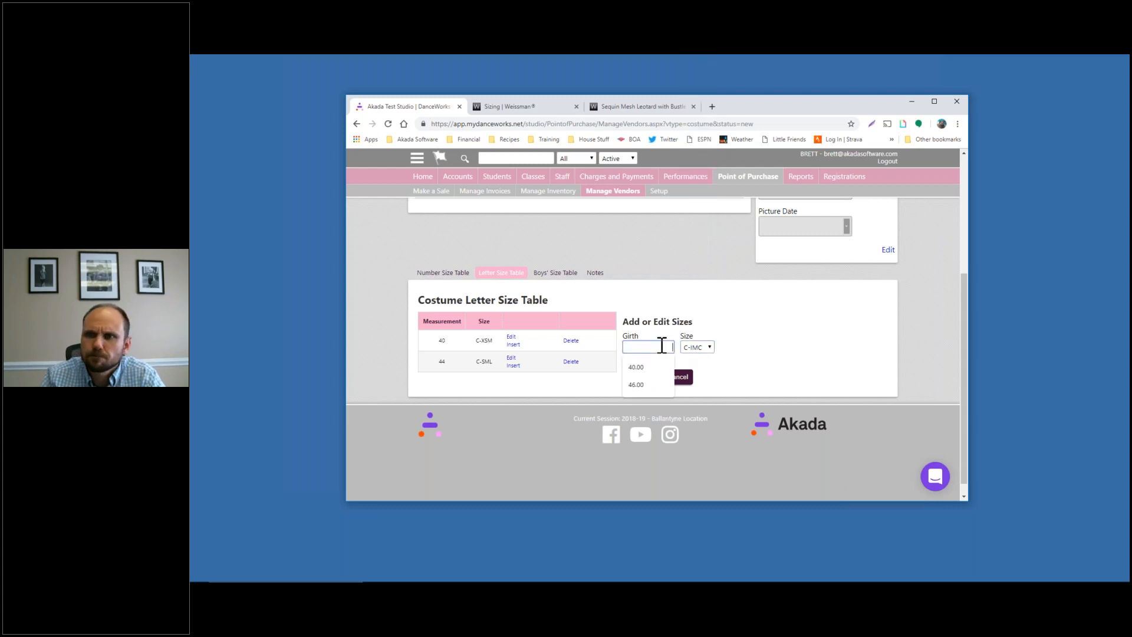
pyautogui.write('47')
pyautogui.click(732, 343)
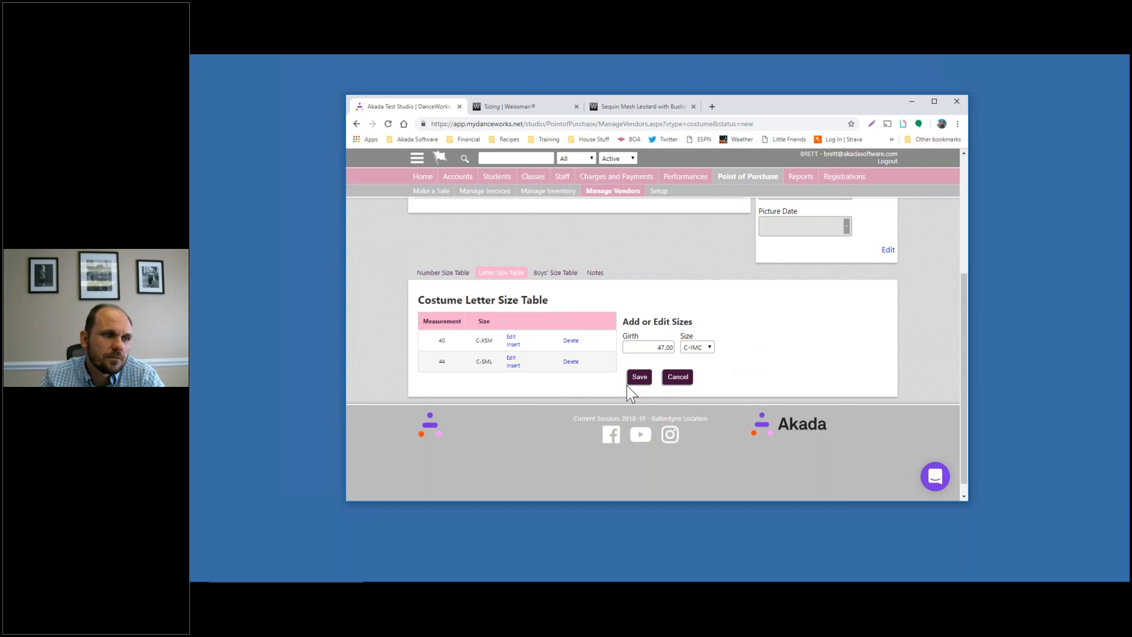
pyautogui.click(640, 376)
pyautogui.click(652, 346)
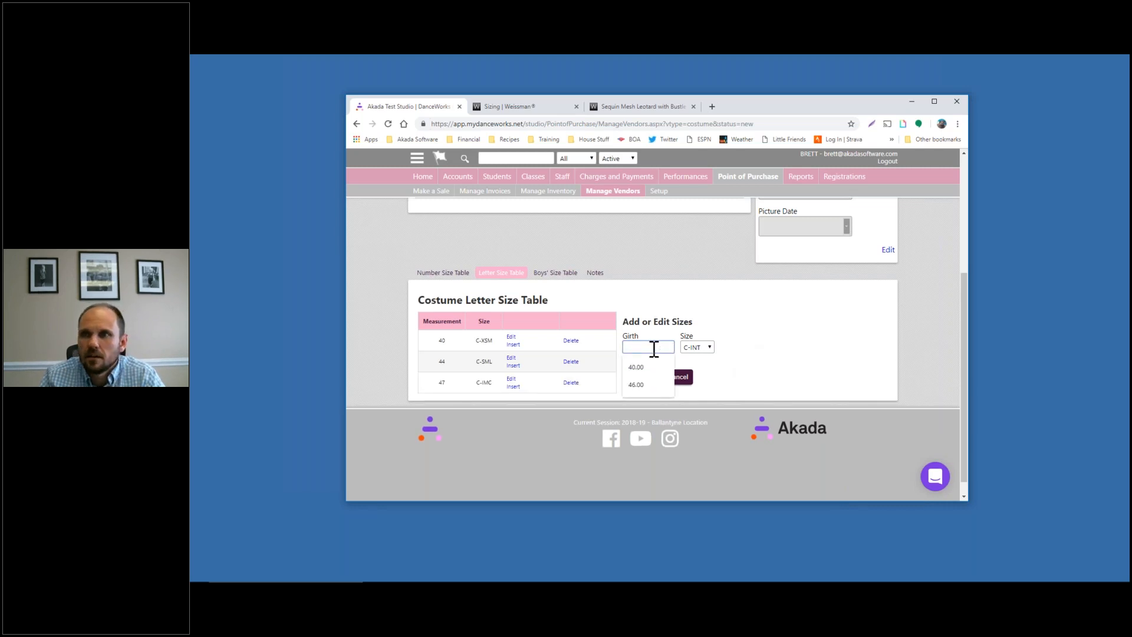
pyautogui.click(706, 352)
pyautogui.scroll(-1, 700, 236)
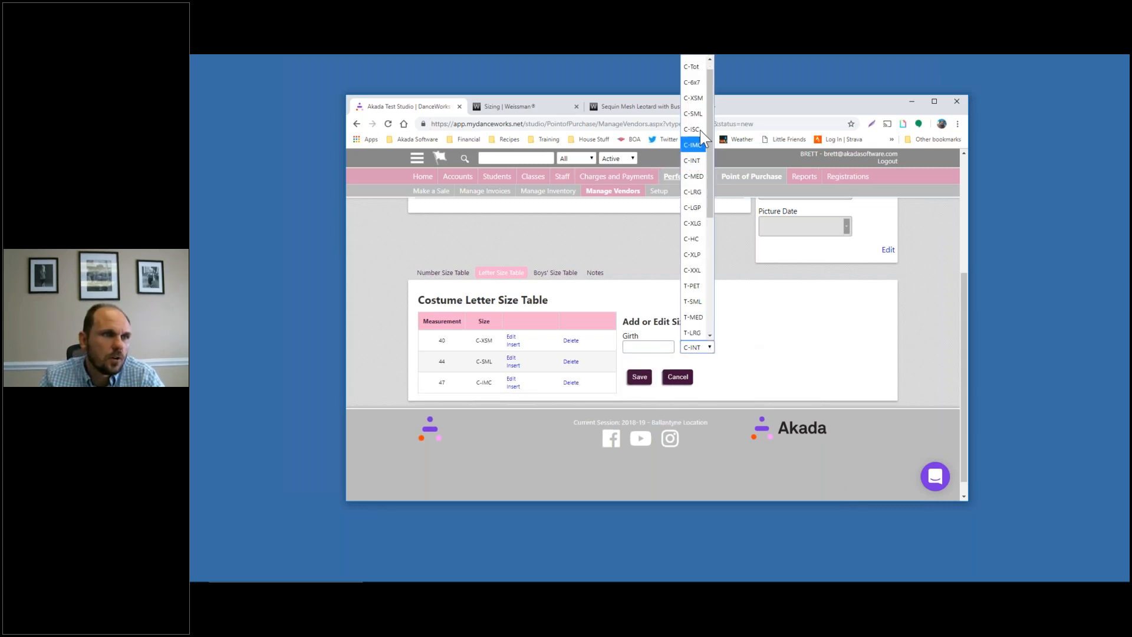
pyautogui.click(695, 195)
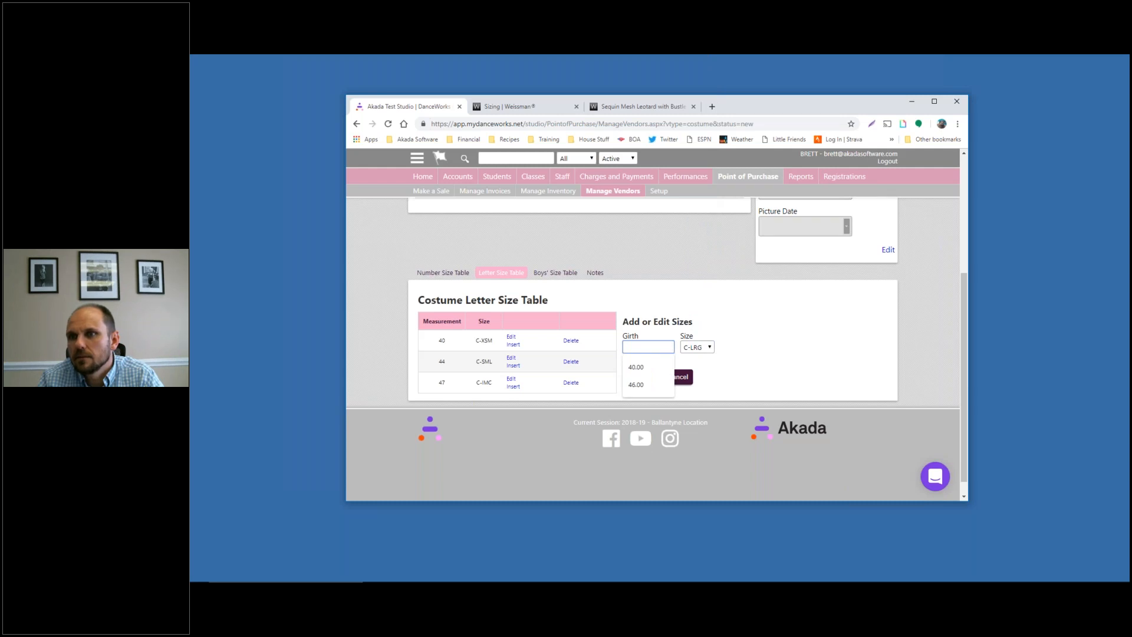
pyautogui.click(718, 391)
pyautogui.click(641, 381)
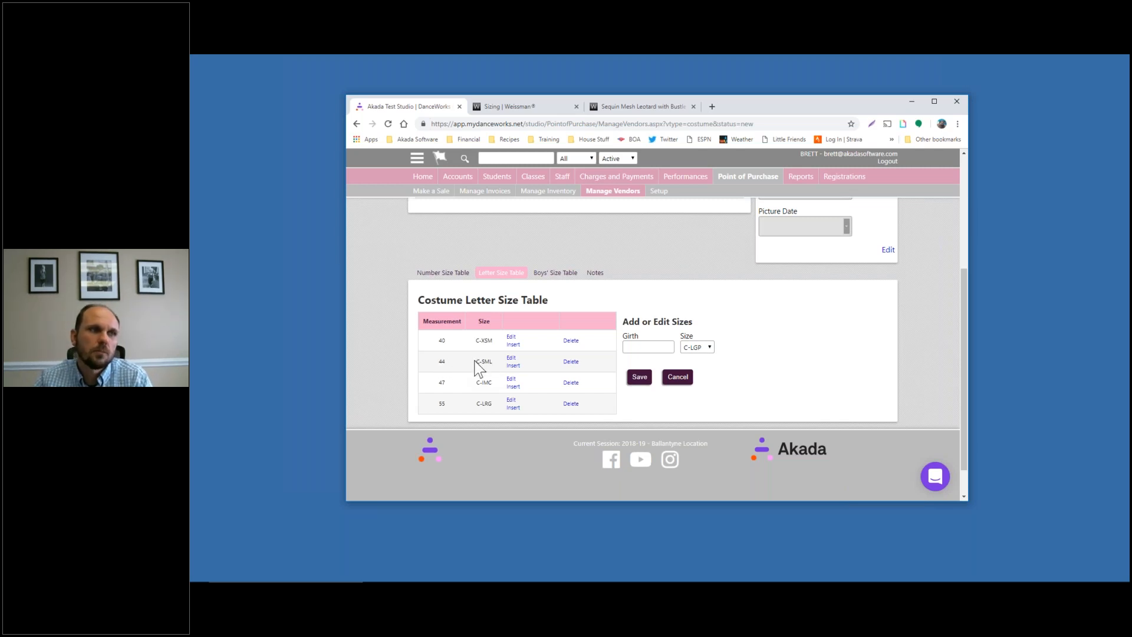
# Look through the empty Boys' Size Table's size options, then move to the Number Size Table
pyautogui.click(557, 284)
pyautogui.click(677, 346)
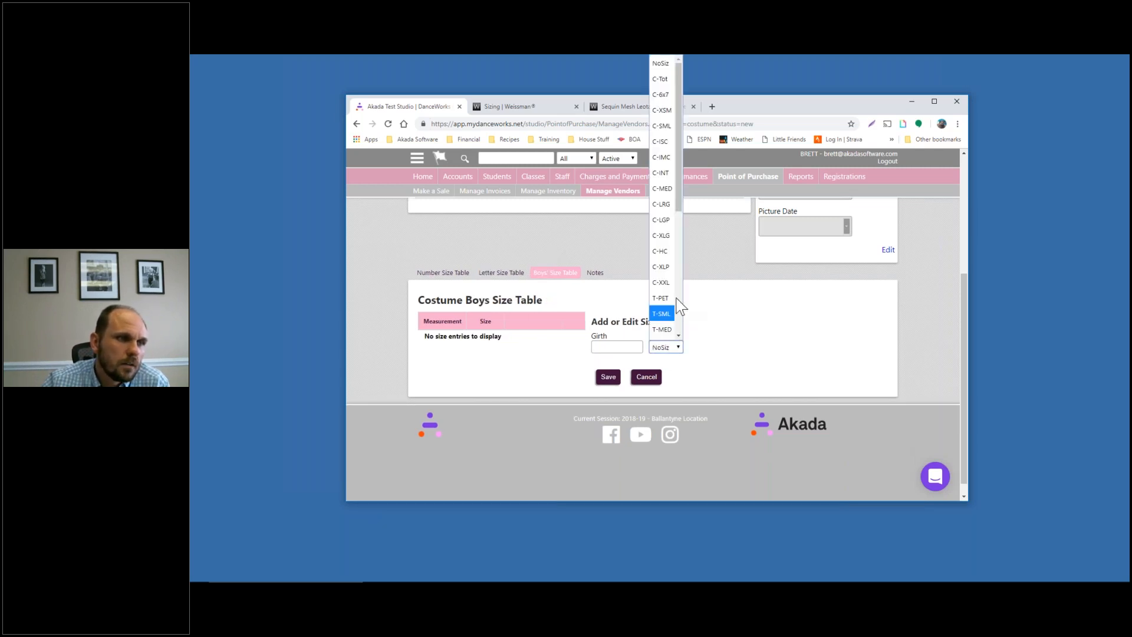
pyautogui.click(447, 282)
# Browse the Number Size Table's sizes, then return to the Letter Size Table and review its size list
pyautogui.click(619, 348)
pyautogui.click(664, 346)
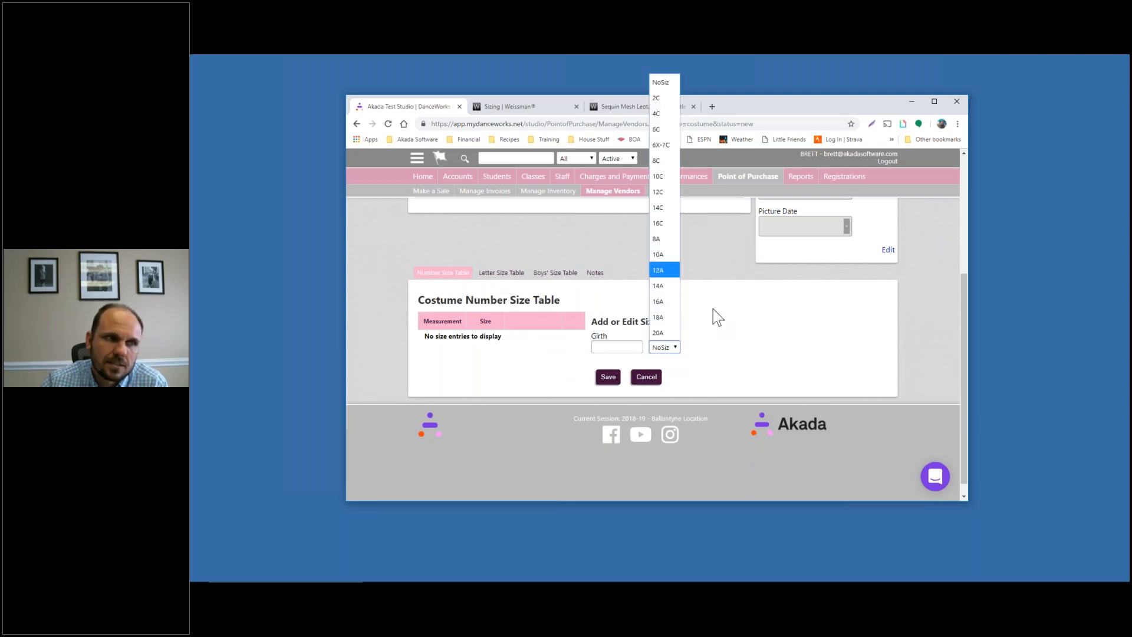
pyautogui.click(742, 339)
pyautogui.click(501, 273)
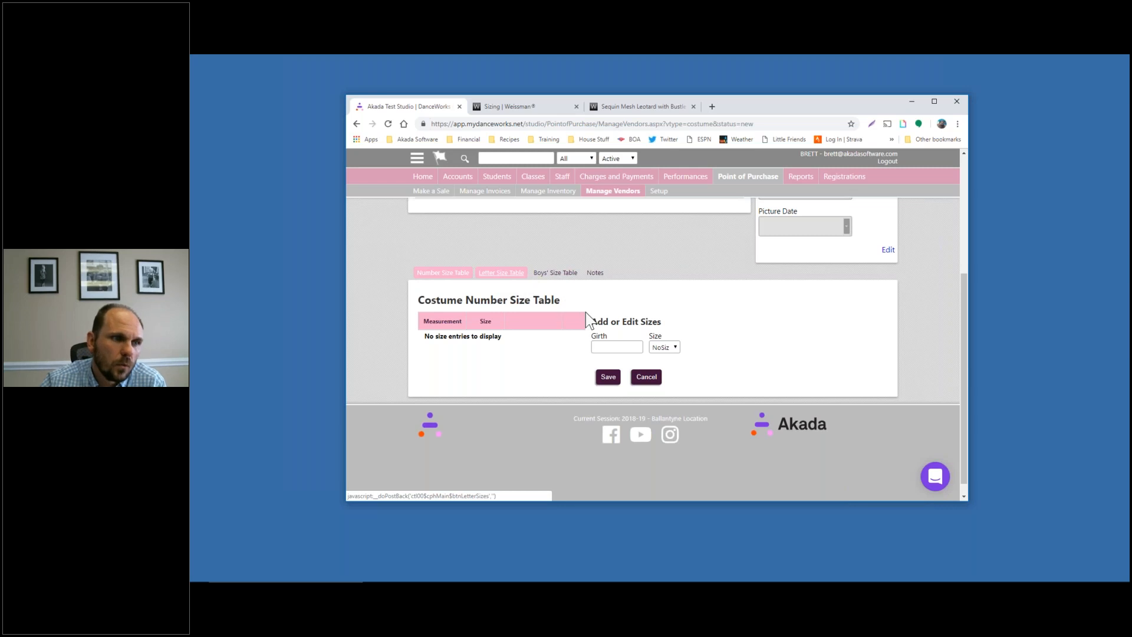
pyautogui.scroll(1, 585, 312)
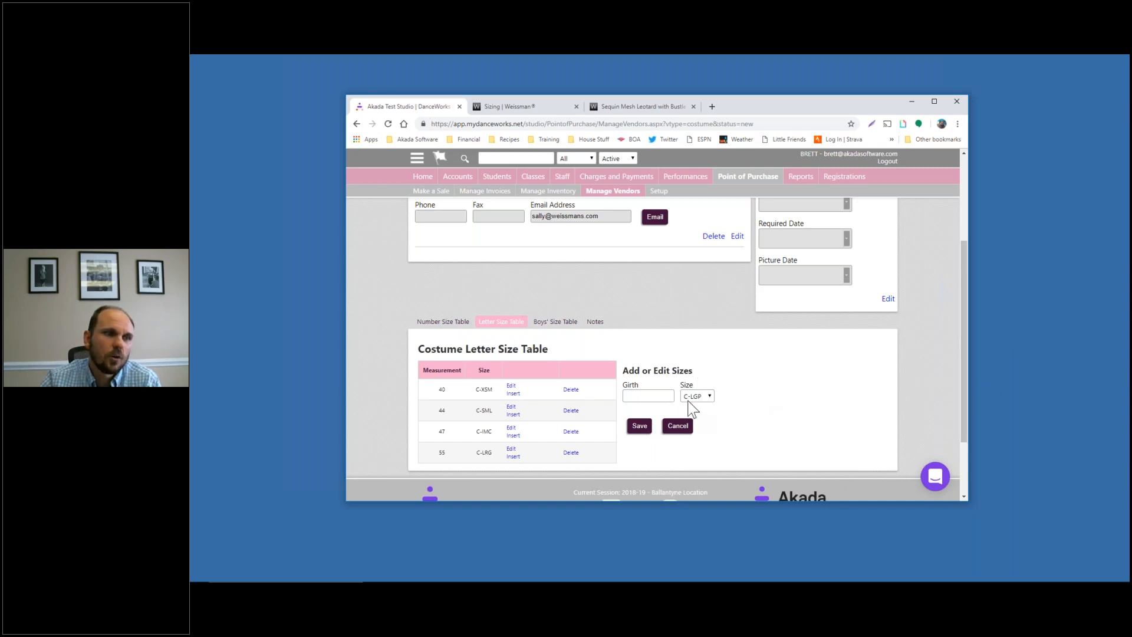
pyautogui.click(695, 397)
pyautogui.scroll(-5, 699, 330)
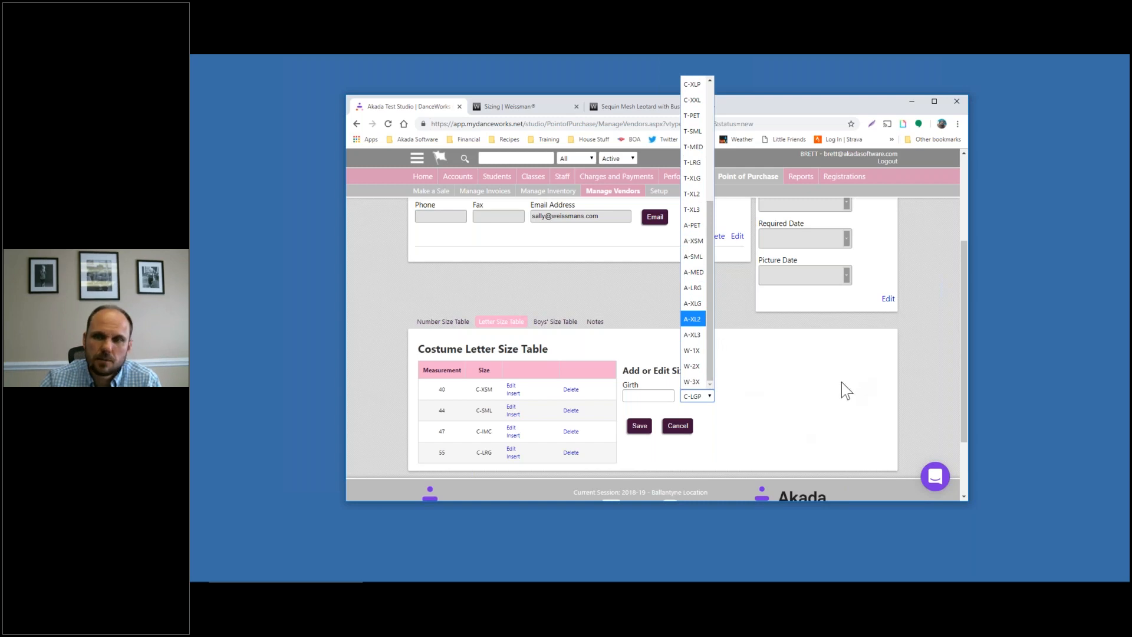
pyautogui.click(749, 412)
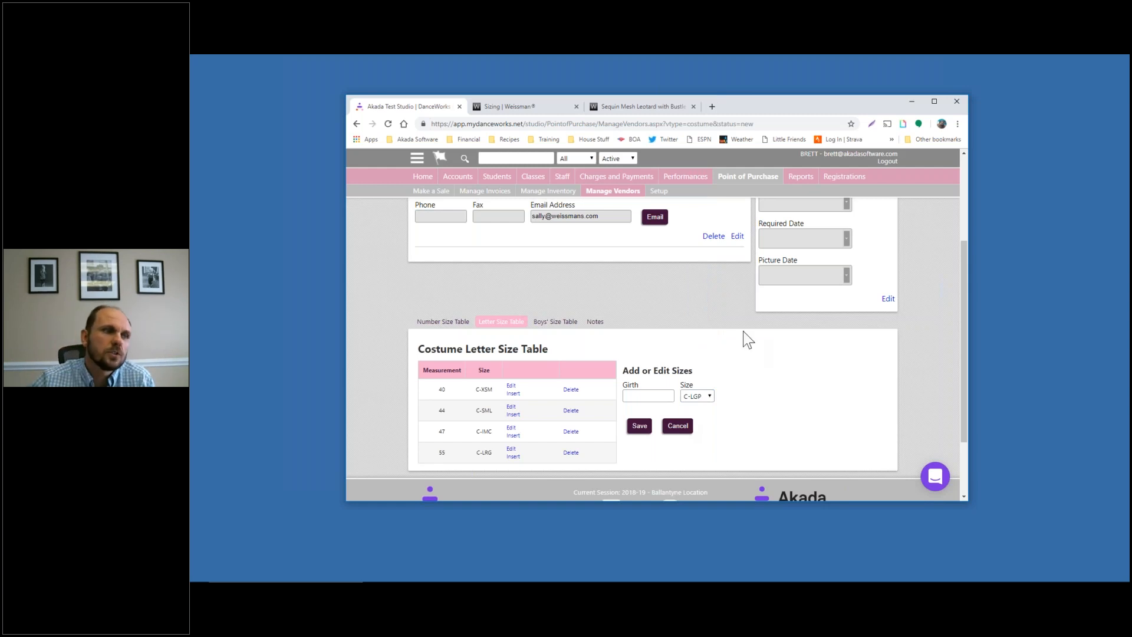
# Go to Performances > Manage costumes and open the Add/Edit Costume sub-tab
pyautogui.scroll(3, 751, 314)
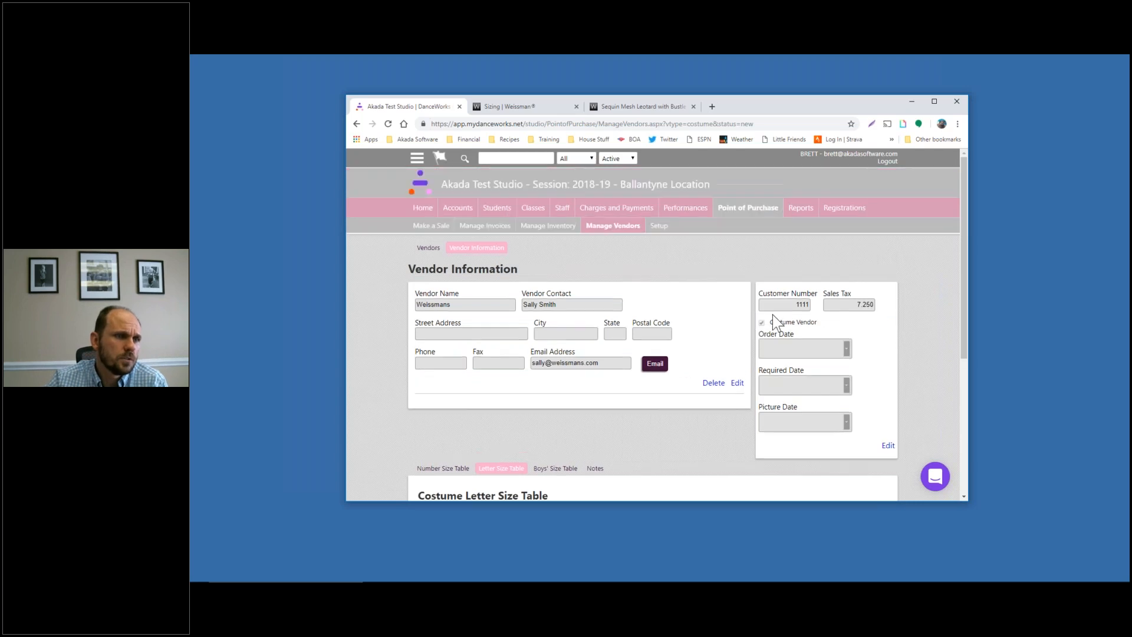
pyautogui.scroll(-5, 772, 318)
pyautogui.scroll(6, 722, 353)
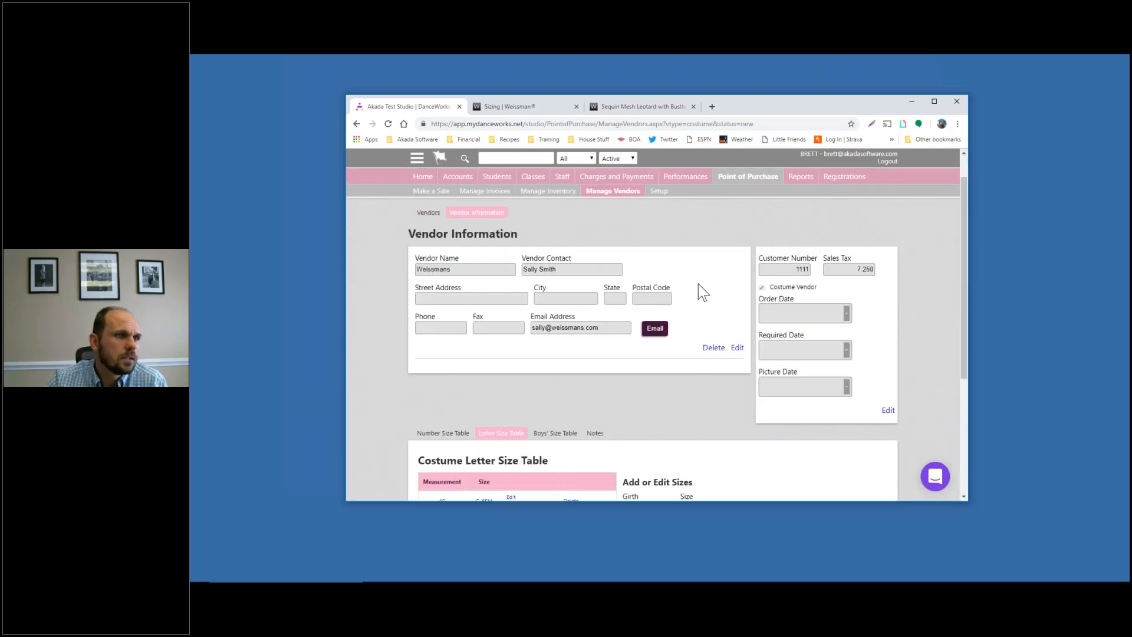
pyautogui.click(688, 208)
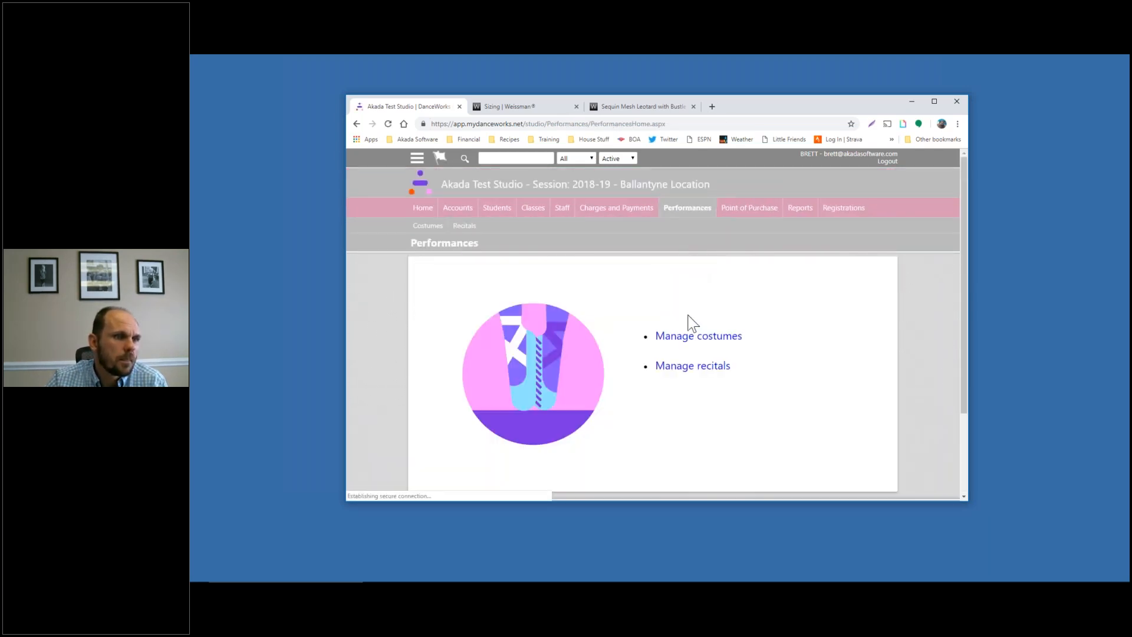
pyautogui.click(695, 337)
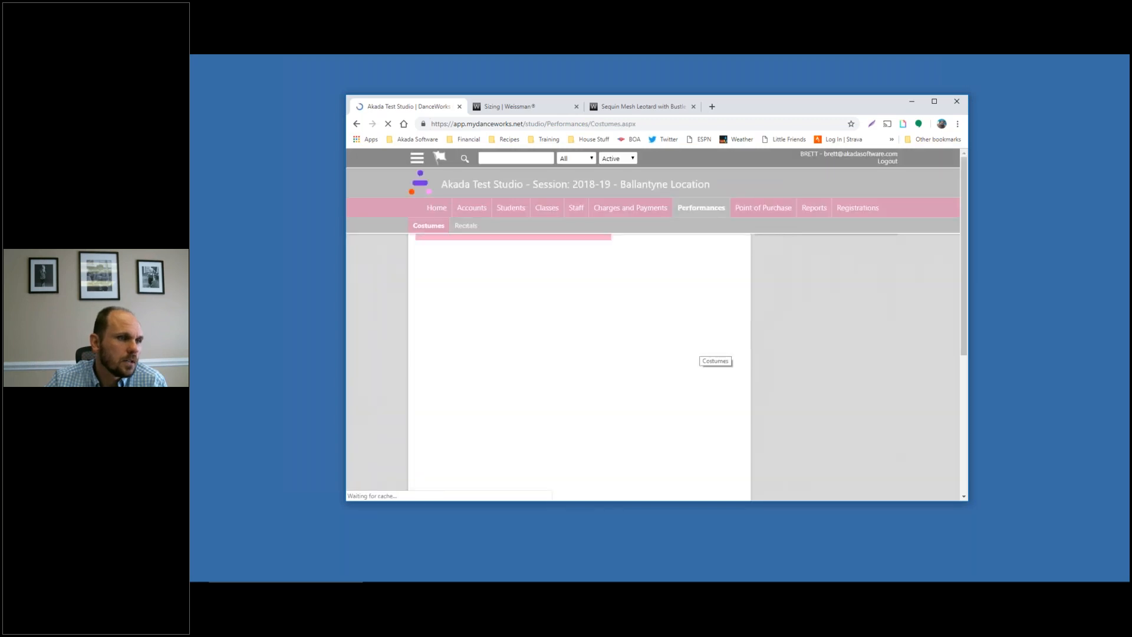
pyautogui.scroll(-1, 611, 313)
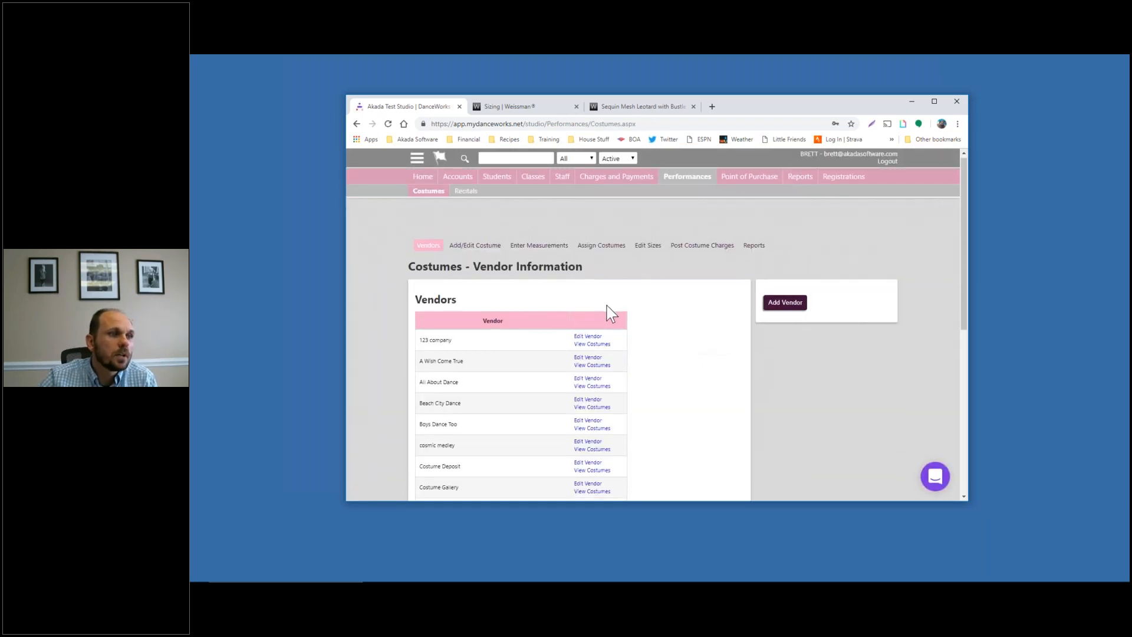
pyautogui.scroll(1, 611, 313)
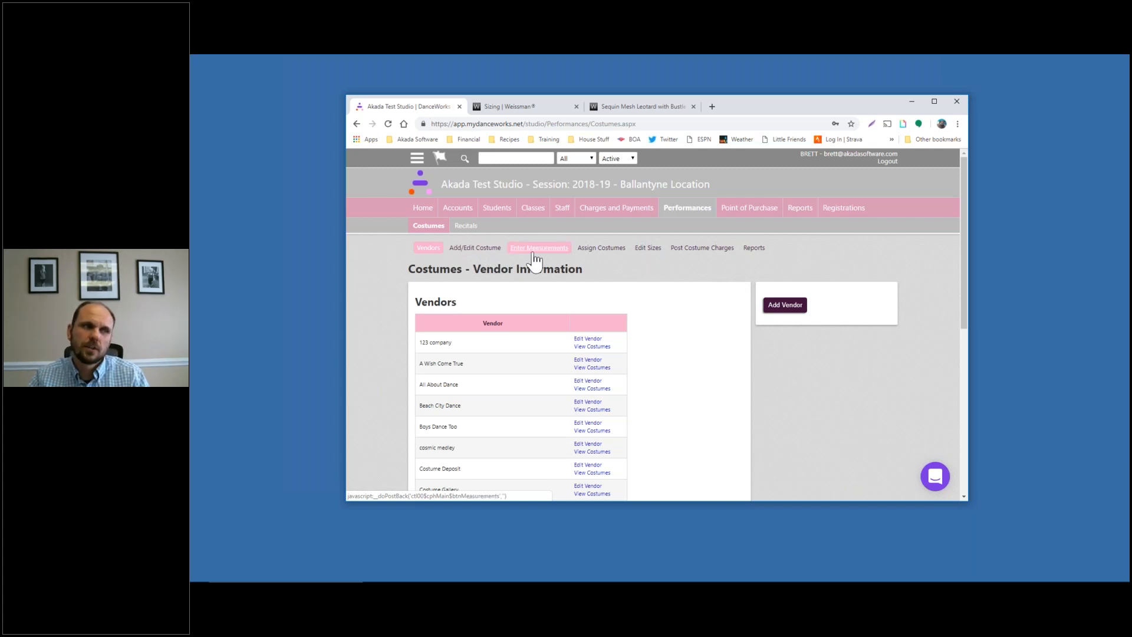
pyautogui.click(465, 251)
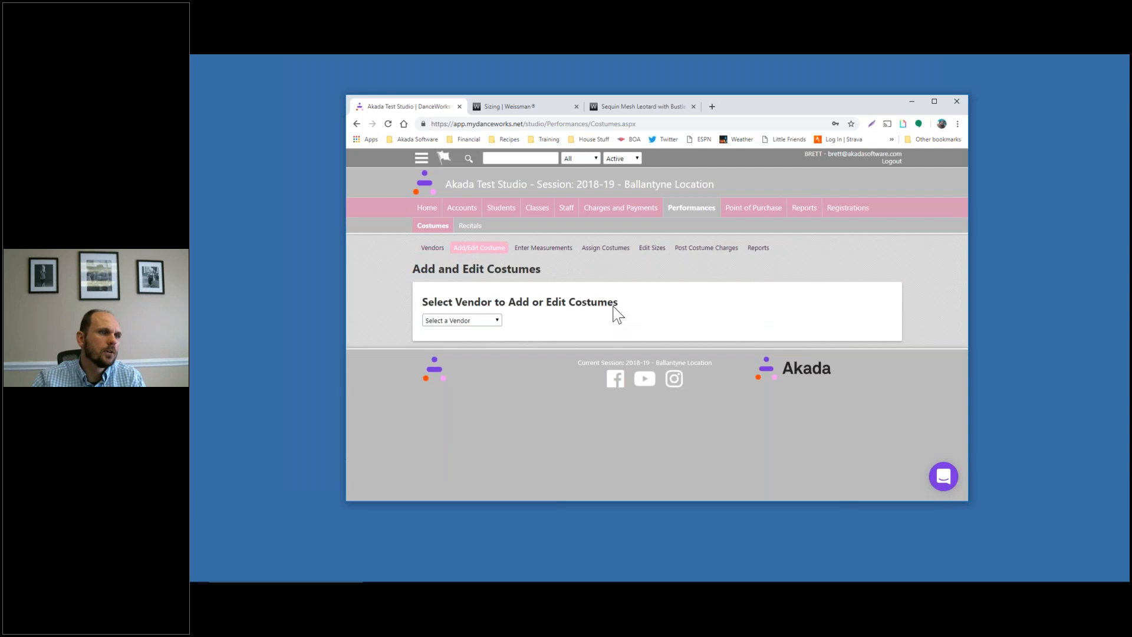
# Choose vendor Weissmans and name the new costume 'I Want to be a rockette'
pyautogui.click(494, 320)
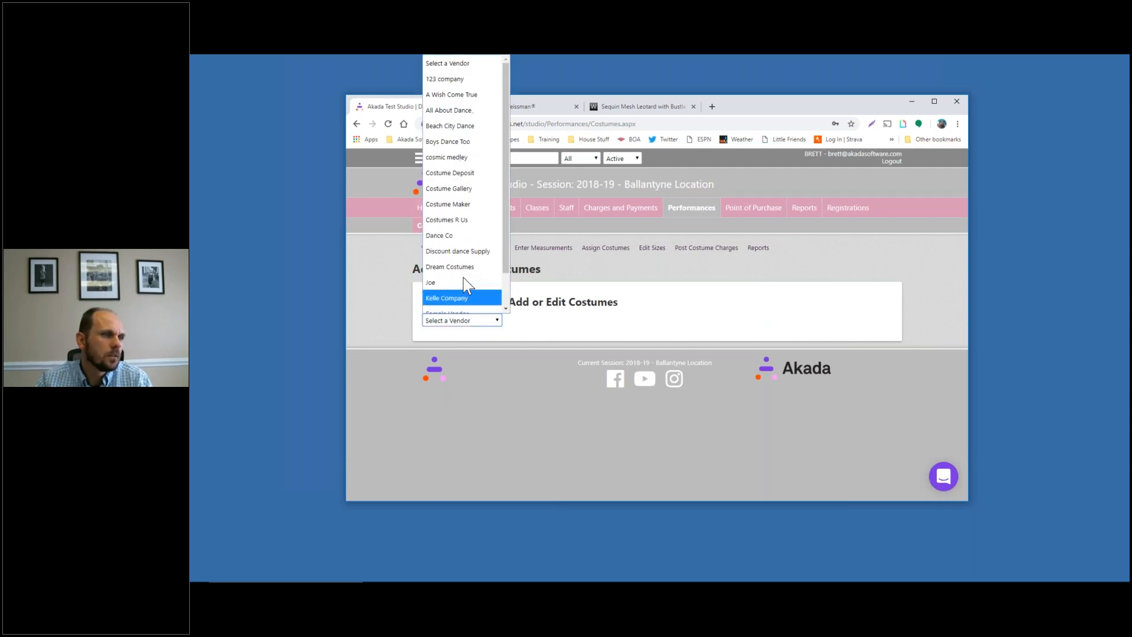
pyautogui.scroll(-1, 471, 286)
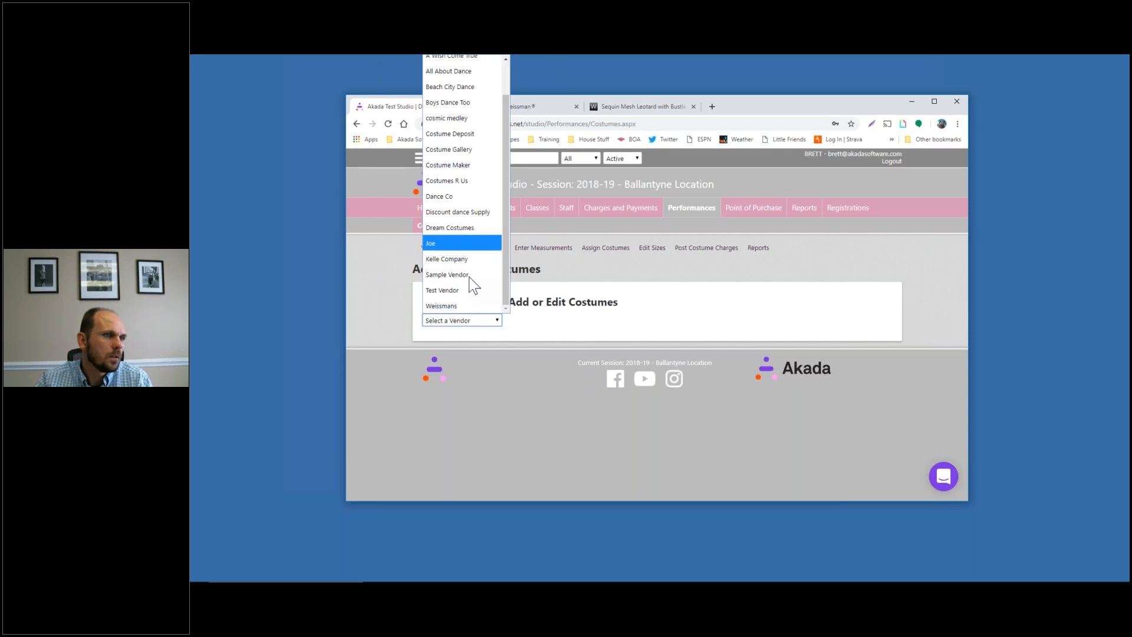
pyautogui.click(464, 308)
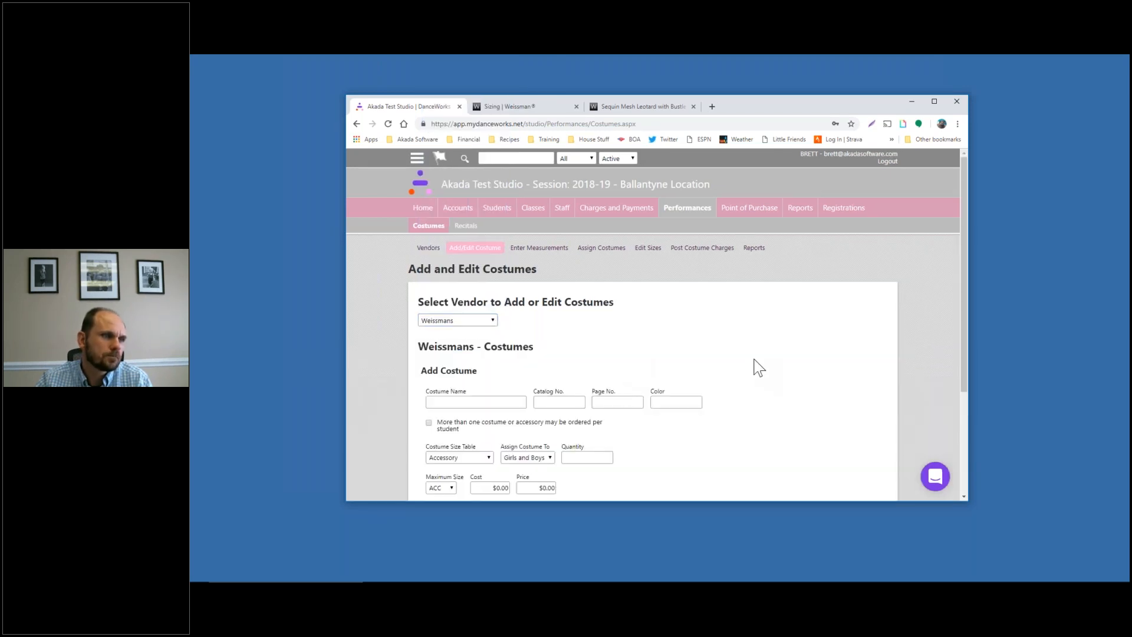
pyautogui.scroll(-3, 755, 359)
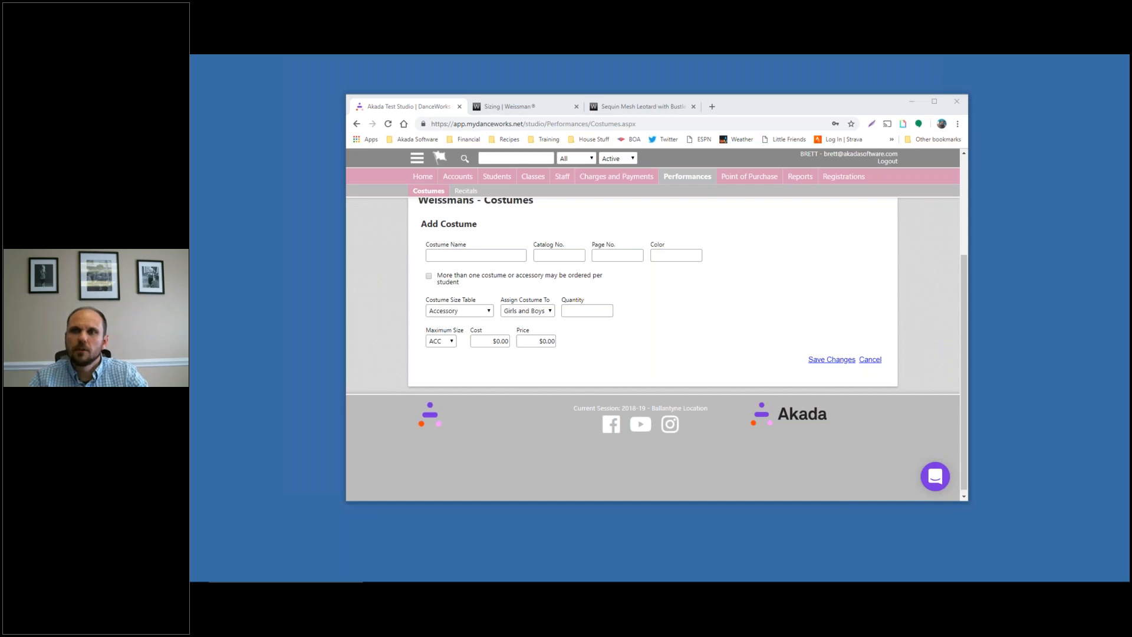
pyautogui.click(492, 255)
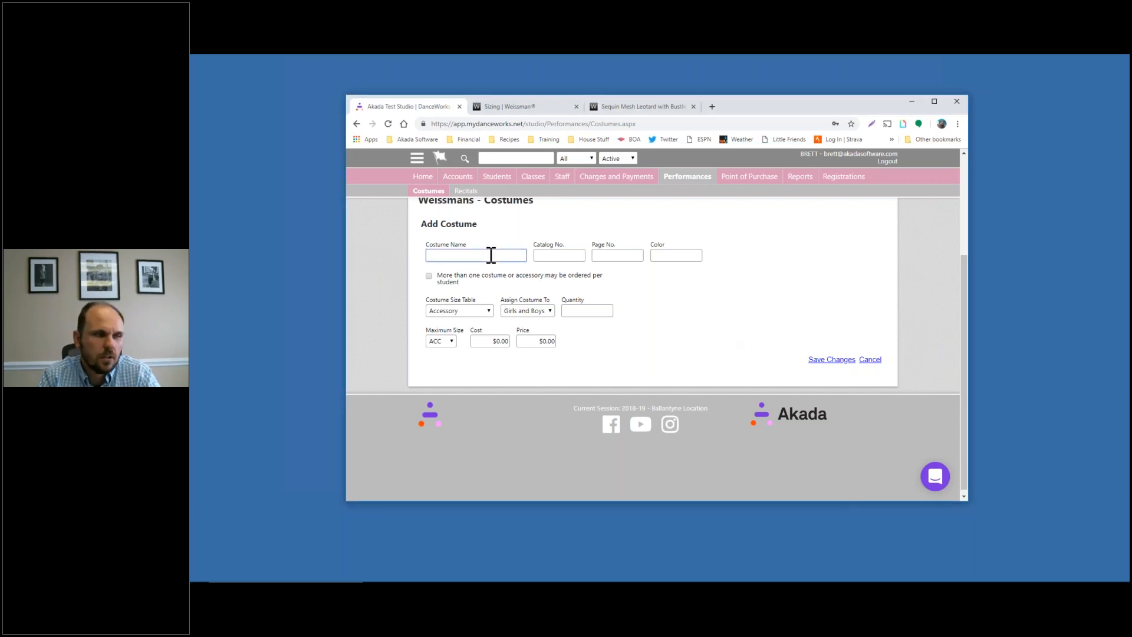
pyautogui.write('I Want ')
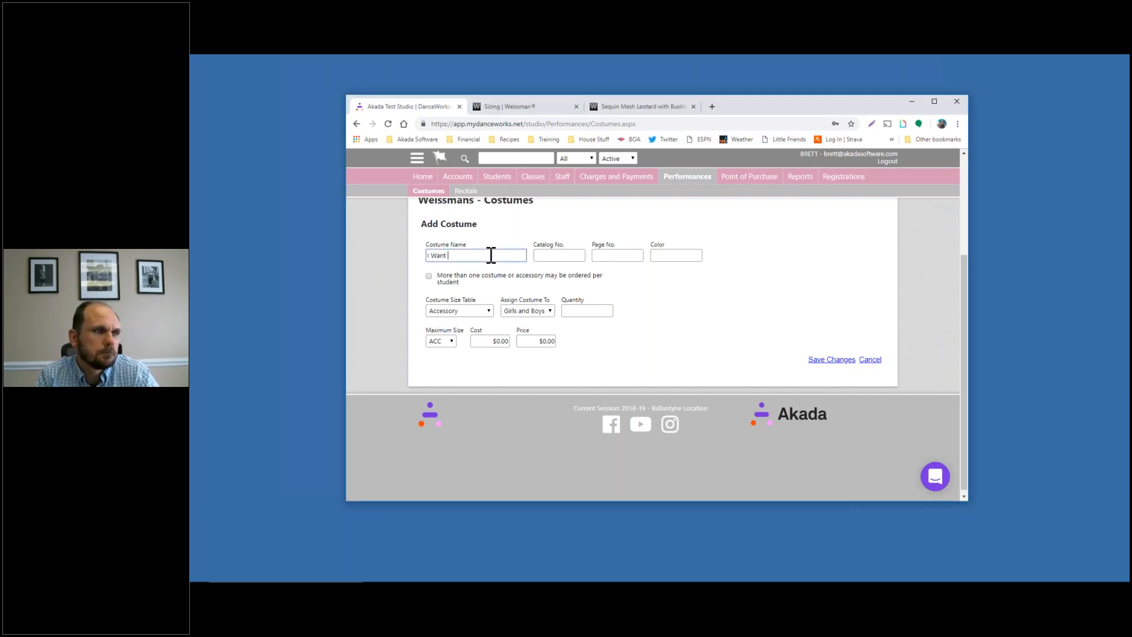
pyautogui.write('to be a rockett')
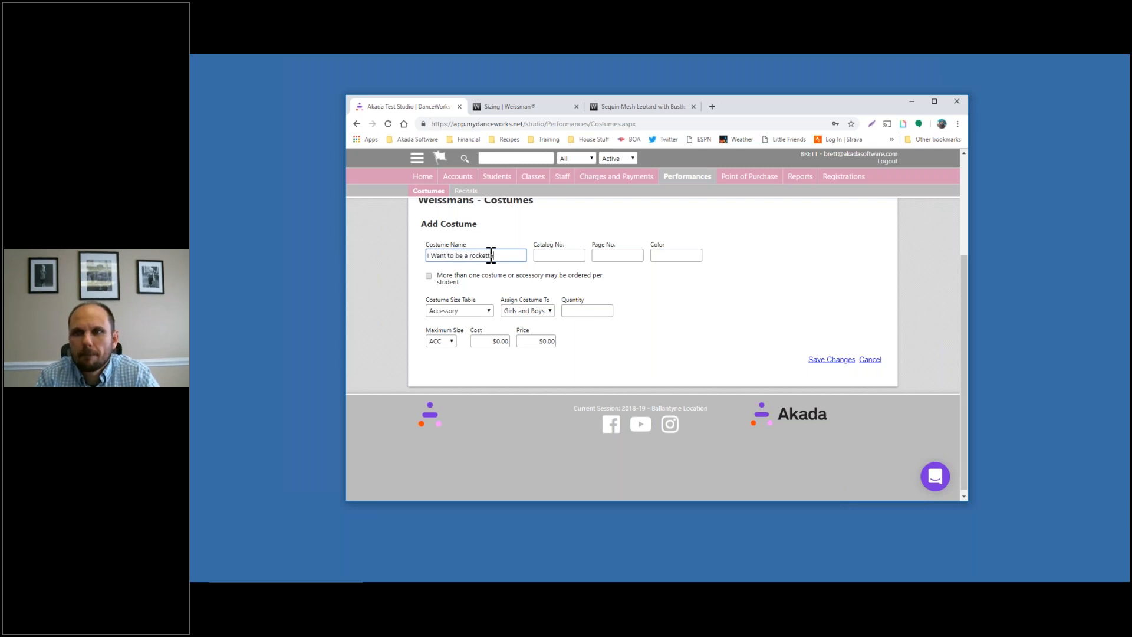
pyautogui.press('Tab')
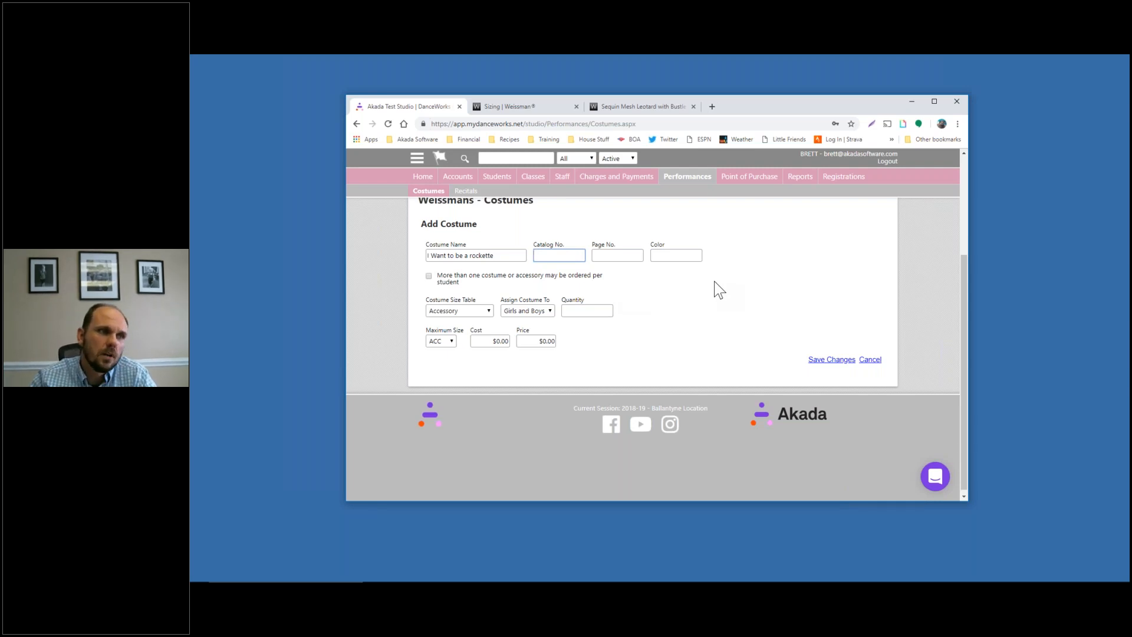
# Enter BLUE as the rockette costume's colour
pyautogui.press('Tab')
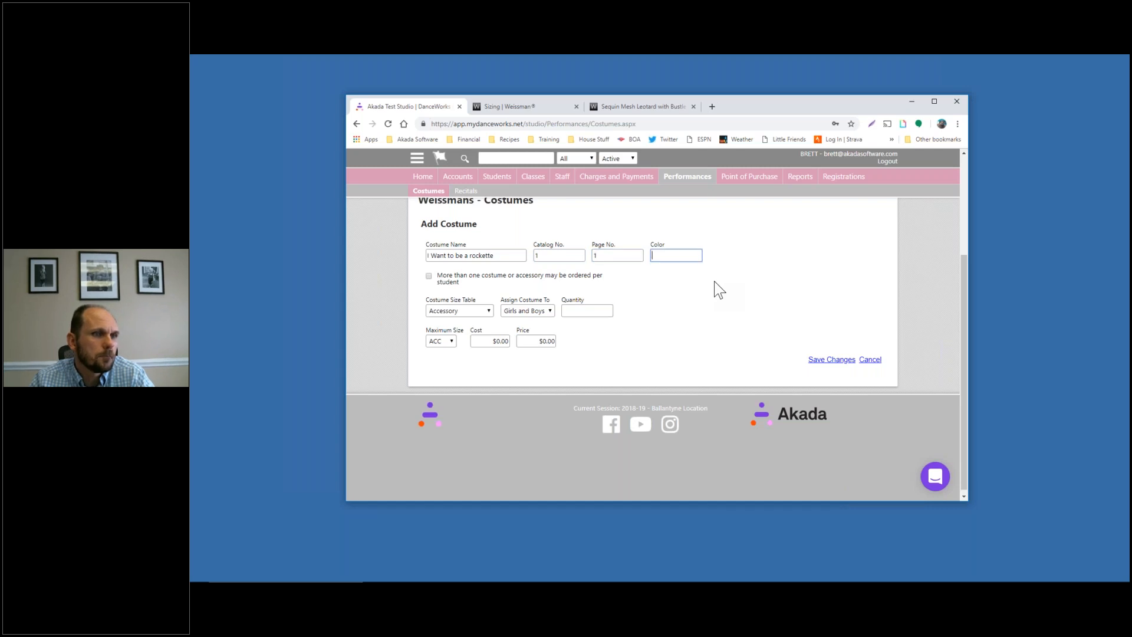
pyautogui.write('BLUE')
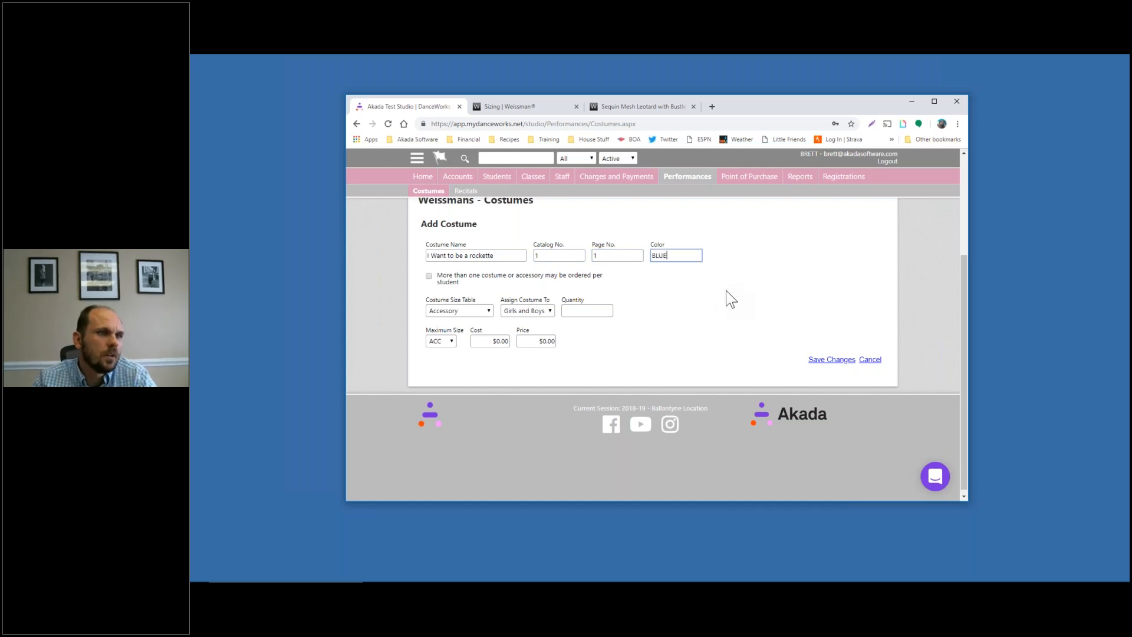
pyautogui.click(726, 292)
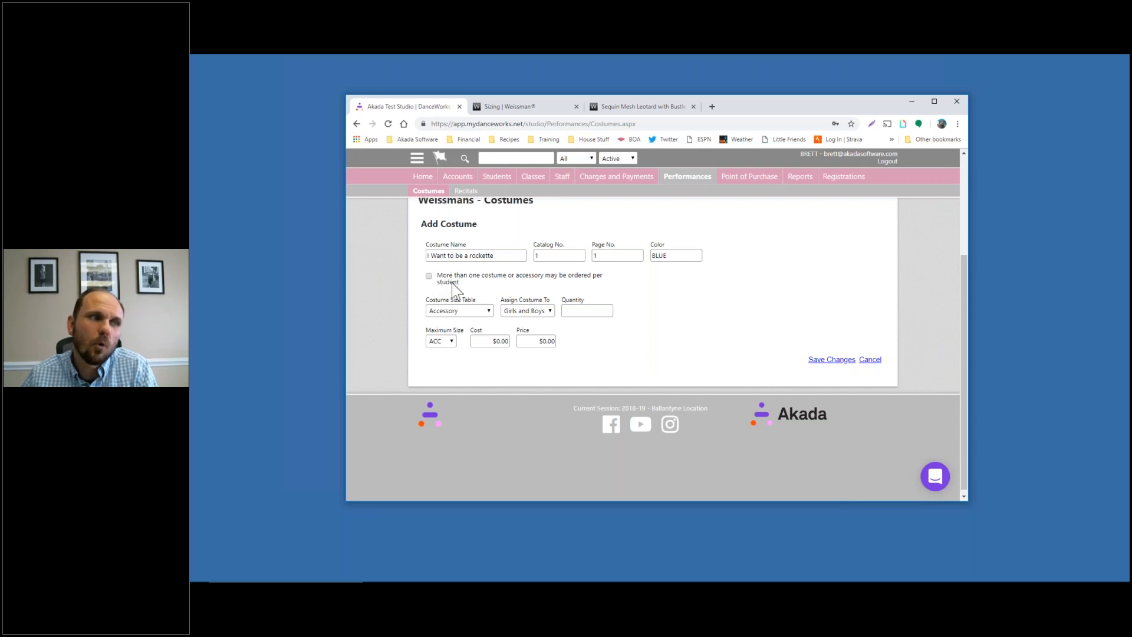
# Switch the rockette costume to the Letter Size Chart and keep it assigned to Girls and Boys
pyautogui.click(465, 312)
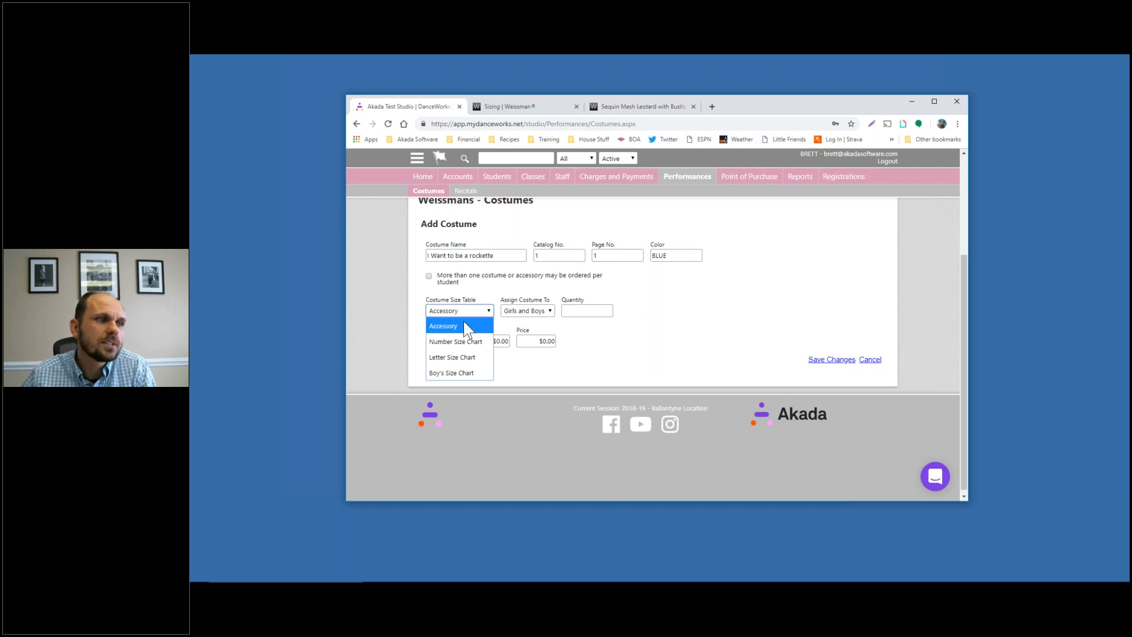
pyautogui.click(461, 355)
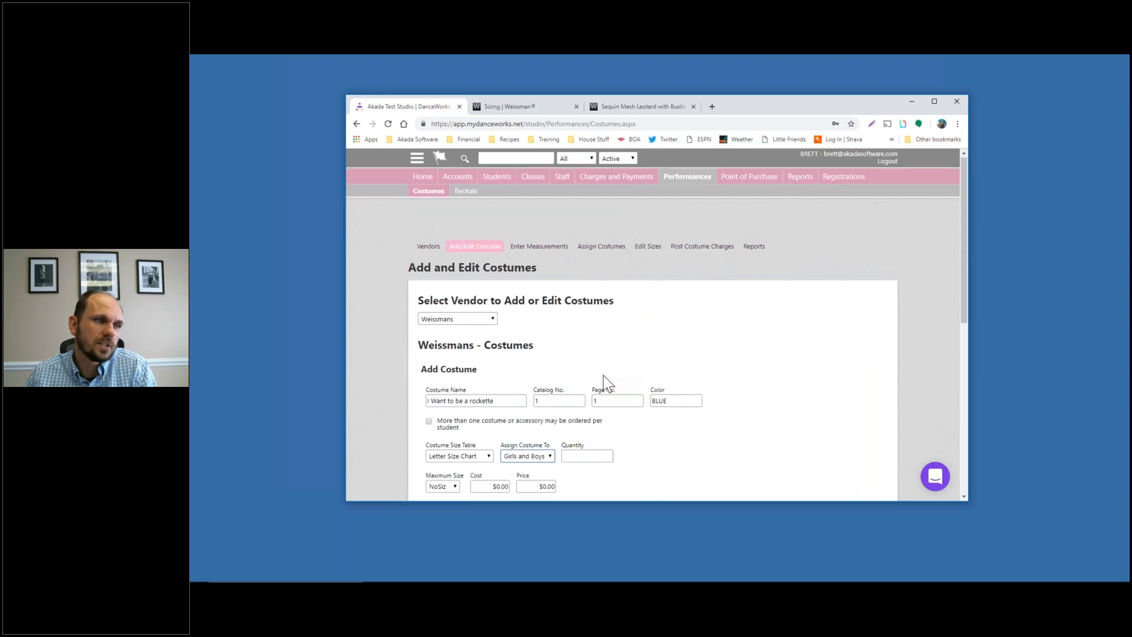
pyautogui.scroll(-2, 603, 376)
pyautogui.scroll(-1, 628, 368)
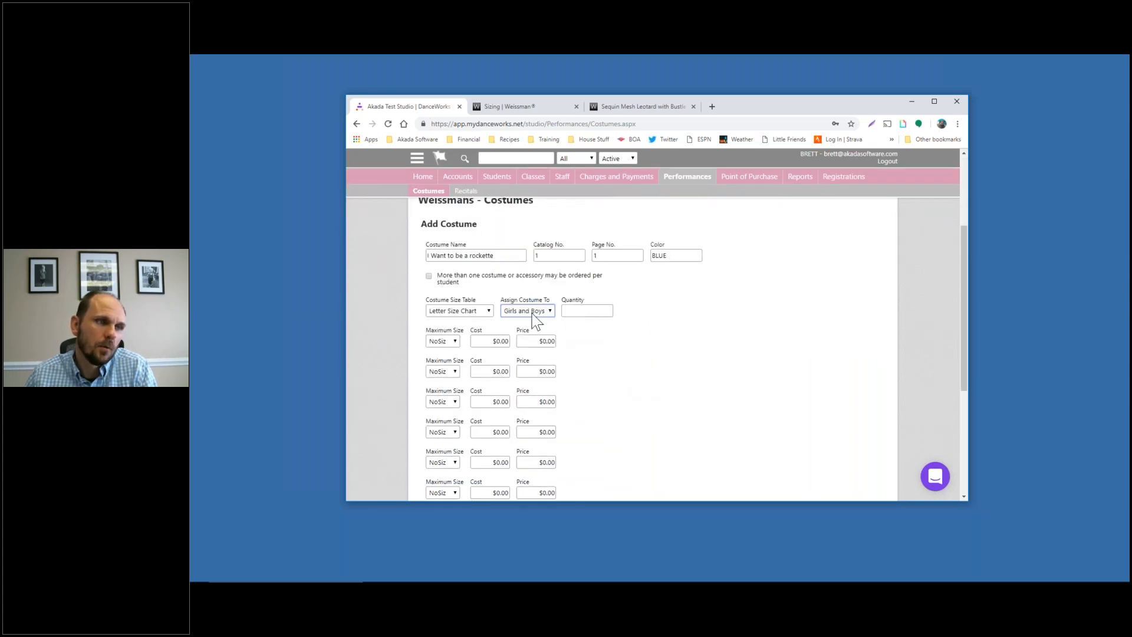
pyautogui.click(534, 312)
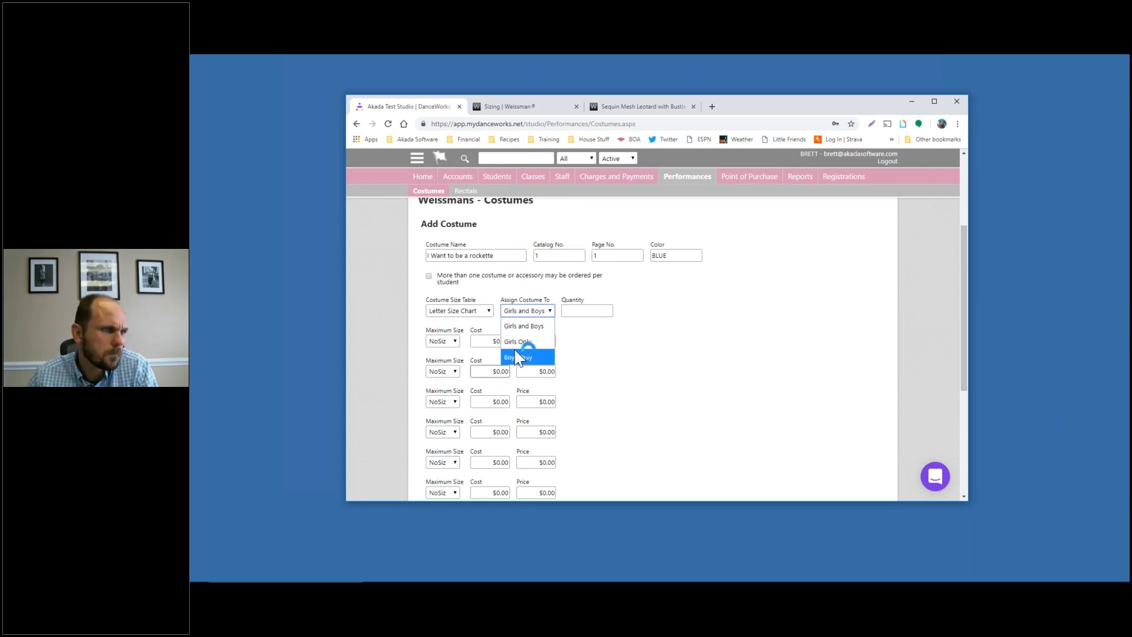
pyautogui.click(541, 313)
pyautogui.click(541, 313)
pyautogui.click(544, 324)
# Enter a costume quantity of 1
pyautogui.click(593, 310)
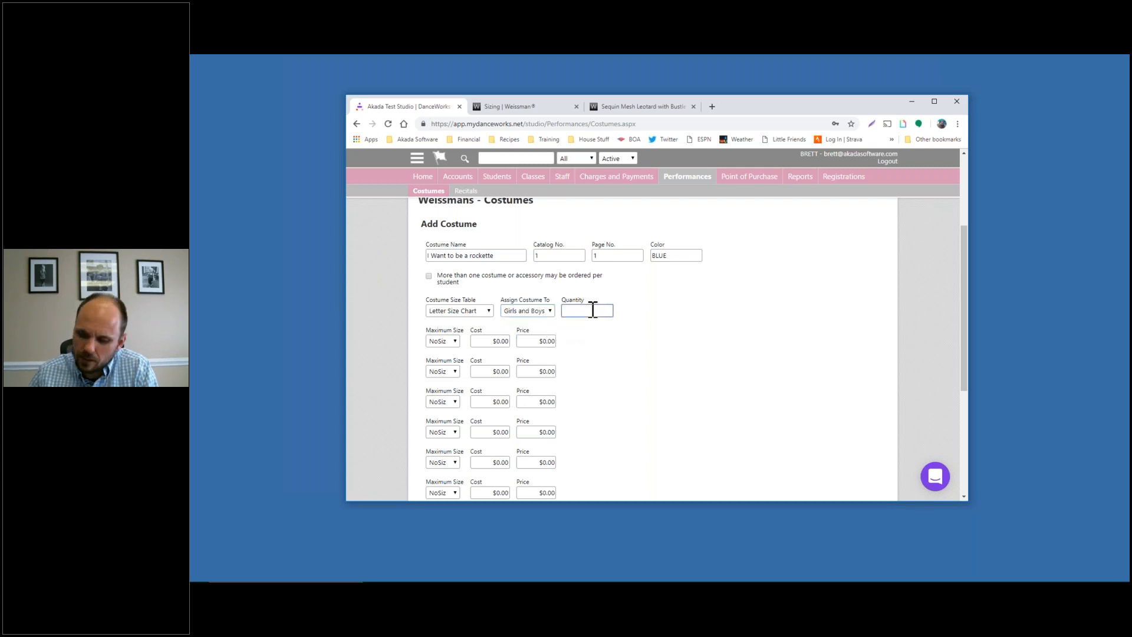
pyautogui.click(715, 330)
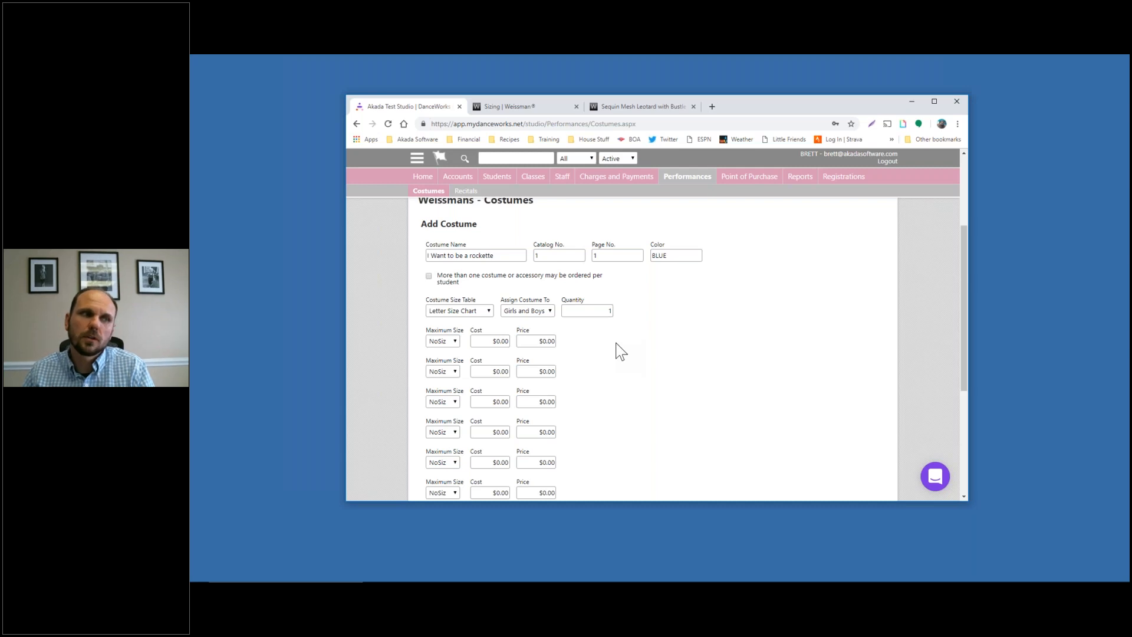
pyautogui.doubleClick(605, 314)
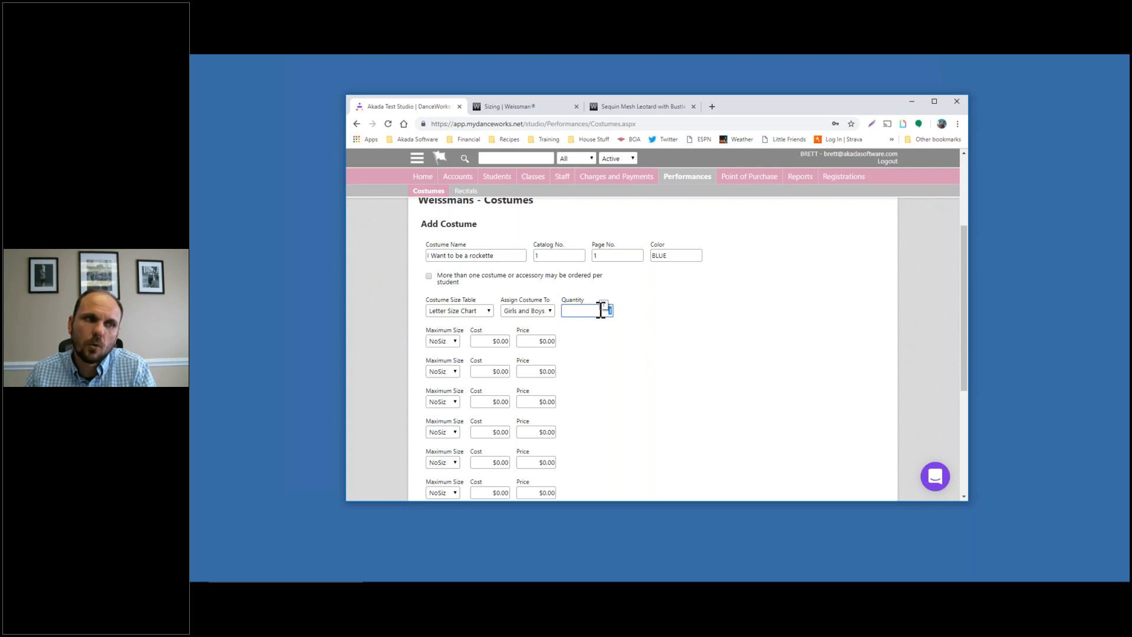
pyautogui.click(663, 308)
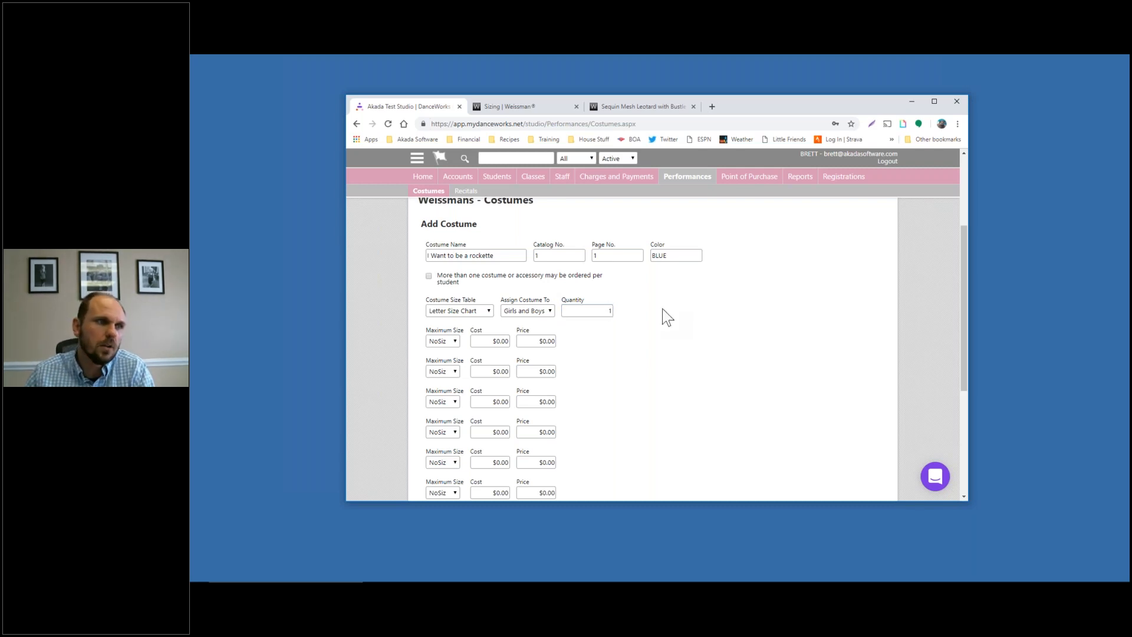
pyautogui.scroll(-1, 661, 307)
pyautogui.scroll(-1, 663, 308)
pyautogui.click(590, 264)
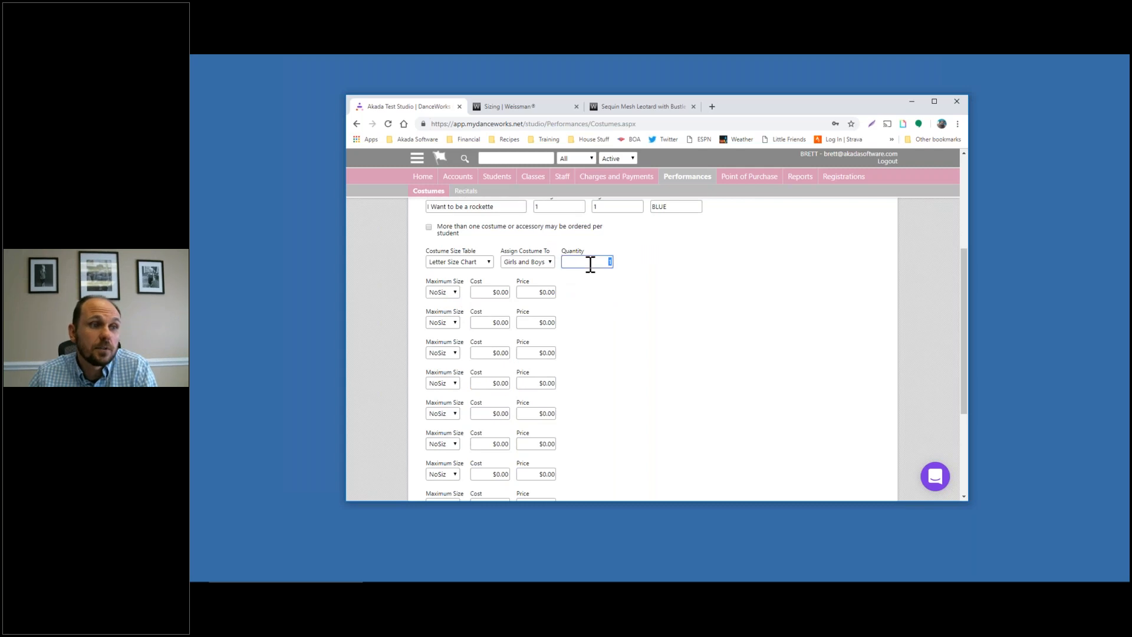
pyautogui.click(716, 299)
pyautogui.scroll(-1, 709, 304)
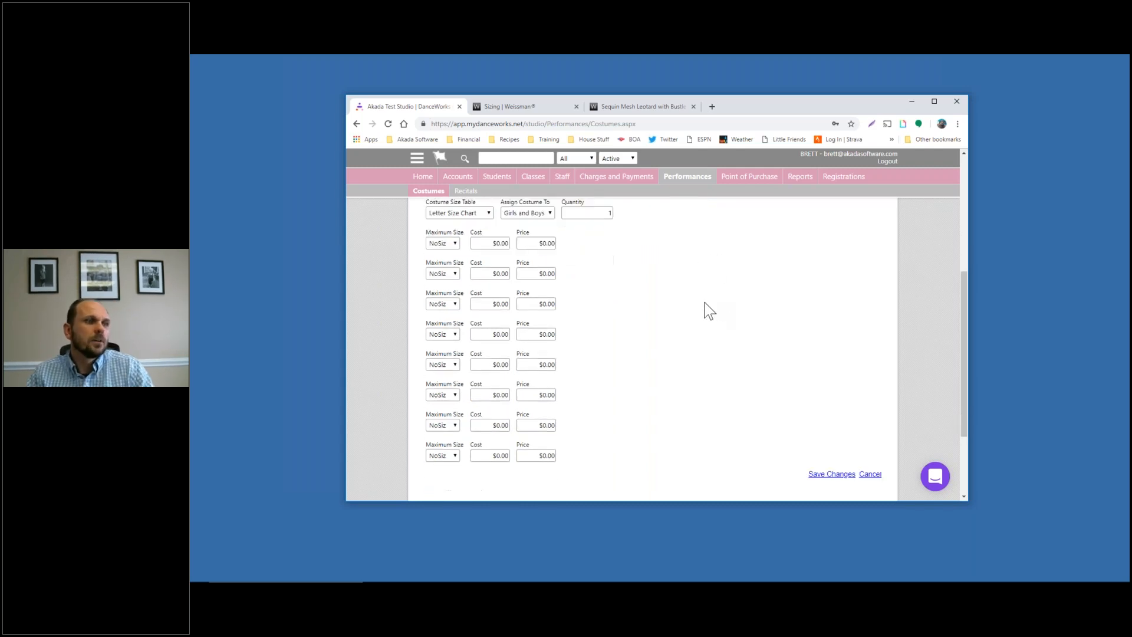
# Set the first price tier to maximum size C-LRG with $60 cost and $85 price
pyautogui.click(448, 245)
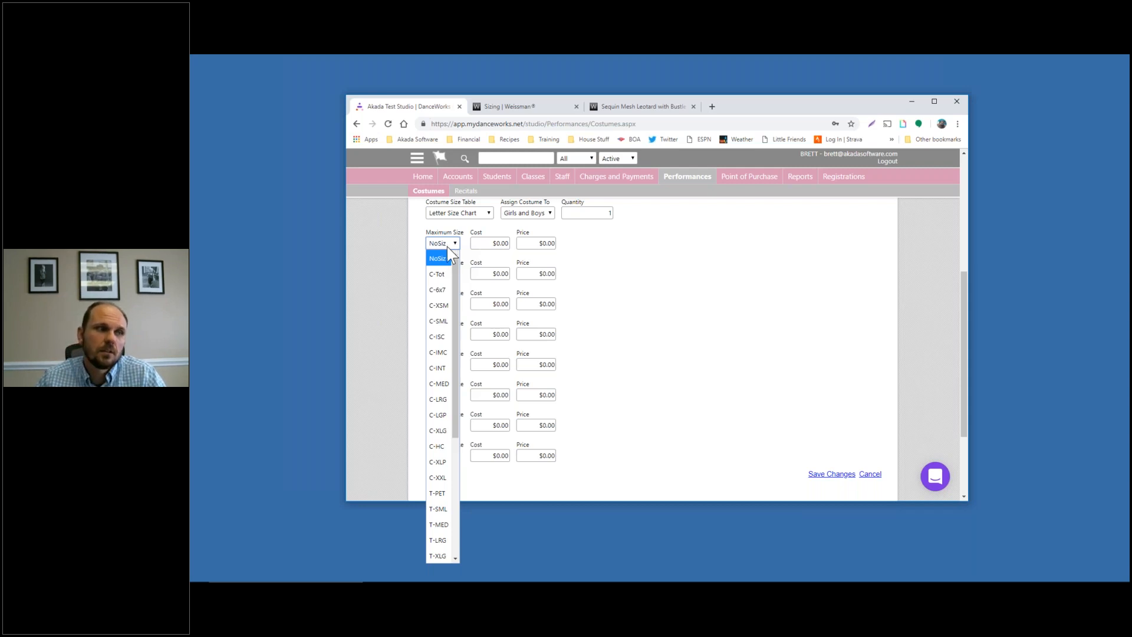
pyautogui.moveTo(458, 262); pyautogui.dragTo(455, 560)
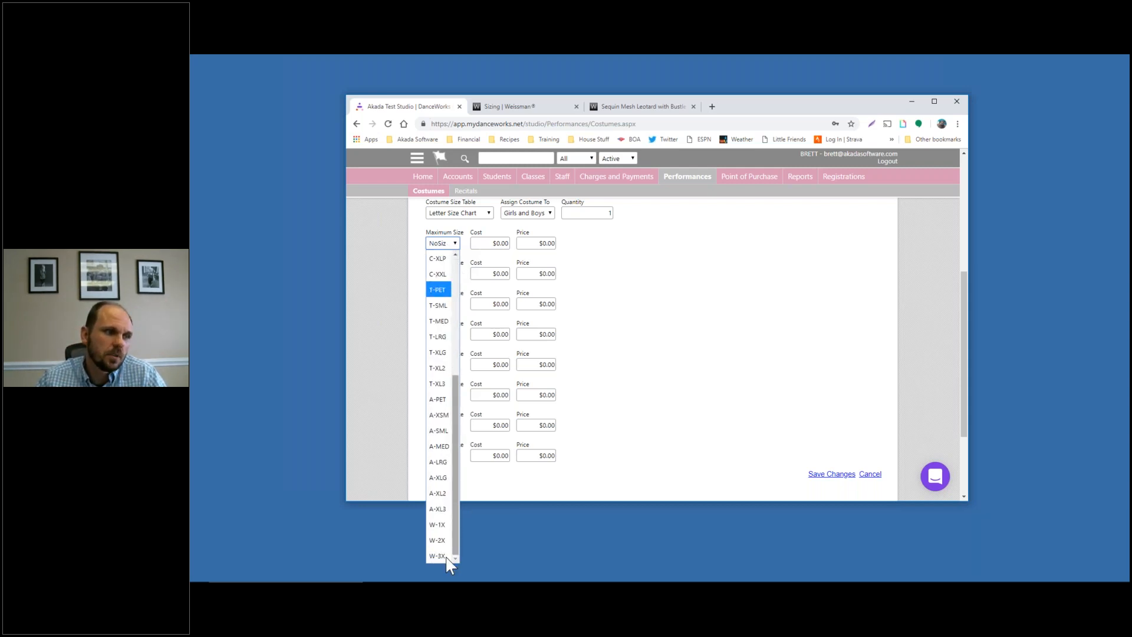
pyautogui.click(433, 508)
pyautogui.click(493, 243)
pyautogui.press('BackSpace')
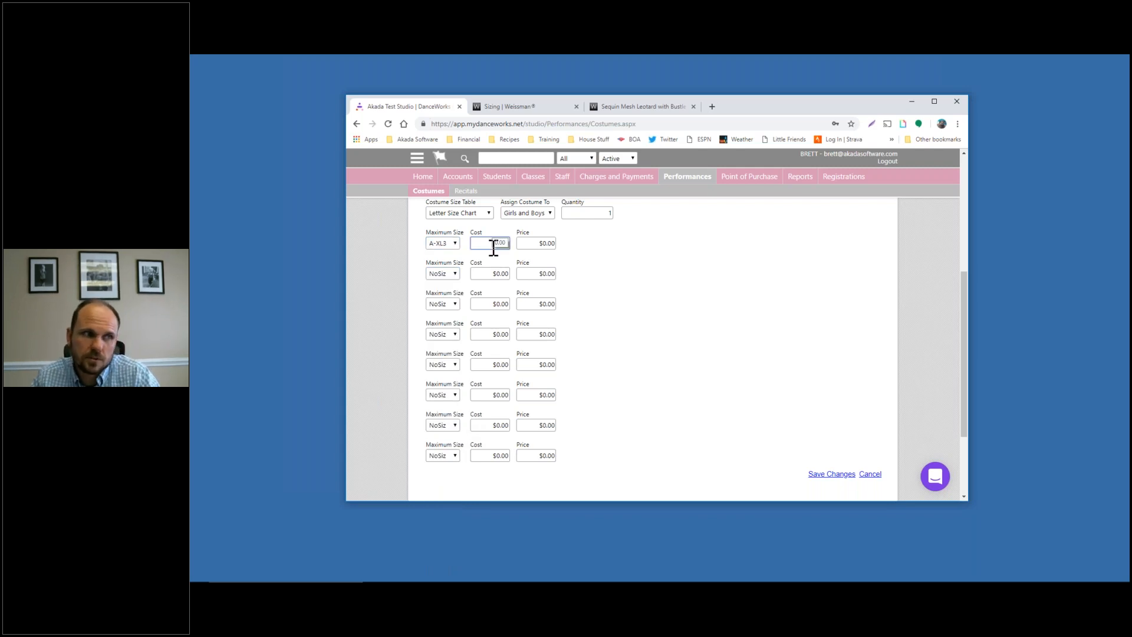
pyautogui.write('30')
pyautogui.press('Tab')
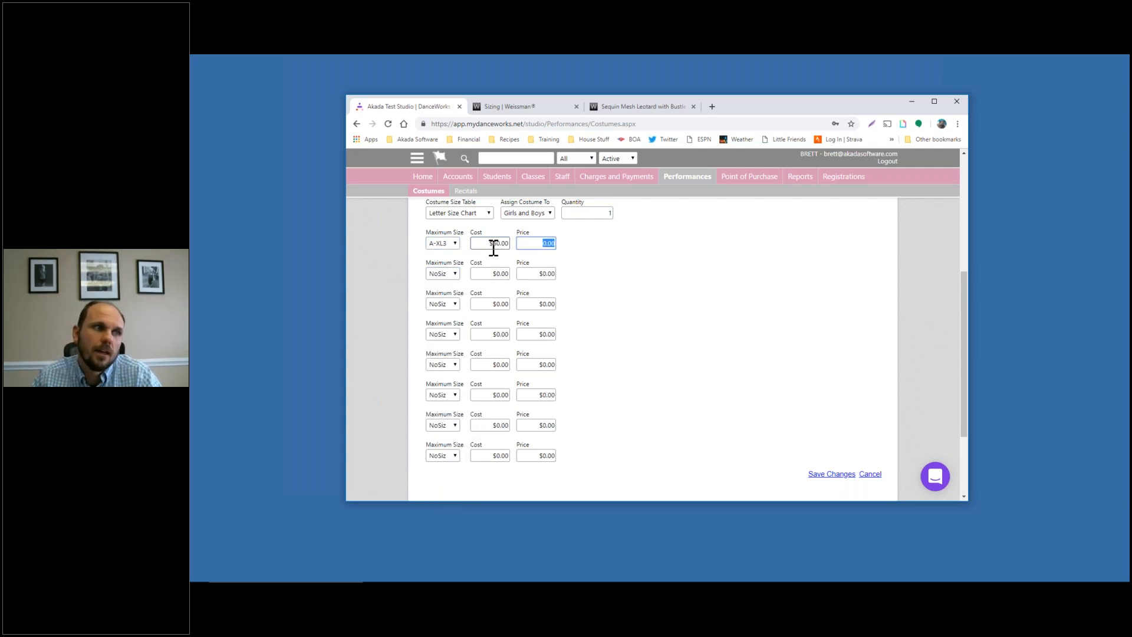
pyautogui.write('85')
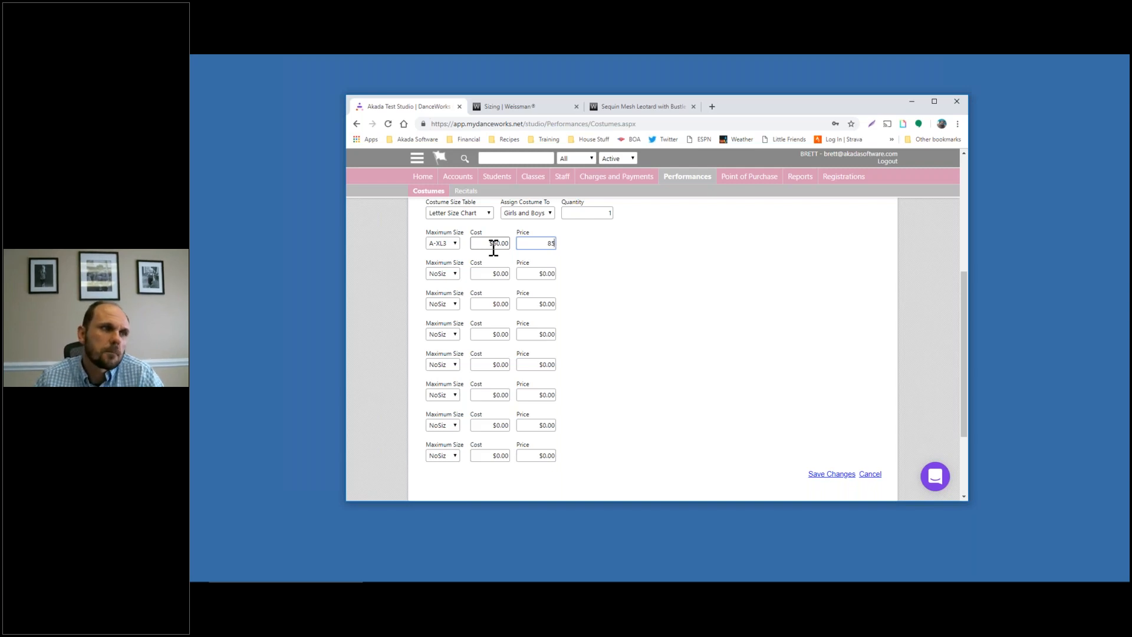
pyautogui.click(453, 243)
pyautogui.scroll(5, 442, 289)
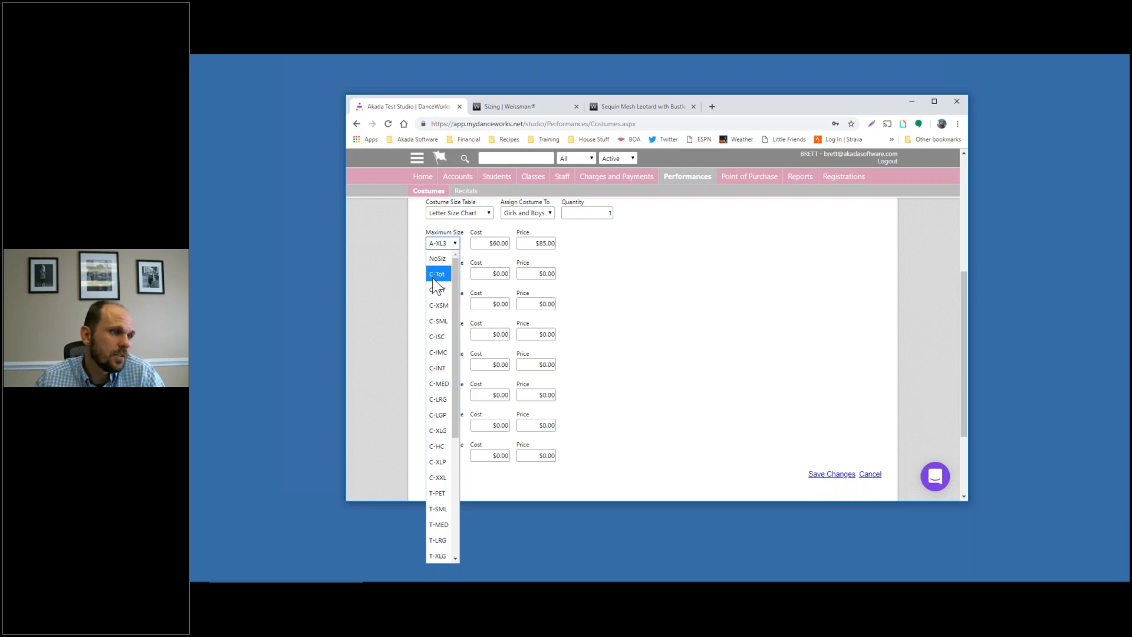
pyautogui.click(438, 399)
pyautogui.click(489, 244)
pyautogui.click(536, 244)
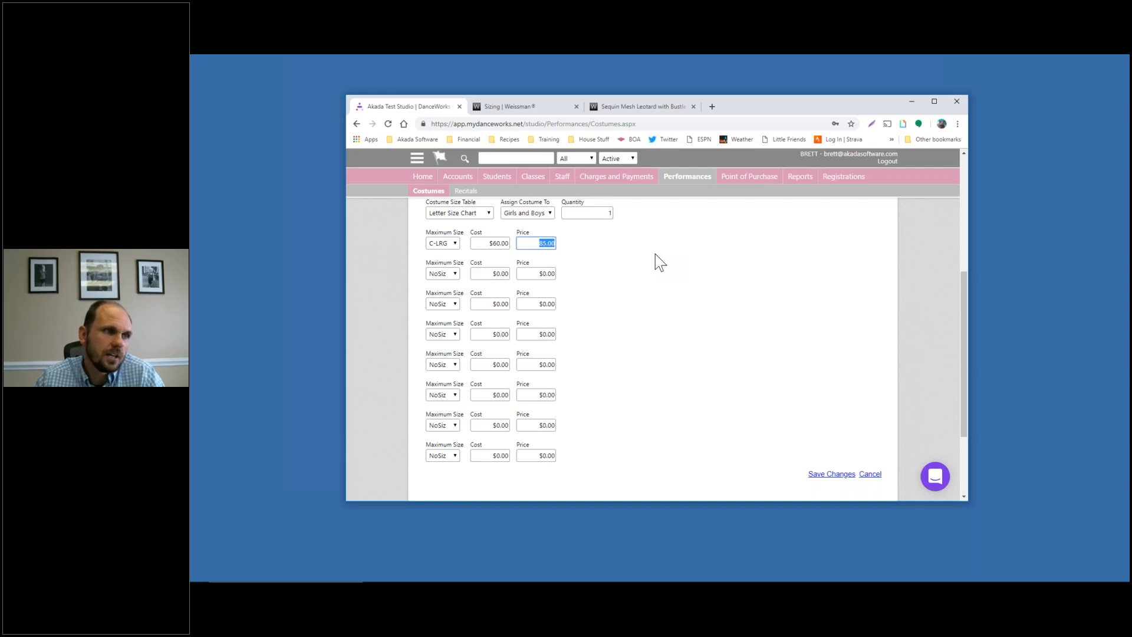
# Set the second tier to A-SML with $70 cost and $95 price
pyautogui.click(443, 274)
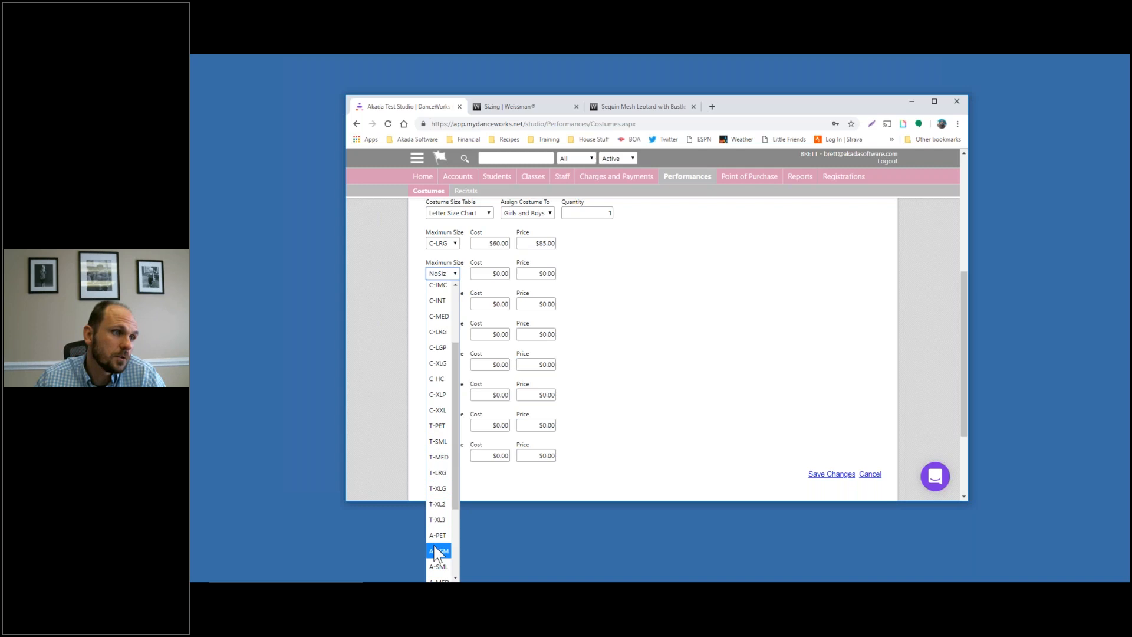
pyautogui.click(439, 567)
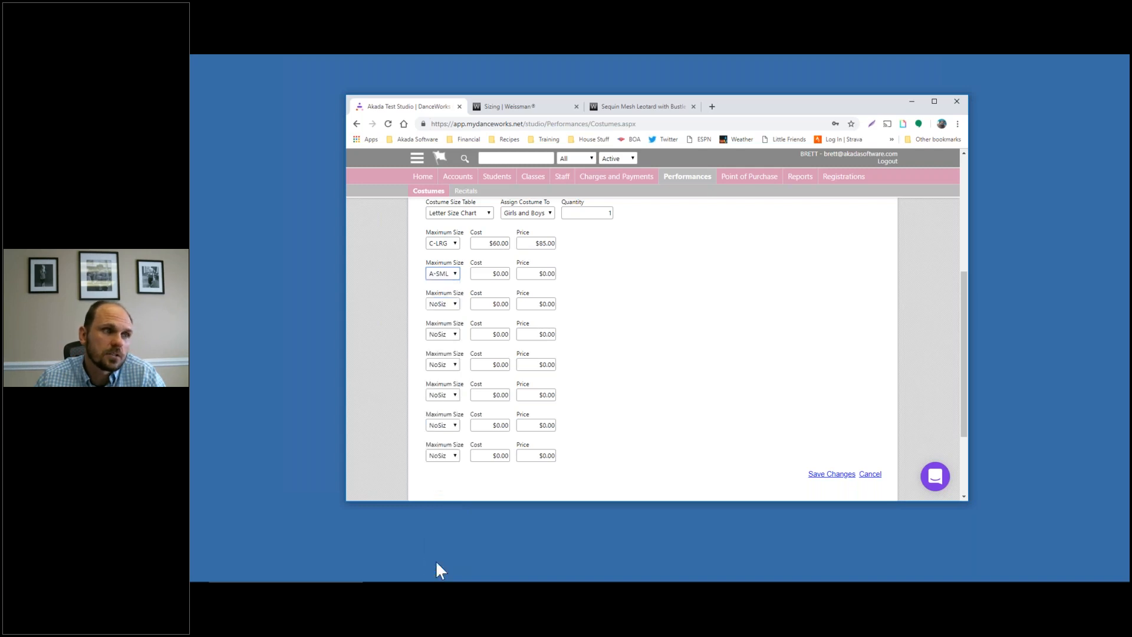
pyautogui.click(478, 273)
pyautogui.write('70')
pyautogui.click(541, 274)
pyautogui.write('95')
pyautogui.click(669, 298)
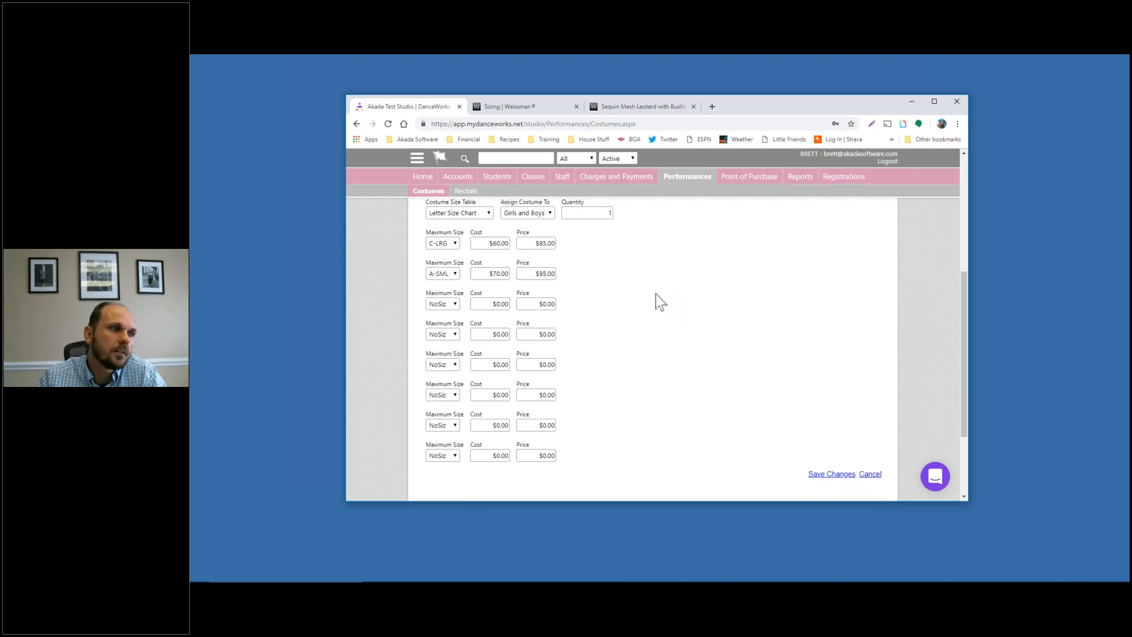
# Set the third tier to A-XL3 at $80 cost and $105 price, then save the costume
pyautogui.click(442, 303)
pyautogui.scroll(-3, 435, 395)
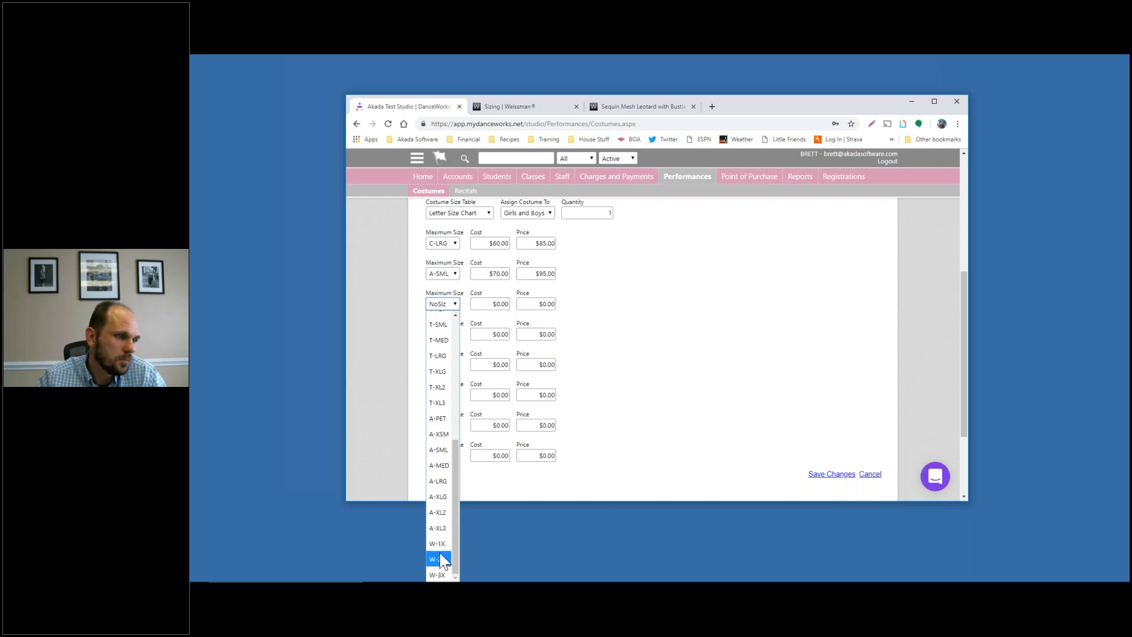
pyautogui.click(441, 531)
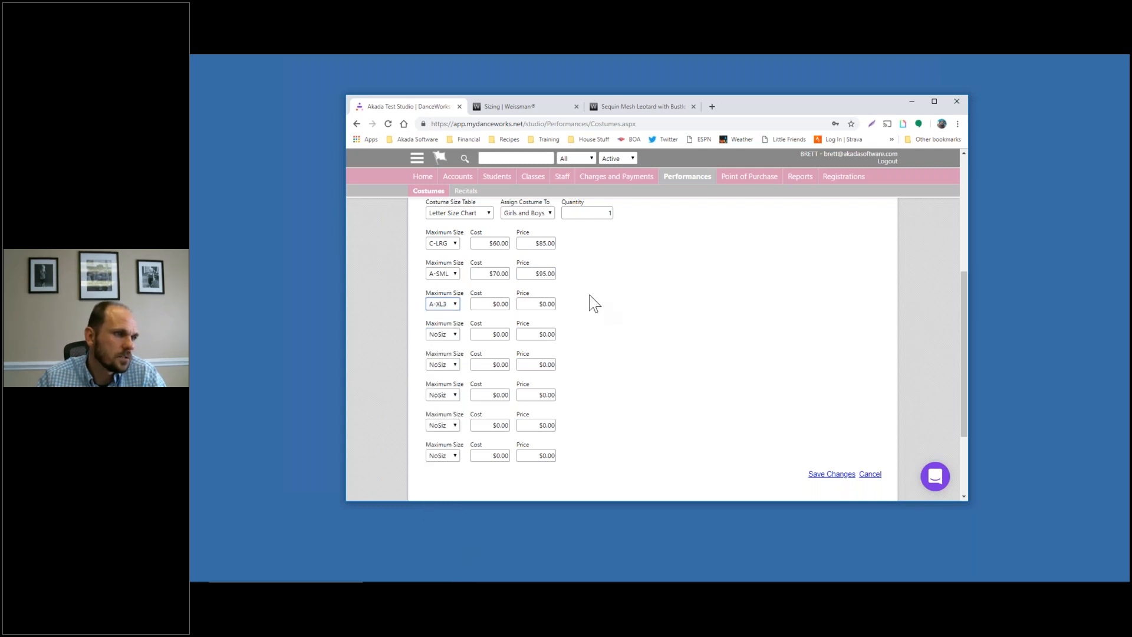
pyautogui.click(498, 304)
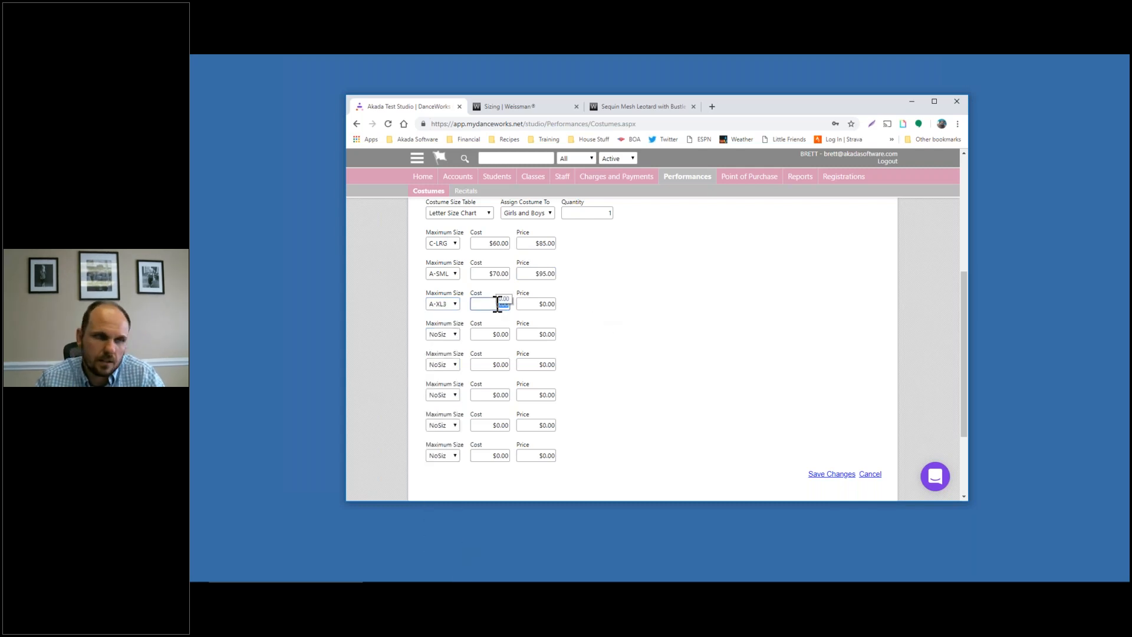
pyautogui.write('80')
pyautogui.press('Tab')
pyautogui.write('105')
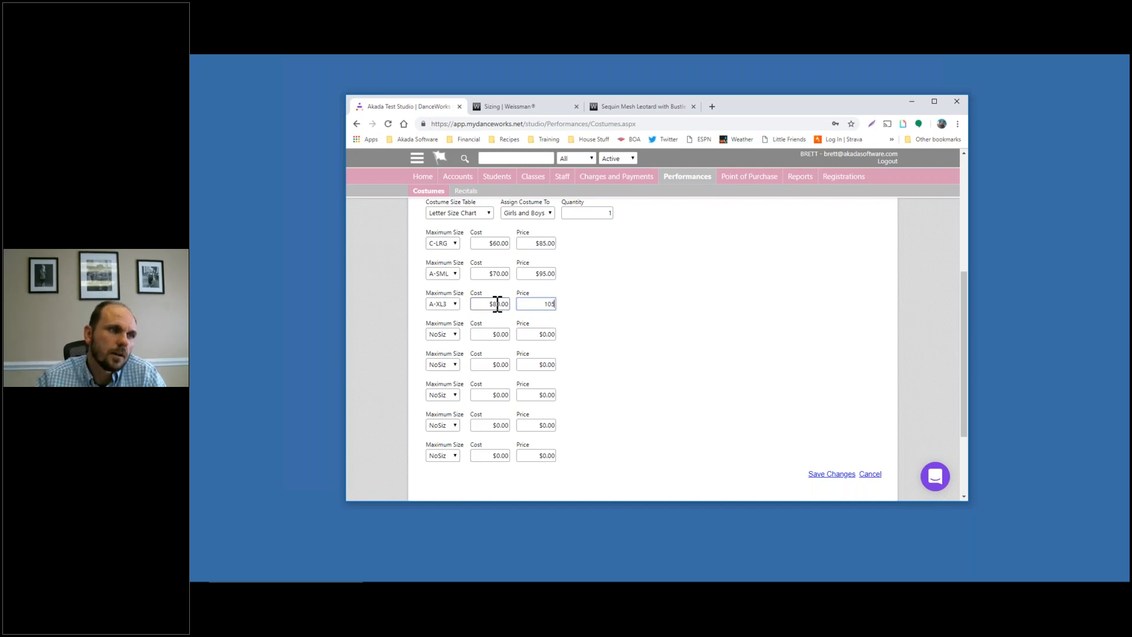
pyautogui.click(691, 337)
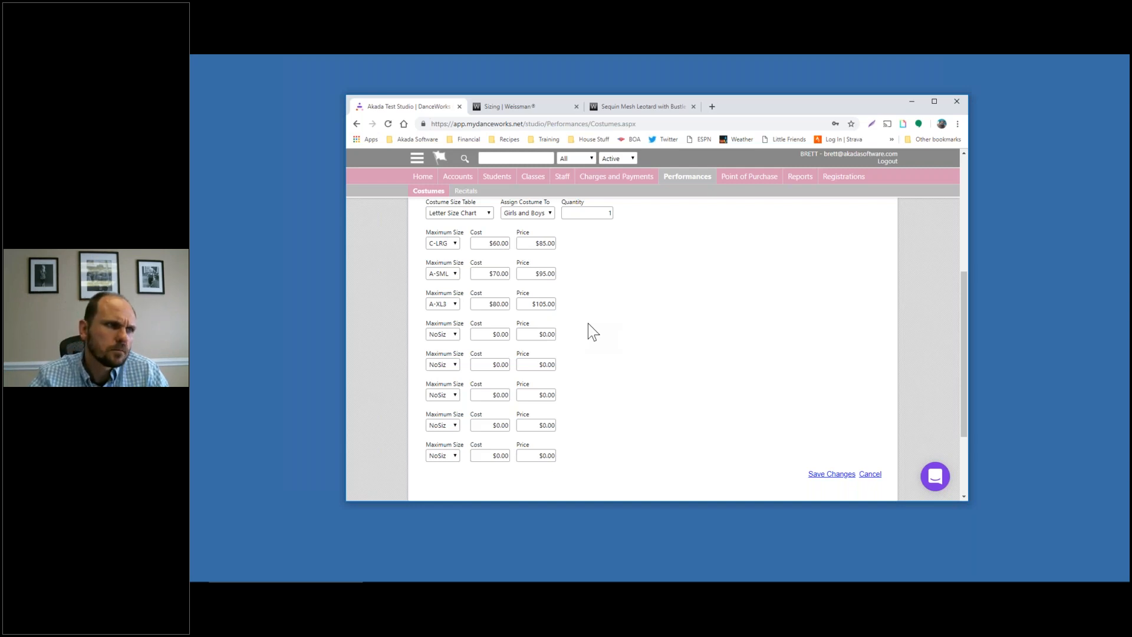
pyautogui.click(828, 474)
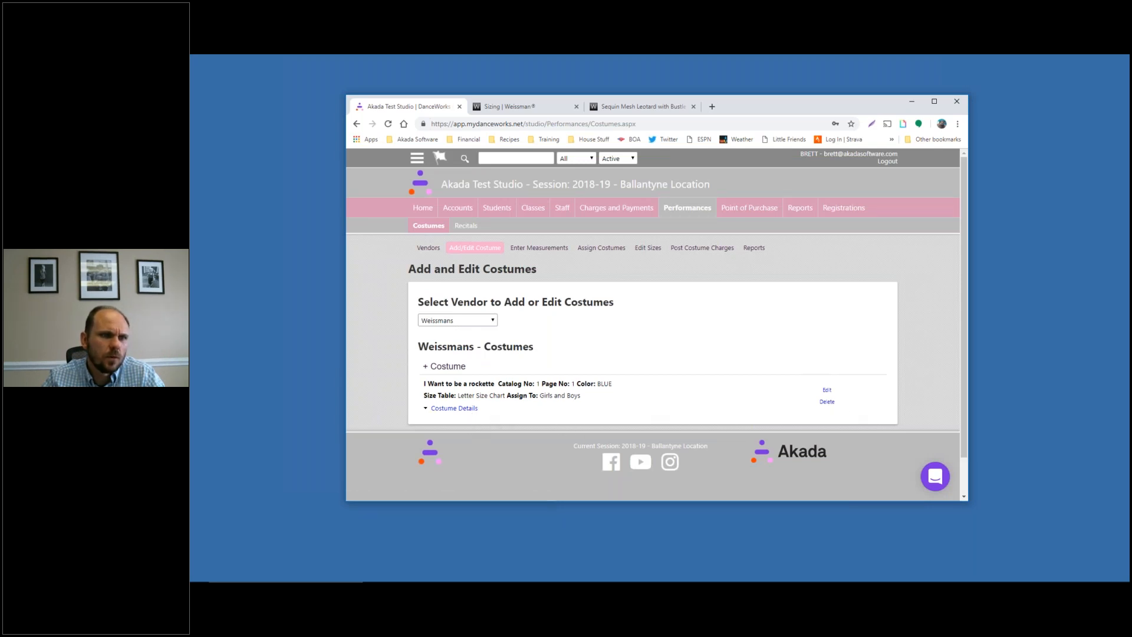
# Reopen the rockette costume, check the $85, $95 and $105 size prices, and save
pyautogui.click(826, 391)
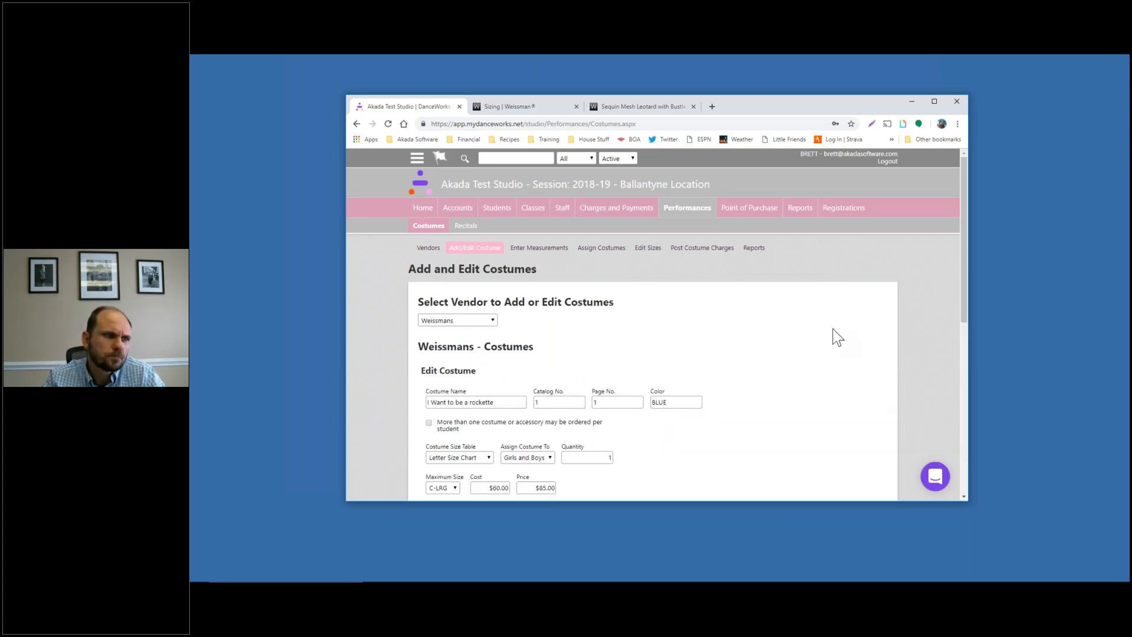
pyautogui.scroll(-5, 822, 323)
pyautogui.doubleClick(537, 246)
pyautogui.moveTo(538, 245); pyautogui.dragTo(530, 244)
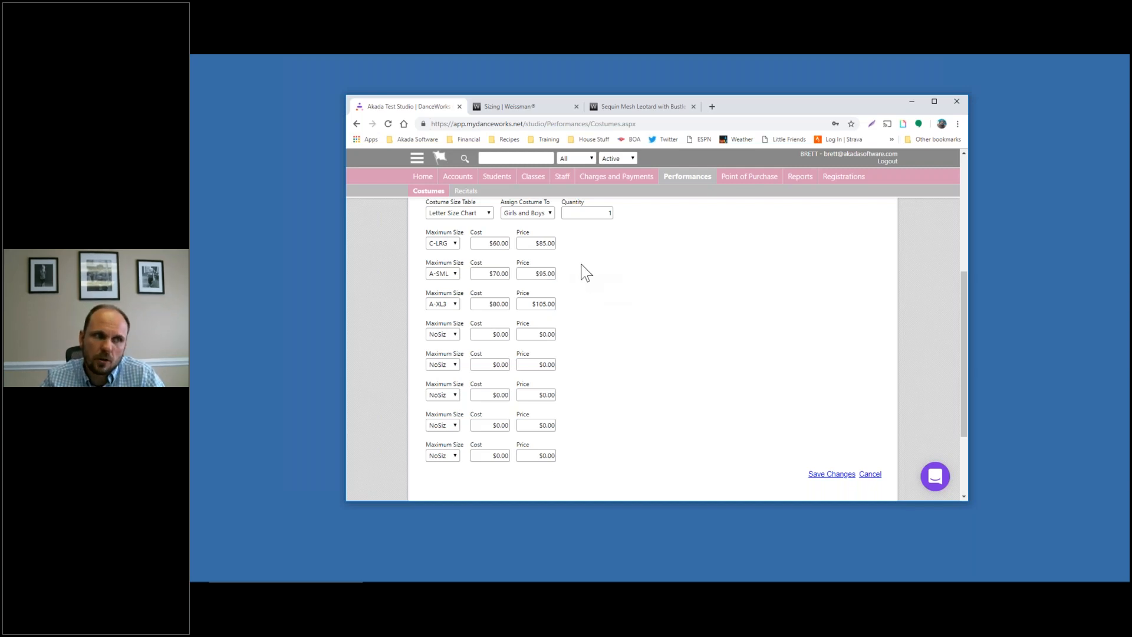
pyautogui.click(528, 242)
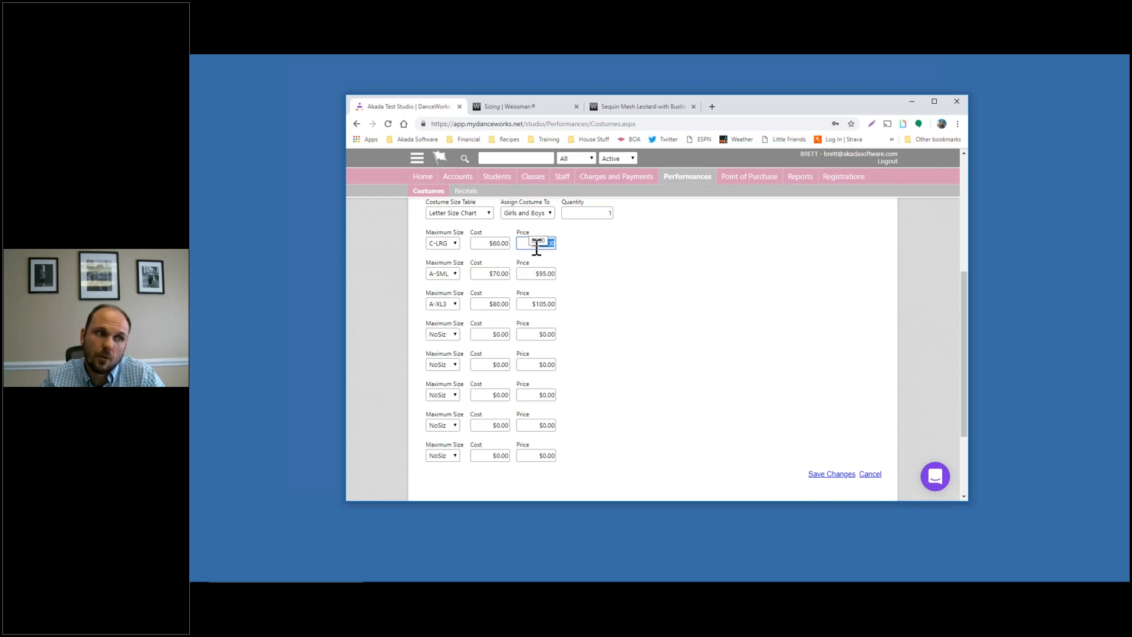
pyautogui.click(534, 276)
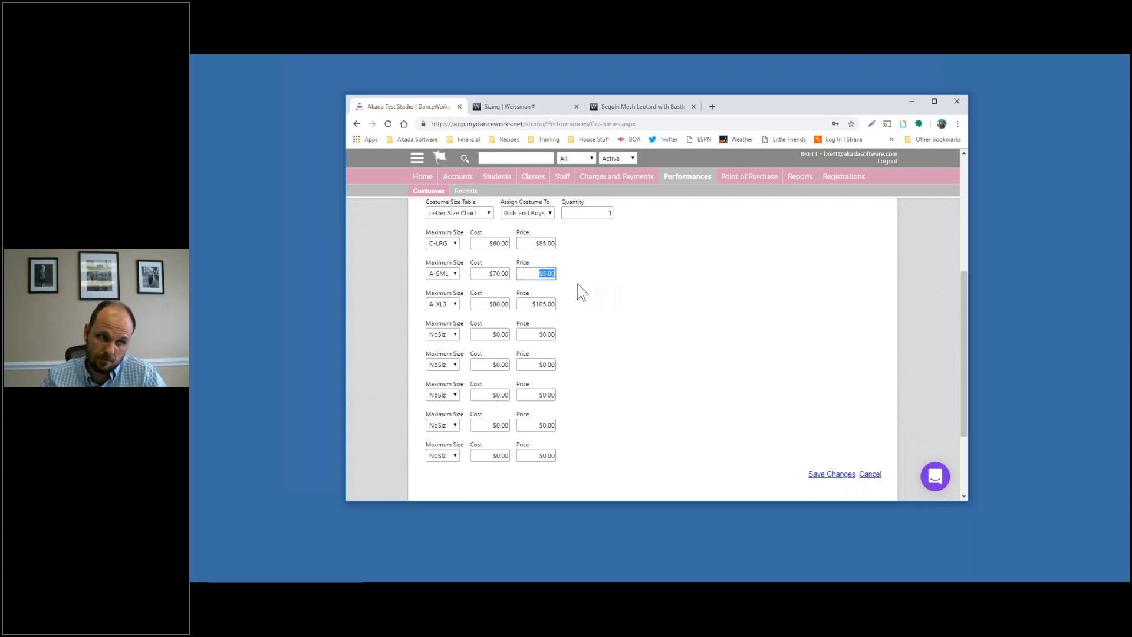
pyautogui.click(531, 304)
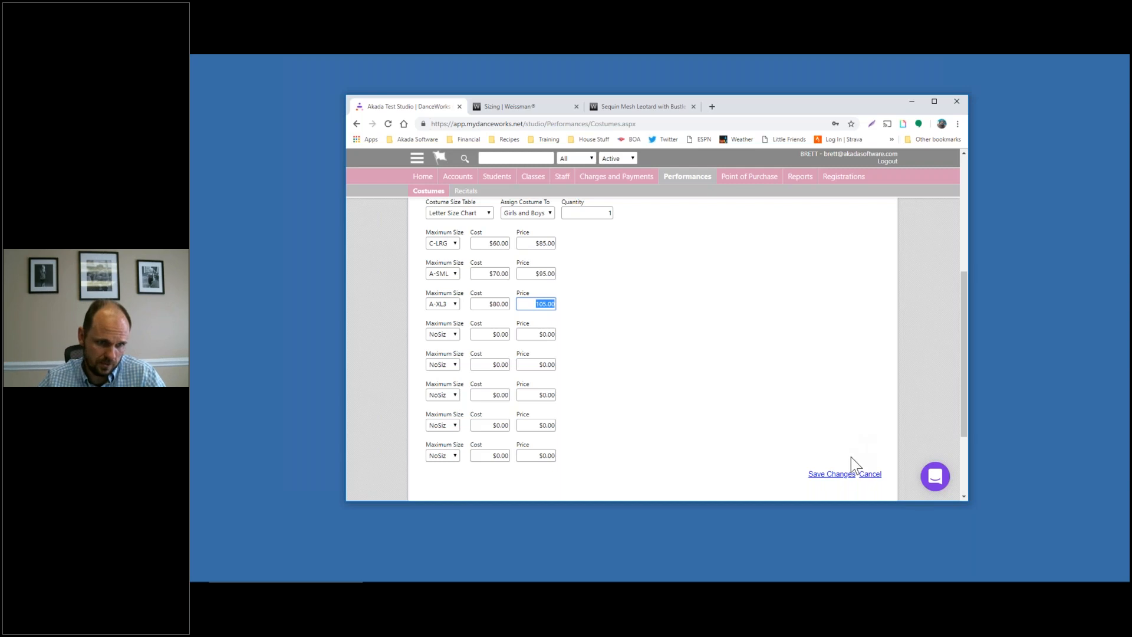
pyautogui.click(842, 475)
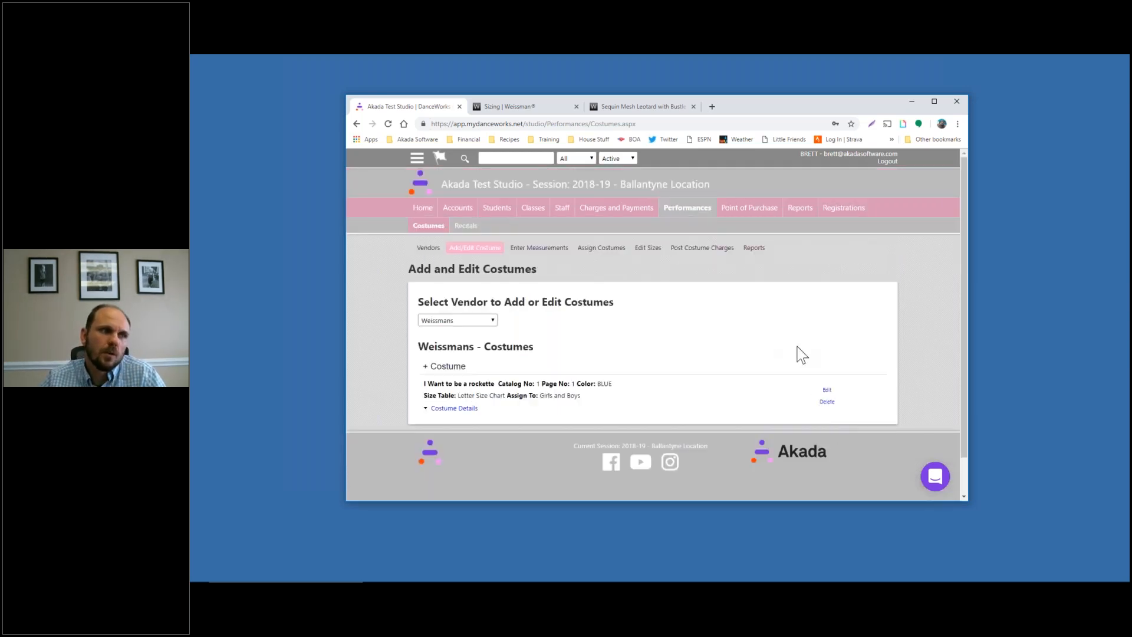
# Review measurements for the TAP - INT week Tap Beg/Intermediate class, then return to Performances
pyautogui.click(523, 249)
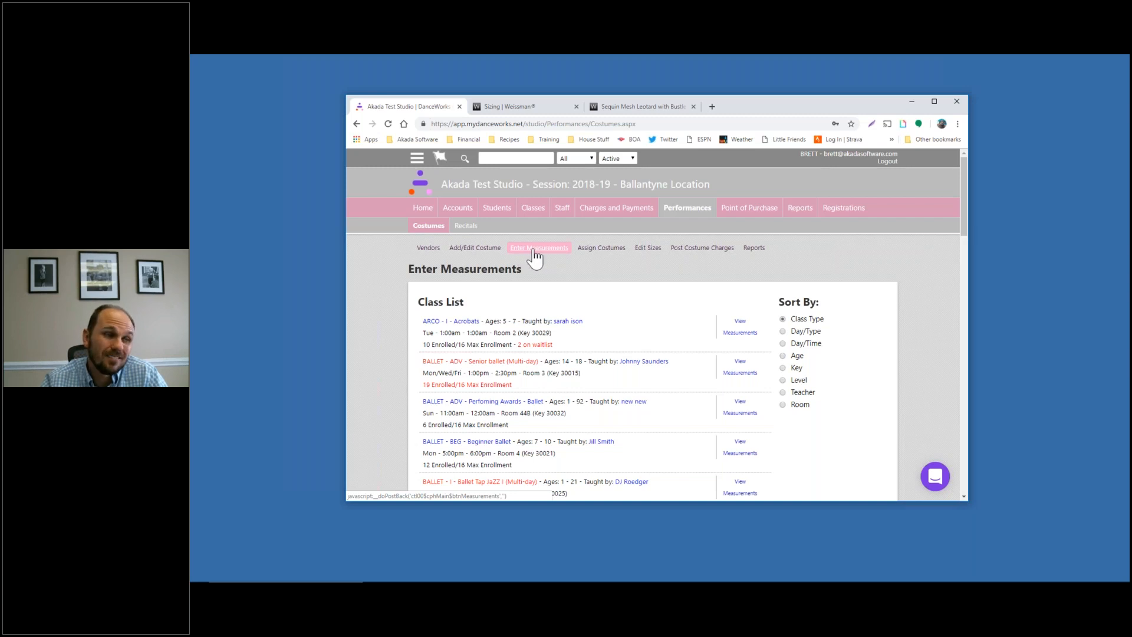
pyautogui.click(539, 215)
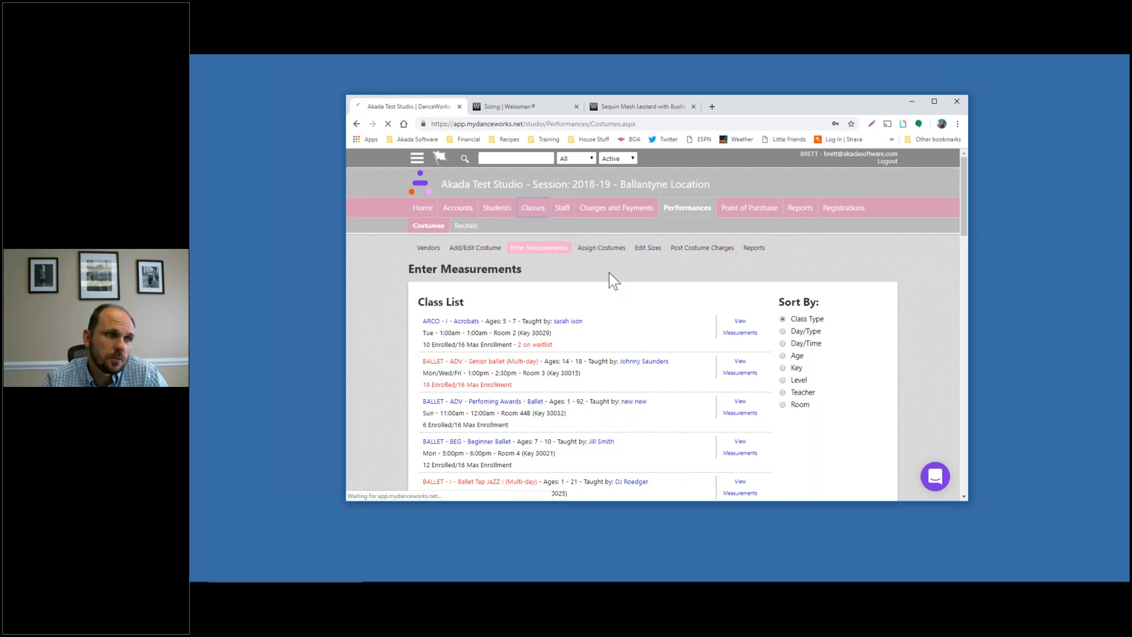
pyautogui.scroll(-15, 612, 303)
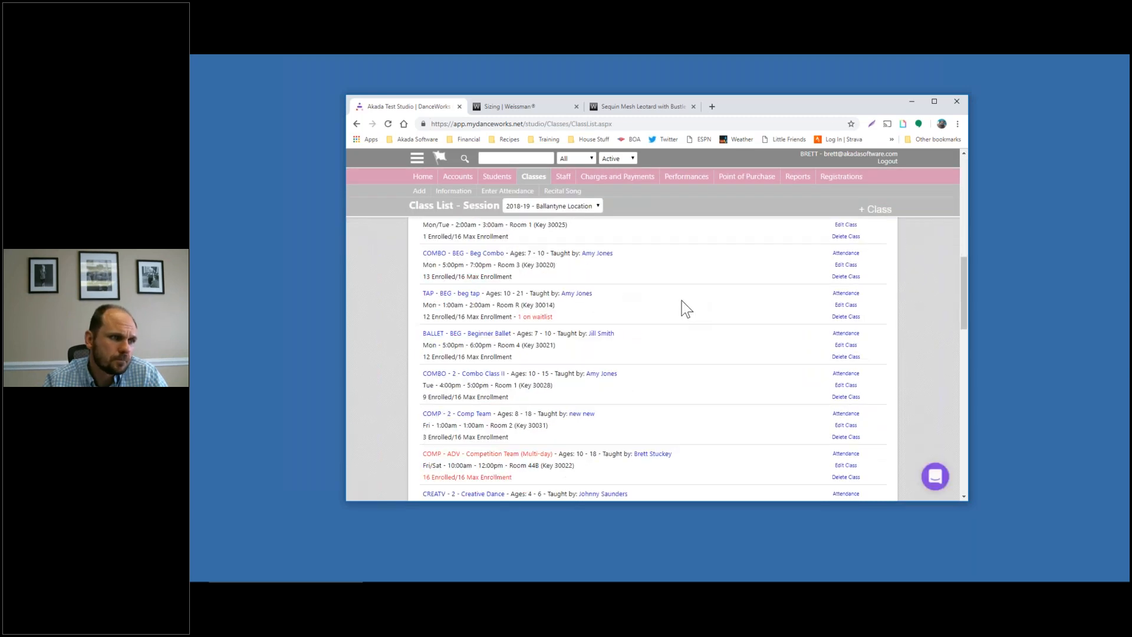
pyautogui.scroll(20, 695, 314)
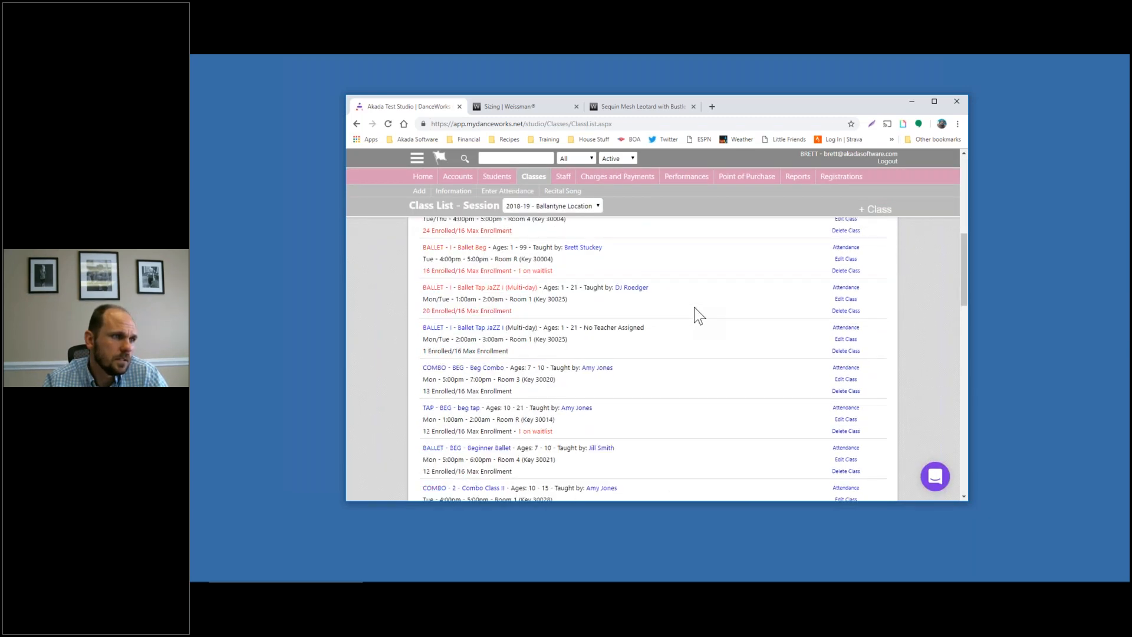
pyautogui.click(501, 283)
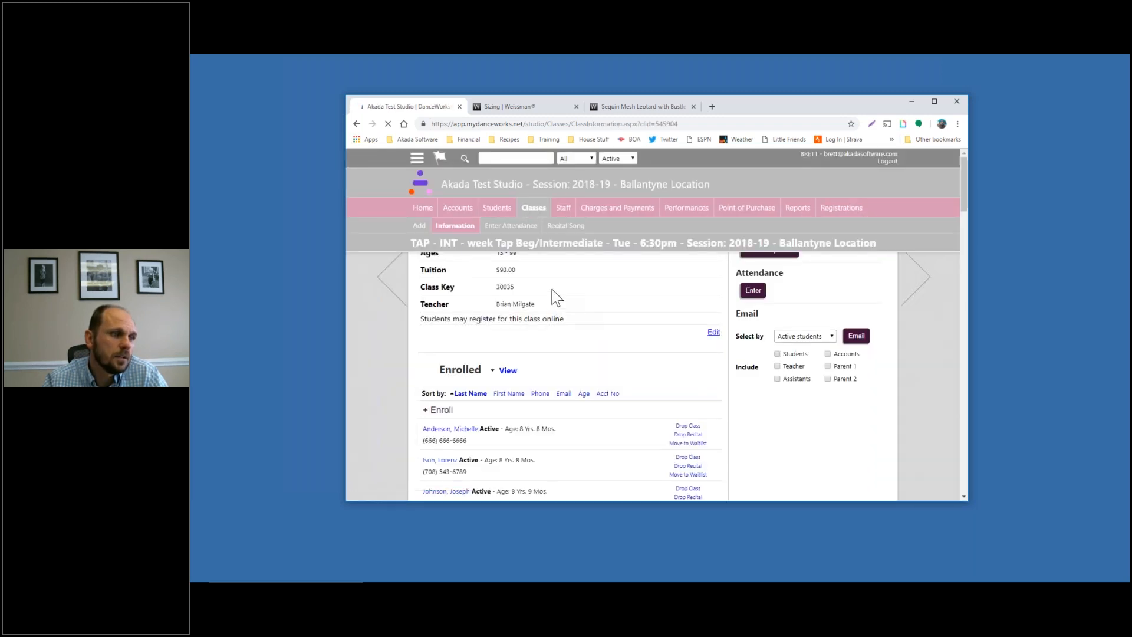
pyautogui.scroll(-5, 398, 298)
pyautogui.scroll(-5, 397, 292)
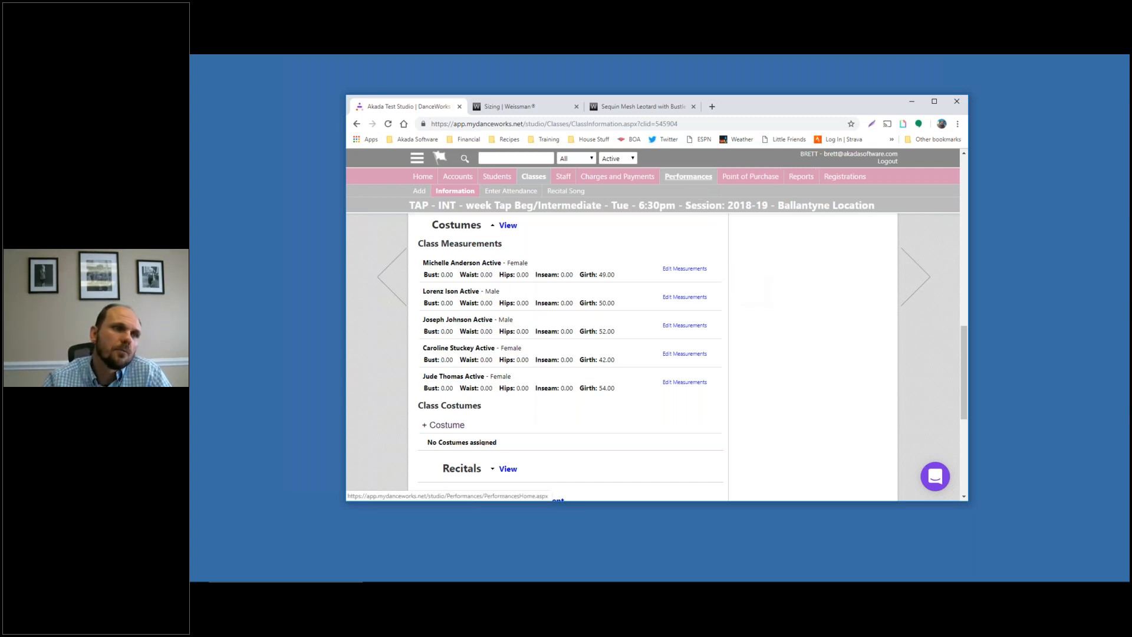
pyautogui.click(688, 176)
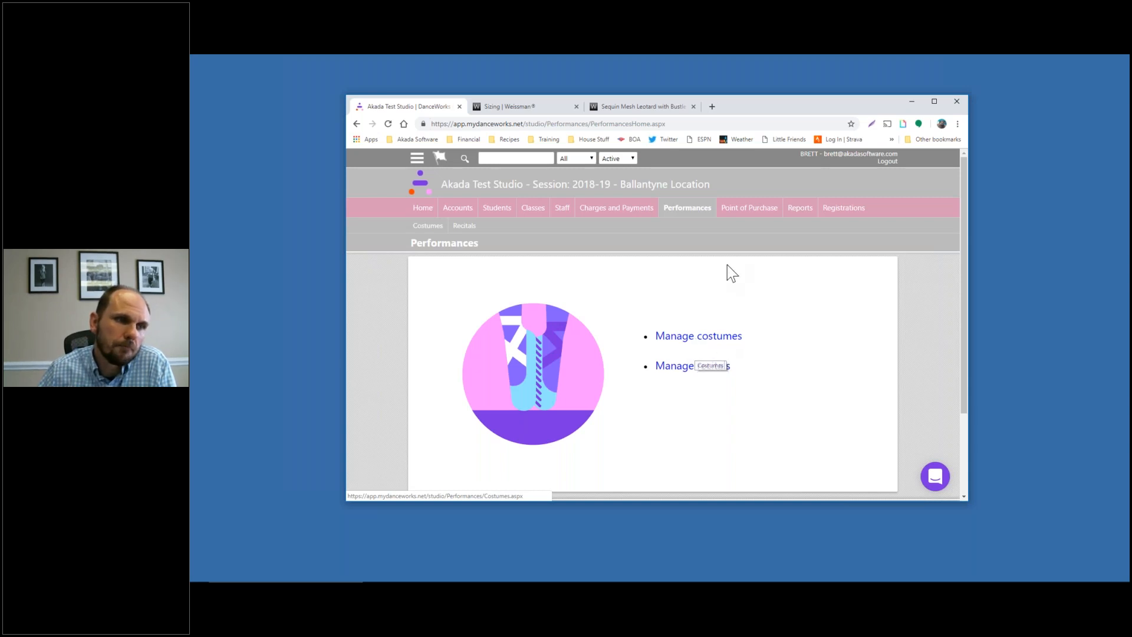
# Check the TAP - INT class measurements under Manage Costumes, then go to the Assign Costumes class list
pyautogui.click(686, 339)
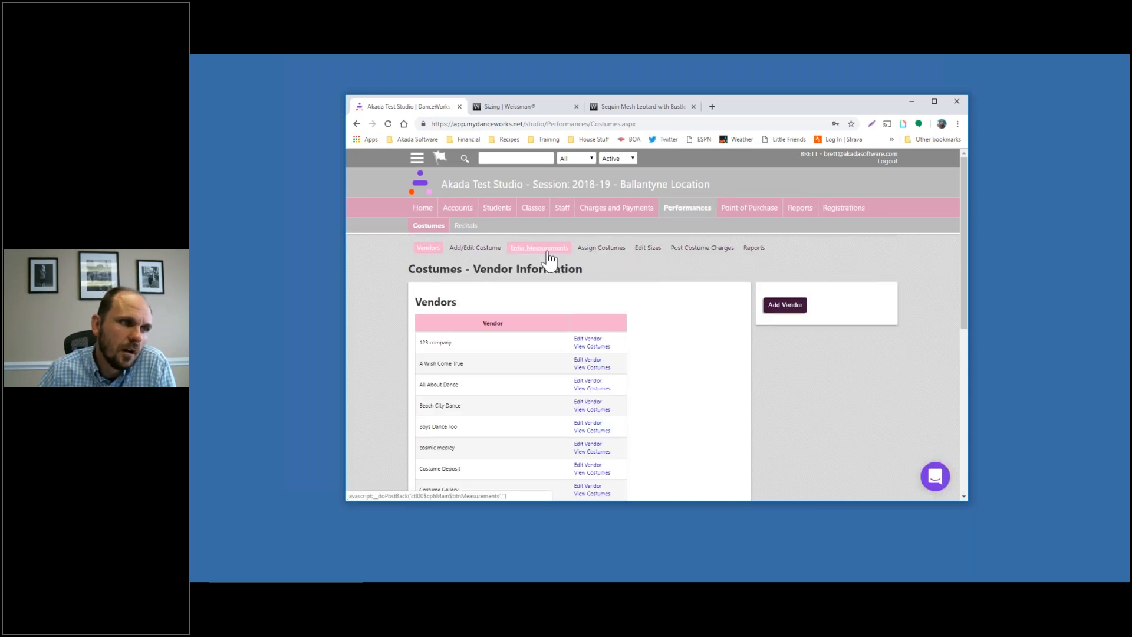
pyautogui.click(549, 258)
pyautogui.scroll(-1, 753, 308)
pyautogui.scroll(-5, 637, 305)
pyautogui.scroll(5, 637, 305)
pyautogui.scroll(-10, 637, 306)
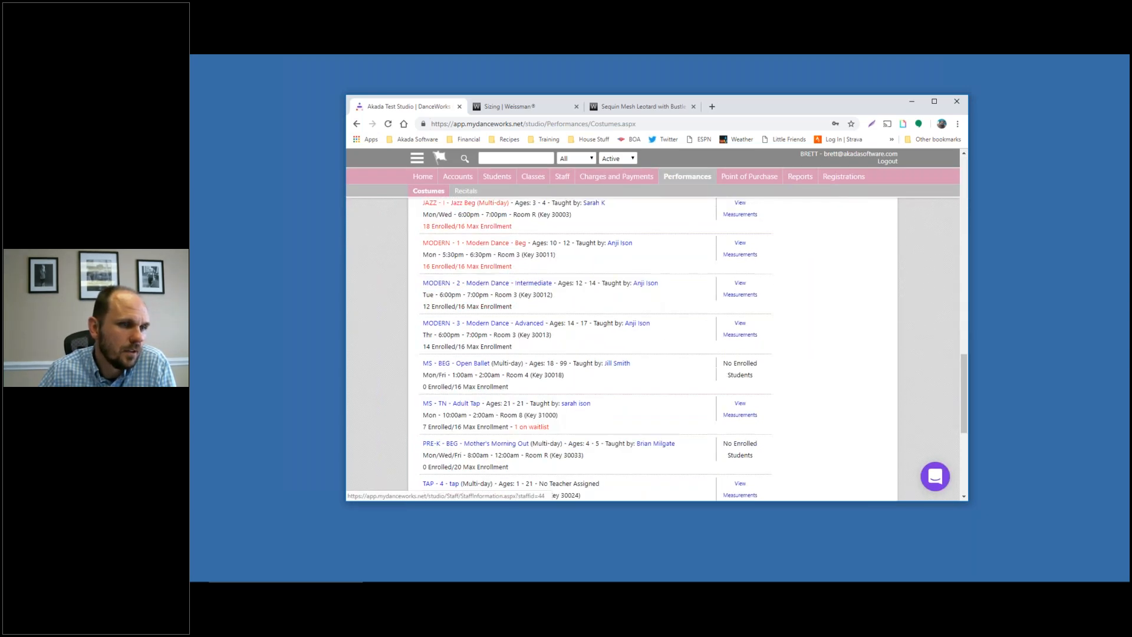
pyautogui.scroll(-8, 709, 338)
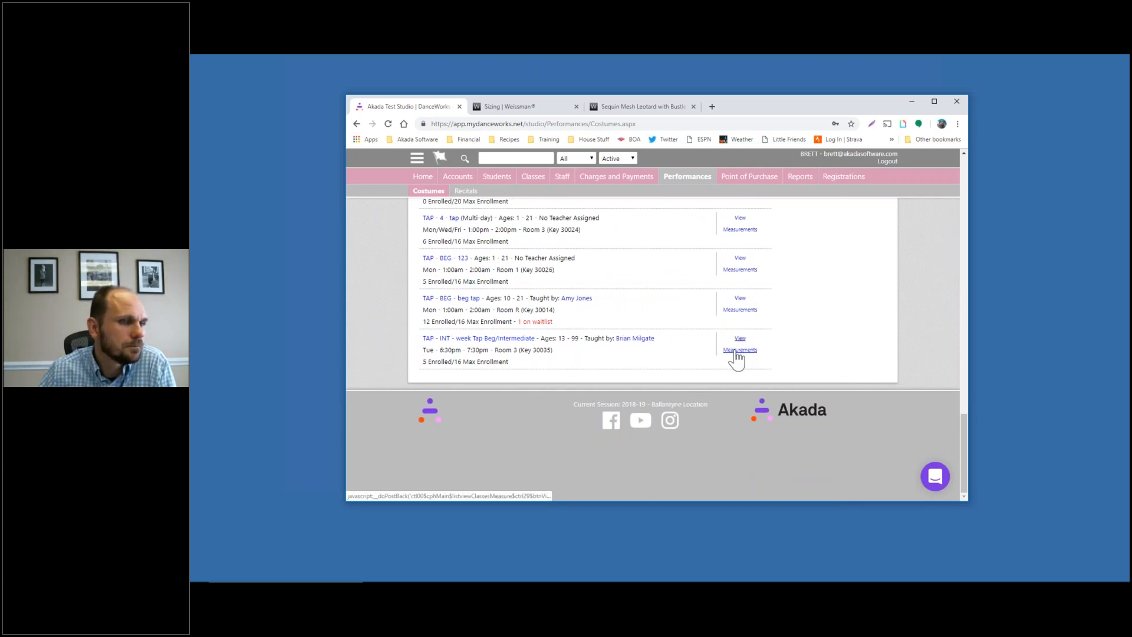
pyautogui.click(738, 351)
pyautogui.scroll(-5, 843, 321)
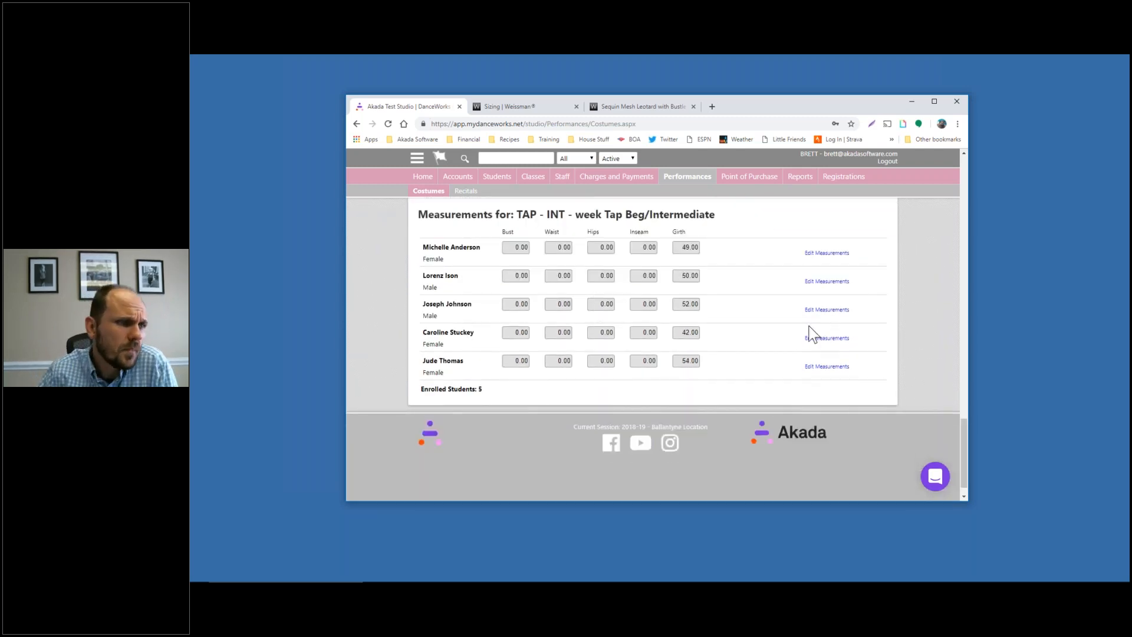
pyautogui.scroll(3, 809, 329)
pyautogui.scroll(-2, 692, 299)
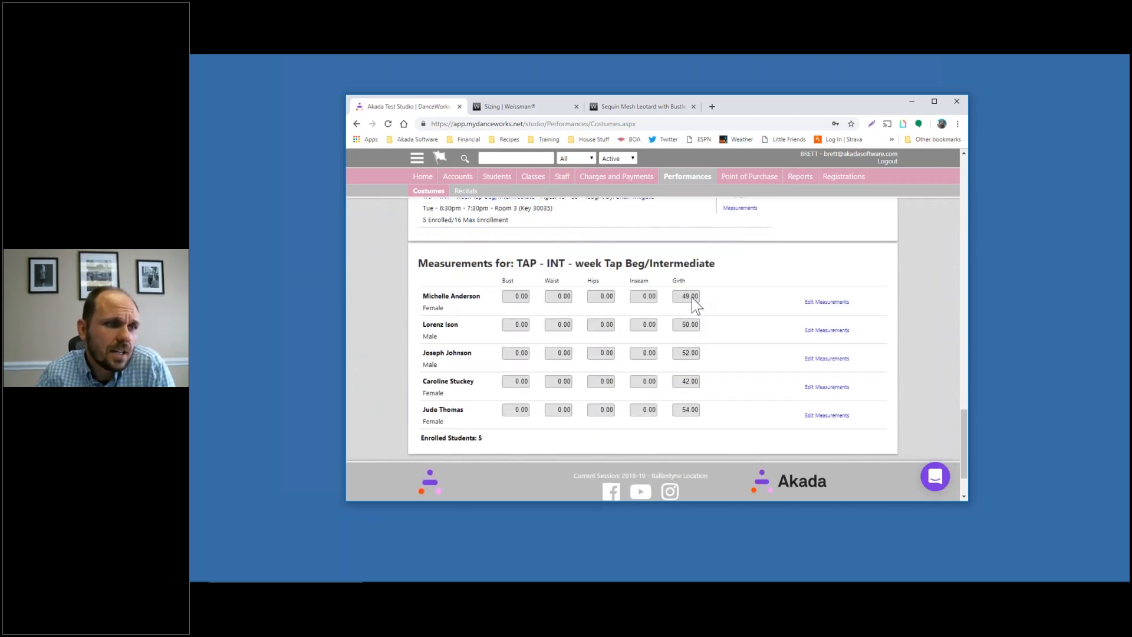
pyautogui.scroll(6, 711, 347)
pyautogui.scroll(6, 711, 345)
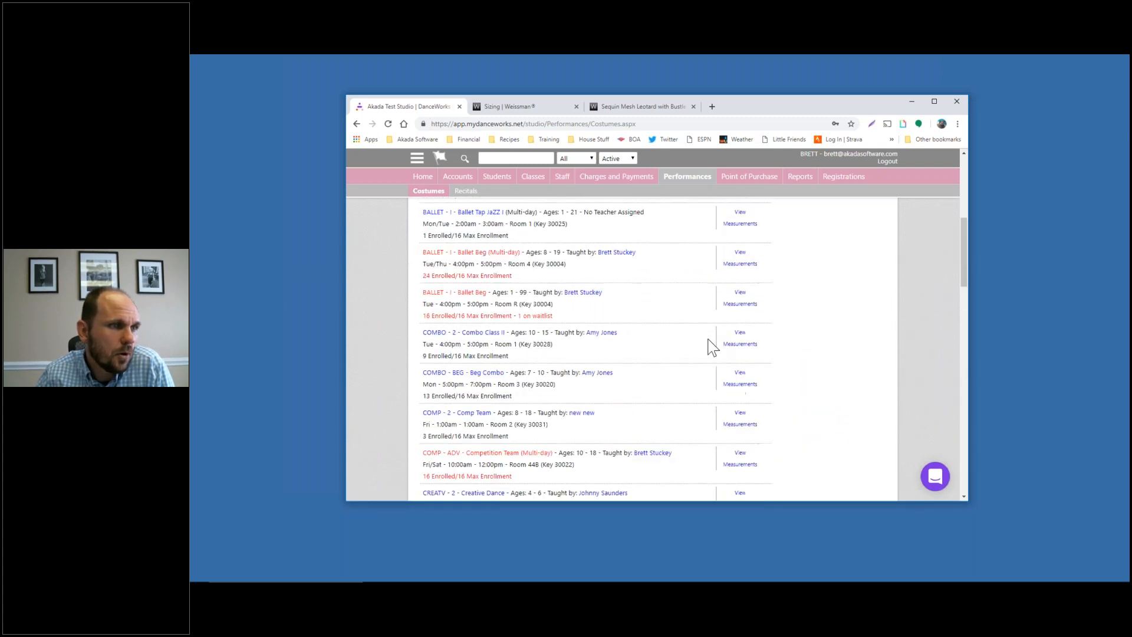
pyautogui.click(610, 253)
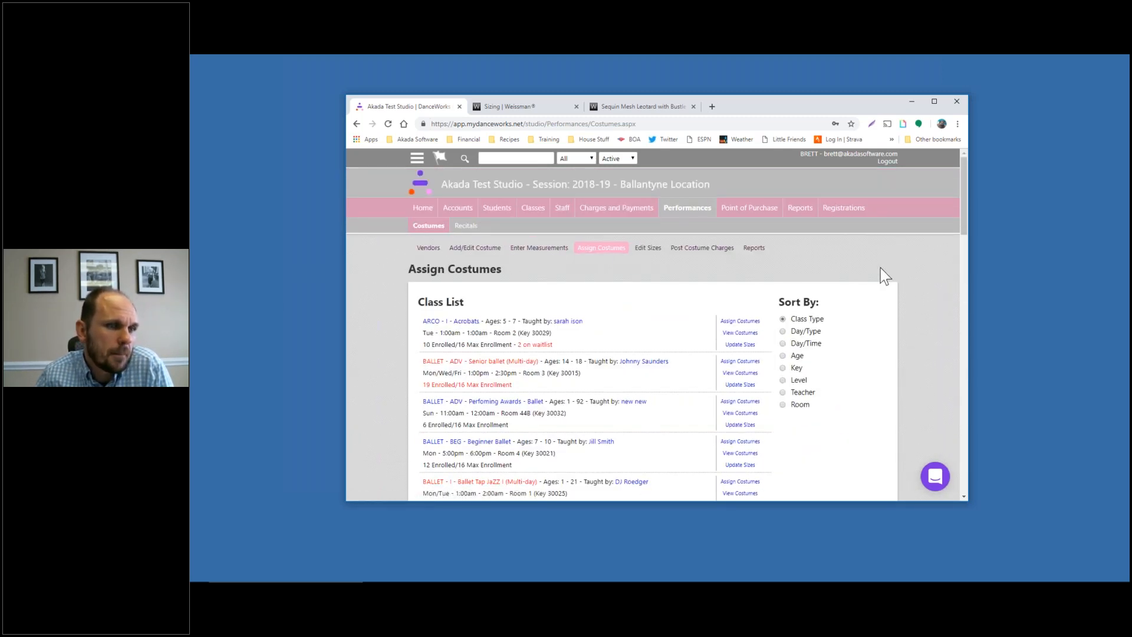
# Open costume assignment for the TAP - INT class
pyautogui.scroll(-1, 884, 276)
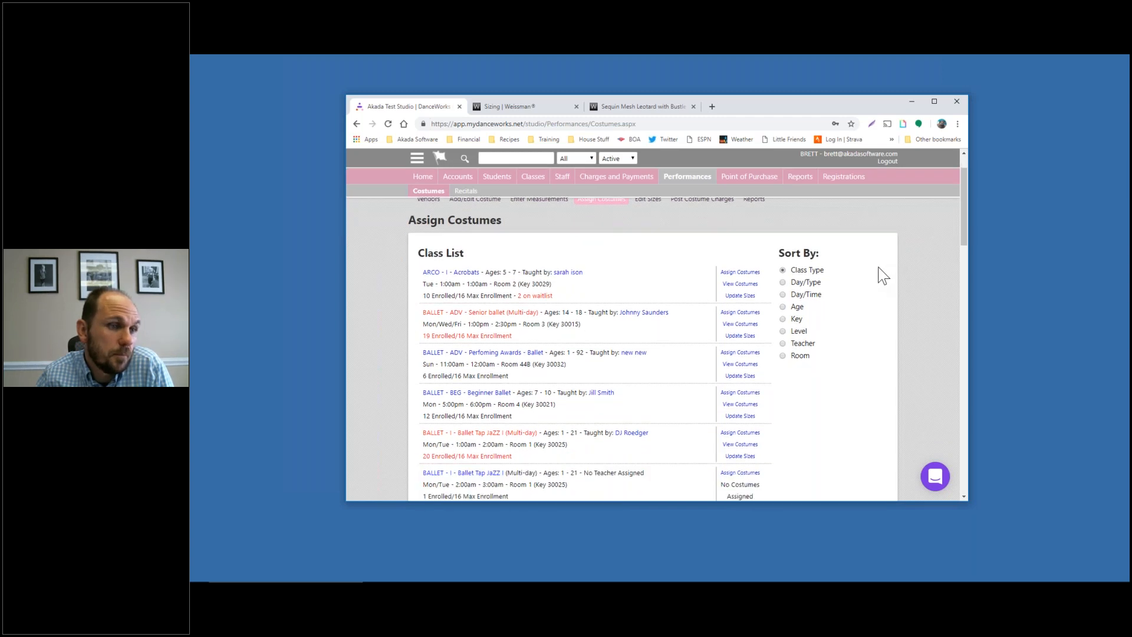
pyautogui.scroll(-5, 878, 274)
pyautogui.scroll(4, 876, 274)
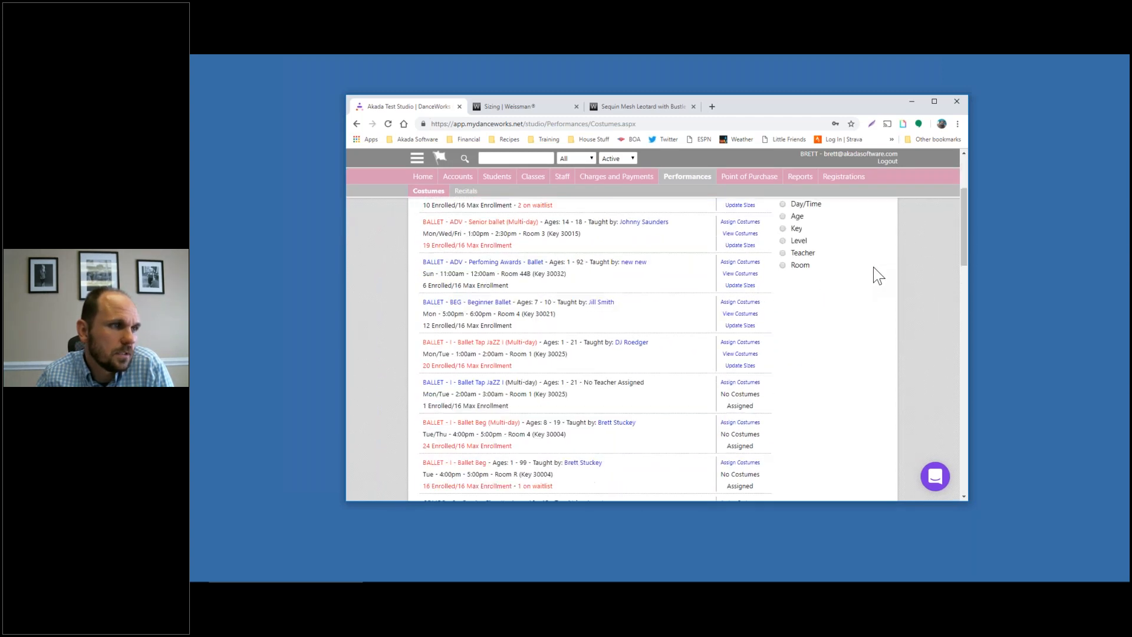
pyautogui.scroll(-10, 877, 274)
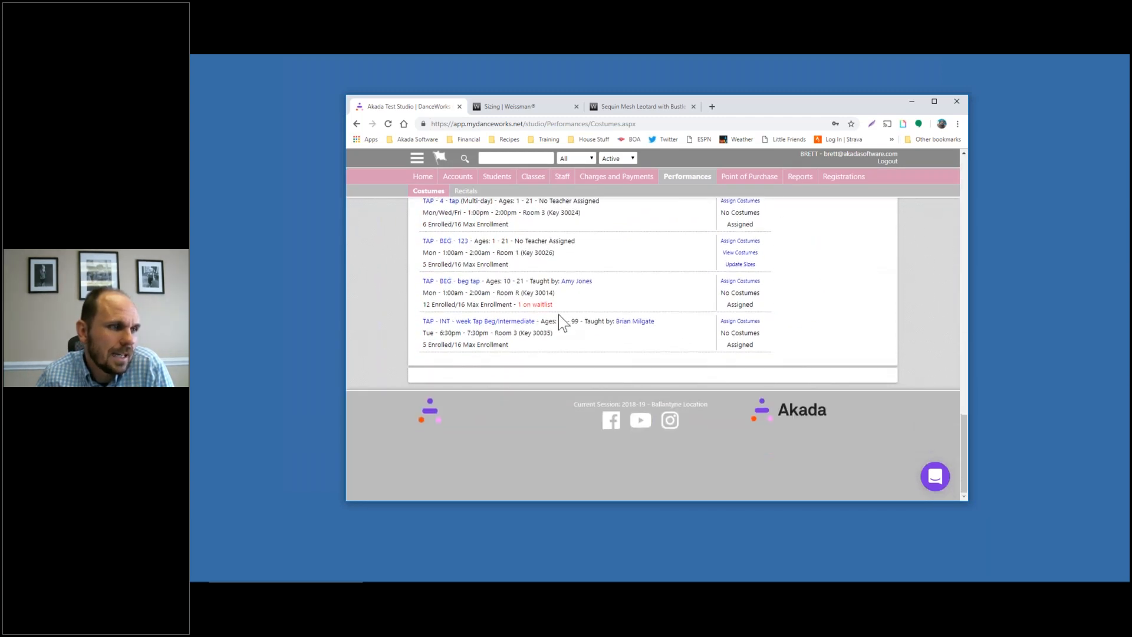
pyautogui.click(725, 322)
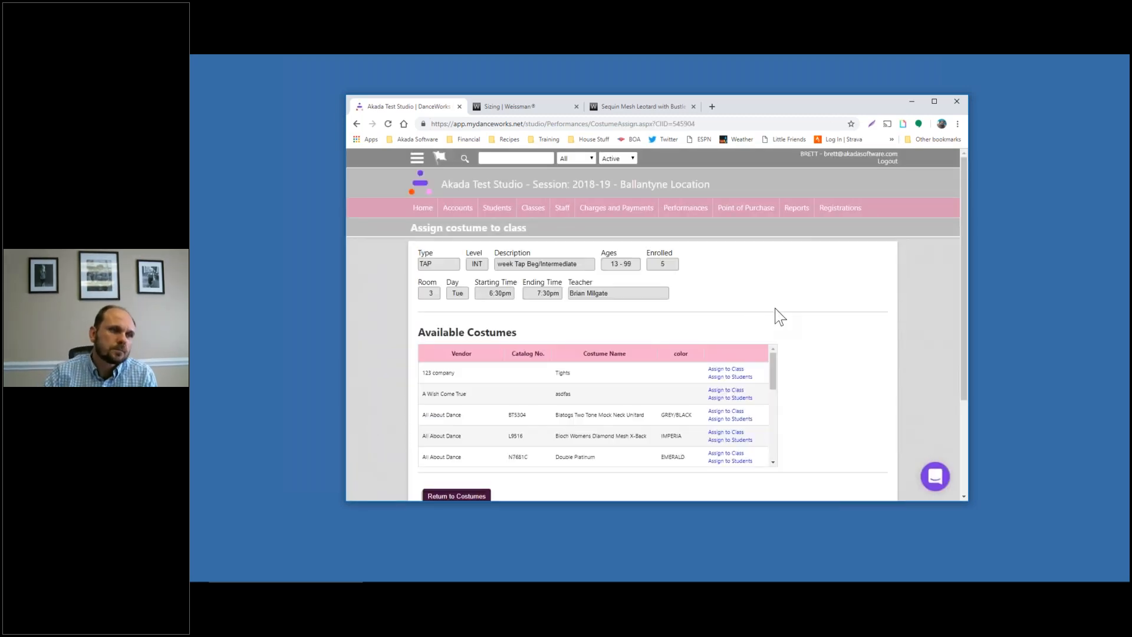
# Sort the available costumes by Vendor descending so Weissmans' rockette costume comes first
pyautogui.scroll(-1, 779, 305)
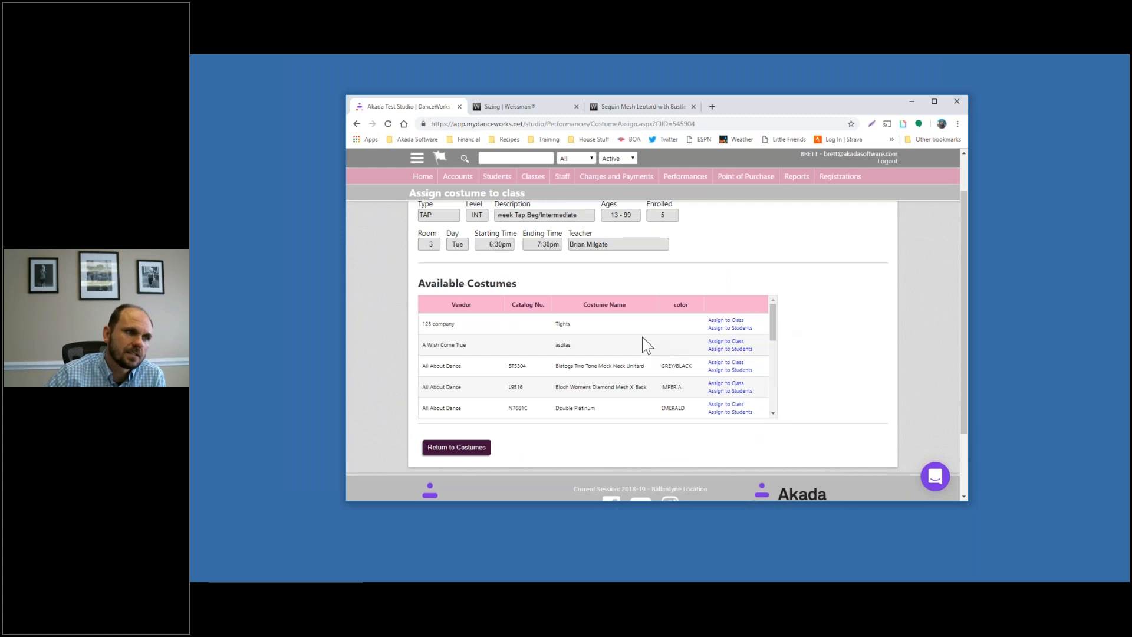
pyautogui.scroll(-8, 589, 336)
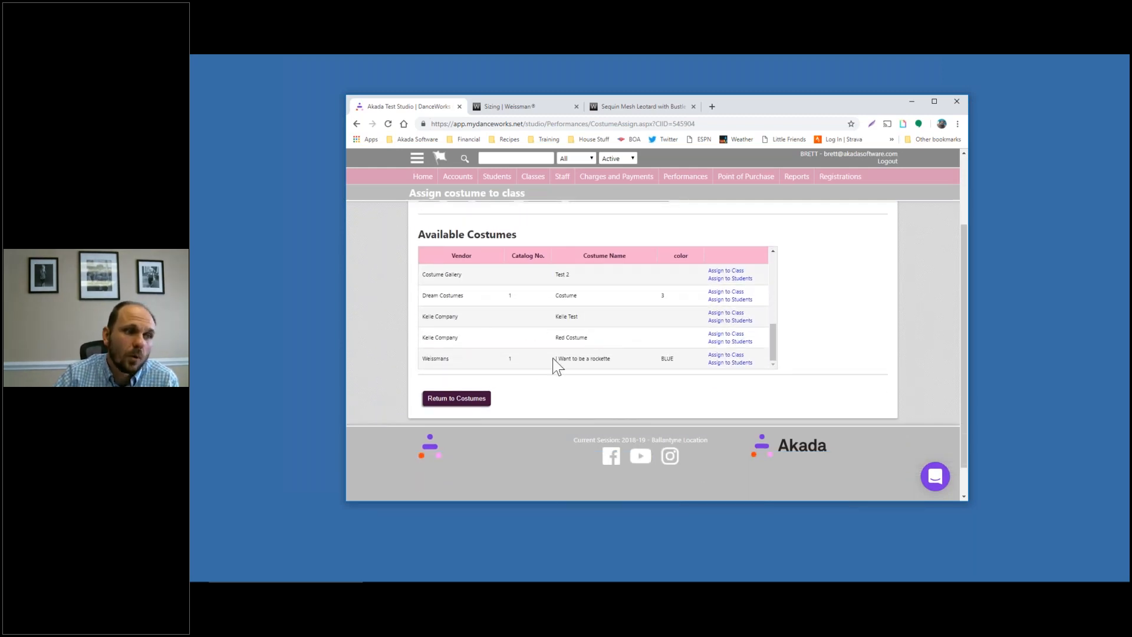
pyautogui.click(460, 258)
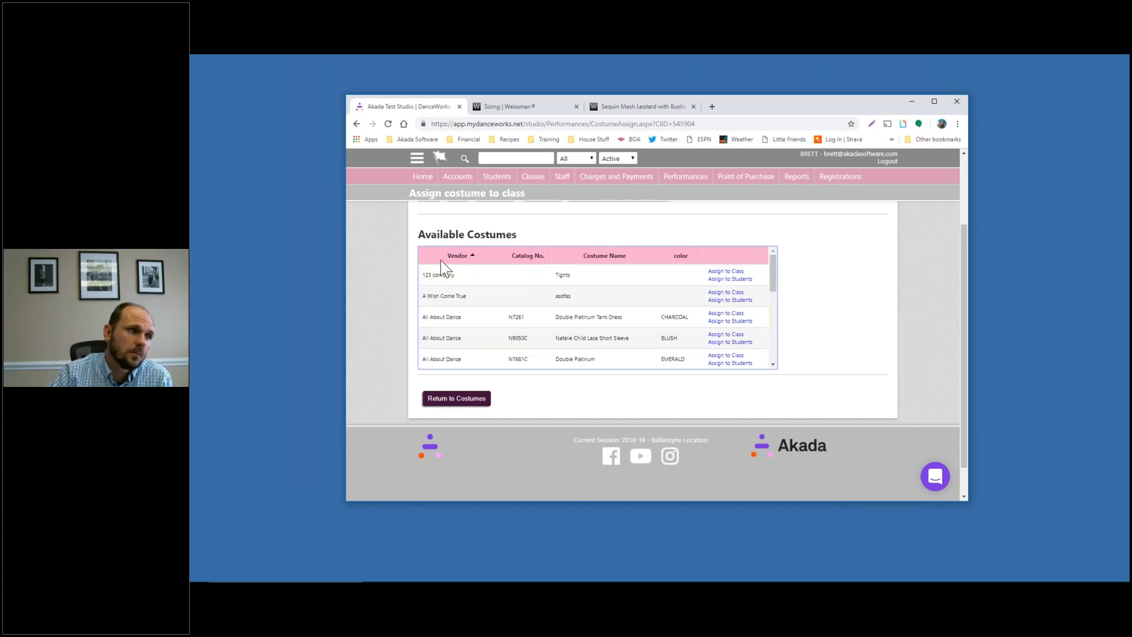
pyautogui.click(612, 257)
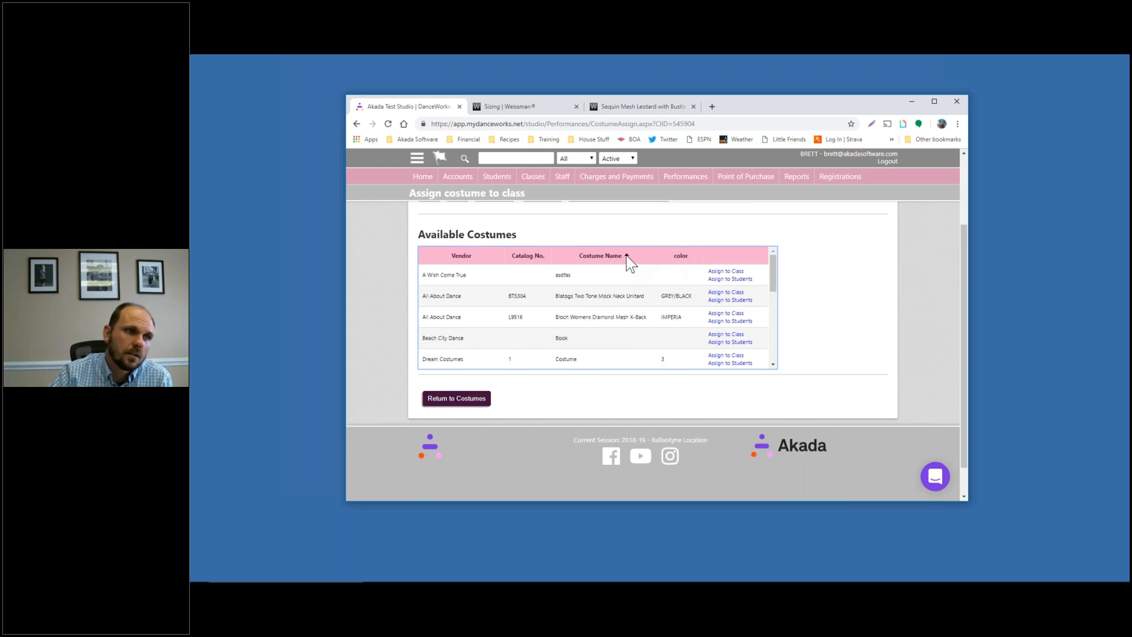
pyautogui.click(628, 257)
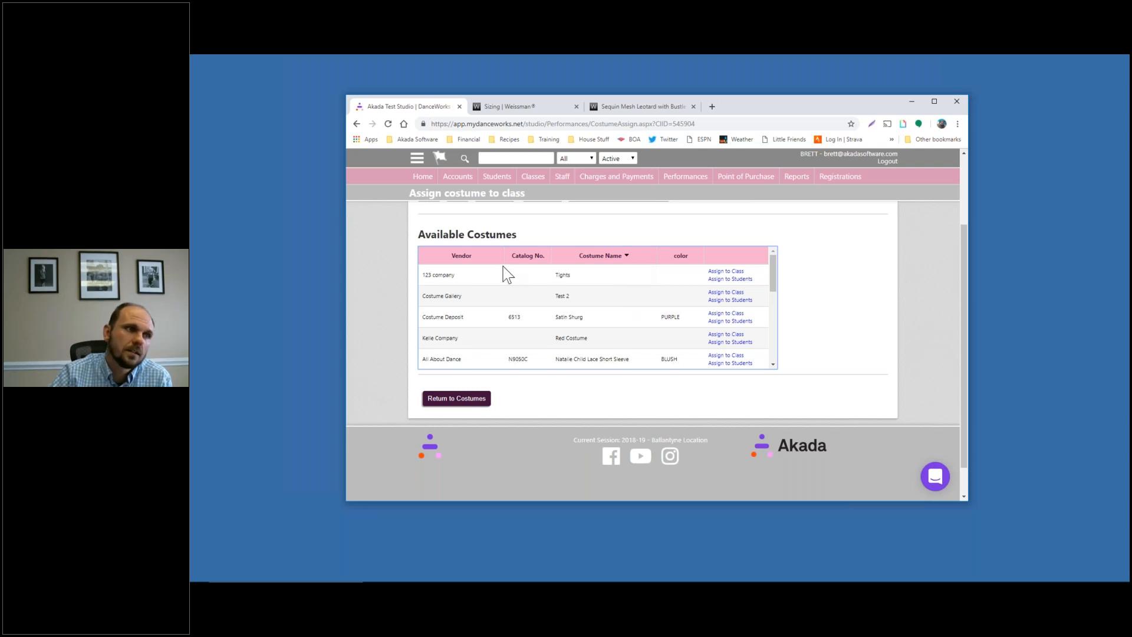
pyautogui.click(468, 256)
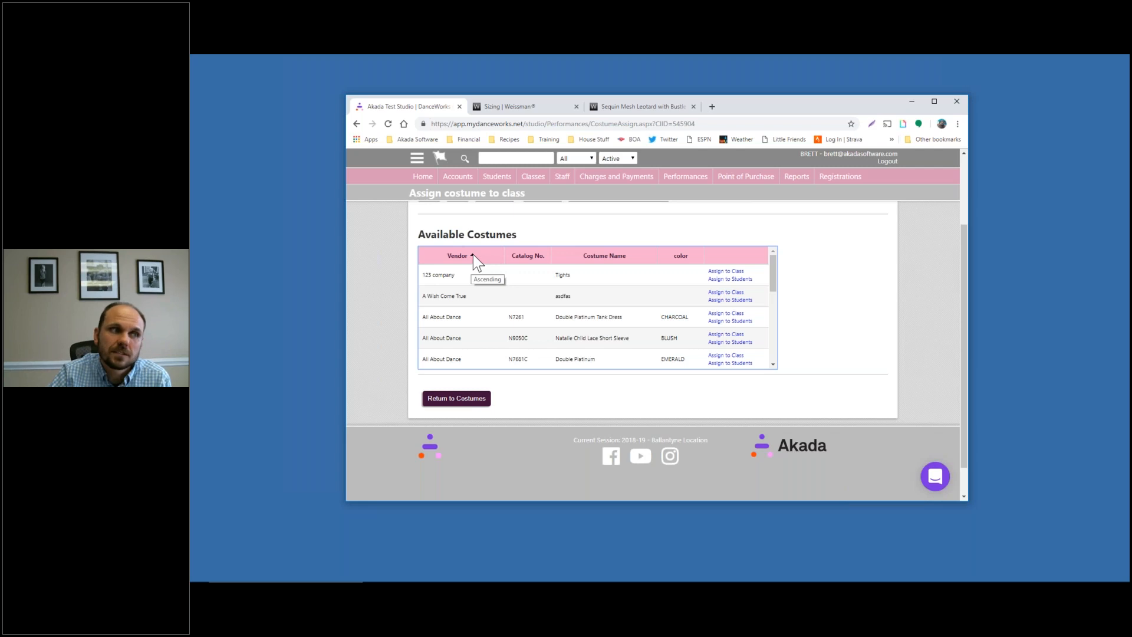
pyautogui.click(473, 256)
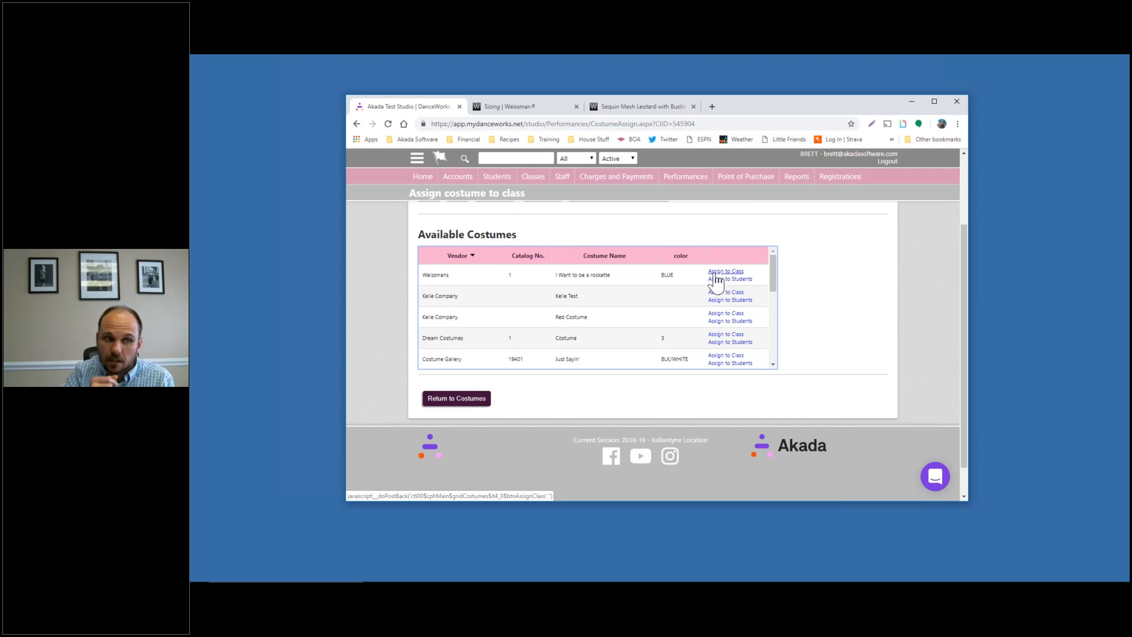
# Assign the Weissmans rockette costume to the first and fourth TAP - INT students
pyautogui.click(726, 280)
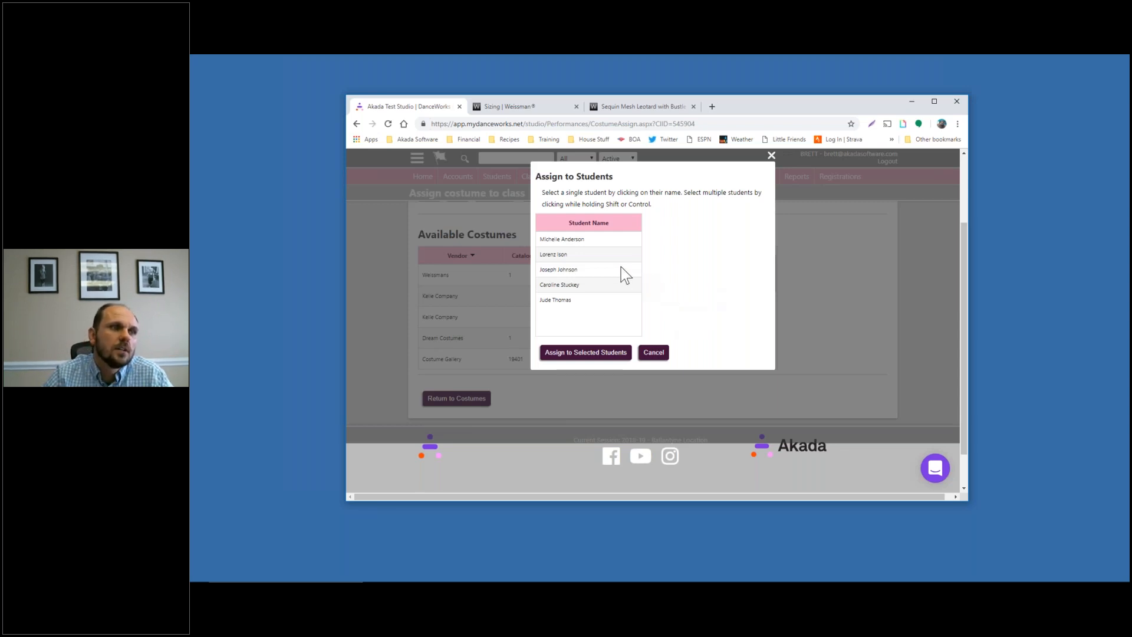
pyautogui.click(607, 239)
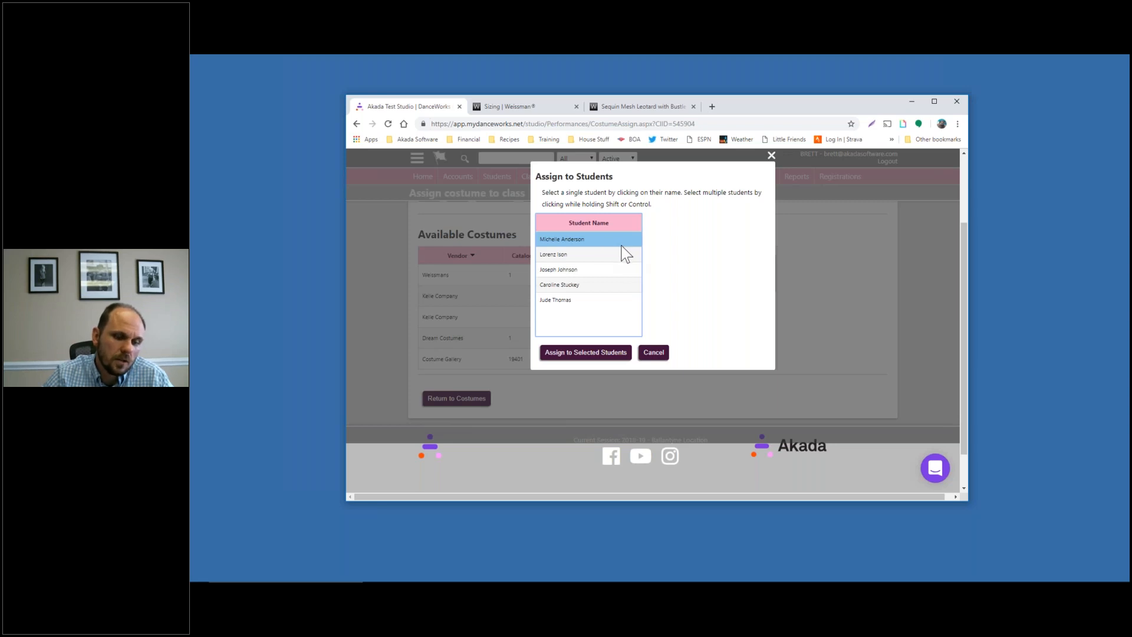
pyautogui.keyDown('ctrl'); pyautogui.click(599, 285); pyautogui.keyUp('ctrl')
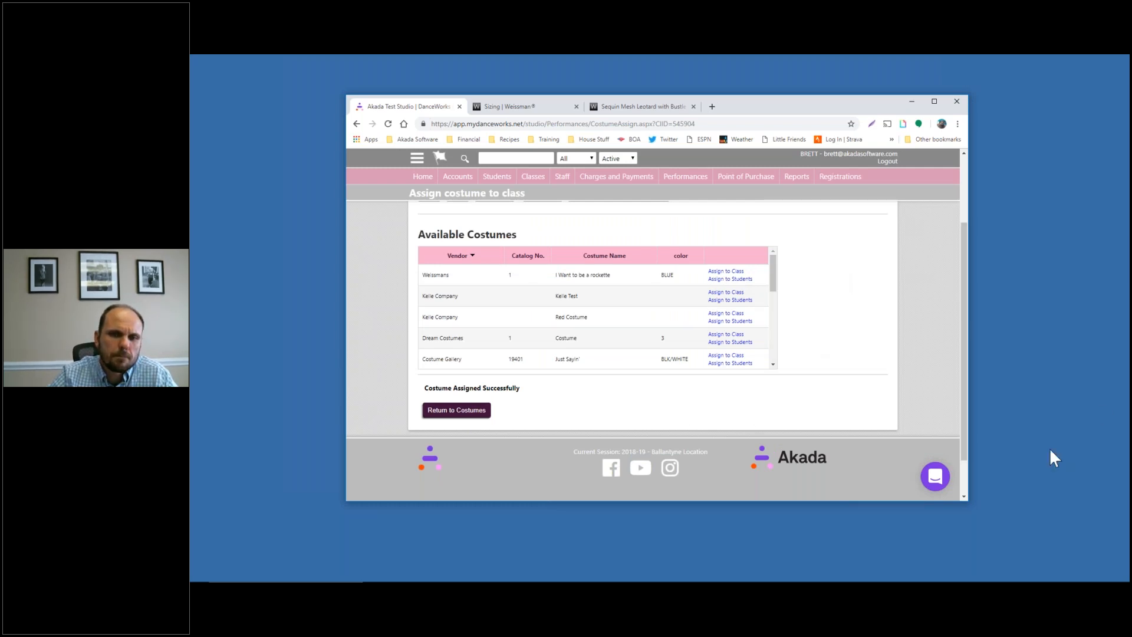
pyautogui.scroll(2, 614, 368)
# Go back to the costume class list and open Edit Assigned Costume Sizes
pyautogui.scroll(5, 842, 384)
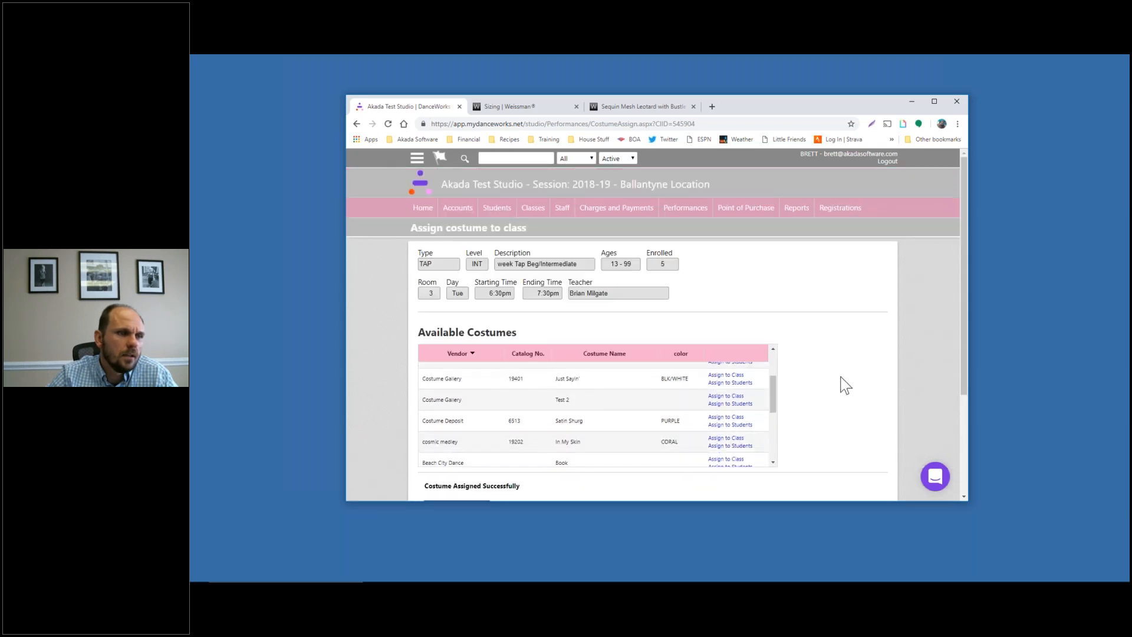
pyautogui.scroll(-8, 568, 392)
pyautogui.moveTo(424, 387); pyautogui.dragTo(566, 392)
pyautogui.click(483, 411)
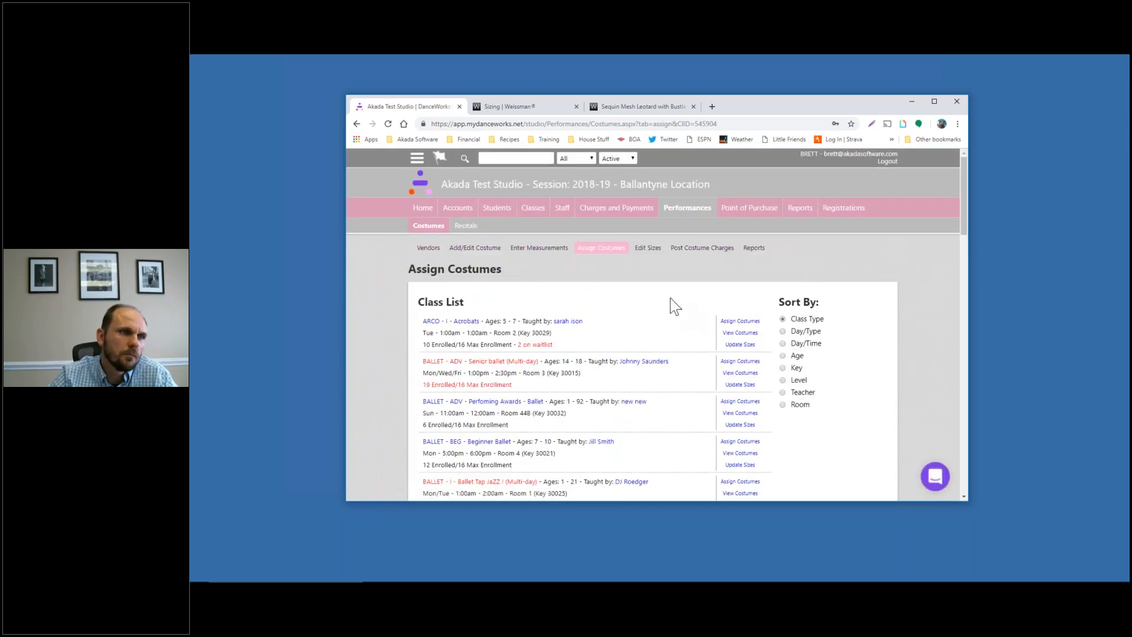
pyautogui.click(649, 248)
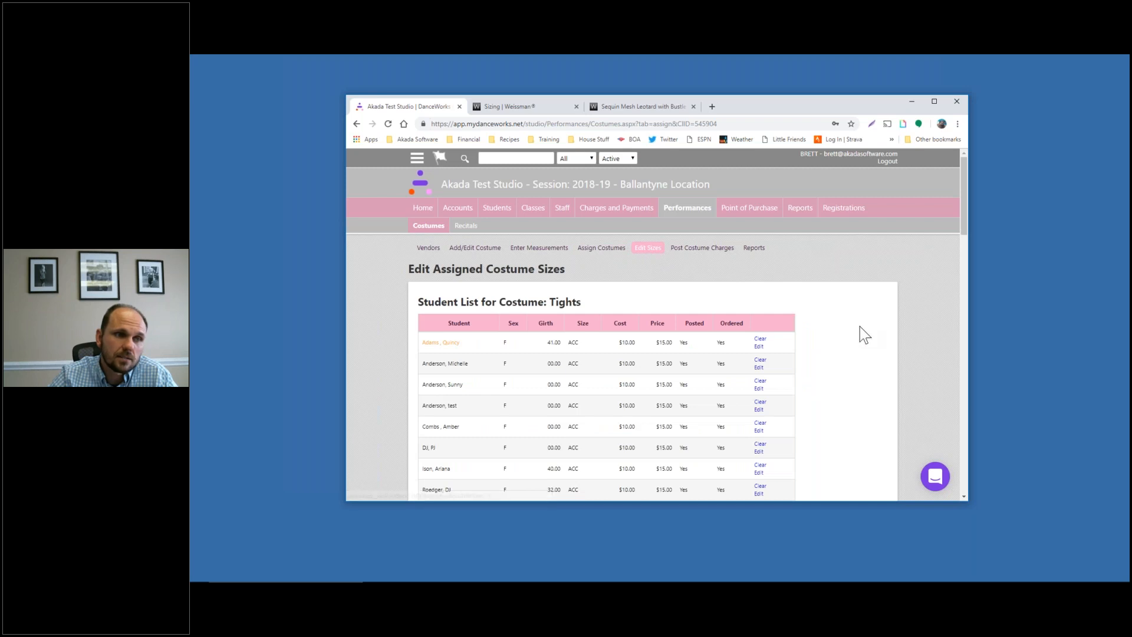
pyautogui.scroll(-3, 865, 331)
pyautogui.scroll(-3, 865, 327)
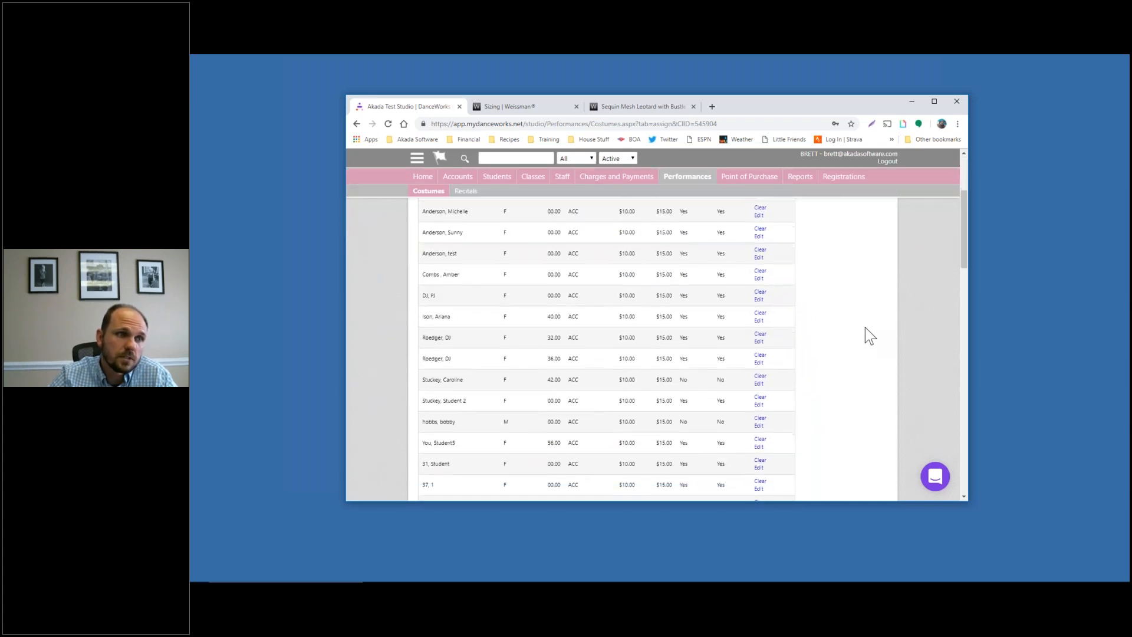
pyautogui.scroll(5, 865, 328)
pyautogui.scroll(2, 865, 327)
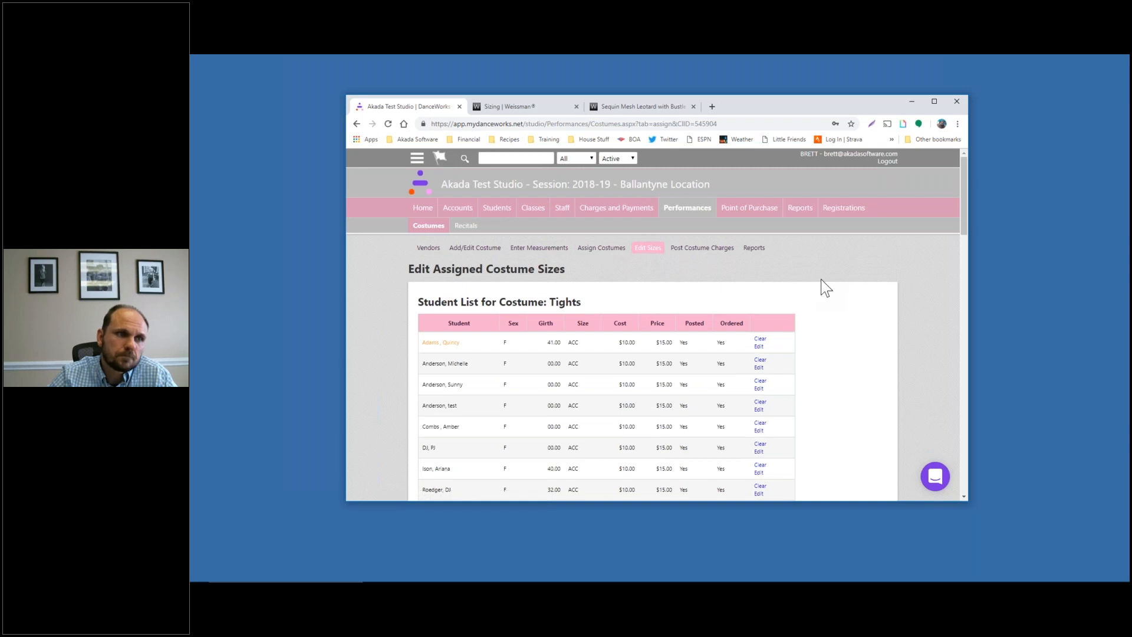
pyautogui.scroll(-10, 821, 279)
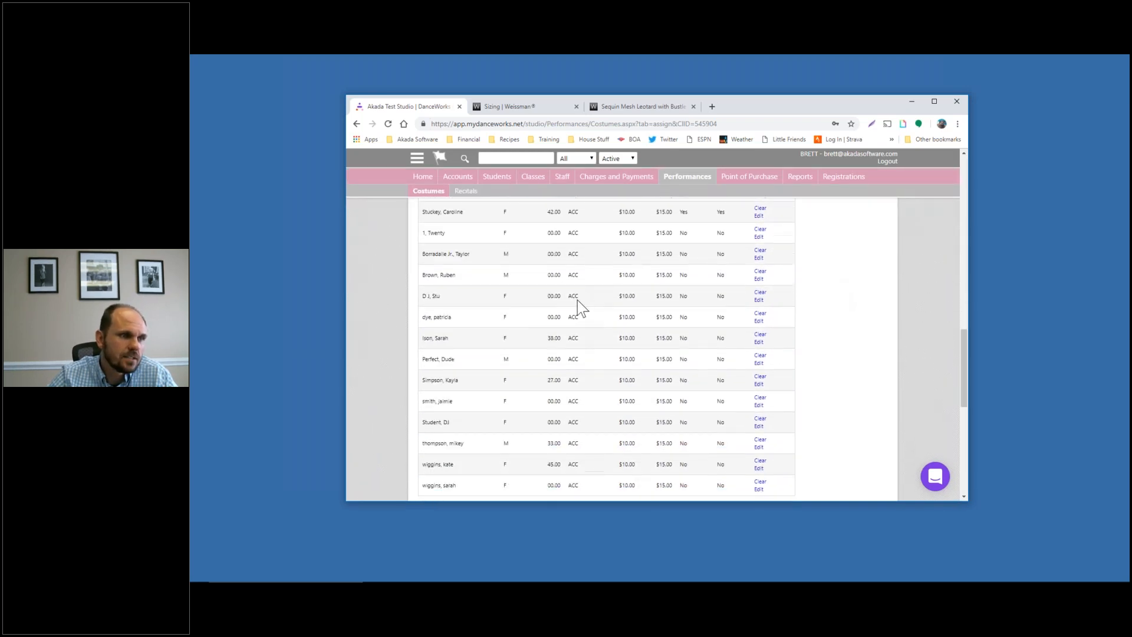
pyautogui.scroll(-3, 576, 304)
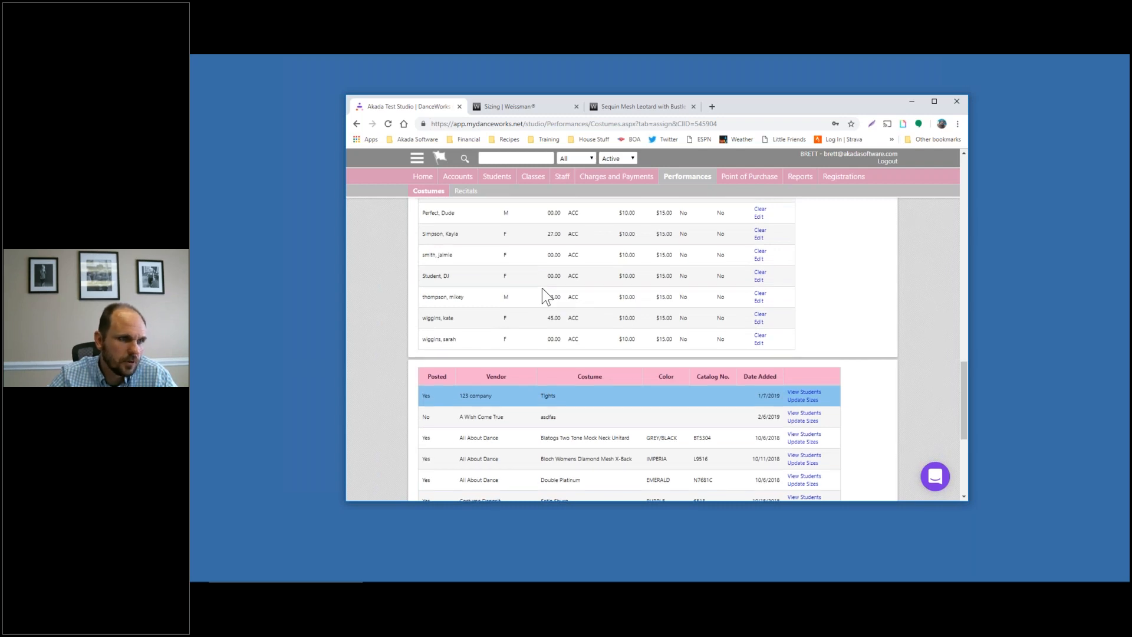
pyautogui.scroll(3, 542, 296)
pyautogui.scroll(-6, 792, 330)
pyautogui.scroll(3, 725, 342)
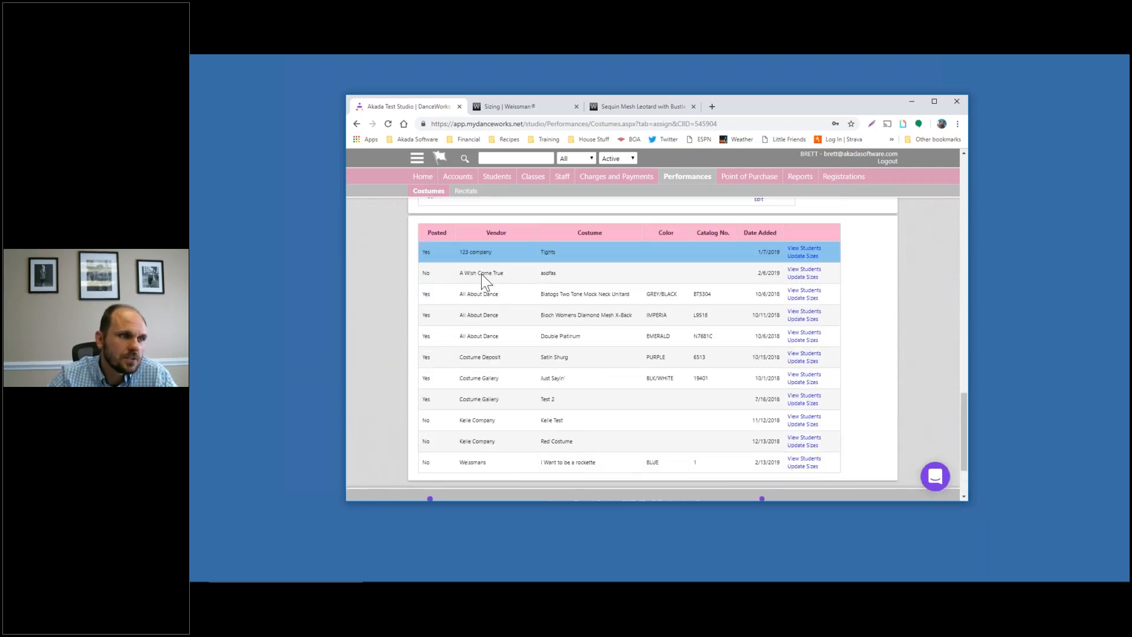
# Sort the costume table by Vendor descending and search the page for 'weis' to find Weissmans
pyautogui.click(493, 232)
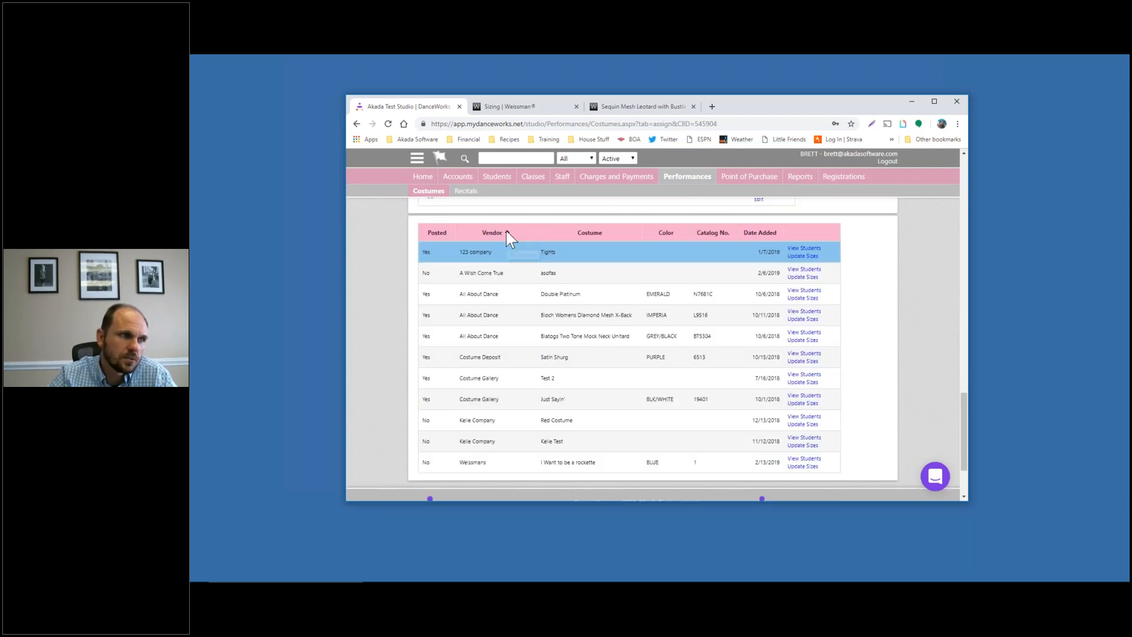
pyautogui.click(507, 232)
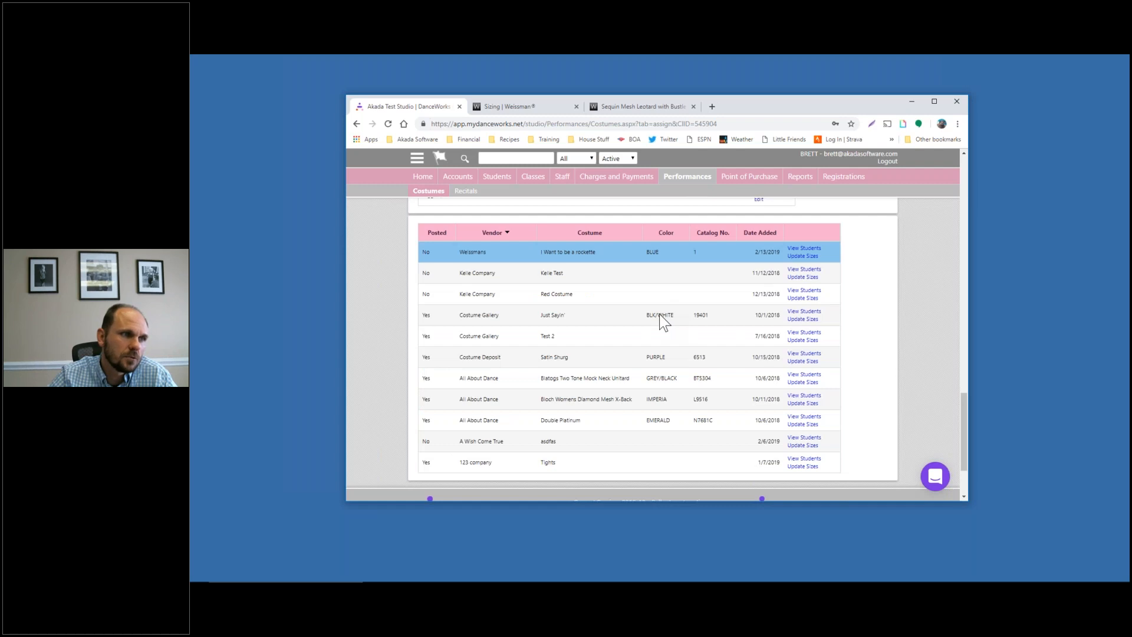
pyautogui.hotkey('ctrl', 'f')
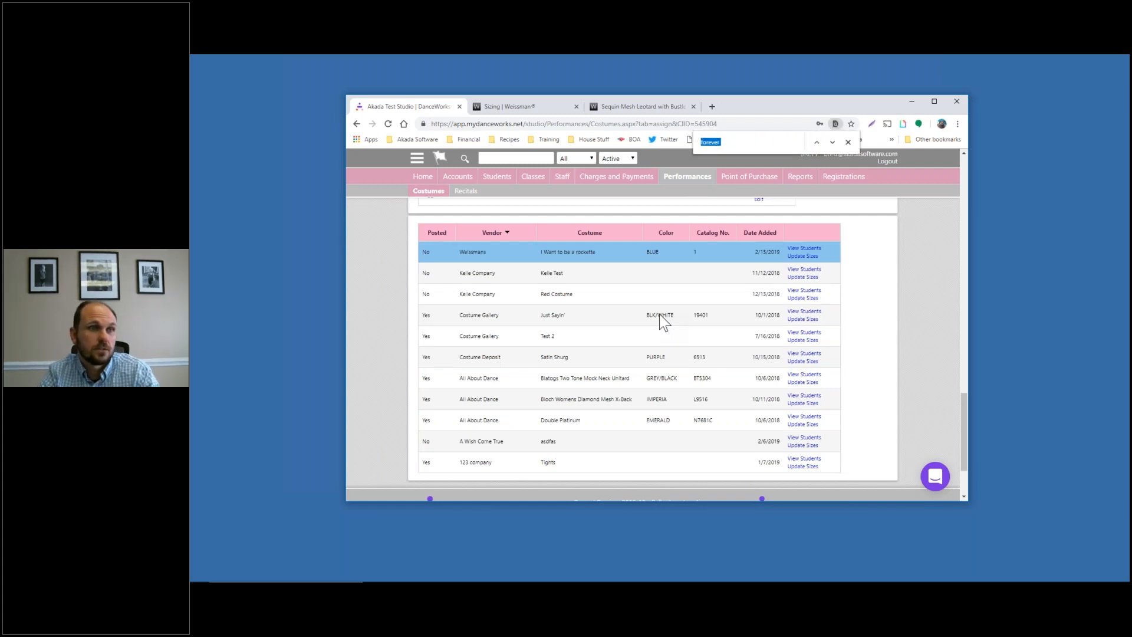
pyautogui.write('weis')
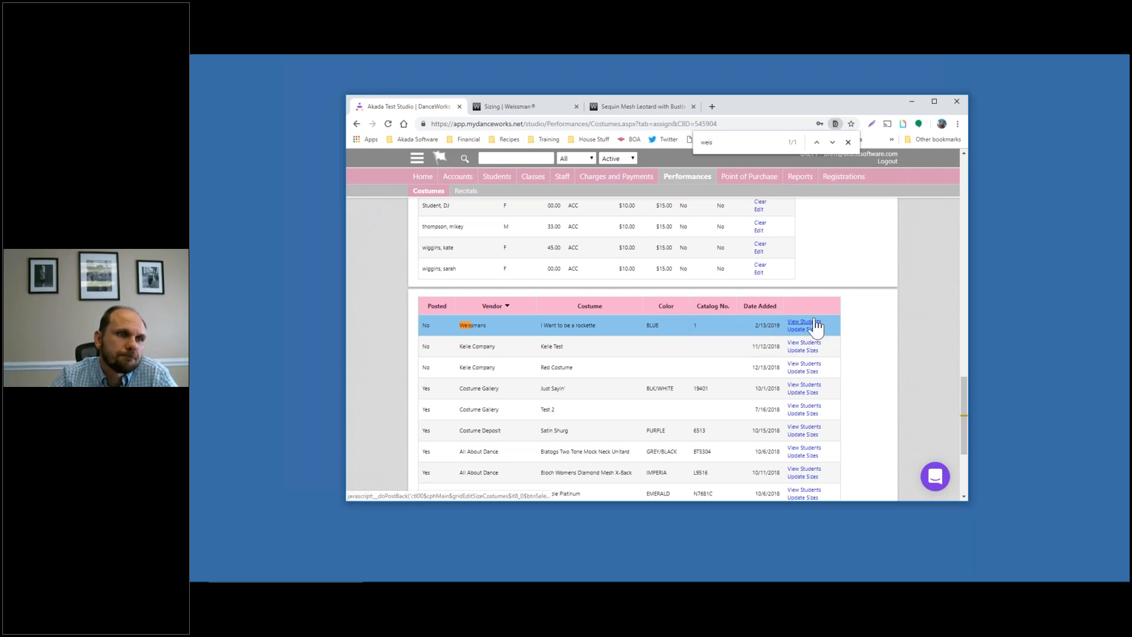
pyautogui.scroll(-3, 819, 325)
pyautogui.press('Escape')
pyautogui.scroll(5, 909, 328)
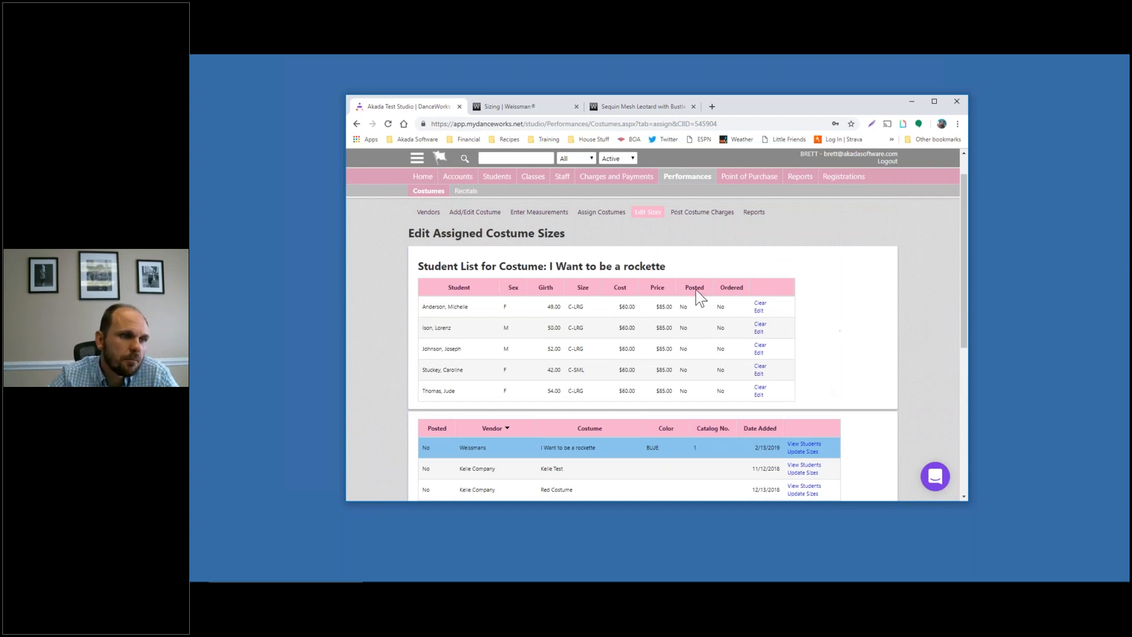
pyautogui.scroll(-2, 760, 431)
pyautogui.scroll(2, 741, 422)
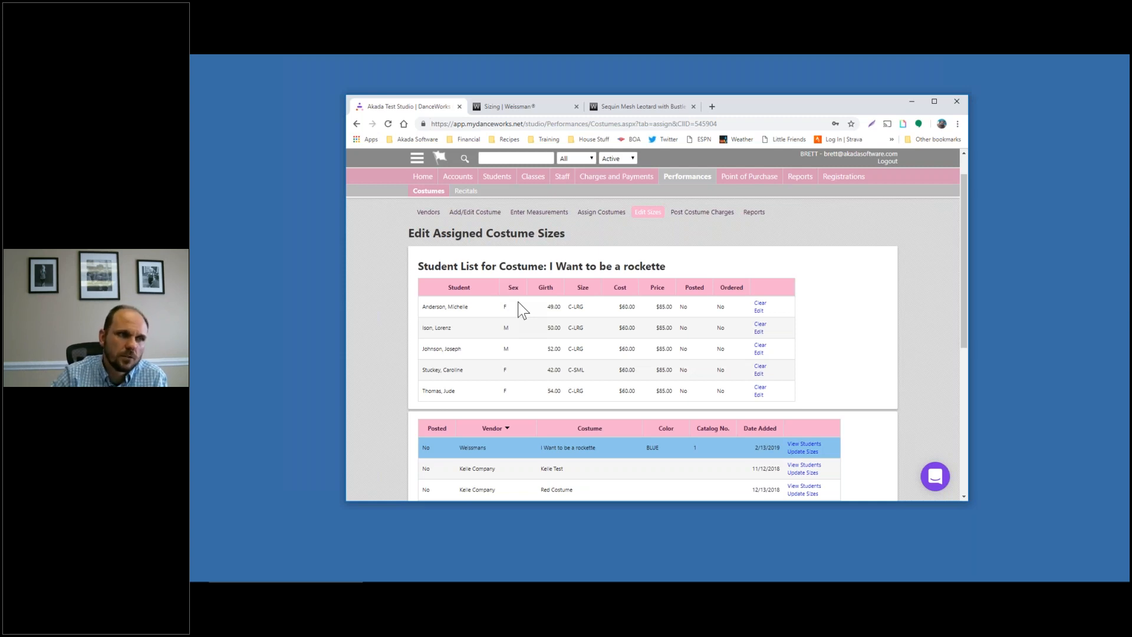
pyautogui.click(758, 312)
# Change the first student's rockette costume size from C-LRG to C-MED
pyautogui.click(565, 311)
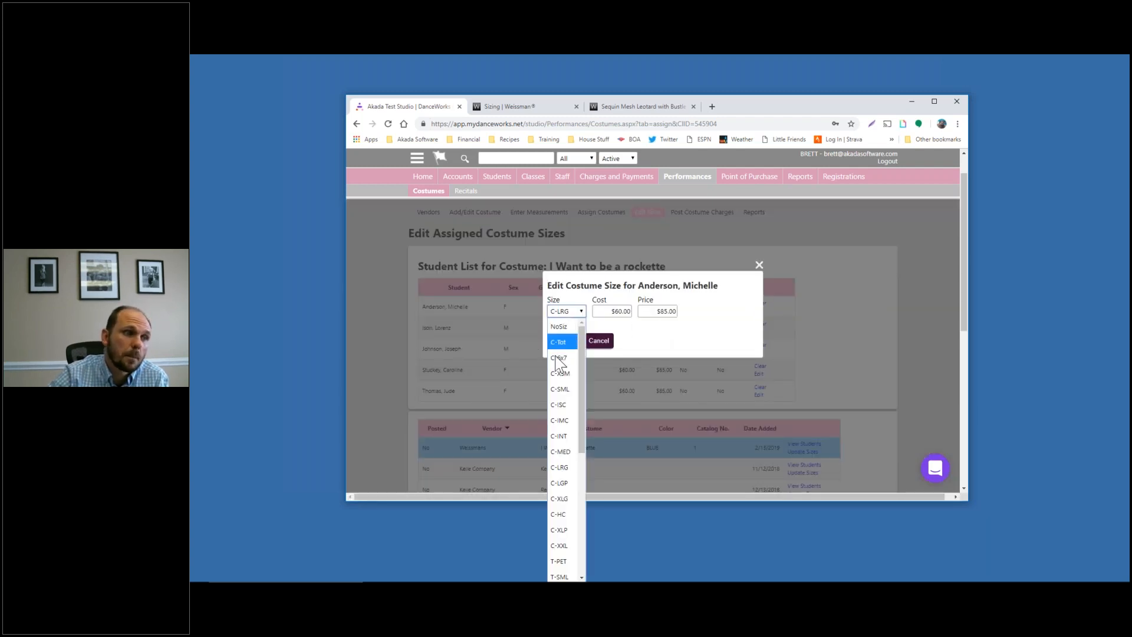
pyautogui.click(561, 451)
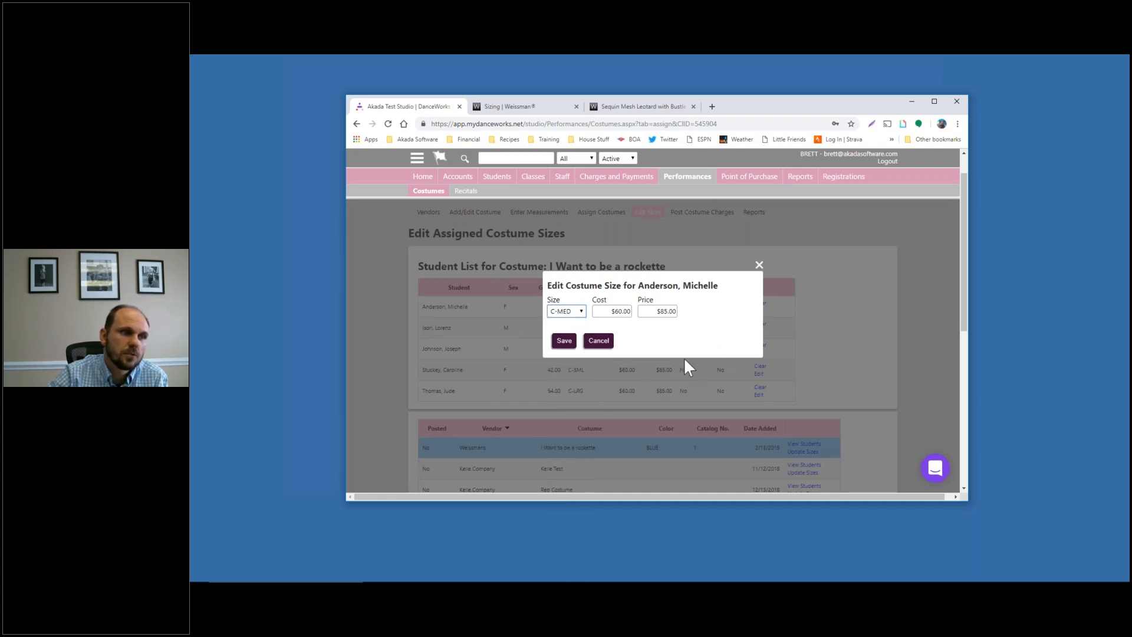
pyautogui.click(566, 345)
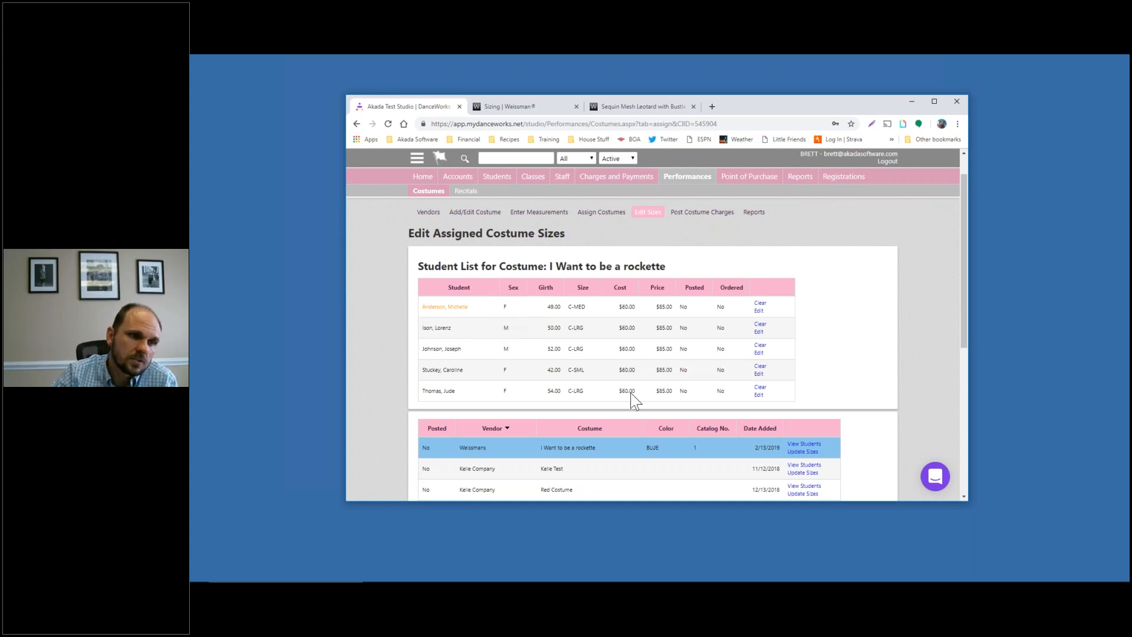
# Clear the last student's costume size and charges, leaving NoSiz at $0.00
pyautogui.click(760, 388)
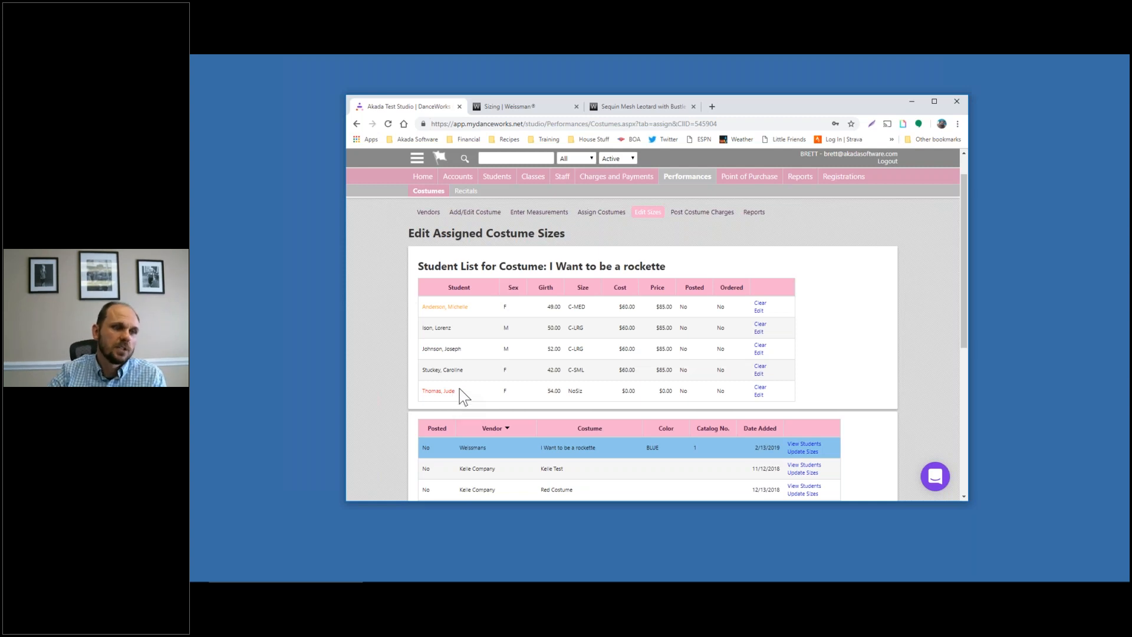
pyautogui.moveTo(462, 391); pyautogui.dragTo(423, 388)
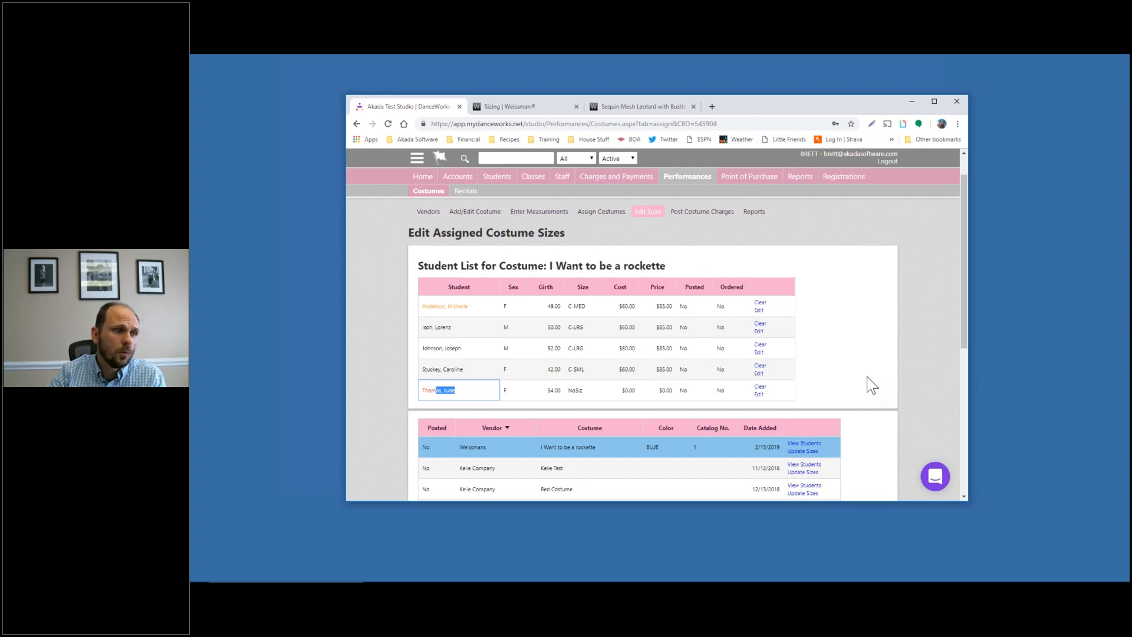
pyautogui.scroll(1, 613, 356)
pyautogui.scroll(-5, 859, 379)
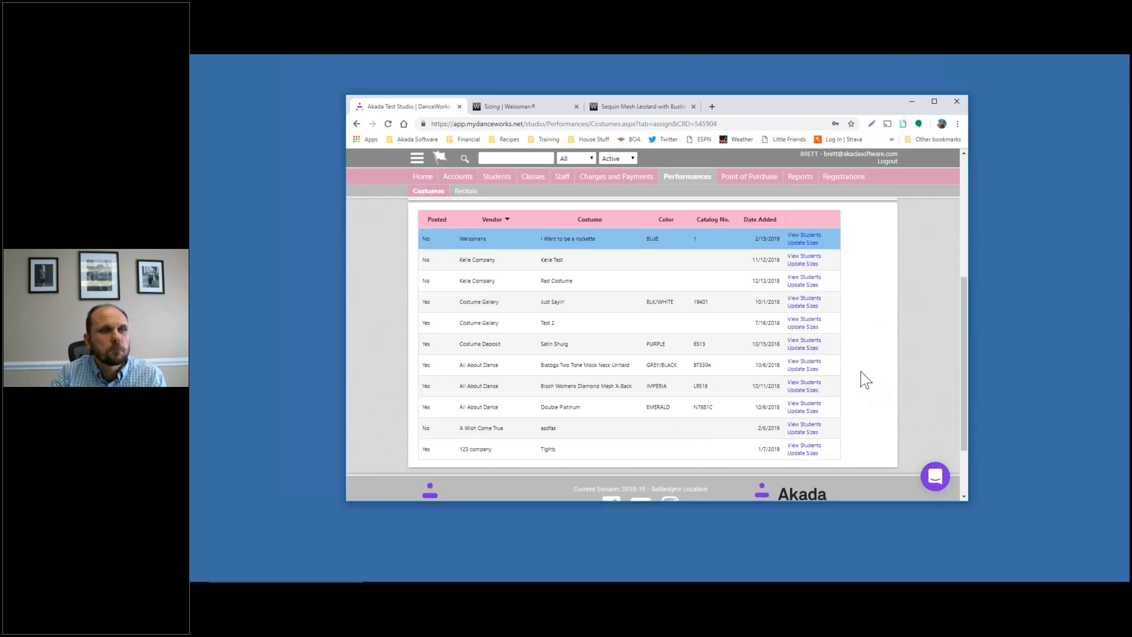
pyautogui.scroll(5, 826, 354)
# Go to the Post Costume Charges to Accounts page
pyautogui.click(703, 257)
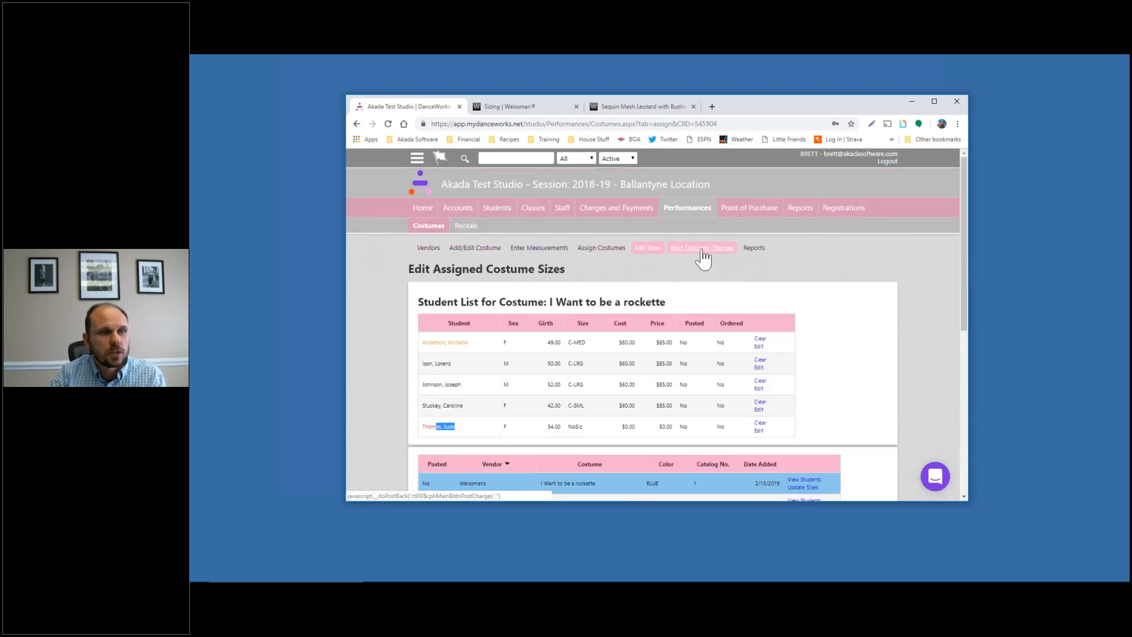
pyautogui.click(1099, 411)
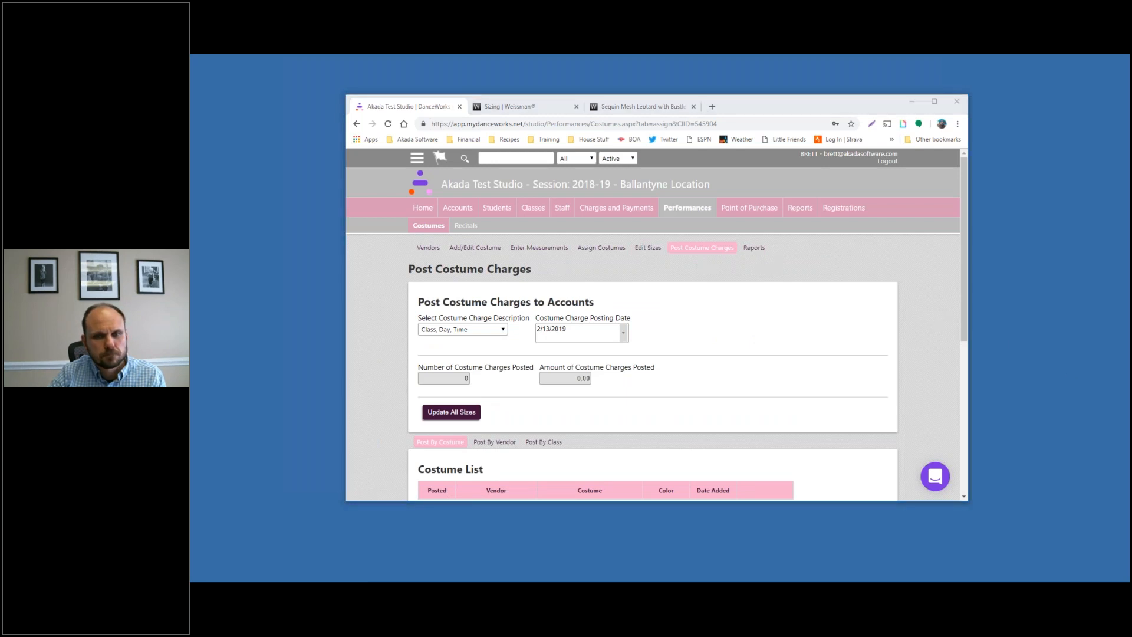
pyautogui.scroll(-5, 737, 389)
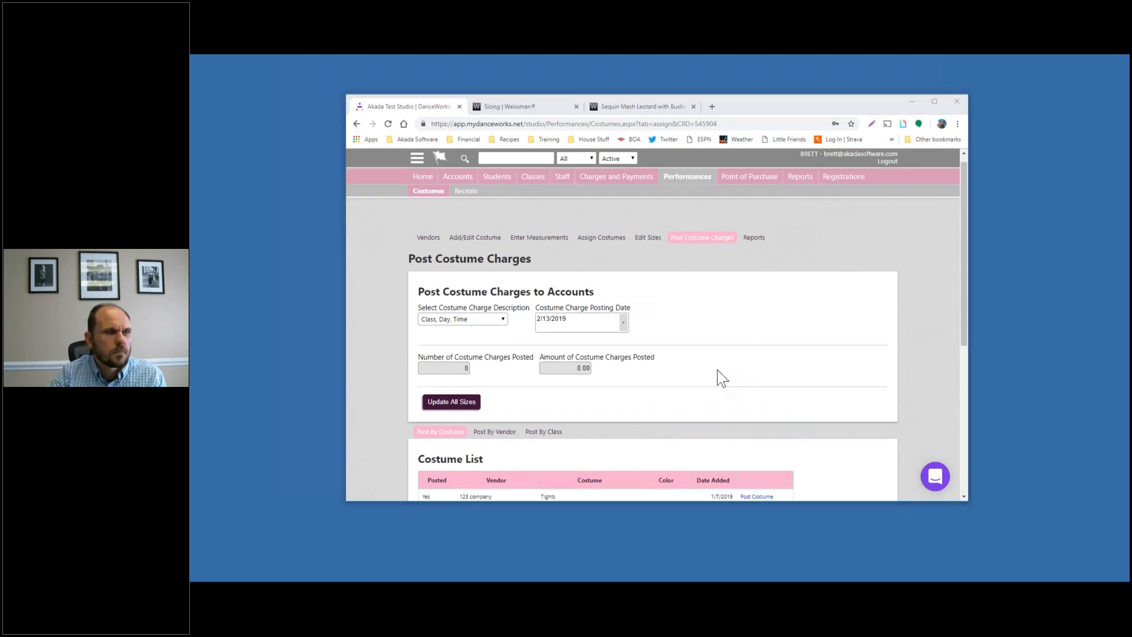
pyautogui.scroll(3, 518, 295)
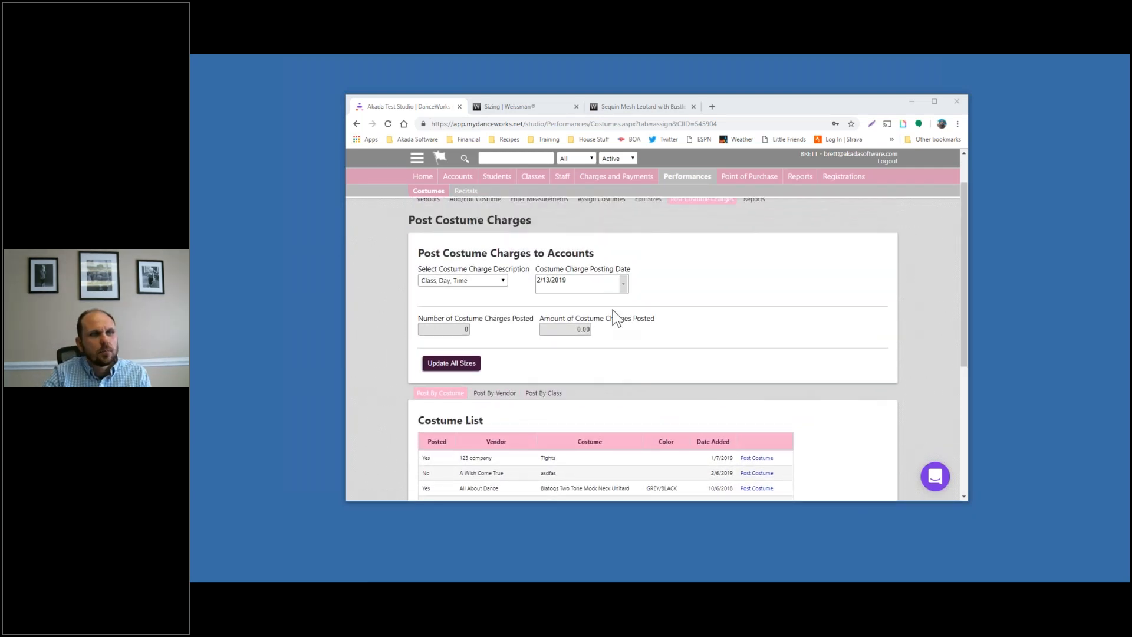
pyautogui.scroll(-5, 798, 319)
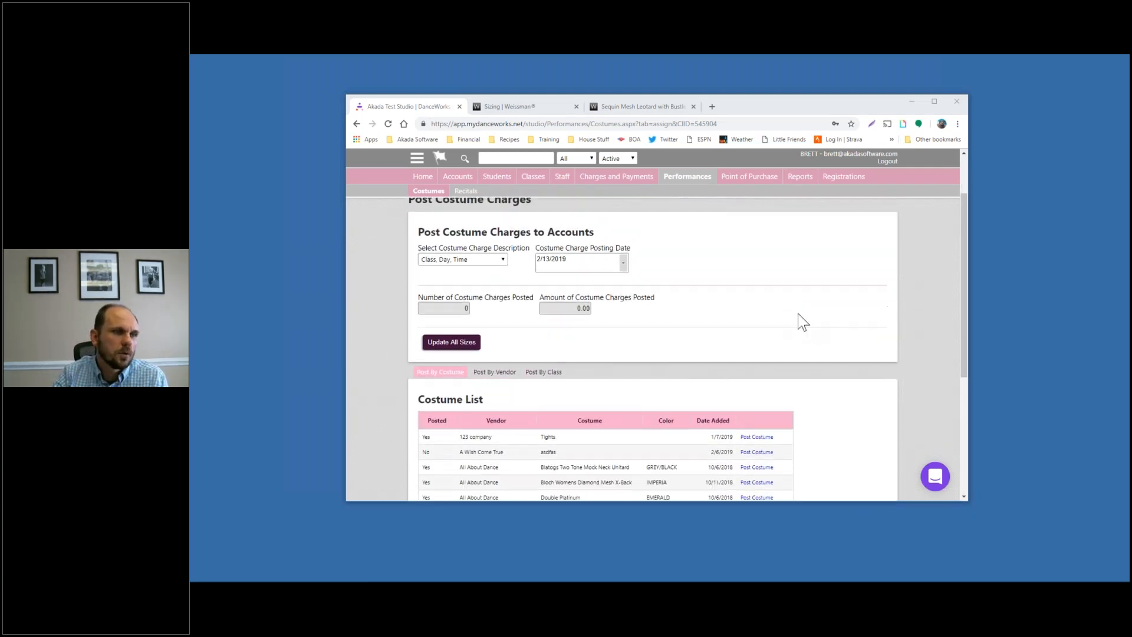
pyautogui.scroll(1, 472, 261)
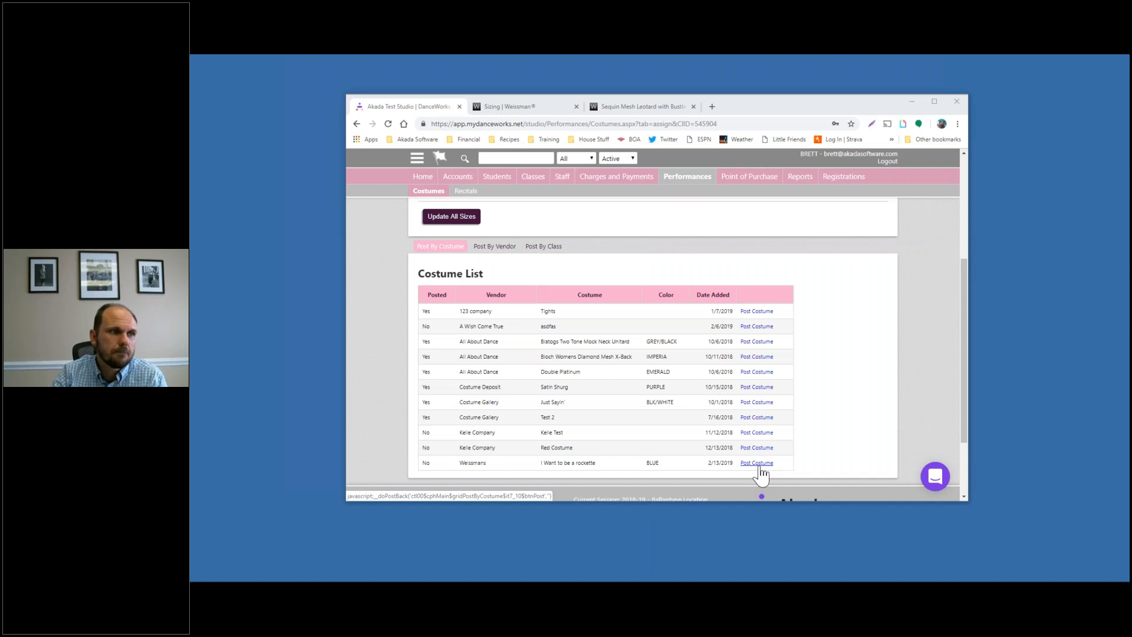
# Show charges by vendor and browse the Costume Vendor List
pyautogui.click(493, 249)
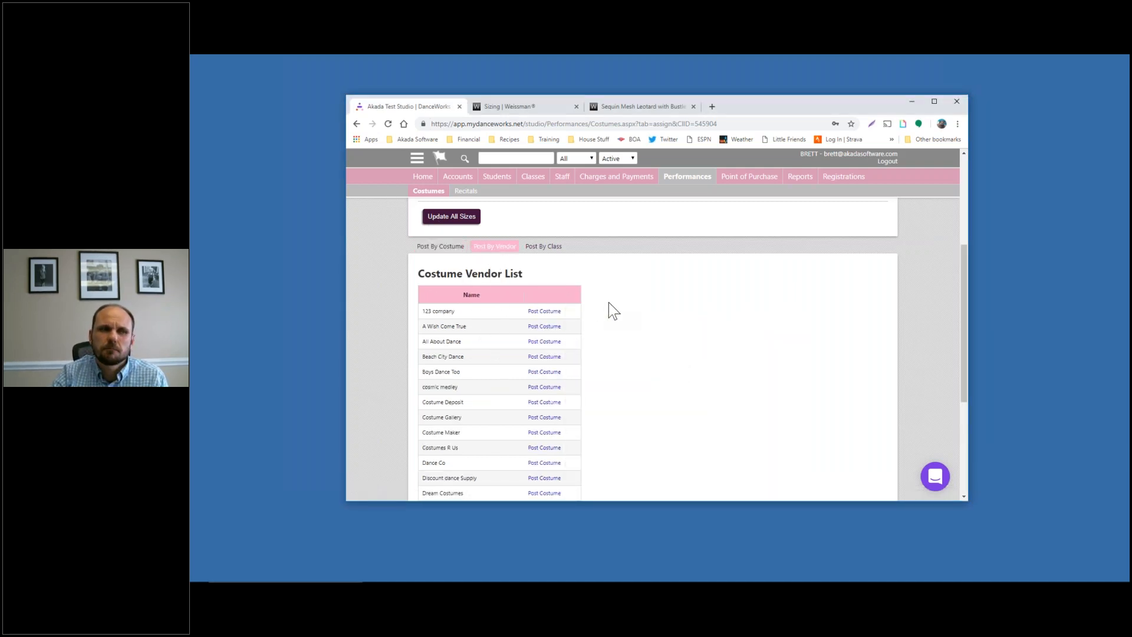
pyautogui.scroll(-1, 609, 303)
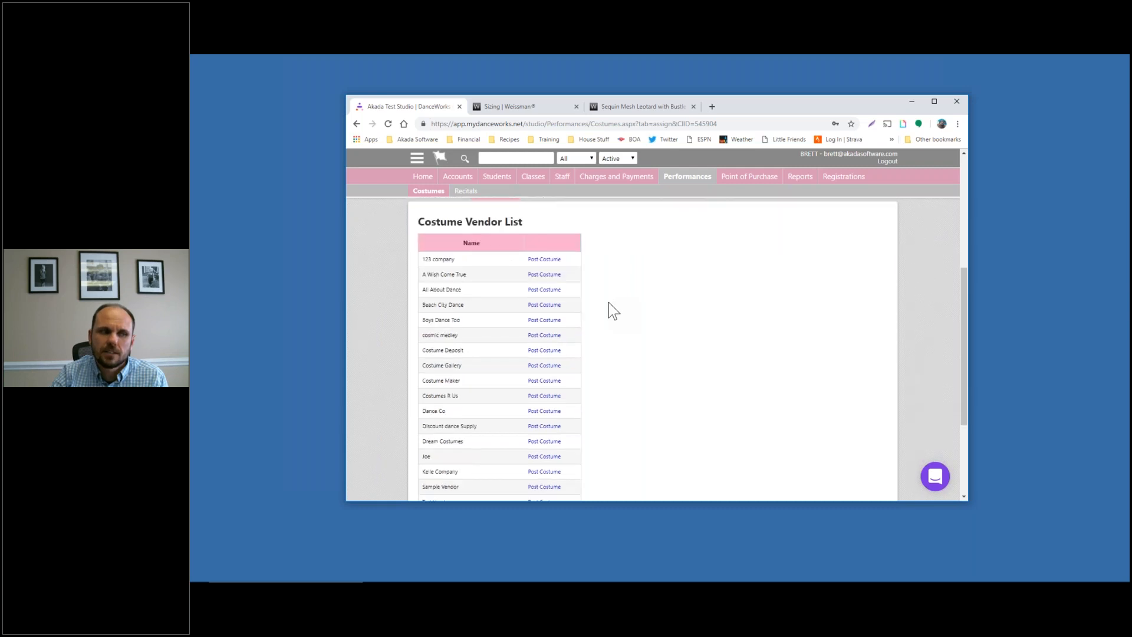
pyautogui.scroll(-1, 589, 300)
pyautogui.scroll(1, 681, 391)
pyautogui.scroll(-1, 681, 391)
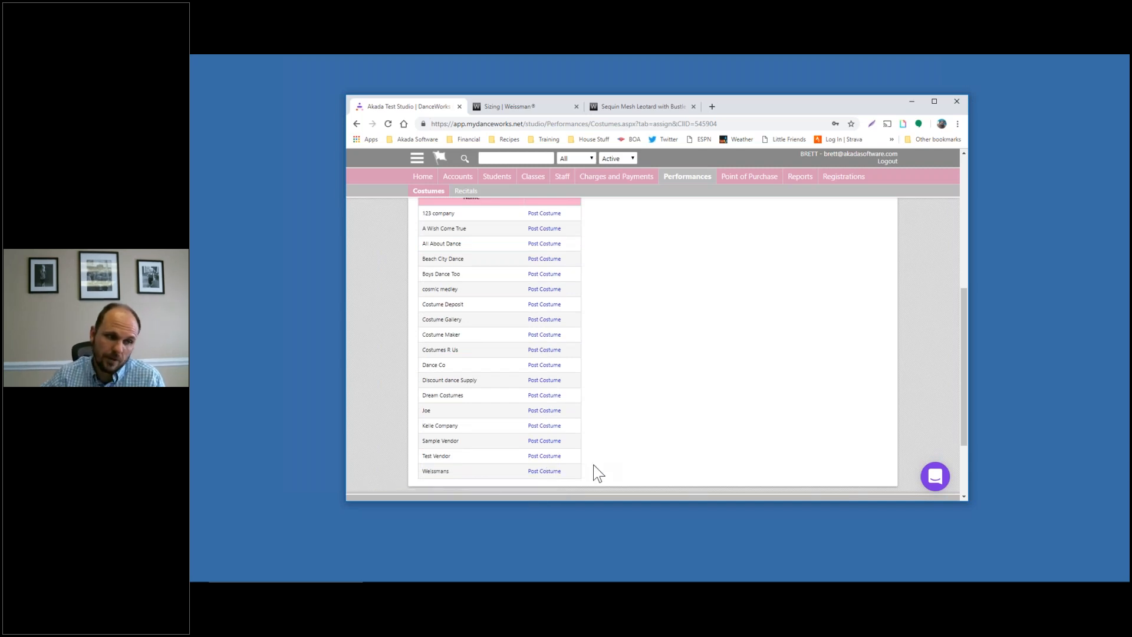
pyautogui.scroll(3, 598, 473)
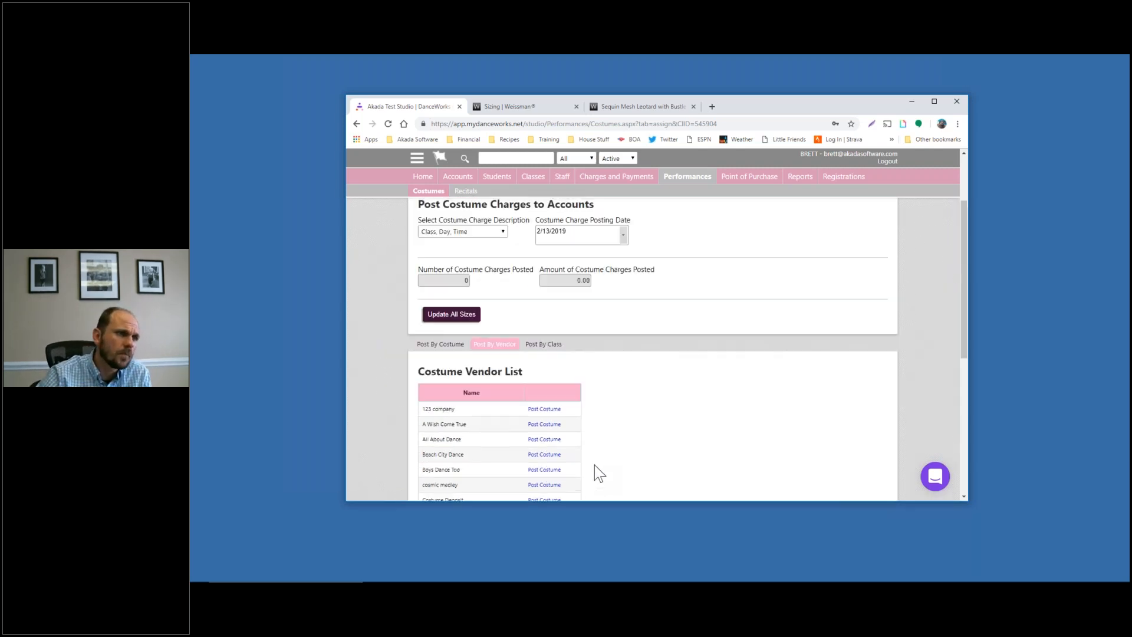
# Switch to posting by costume to list each costume's posted status, vendor and colour
pyautogui.click(543, 345)
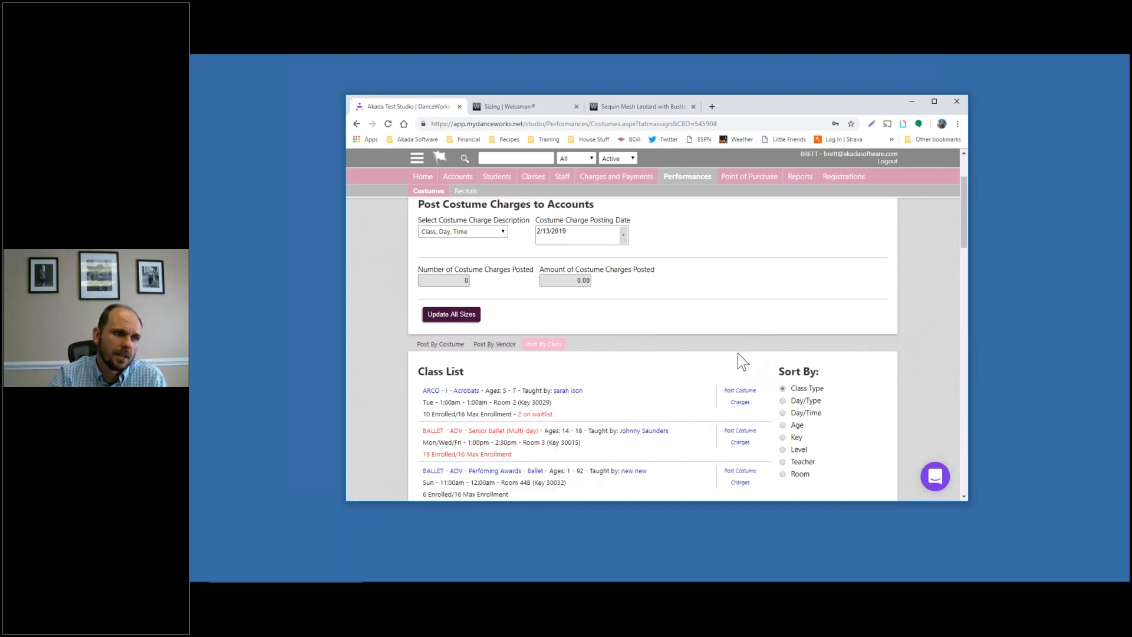
pyautogui.scroll(-1, 689, 342)
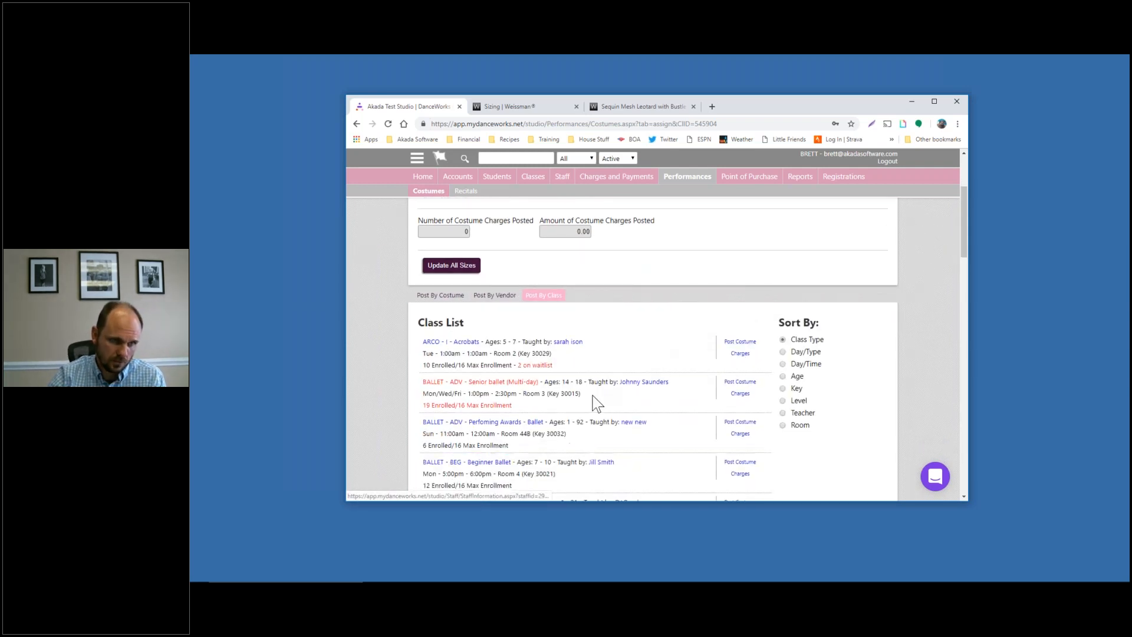
pyautogui.scroll(-1, 595, 406)
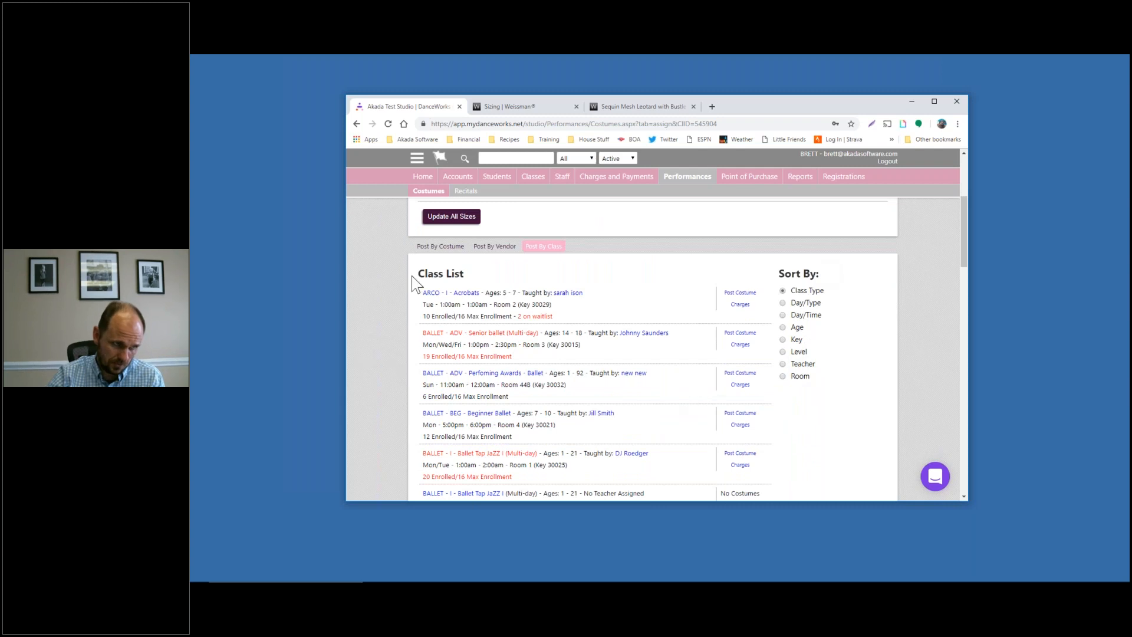
pyautogui.click(433, 249)
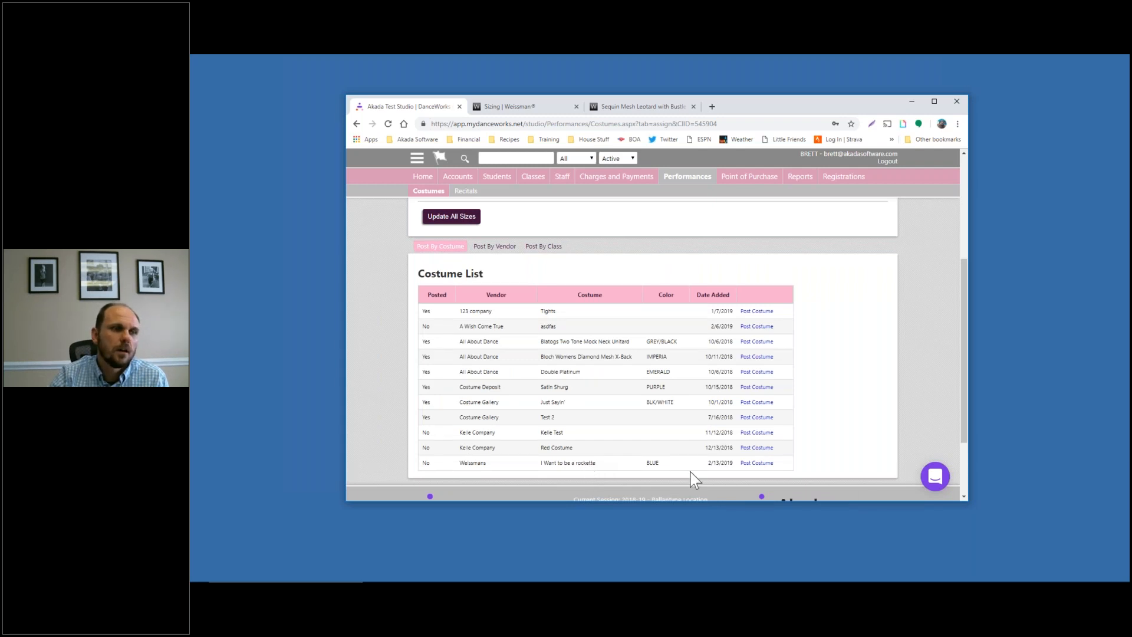
pyautogui.scroll(2, 464, 306)
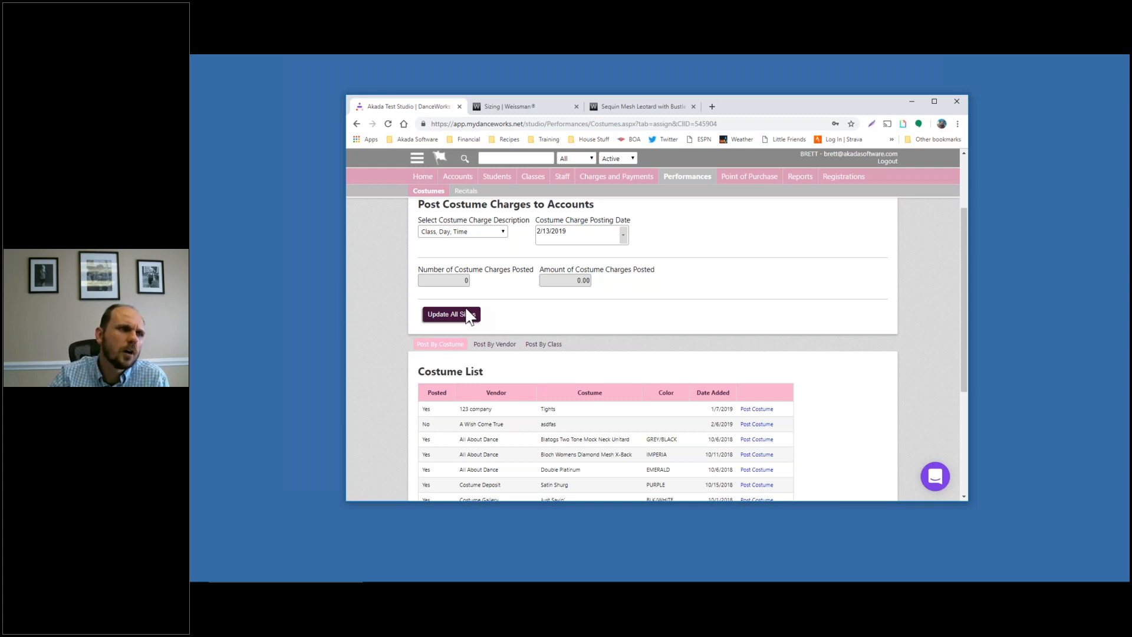
pyautogui.scroll(2, 546, 357)
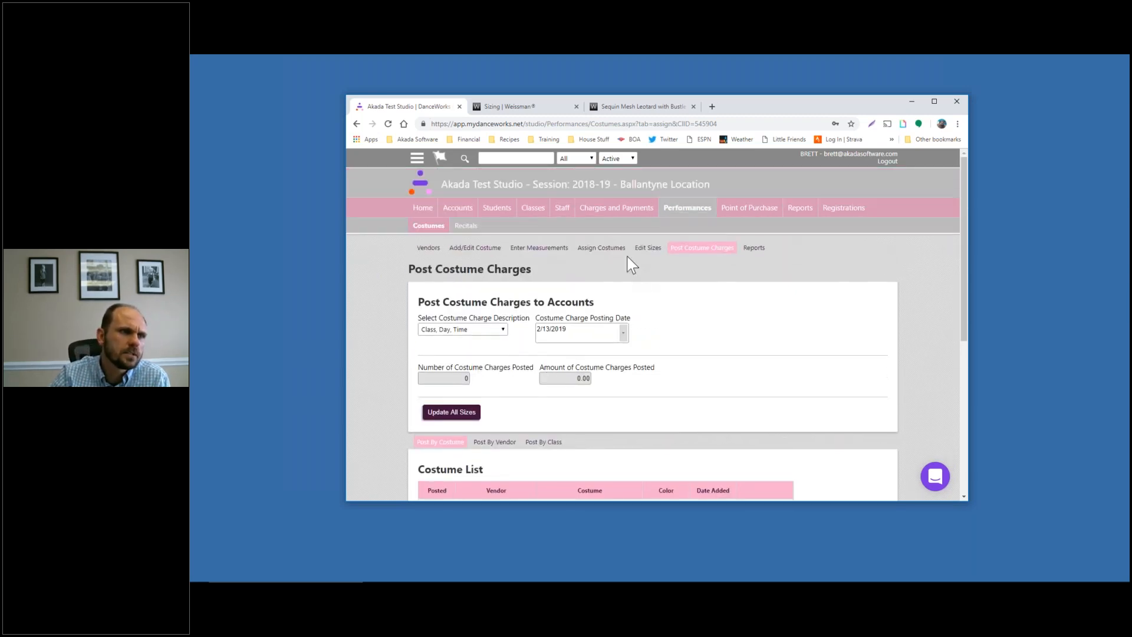
# Review the assigned student sizes for the Weissmans I Want to be a rockette costume
pyautogui.click(616, 253)
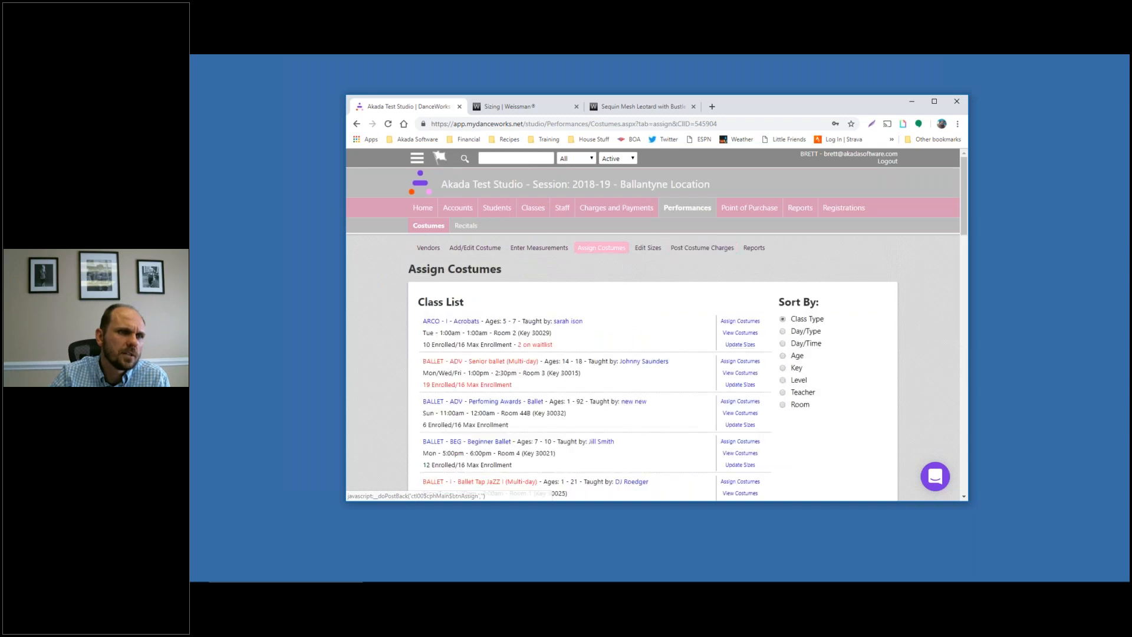
pyautogui.click(648, 248)
pyautogui.scroll(-5, 856, 319)
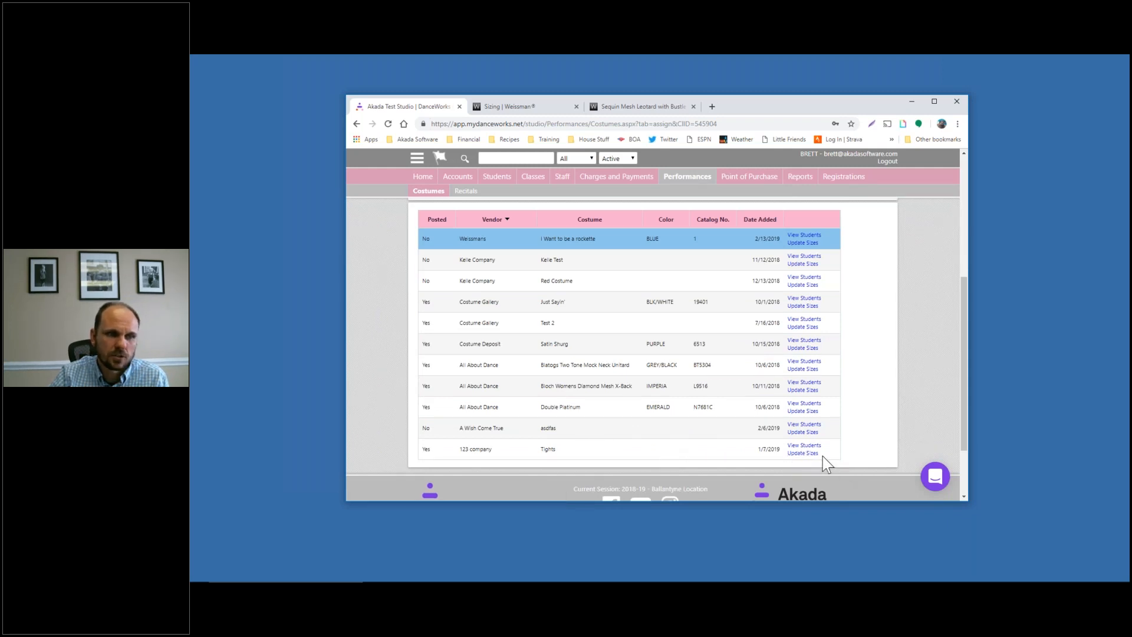
pyautogui.click(805, 454)
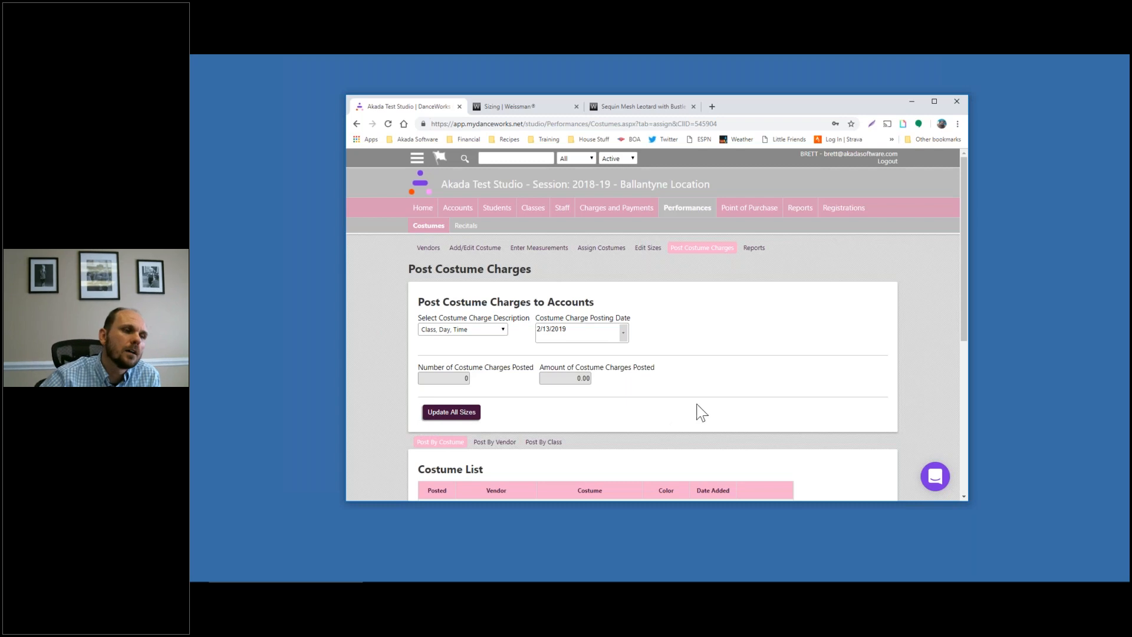
pyautogui.scroll(-2, 746, 395)
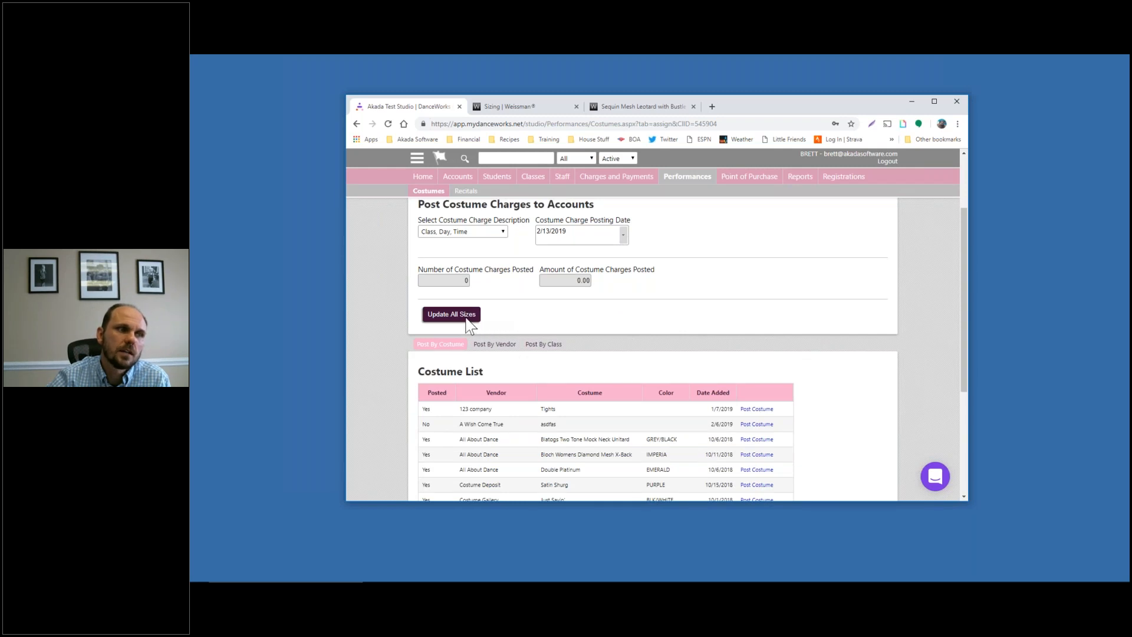
# Post the Weissmans rockette costume charges: 4 charges totalling 360.40
pyautogui.scroll(-2, 501, 330)
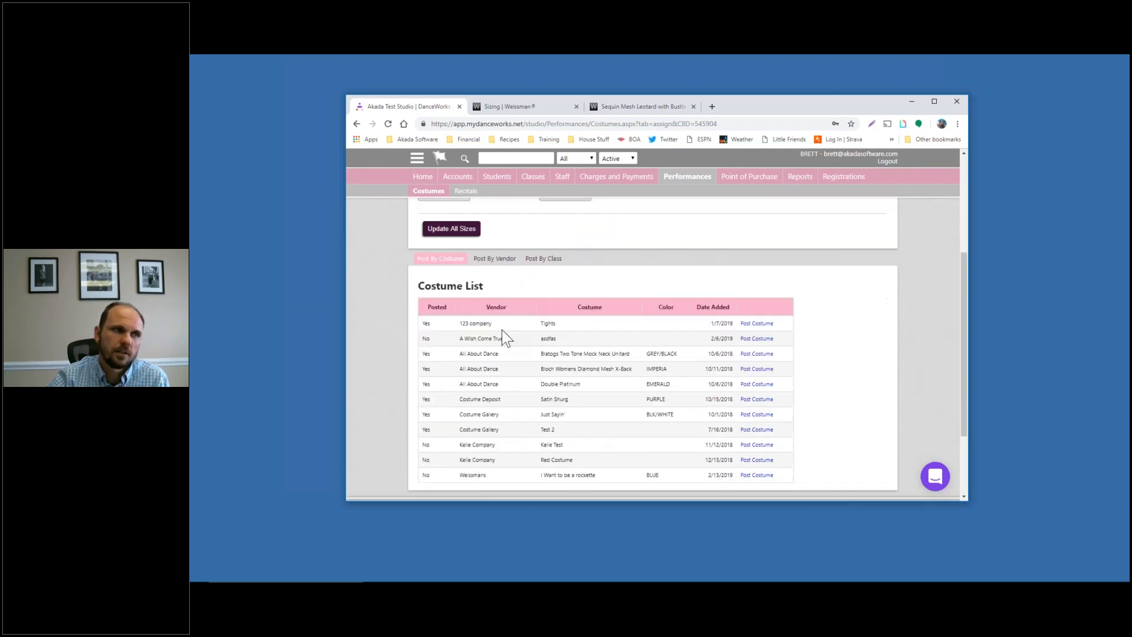
pyautogui.scroll(2, 507, 277)
pyautogui.scroll(-4, 793, 366)
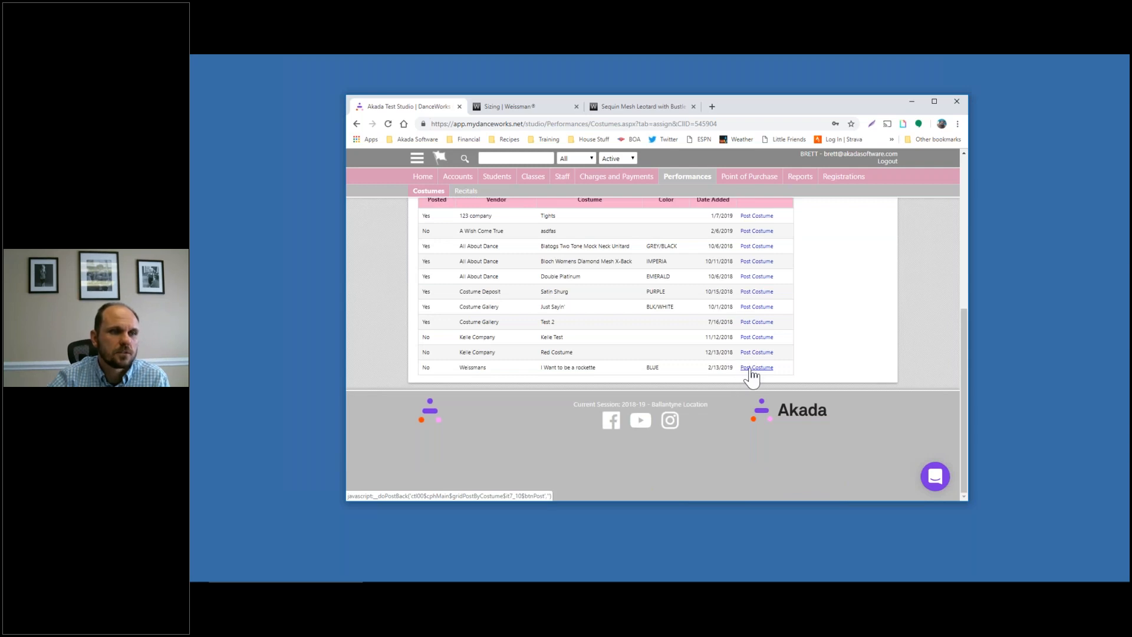
pyautogui.click(756, 367)
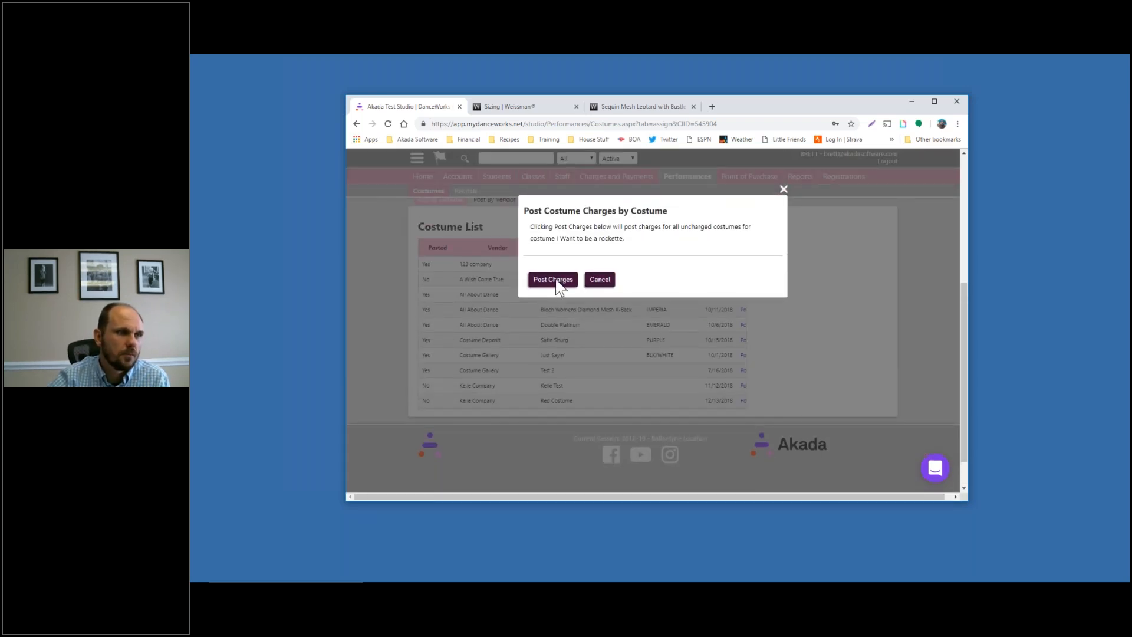
pyautogui.click(557, 282)
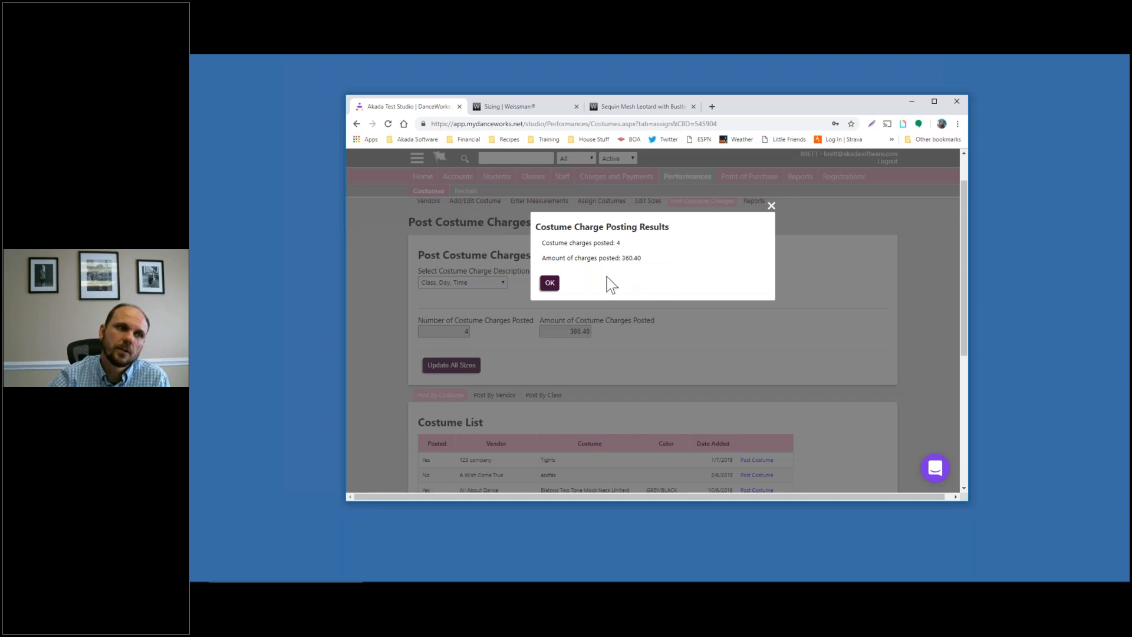
# Find the student's family account and confirm the new 2/13/2019 costume charge of $90.10
pyautogui.click(550, 283)
pyautogui.write('m')
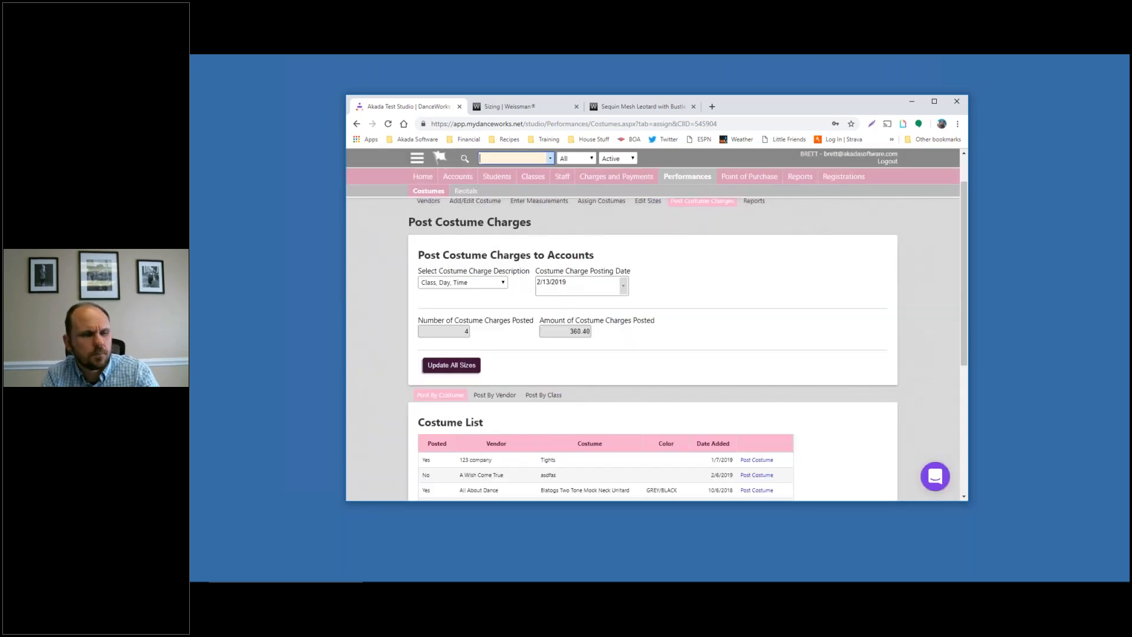
pyautogui.write('ichell')
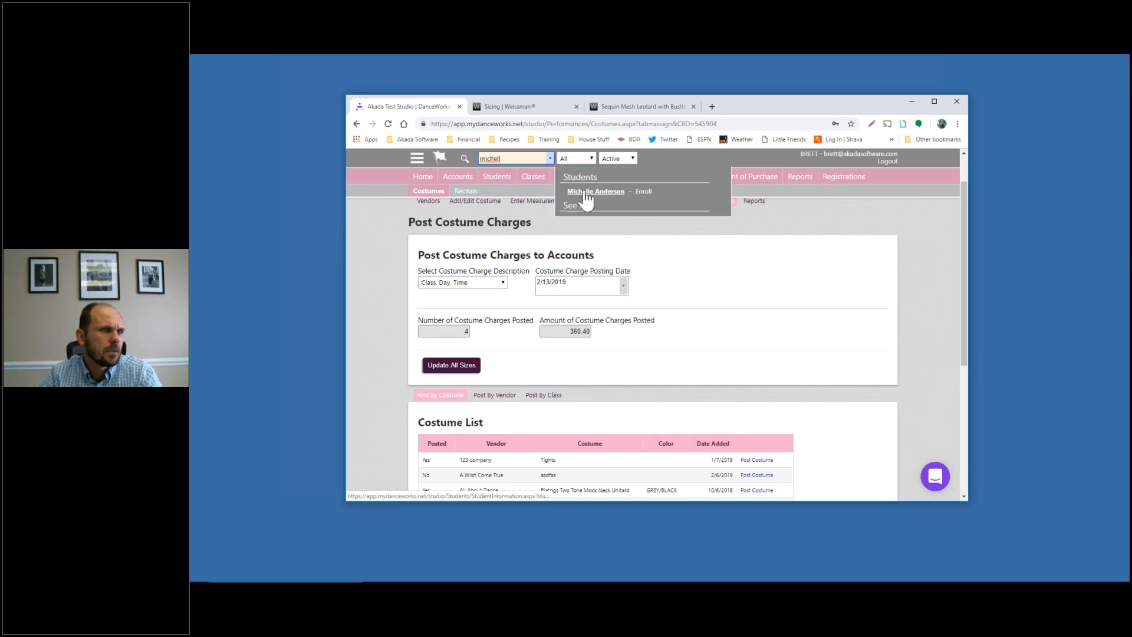
pyautogui.click(587, 192)
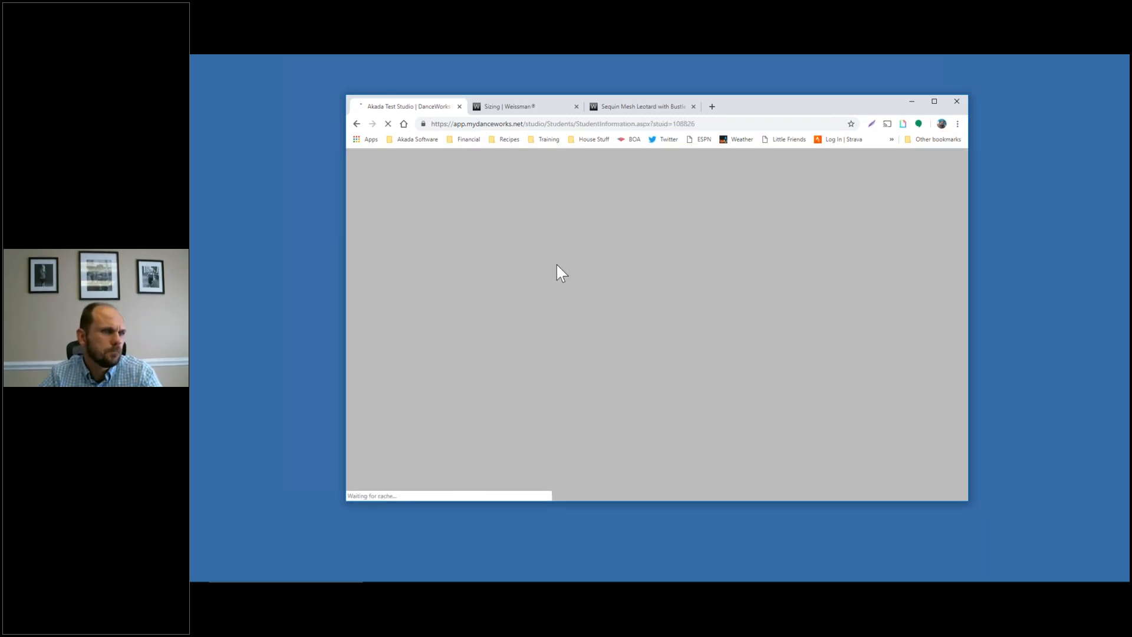
pyautogui.click(602, 248)
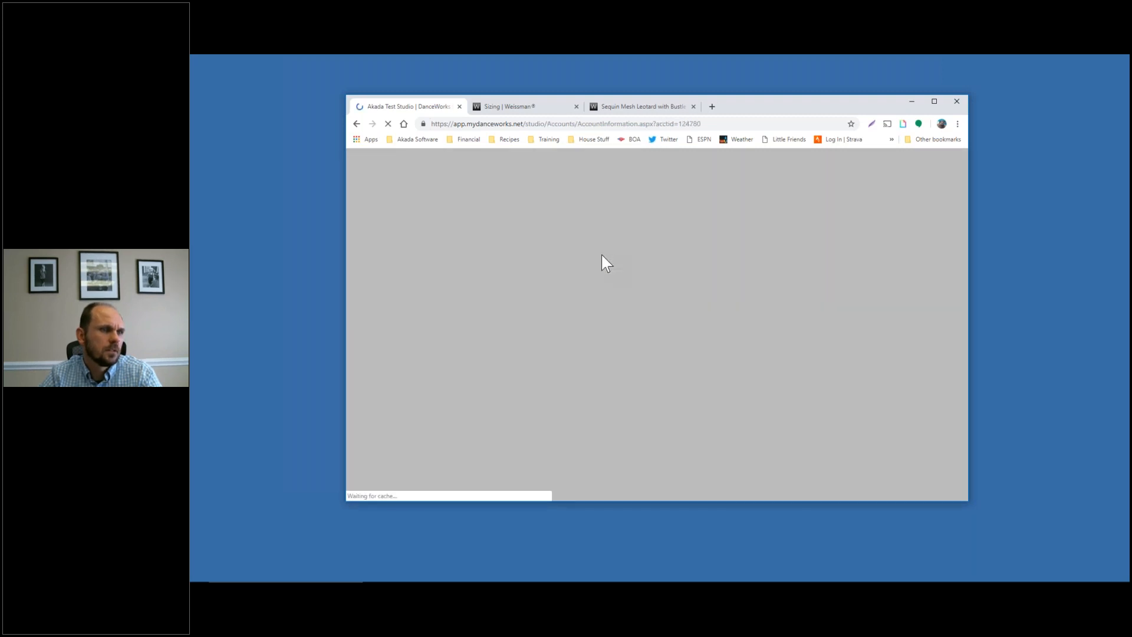
pyautogui.scroll(2, 557, 296)
pyautogui.click(503, 225)
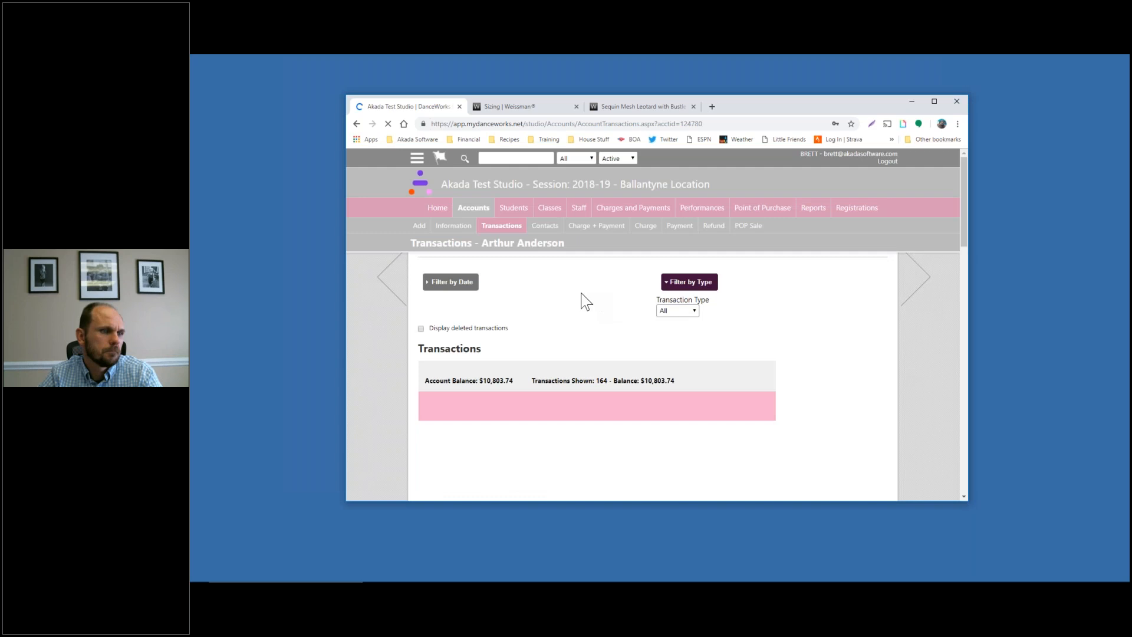
pyautogui.scroll(-5, 581, 298)
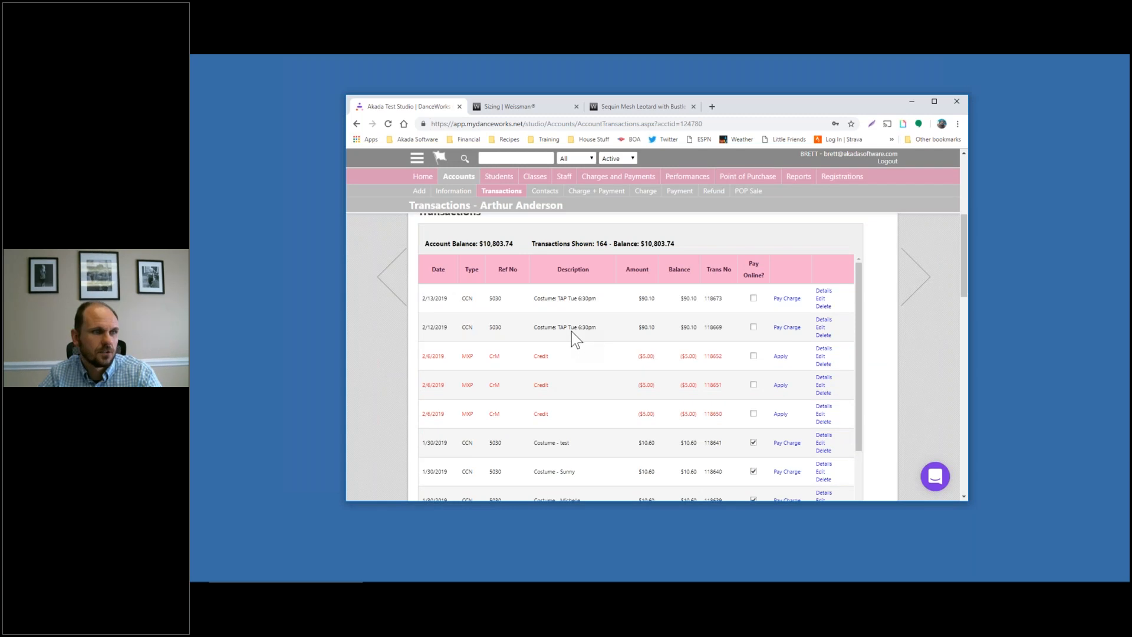
# Return to Performances and go to costume management
pyautogui.scroll(2, 589, 322)
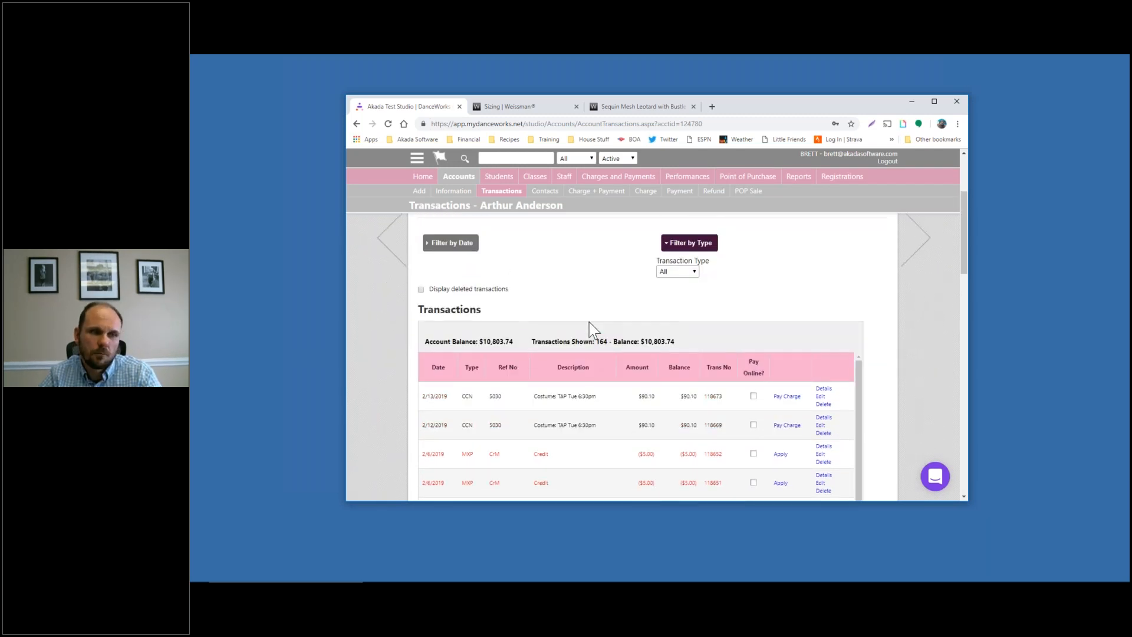
pyautogui.scroll(3, 589, 322)
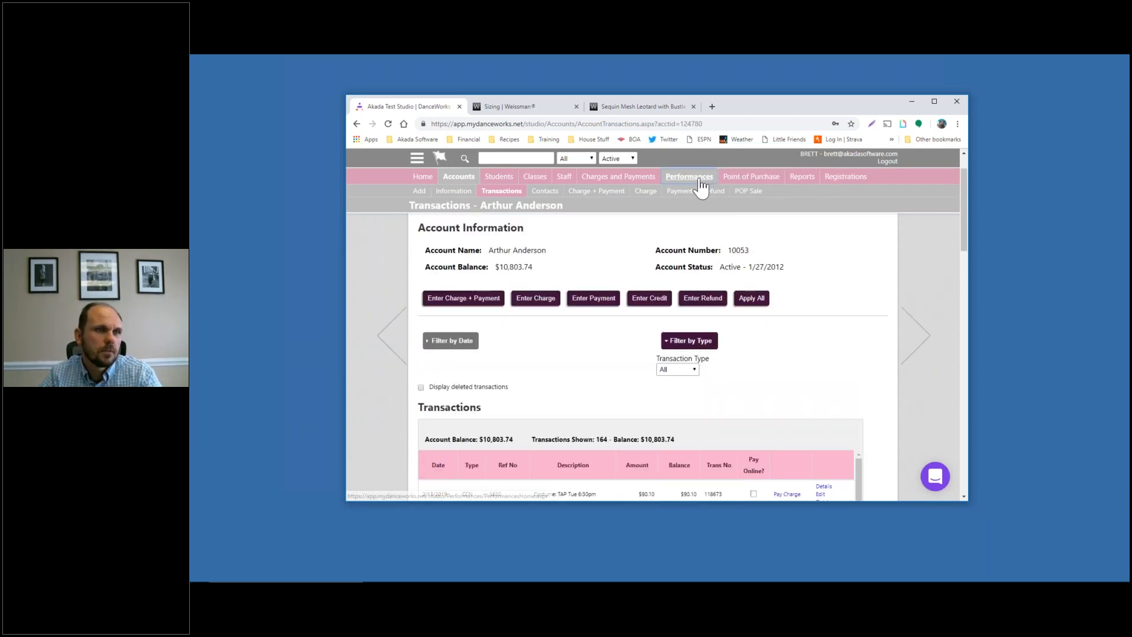
pyautogui.click(699, 178)
pyautogui.click(702, 336)
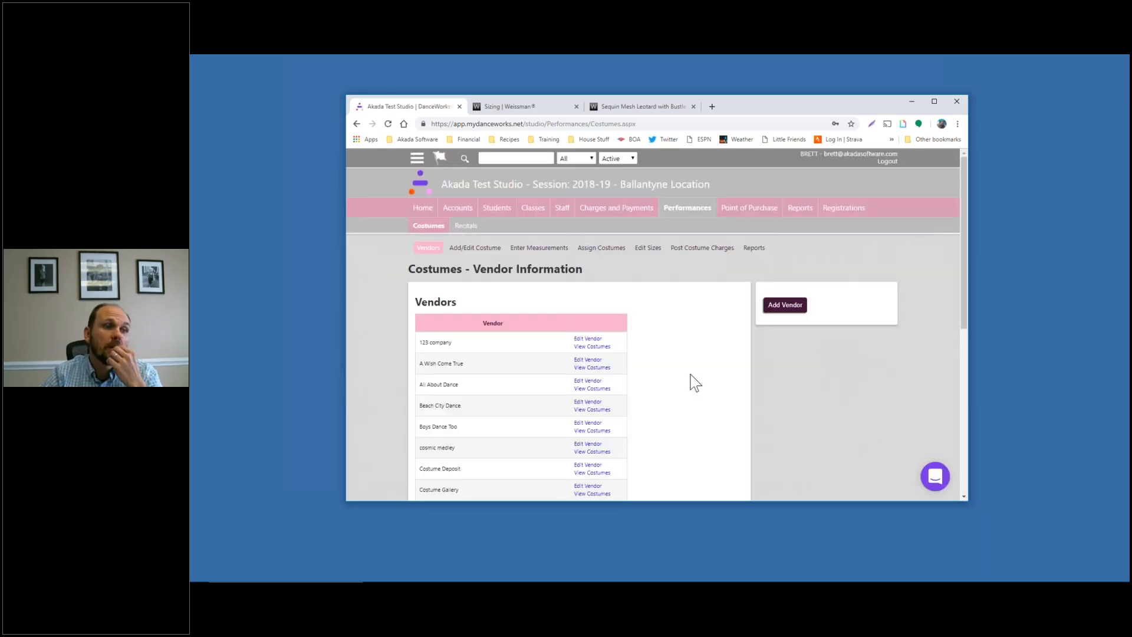
# On Post Costume Charges by class, leave the charge description as Class, Day, Time
pyautogui.click(700, 250)
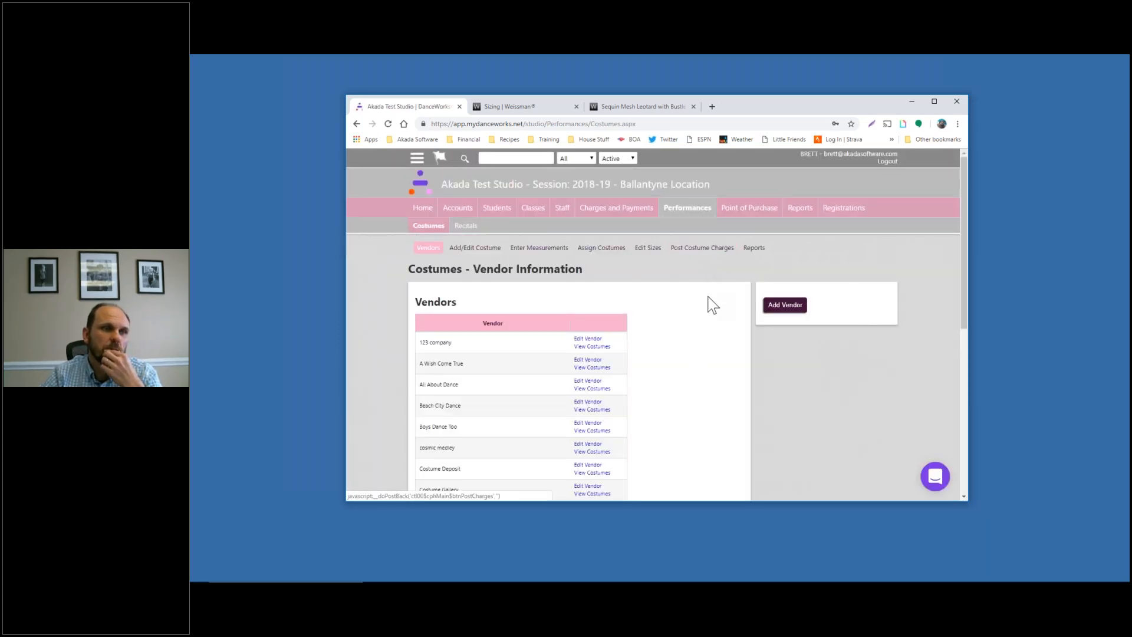
pyautogui.scroll(-3, 713, 305)
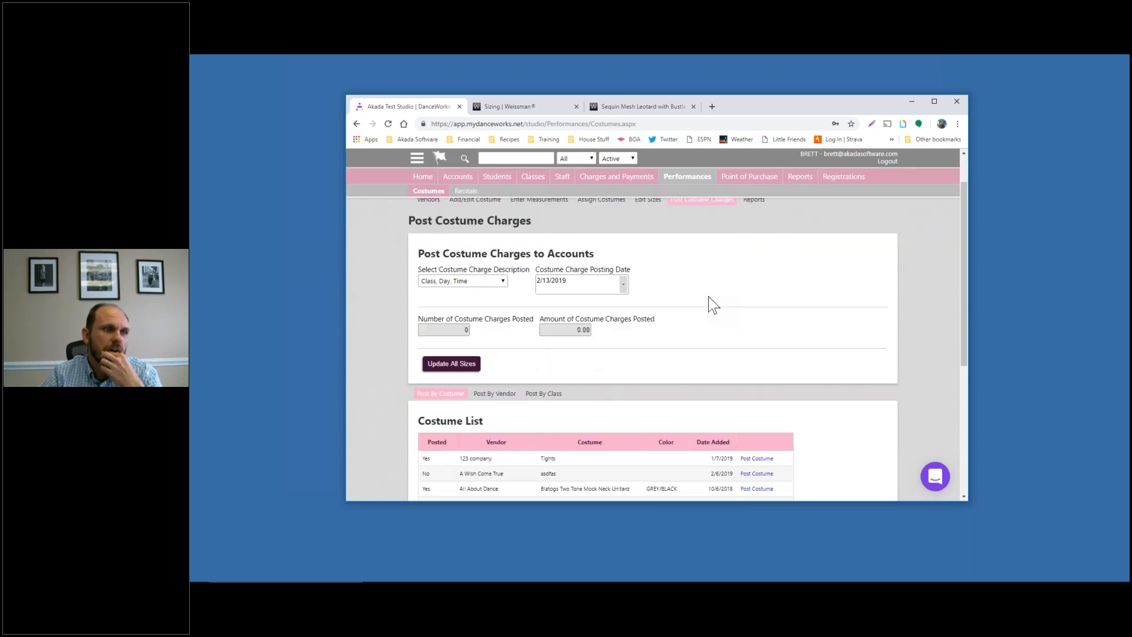
pyautogui.scroll(-1, 713, 305)
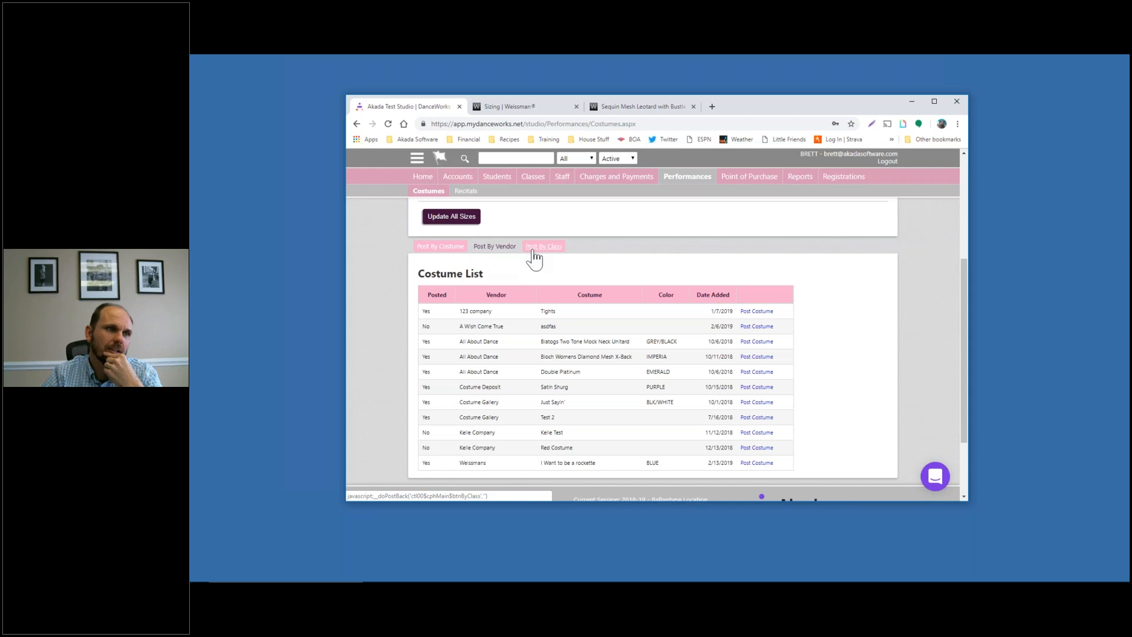
pyautogui.click(534, 252)
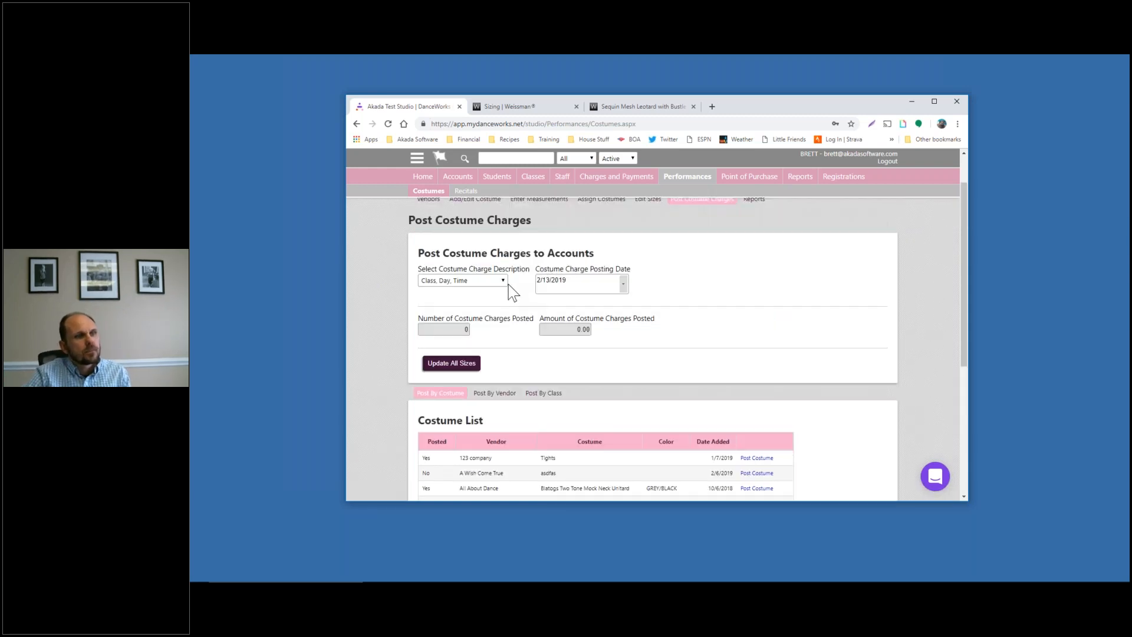
pyautogui.click(493, 279)
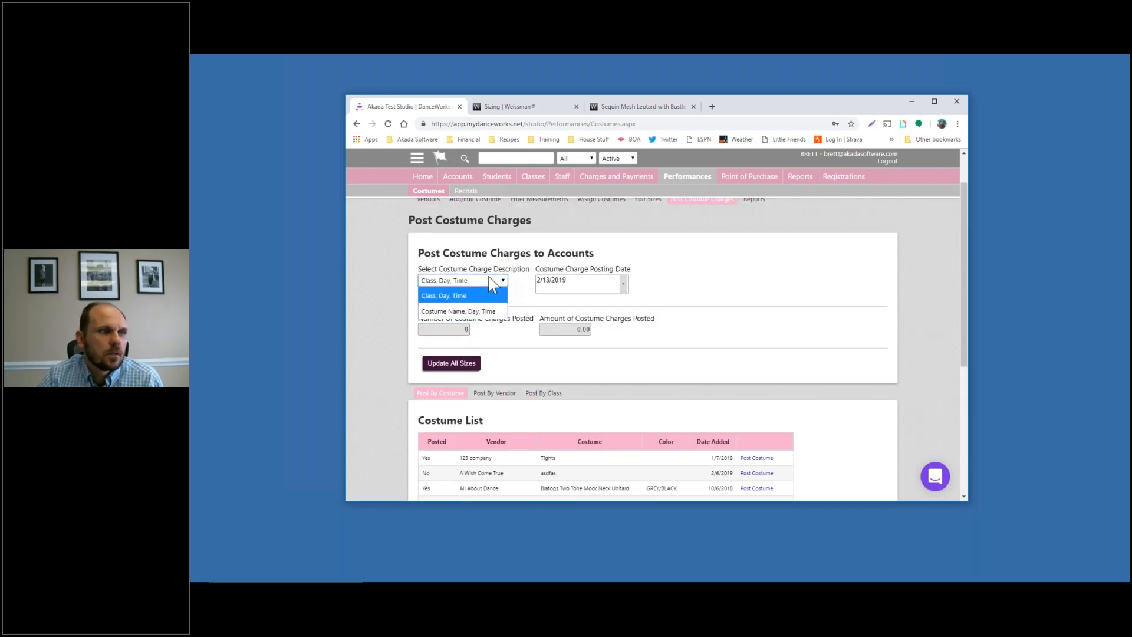
pyautogui.click(780, 279)
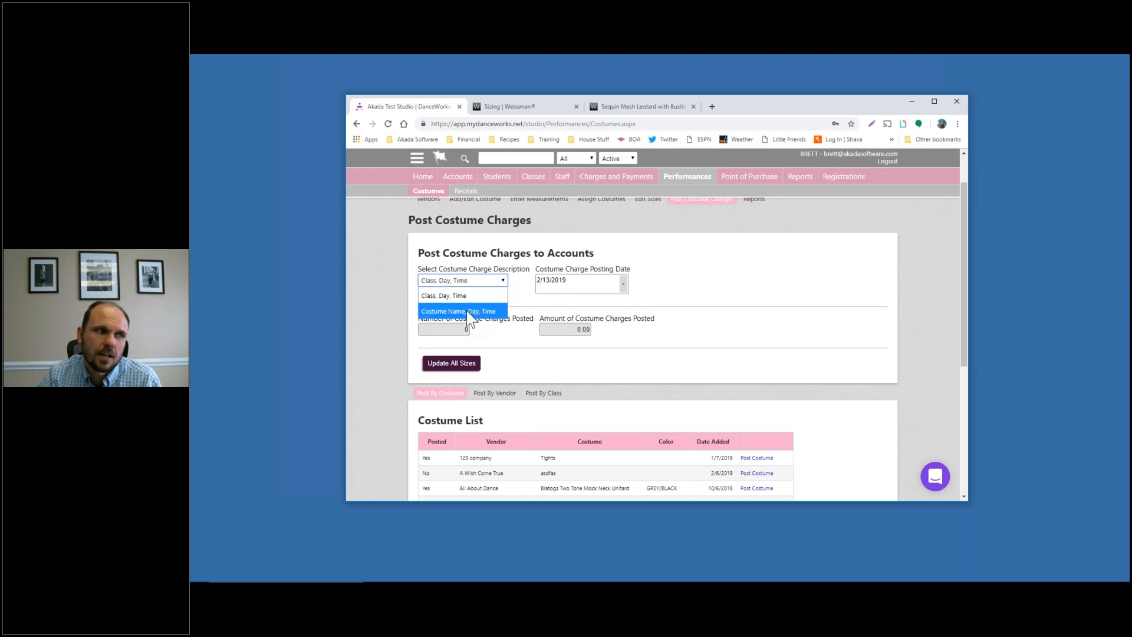
pyautogui.click(817, 333)
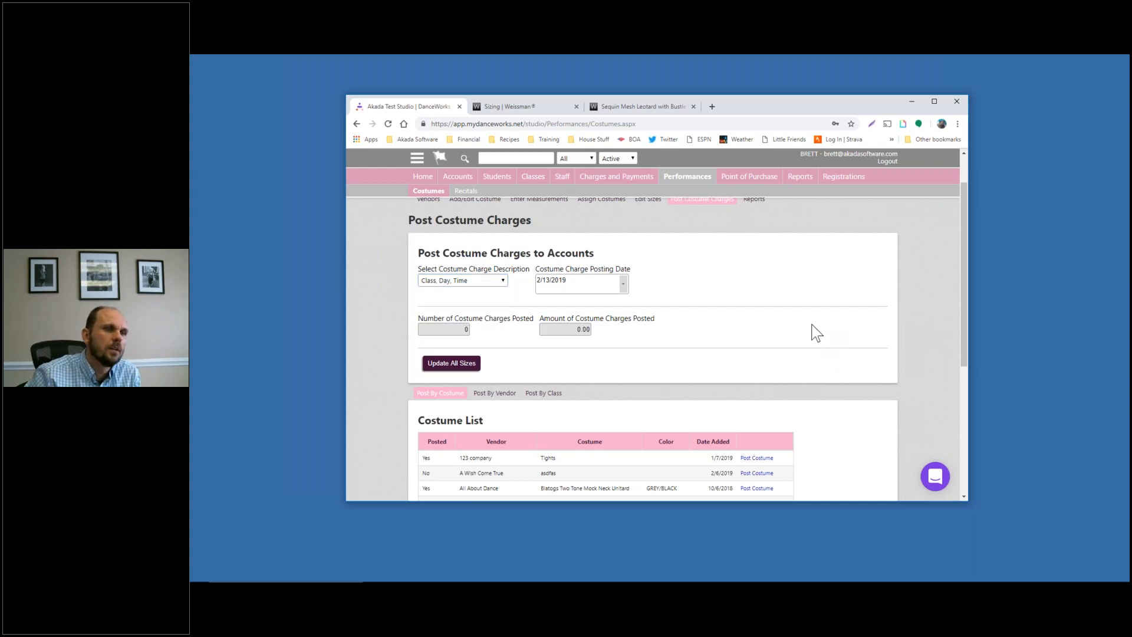
pyautogui.scroll(2, 813, 331)
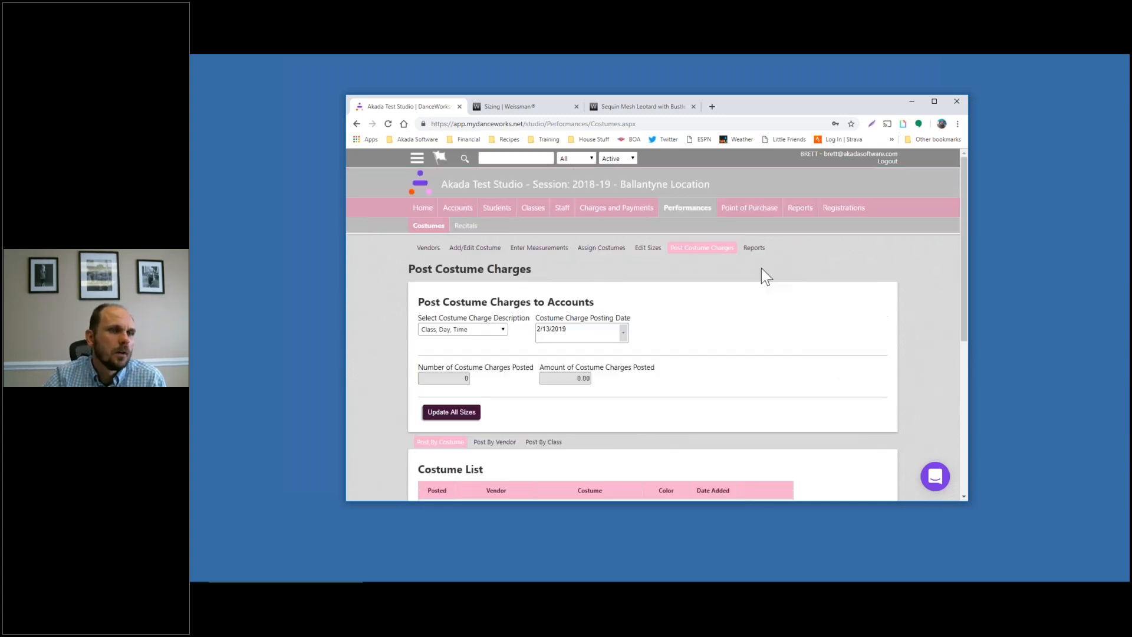
# On Costume Reports, select Classes Without Costumes under Report Selection
pyautogui.click(754, 248)
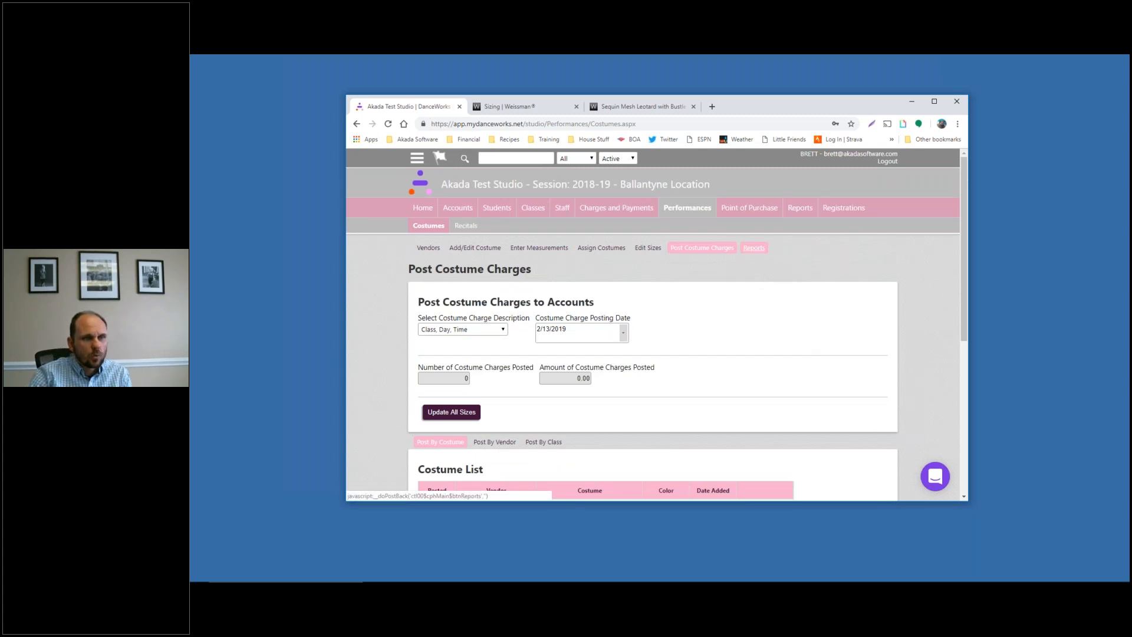
pyautogui.scroll(-2, 653, 330)
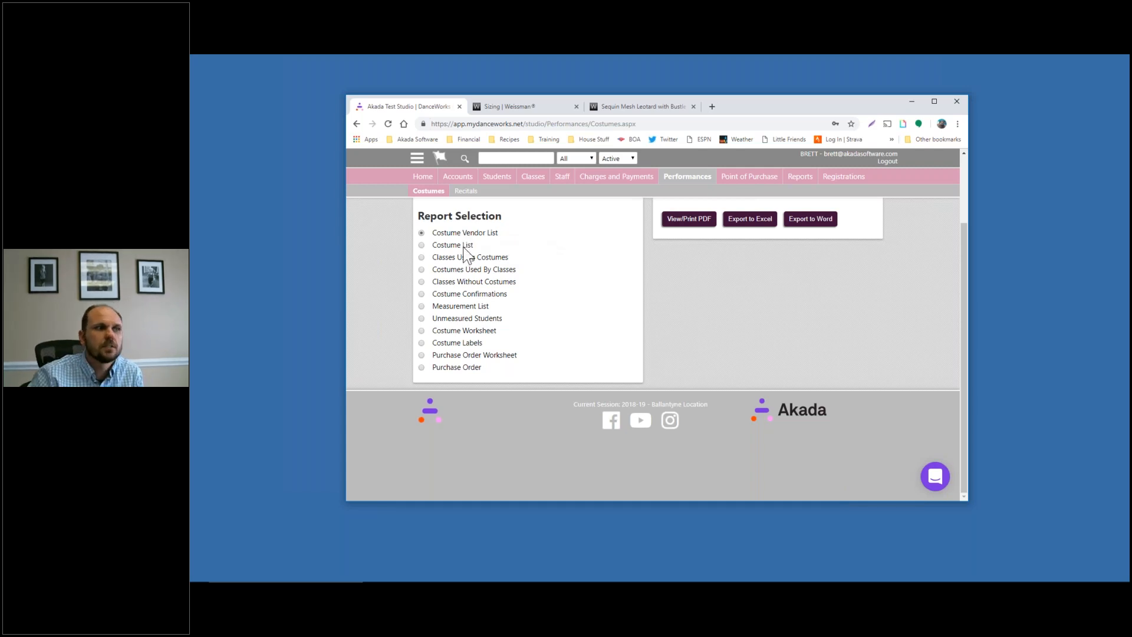
pyautogui.click(464, 247)
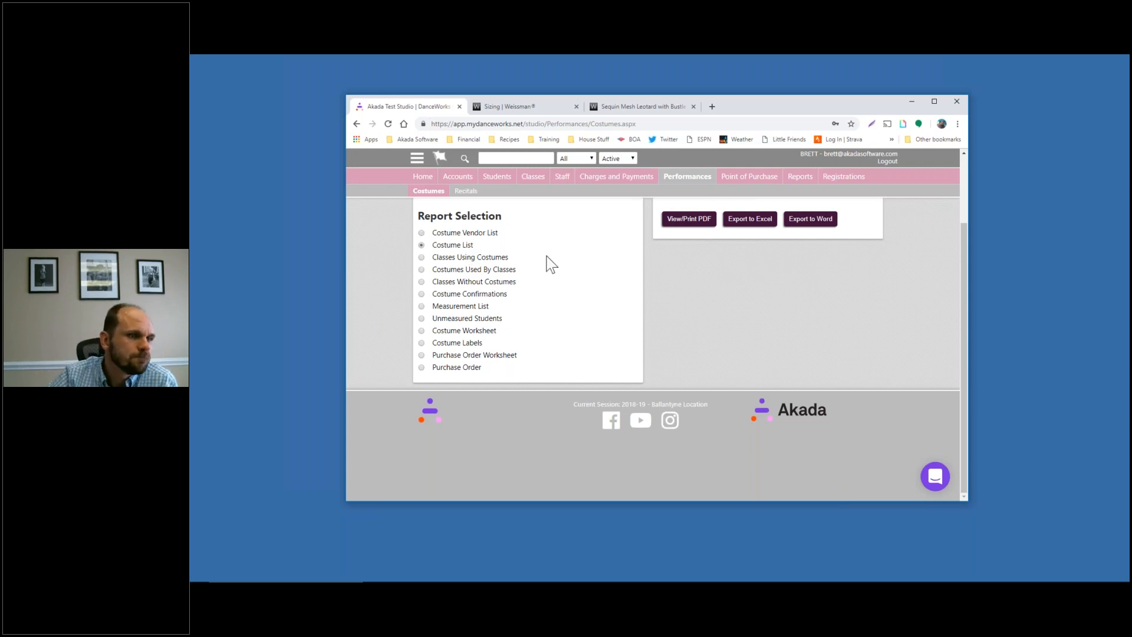
pyautogui.scroll(2, 548, 260)
pyautogui.scroll(-2, 550, 264)
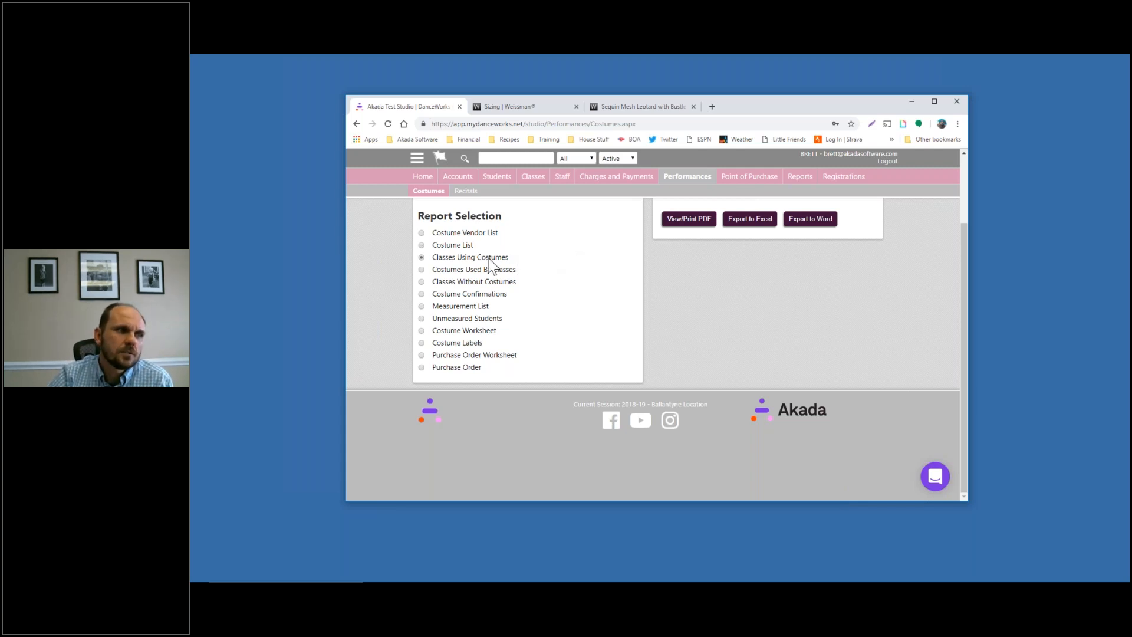
pyautogui.scroll(2, 573, 310)
pyautogui.scroll(-2, 574, 310)
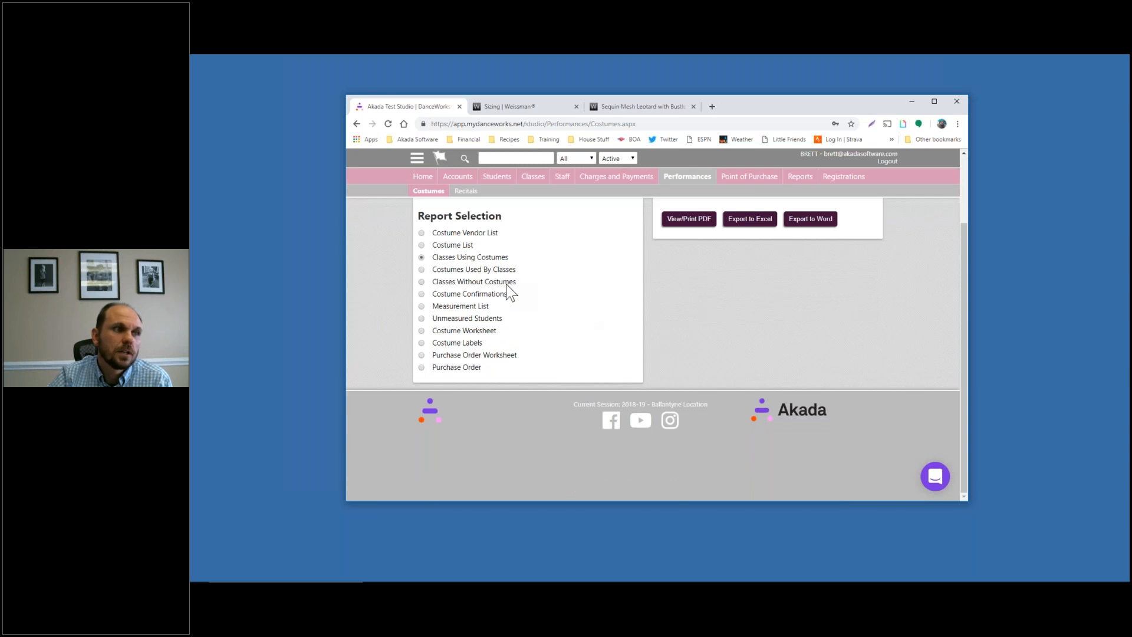
pyautogui.scroll(2, 511, 292)
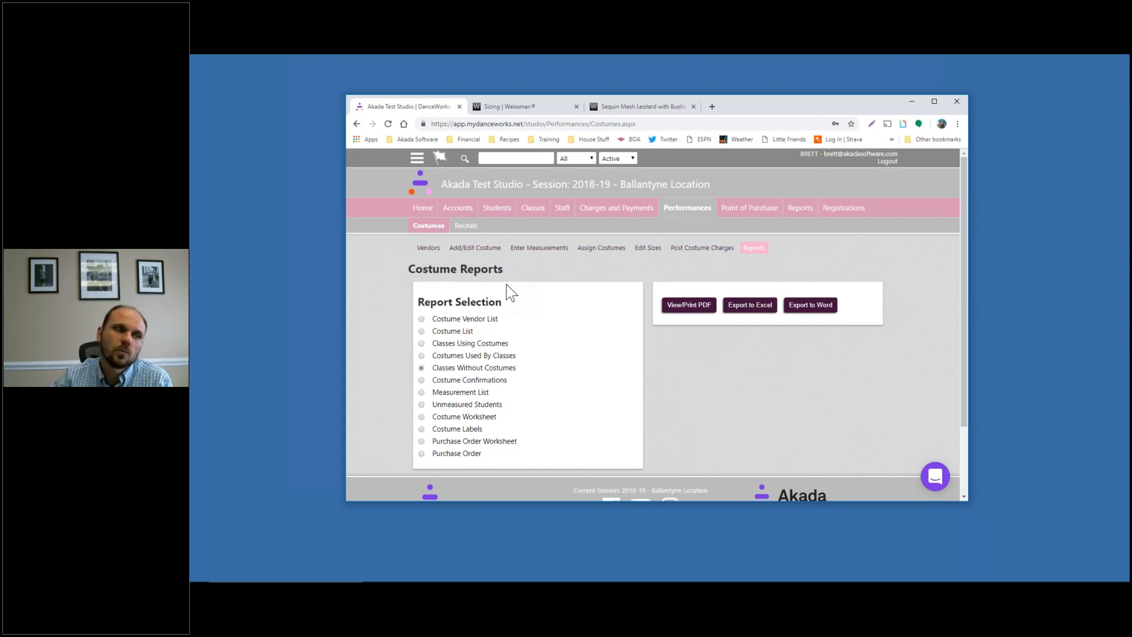
# Try the Postcard report type for Costume Confirmations, then set it back to Long form
pyautogui.scroll(-1, 551, 366)
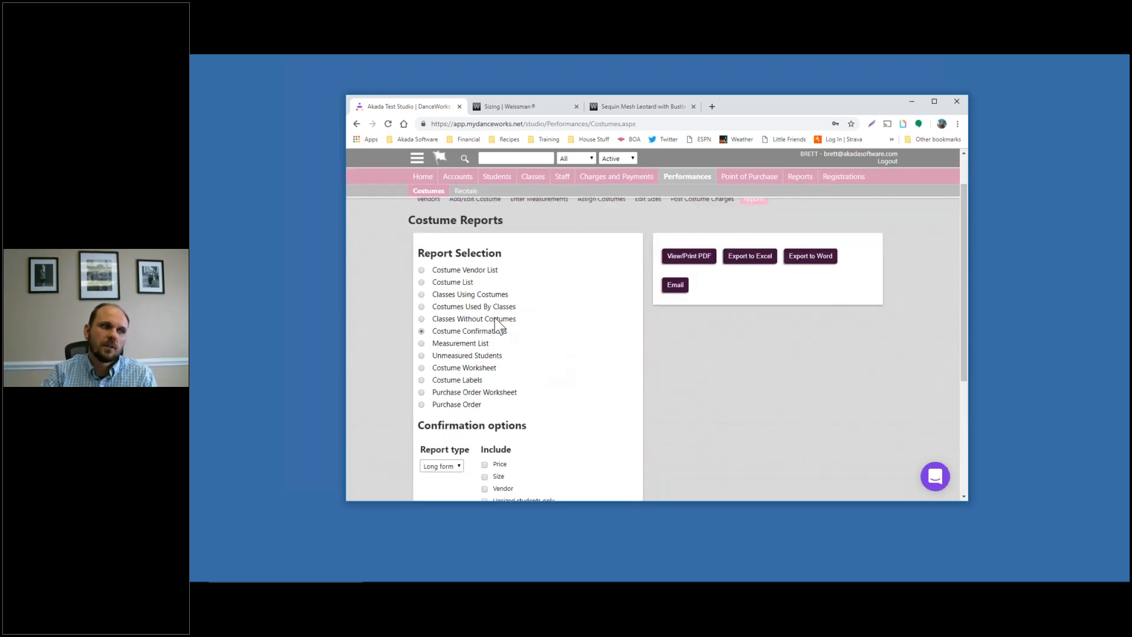
pyautogui.scroll(-2, 501, 330)
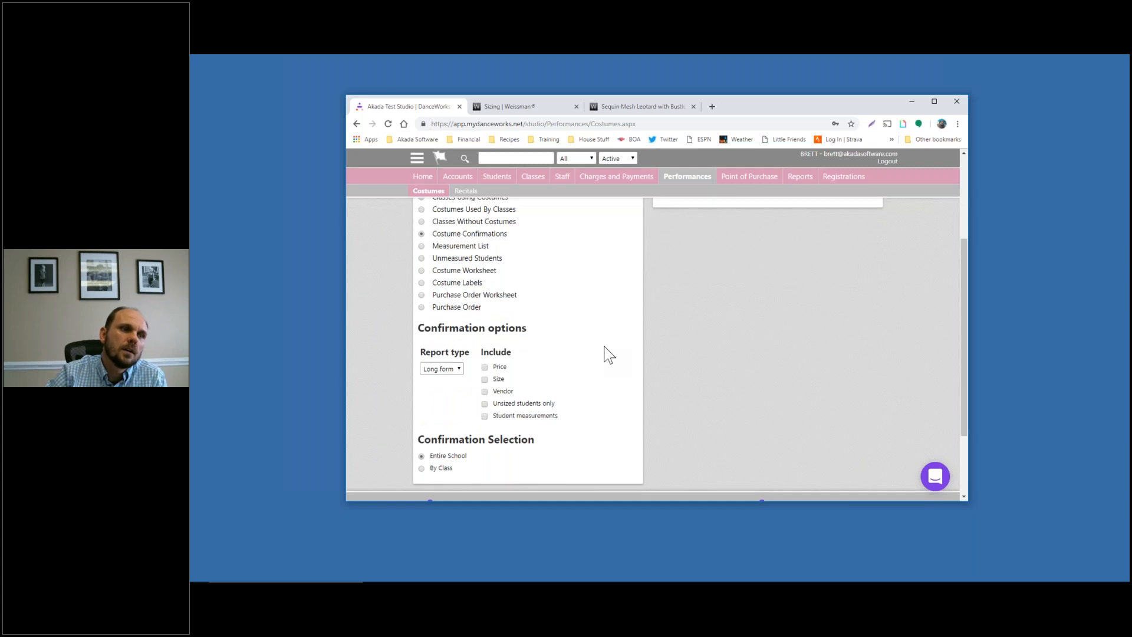
pyautogui.scroll(2, 609, 355)
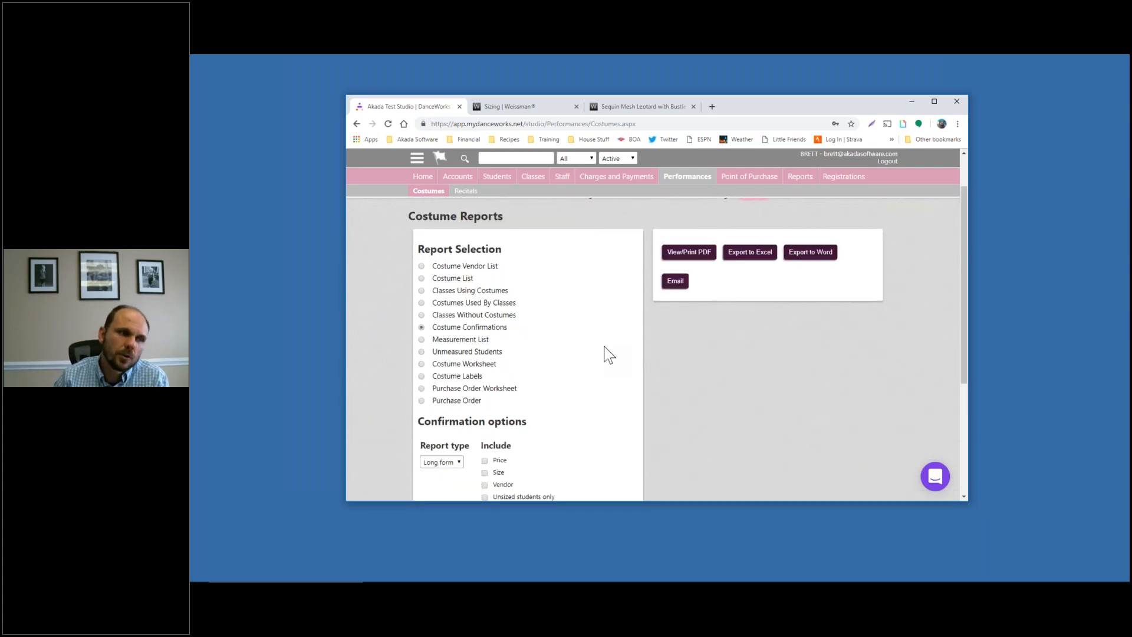
pyautogui.scroll(-2, 609, 354)
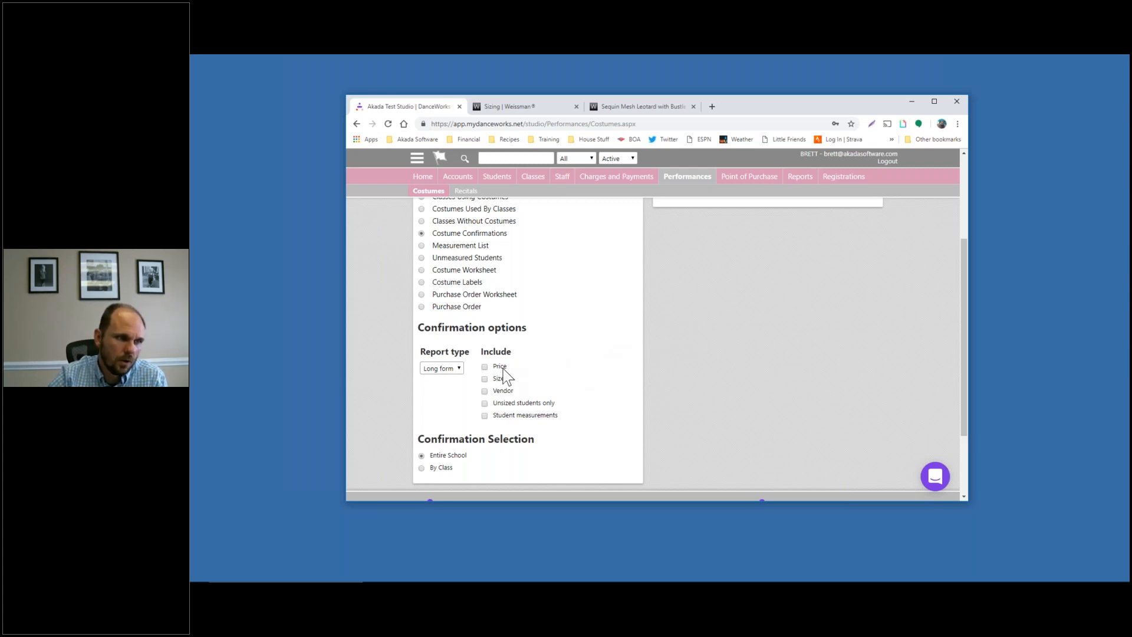
pyautogui.click(455, 370)
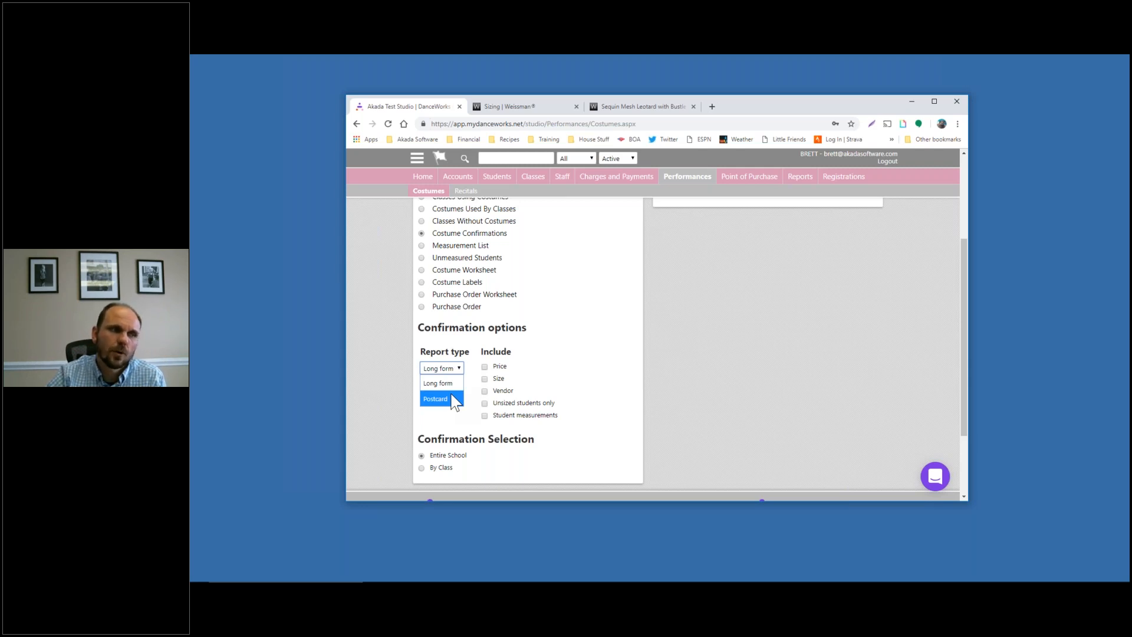
pyautogui.click(451, 398)
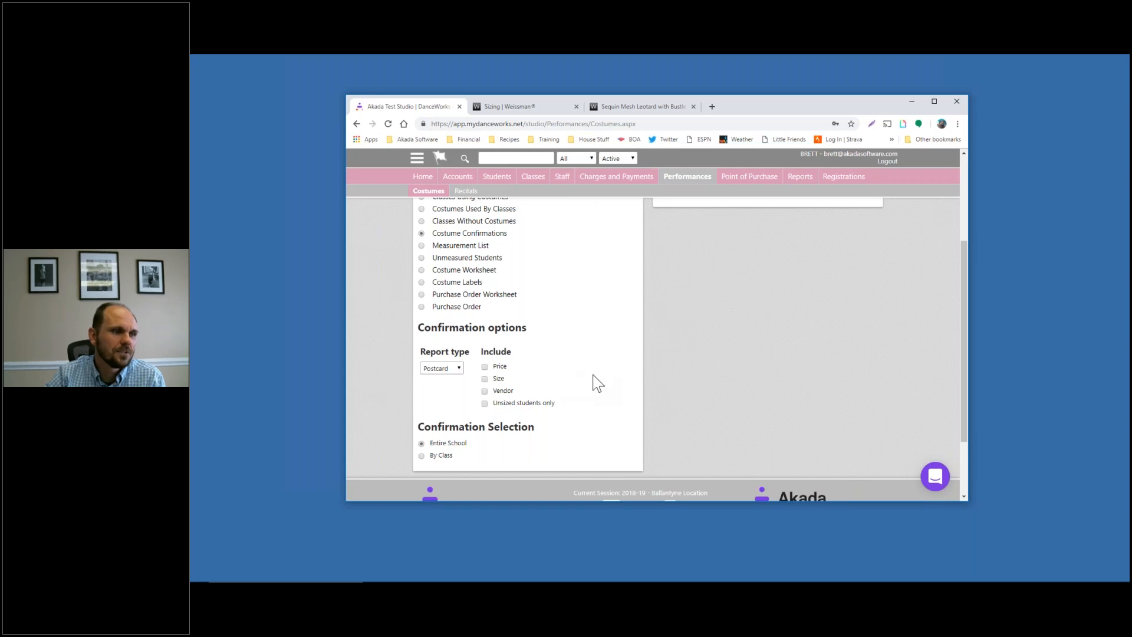
pyautogui.scroll(1, 596, 381)
pyautogui.click(440, 417)
pyautogui.click(440, 433)
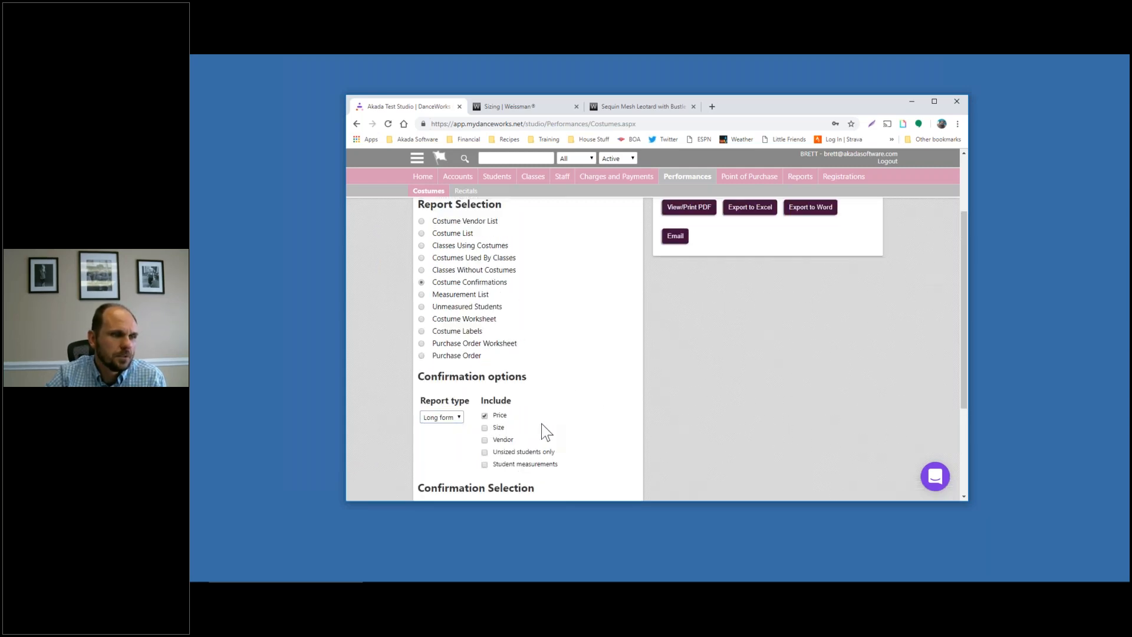
# Include size and vendor, then generate the long-form Costume Confirmations PDF
pyautogui.scroll(-2, 541, 423)
pyautogui.click(485, 329)
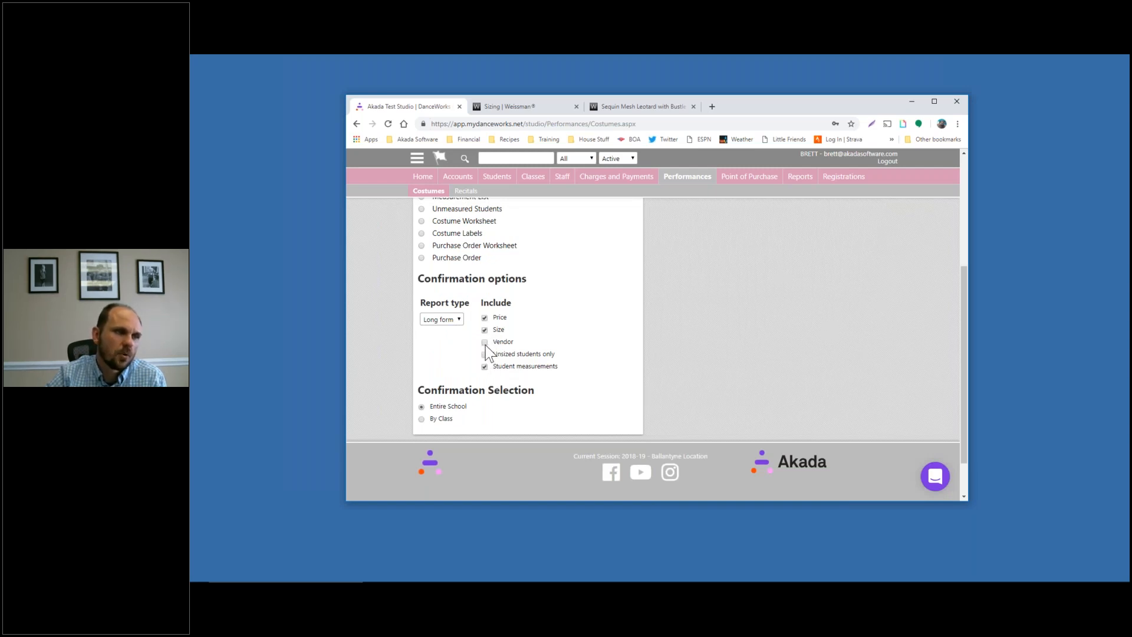
pyautogui.click(485, 342)
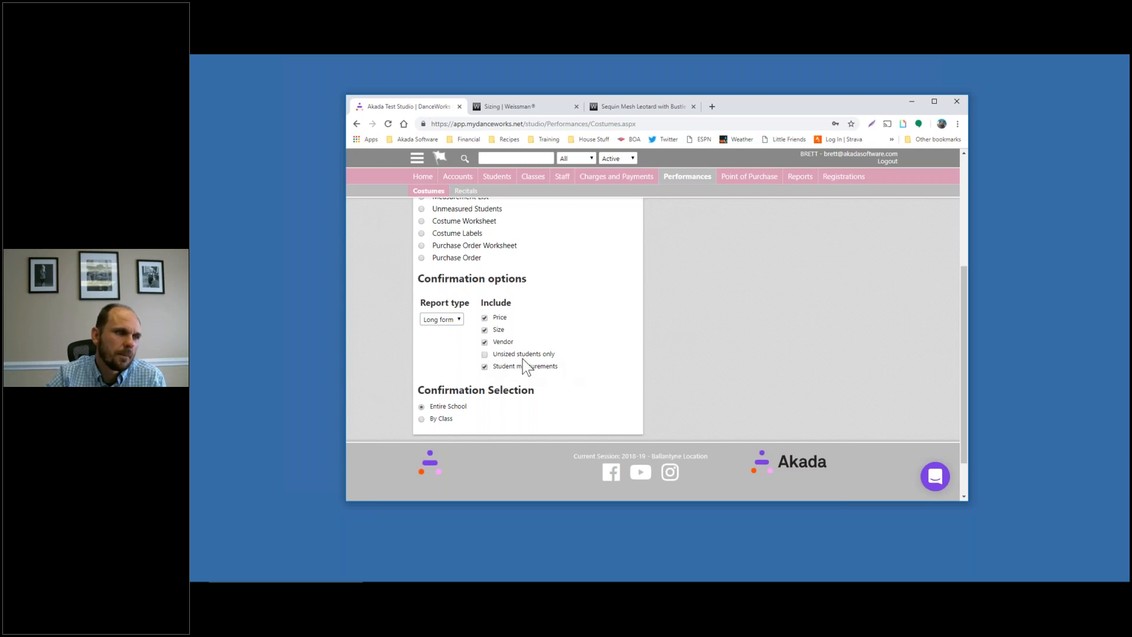
pyautogui.scroll(3, 523, 358)
pyautogui.click(690, 257)
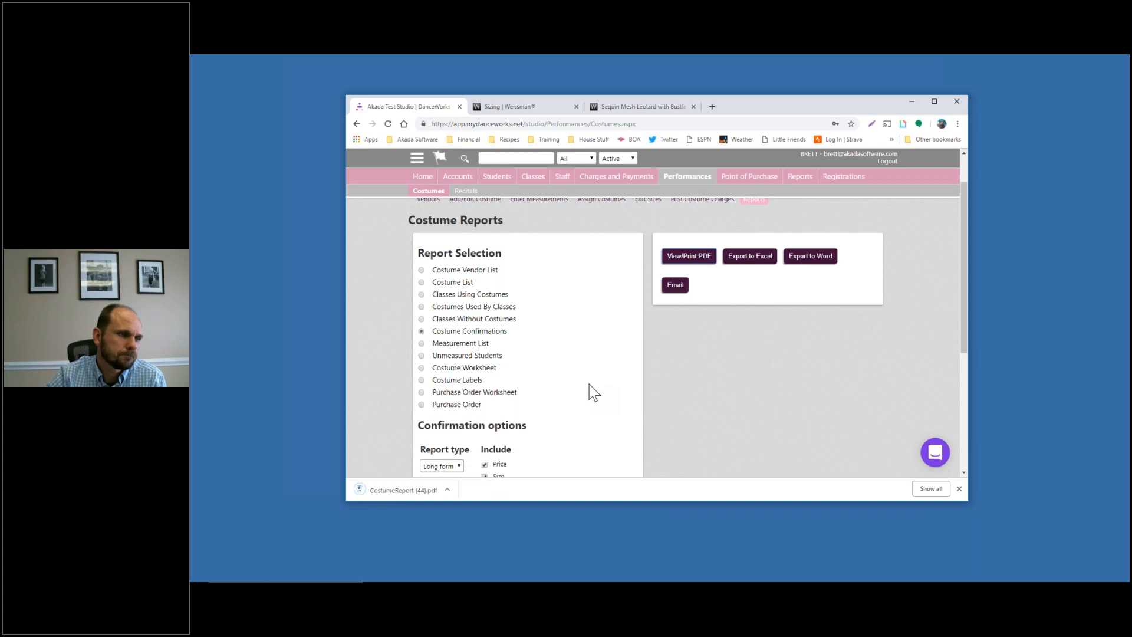
# Generate a Costume Confirmations PDF limited to the TAP INT week Tap Beg/Intermediate class
pyautogui.scroll(-1, 589, 387)
pyautogui.scroll(-5, 589, 386)
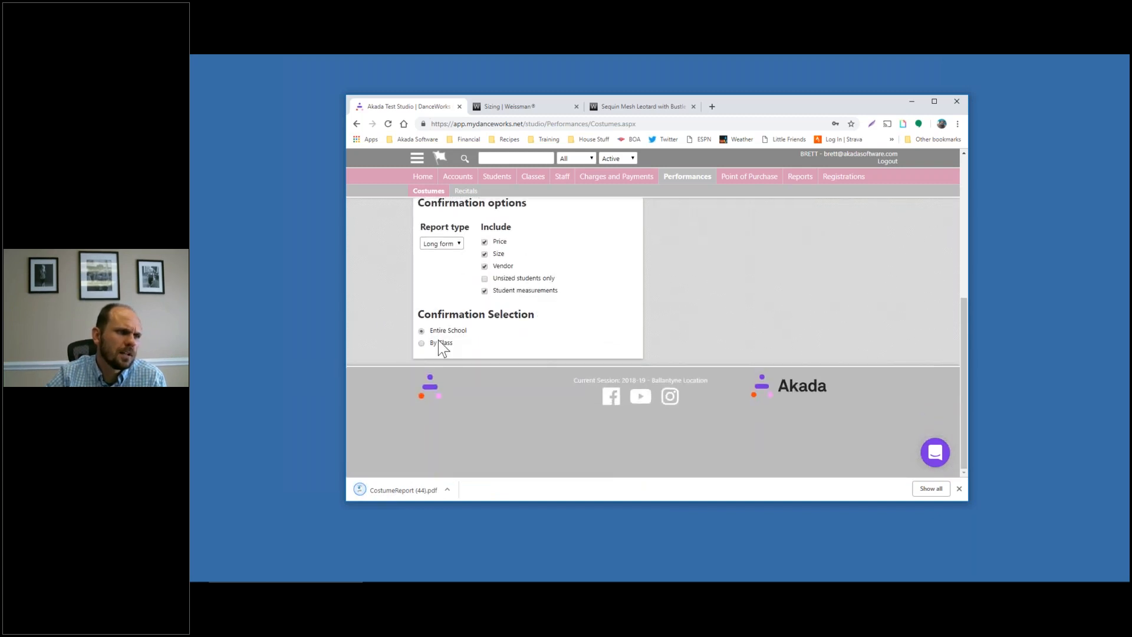
pyautogui.scroll(3, 540, 357)
pyautogui.scroll(-3, 667, 329)
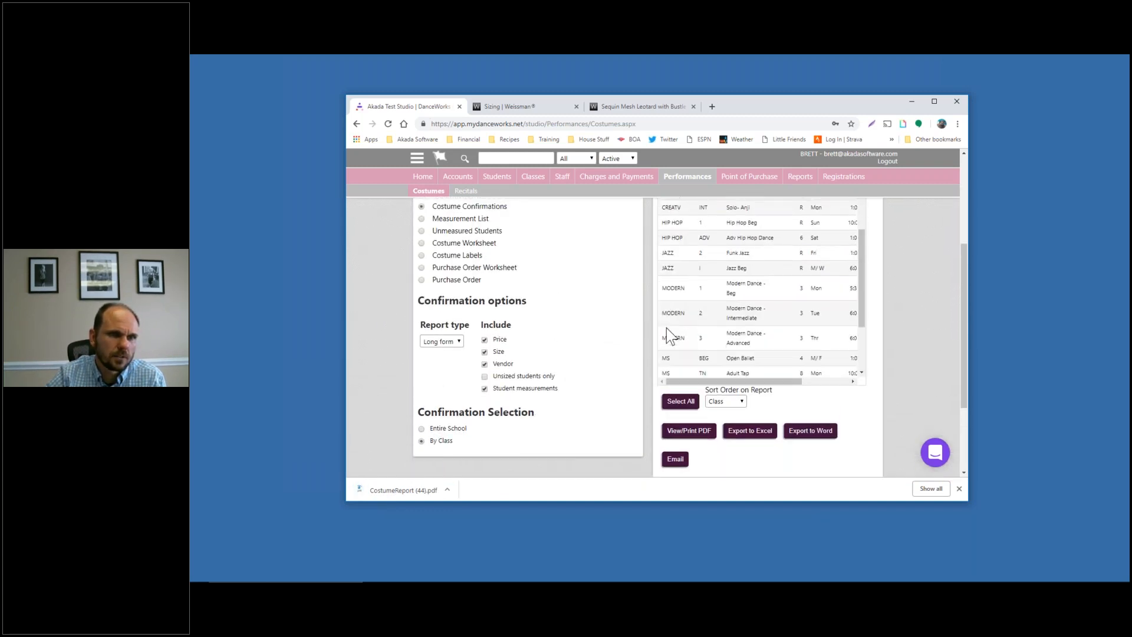
pyautogui.scroll(-3, 669, 327)
pyautogui.scroll(2, 730, 327)
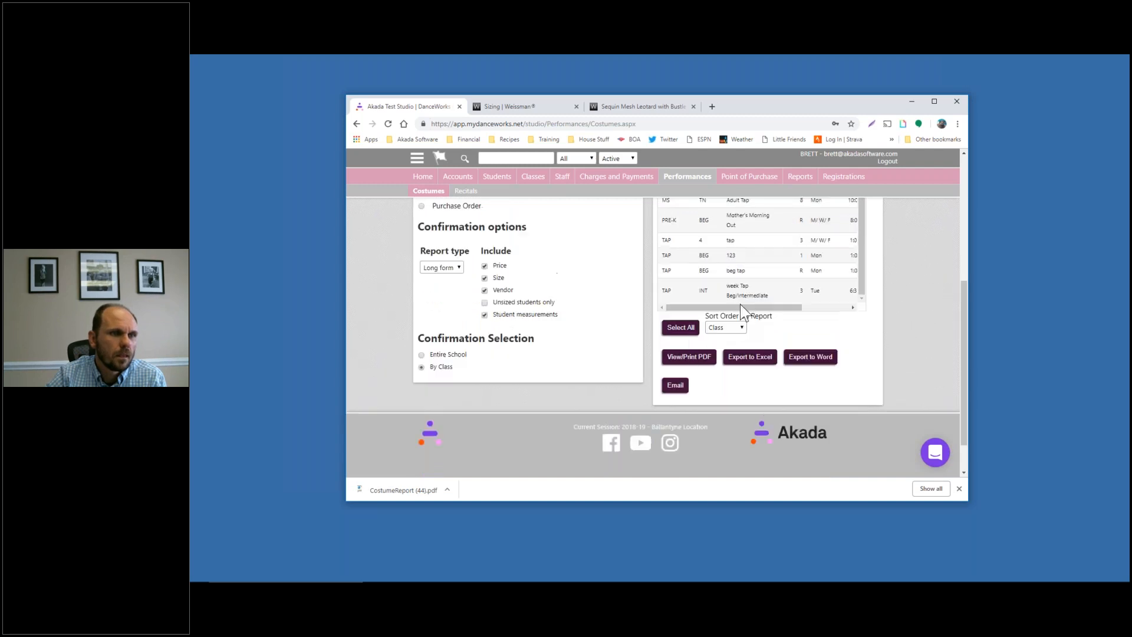
pyautogui.click(740, 300)
pyautogui.scroll(1, 762, 305)
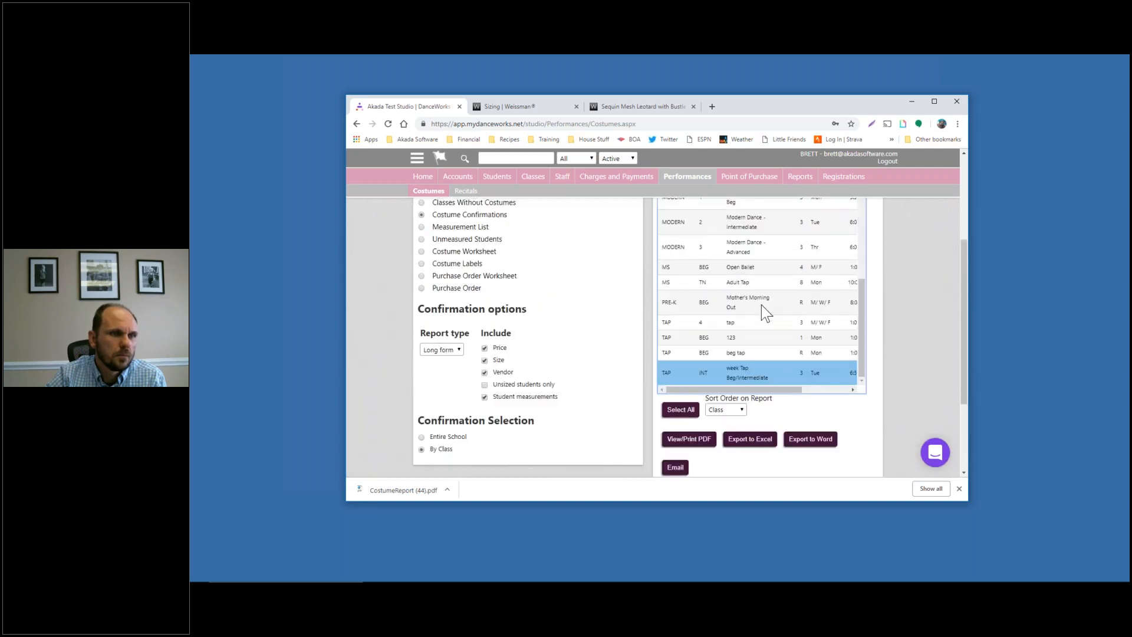
pyautogui.click(697, 439)
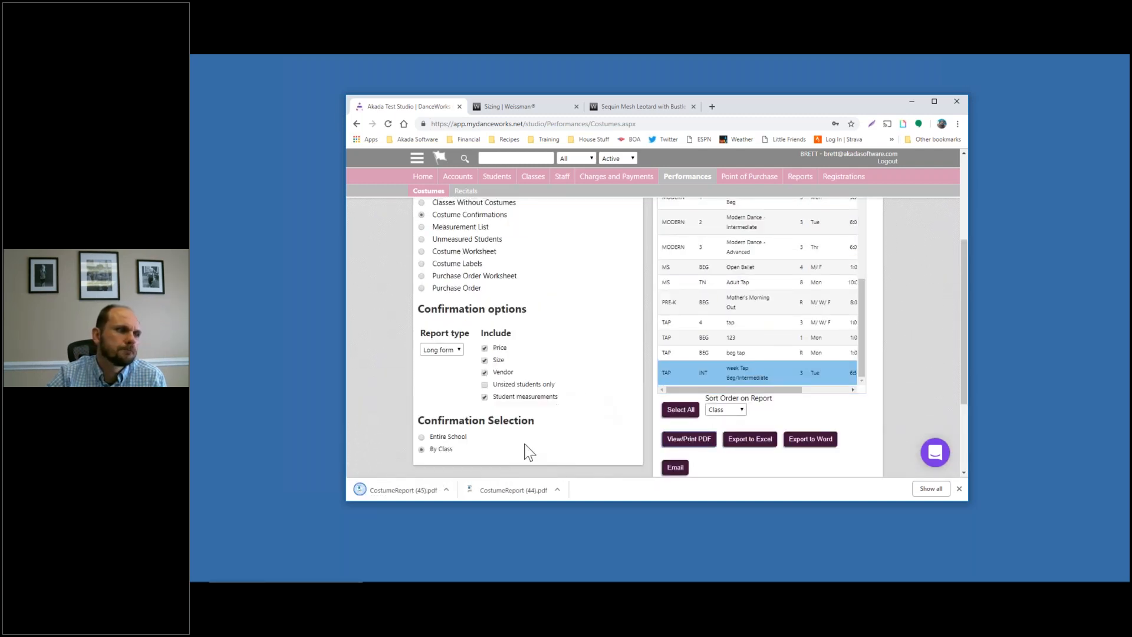
# Open CostumeReport (45).pdf and check the rockette costume's C-MED size and $90.10 price
pyautogui.click(407, 491)
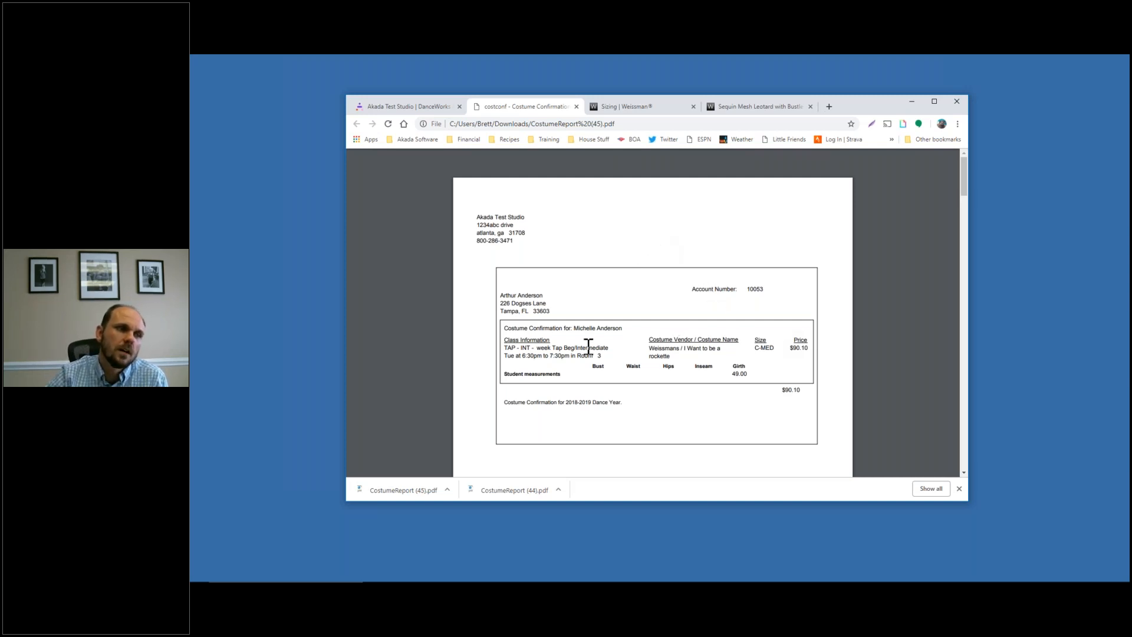
pyautogui.scroll(-1, 607, 340)
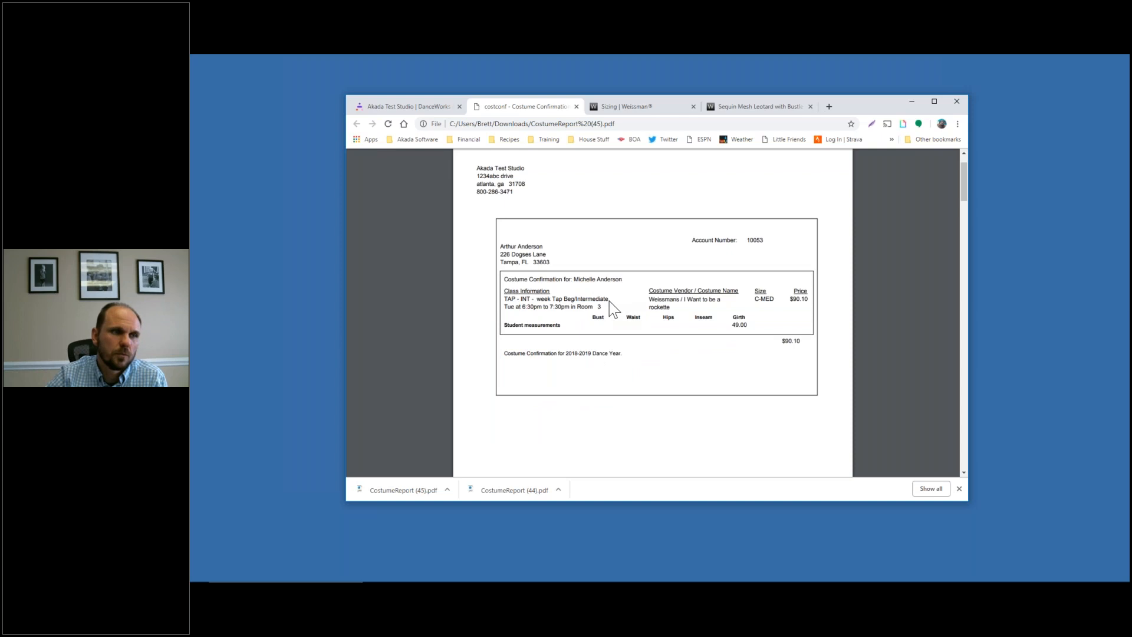
pyautogui.moveTo(585, 316); pyautogui.dragTo(698, 338)
pyautogui.click(761, 322)
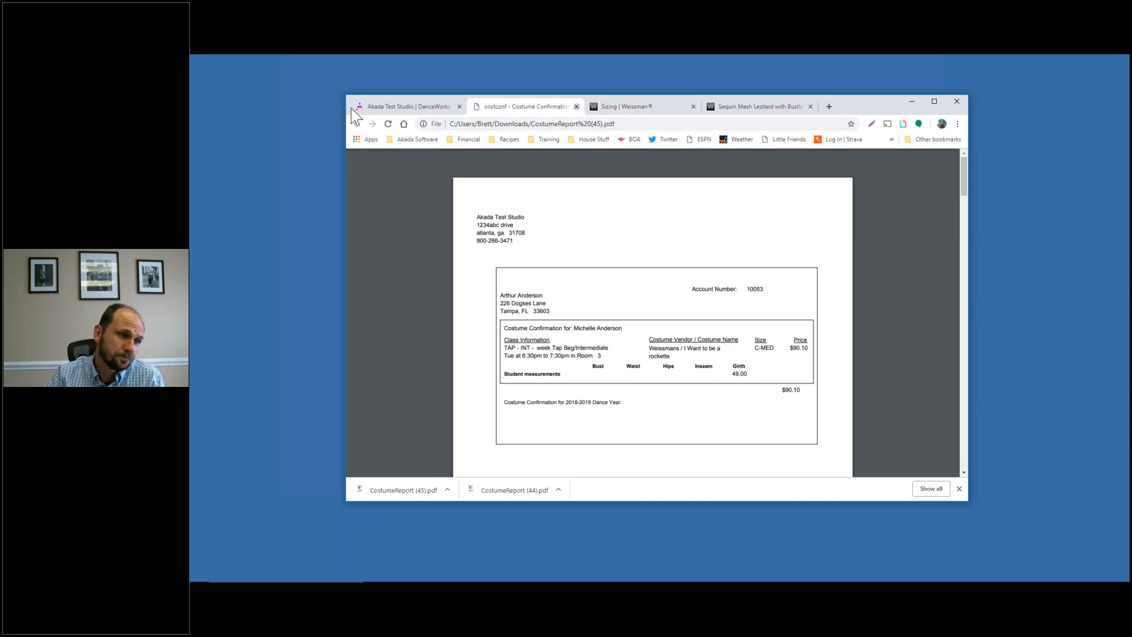
# Close the confirmation PDF and return to the Costume Reports page
pyautogui.click(576, 106)
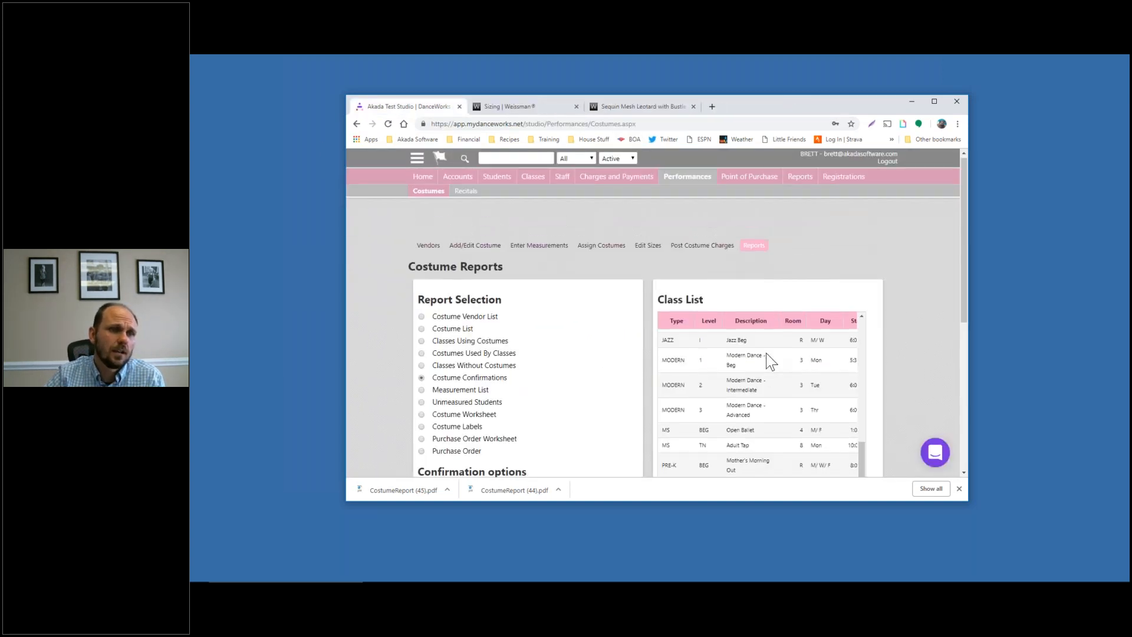
pyautogui.scroll(-10, 690, 313)
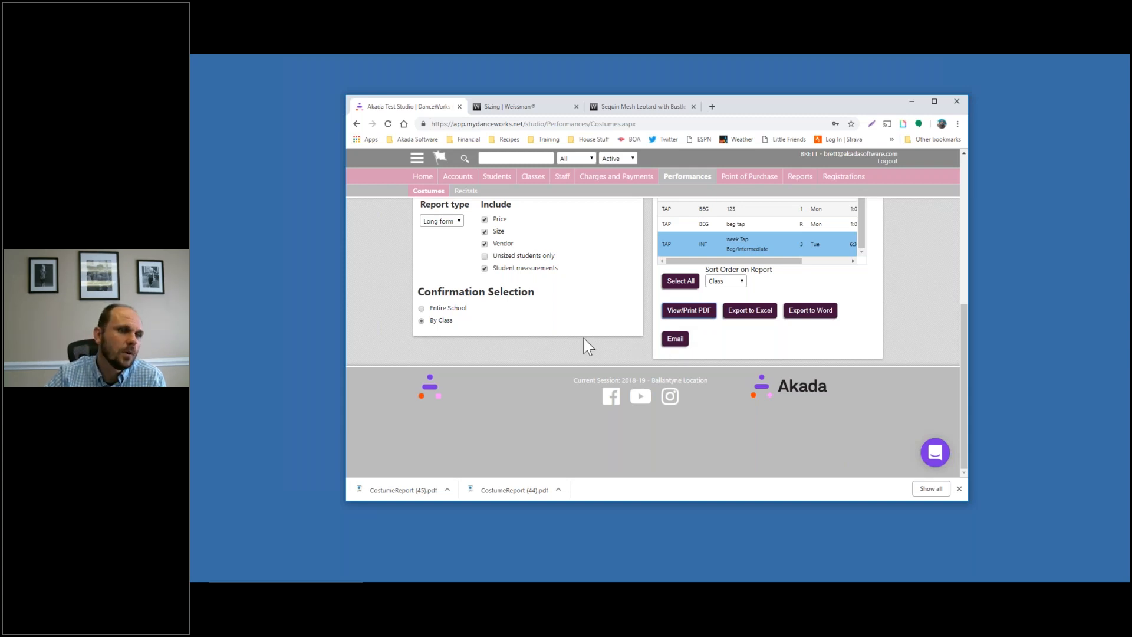
pyautogui.scroll(1, 588, 347)
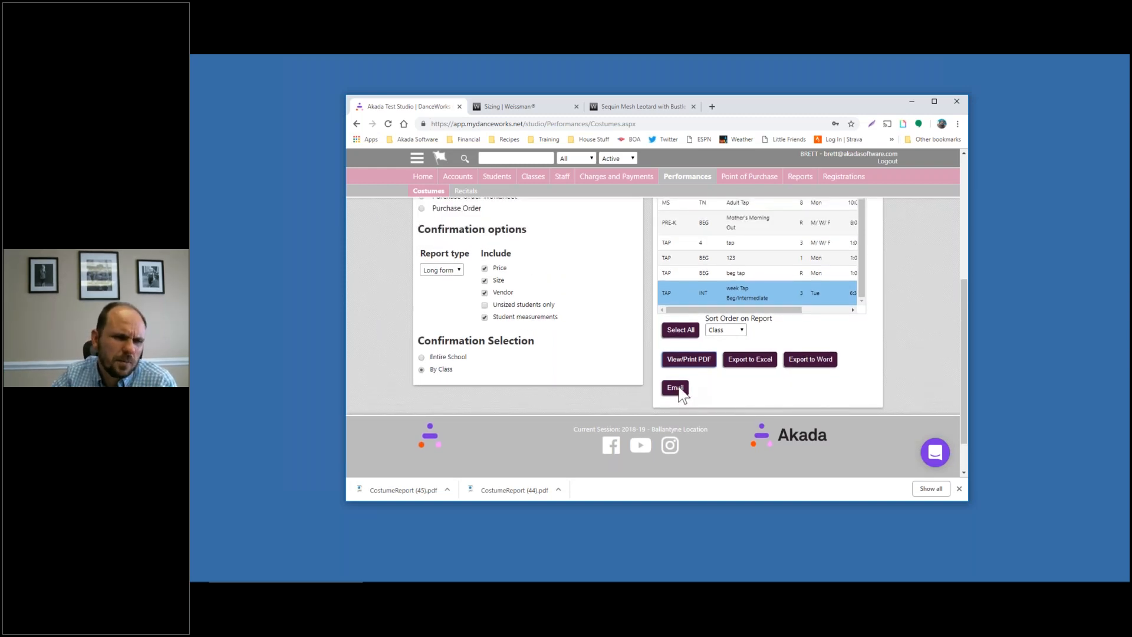
pyautogui.scroll(2, 642, 376)
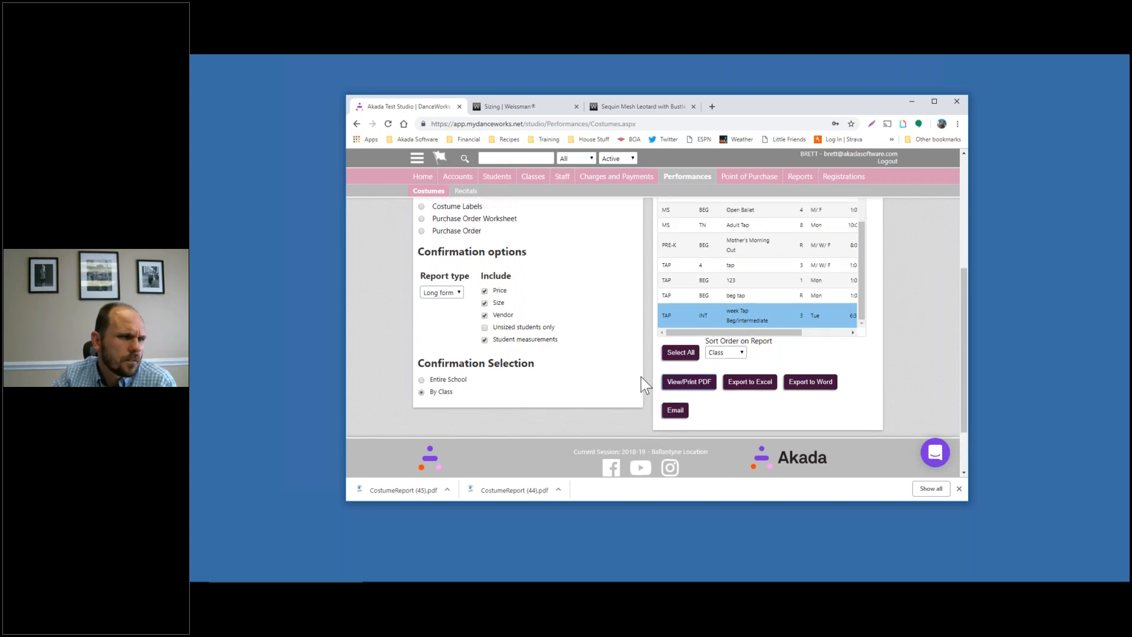
pyautogui.scroll(3, 641, 377)
pyautogui.scroll(-3, 641, 377)
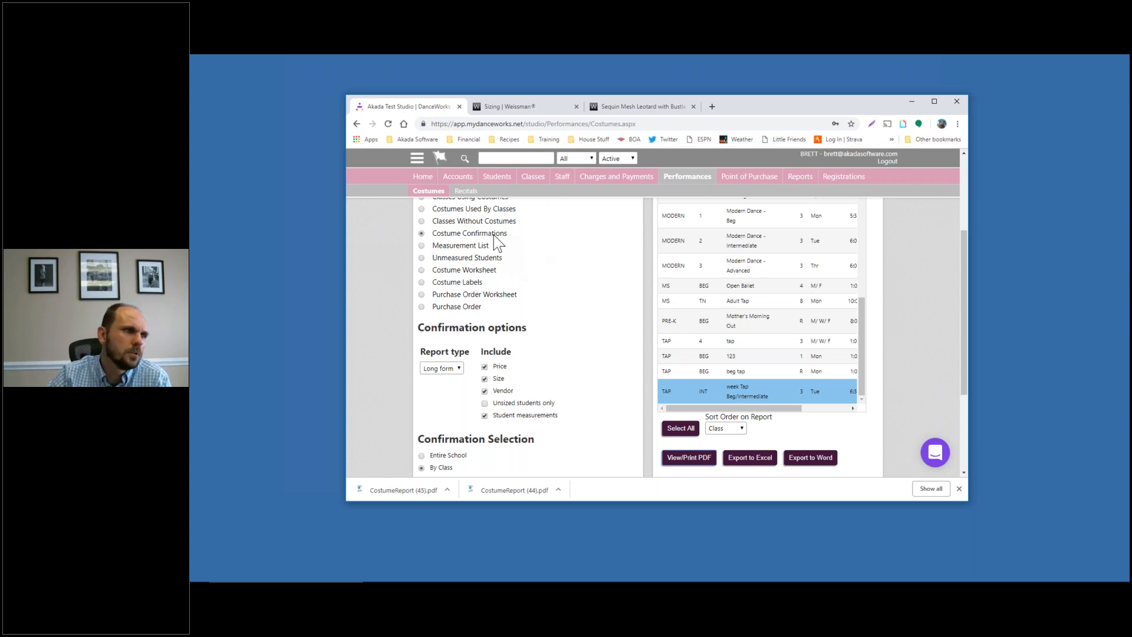
# Generate and open a Costume Worksheet PDF for the TAP INT week Tap class
pyautogui.click(483, 246)
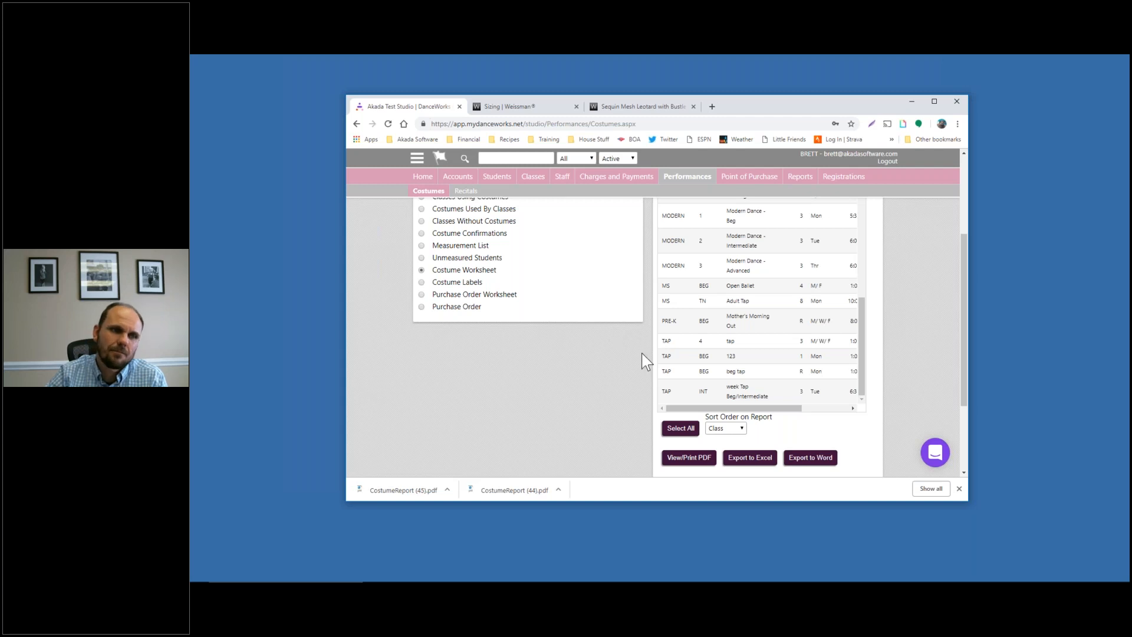
pyautogui.click(717, 390)
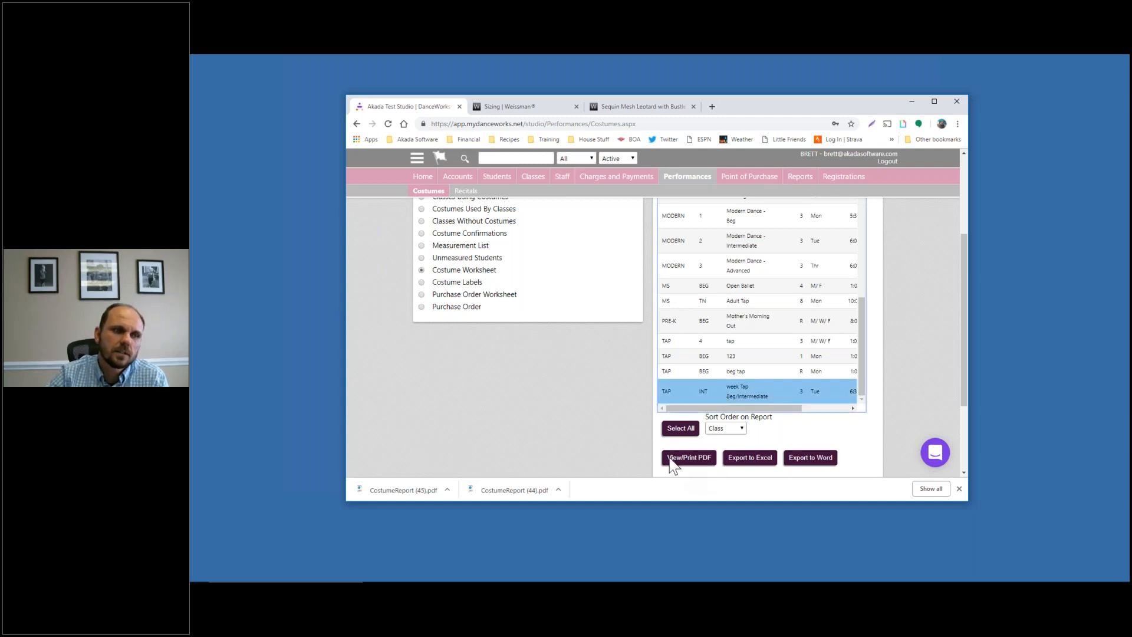
pyautogui.click(699, 466)
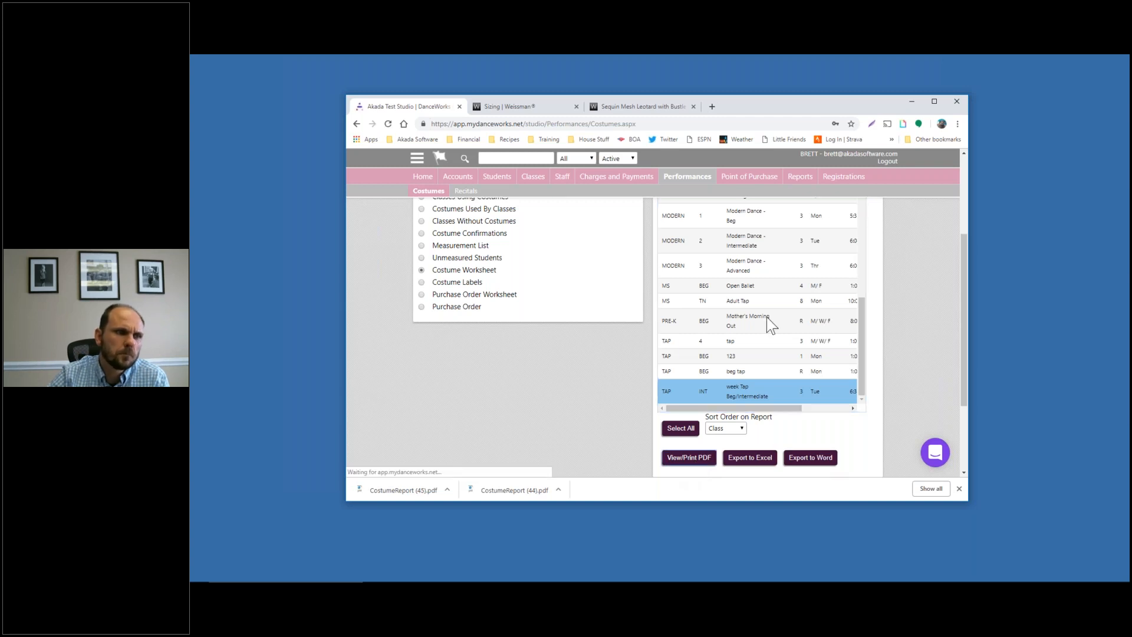
pyautogui.click(393, 492)
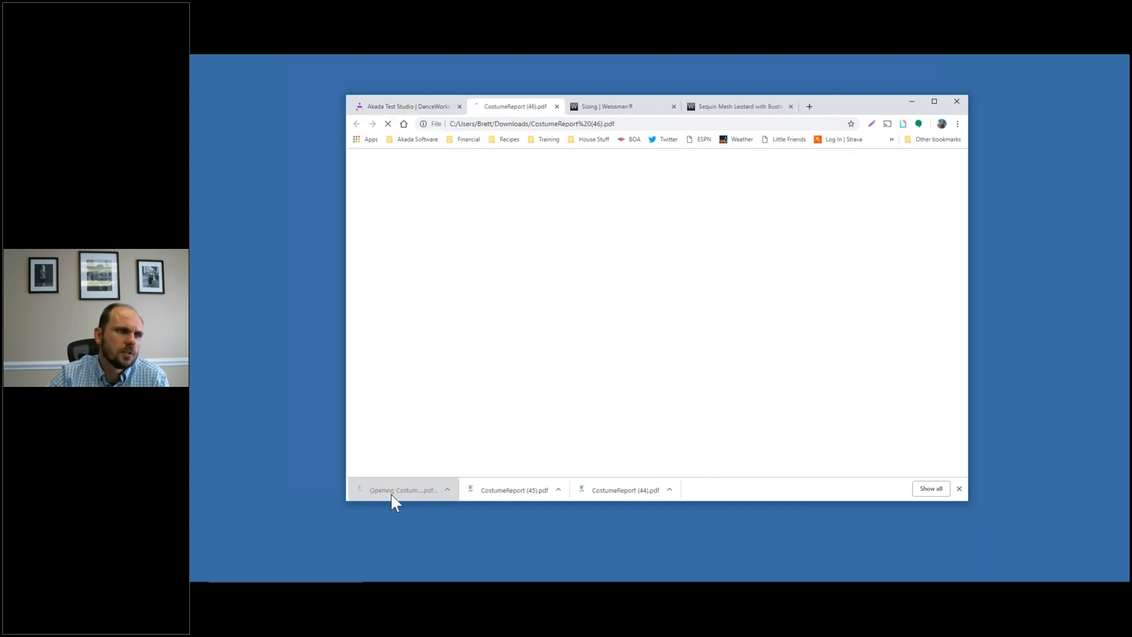
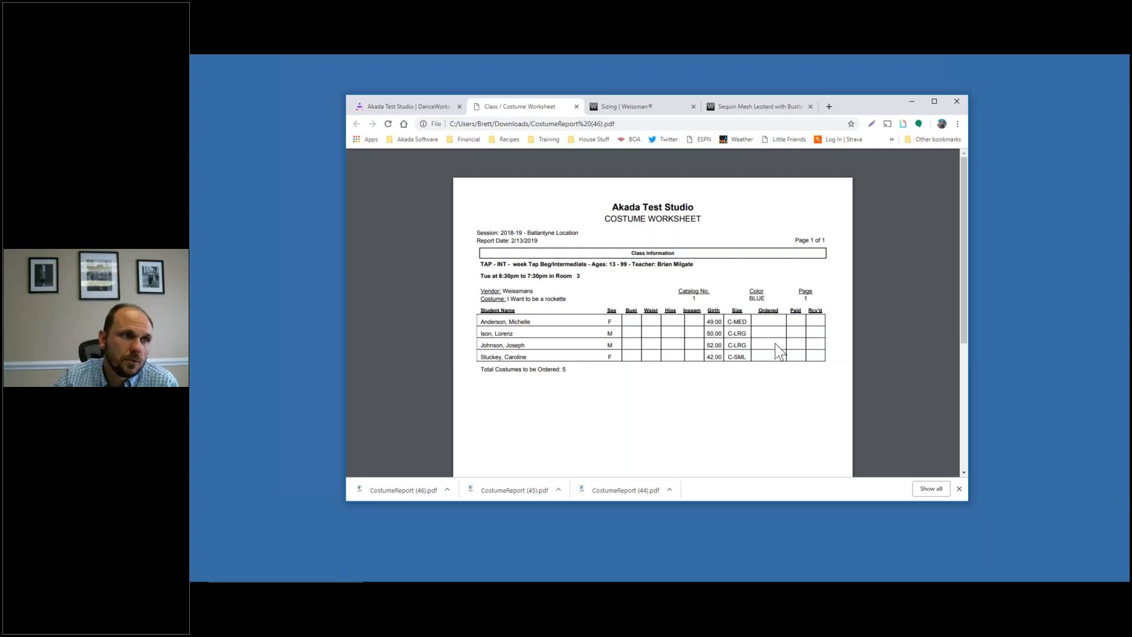
# Close the TAP INT week Tap Costume Worksheet PDF
pyautogui.scroll(-1, 621, 259)
pyautogui.scroll(-3, 624, 253)
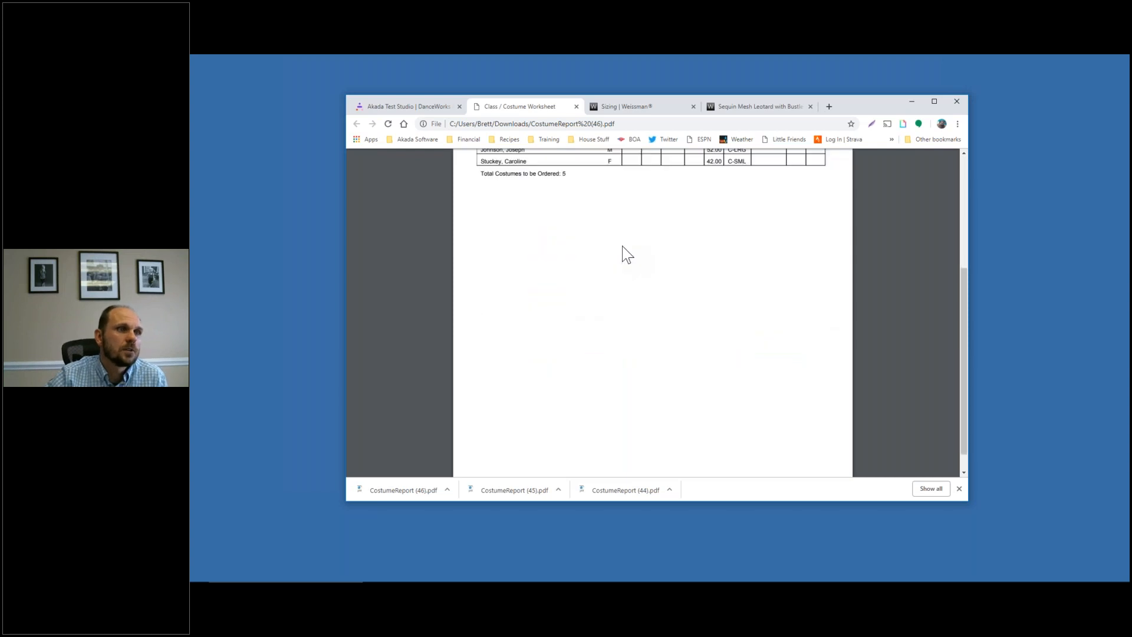
pyautogui.scroll(4, 624, 253)
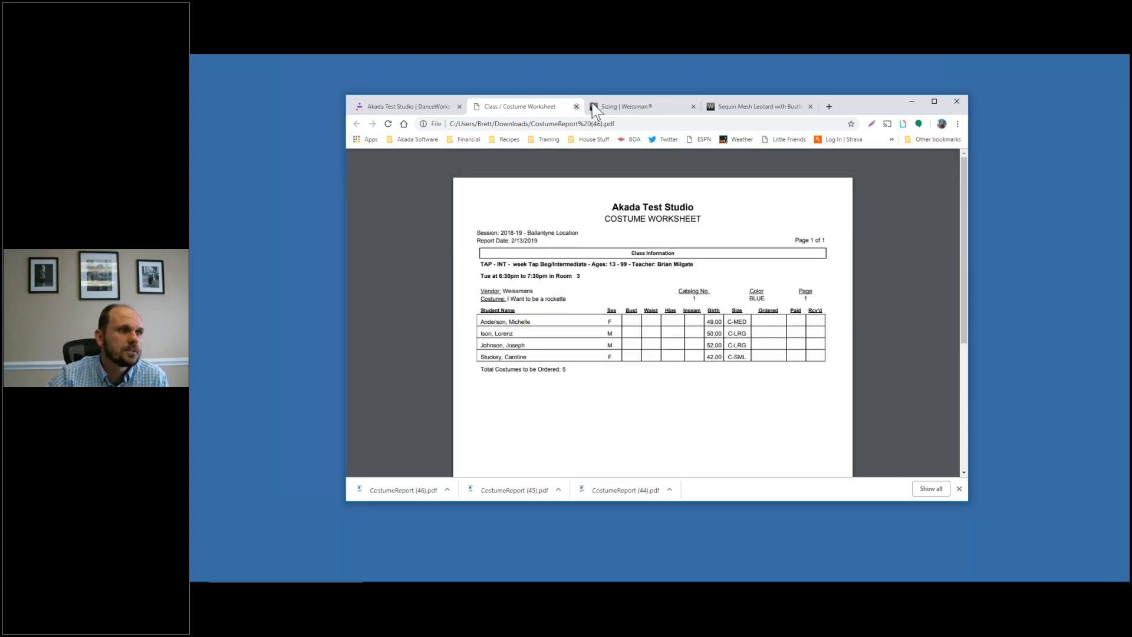
pyautogui.click(576, 106)
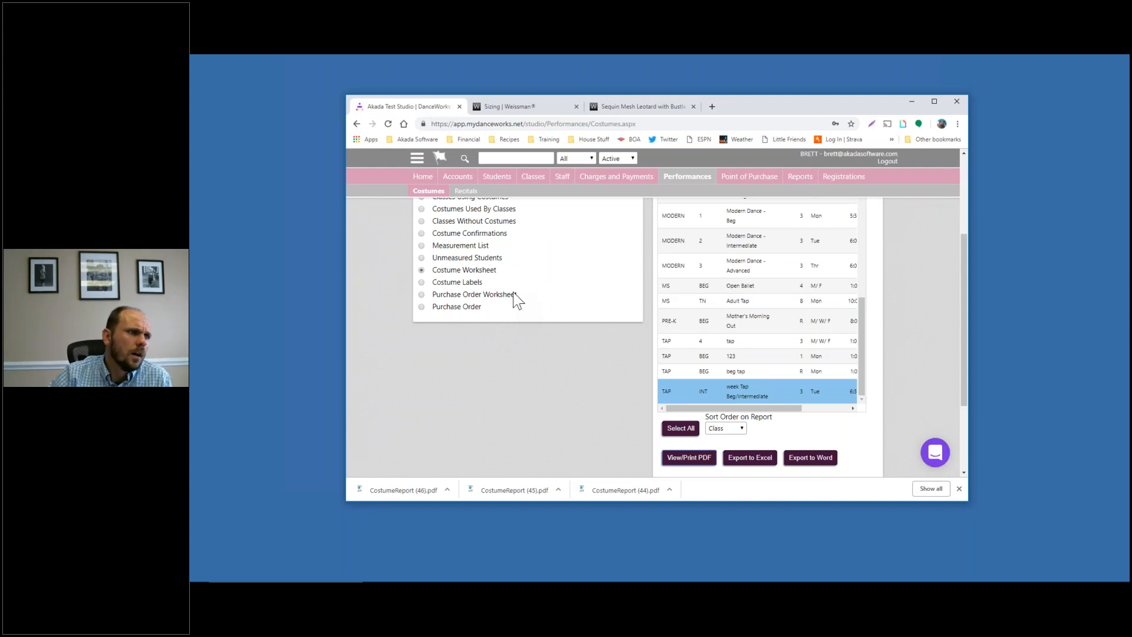
# Generate a Purchase Order Worksheet PDF for vendor Weissmans
pyautogui.click(494, 296)
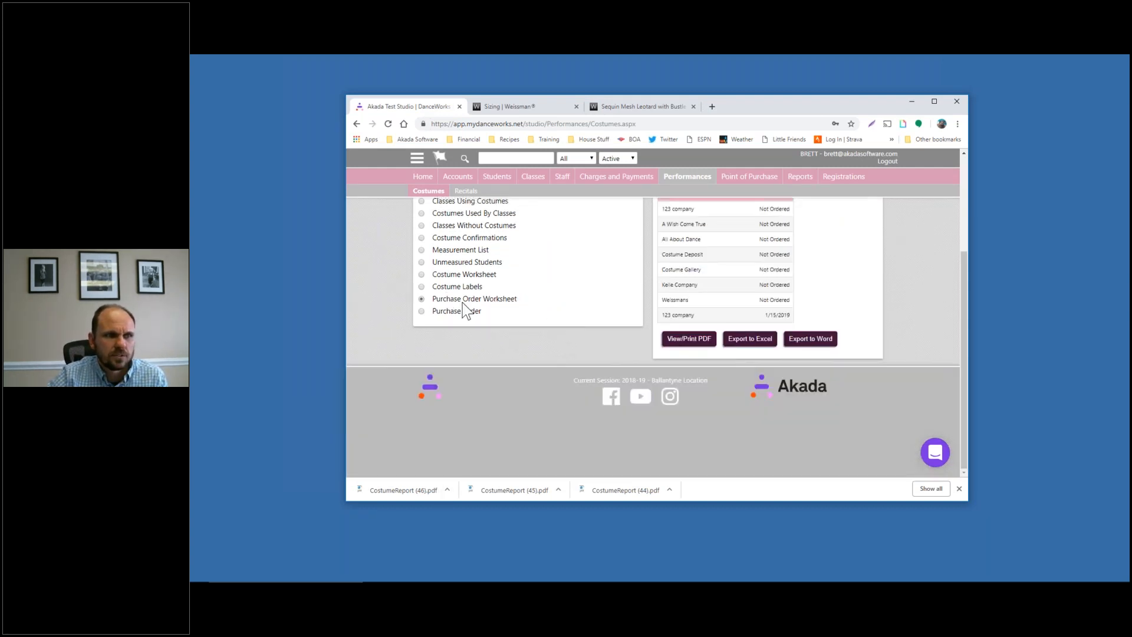
pyautogui.click(671, 341)
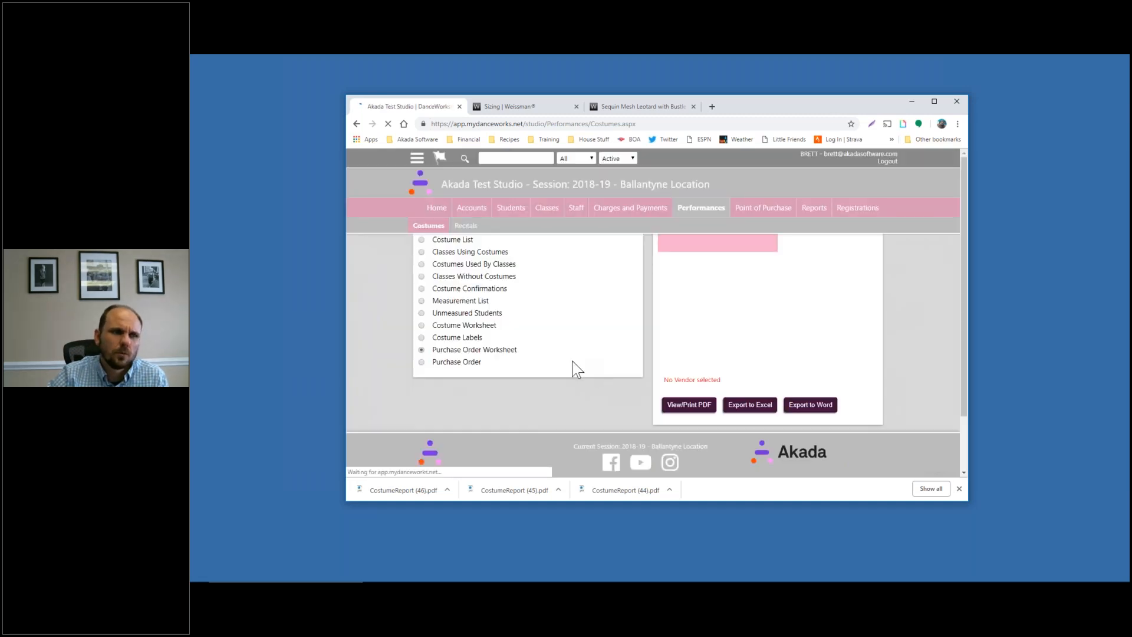
pyautogui.click(681, 305)
pyautogui.click(689, 354)
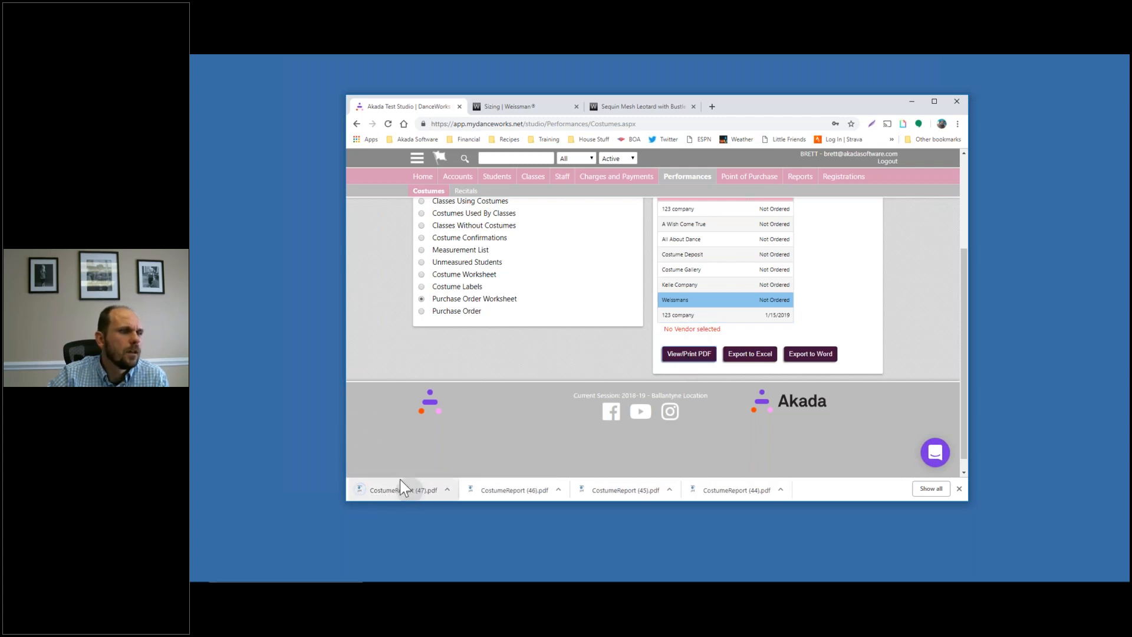
# Review the Weissmans worksheet in CostumeReport (47).pdf, then close it
pyautogui.click(399, 487)
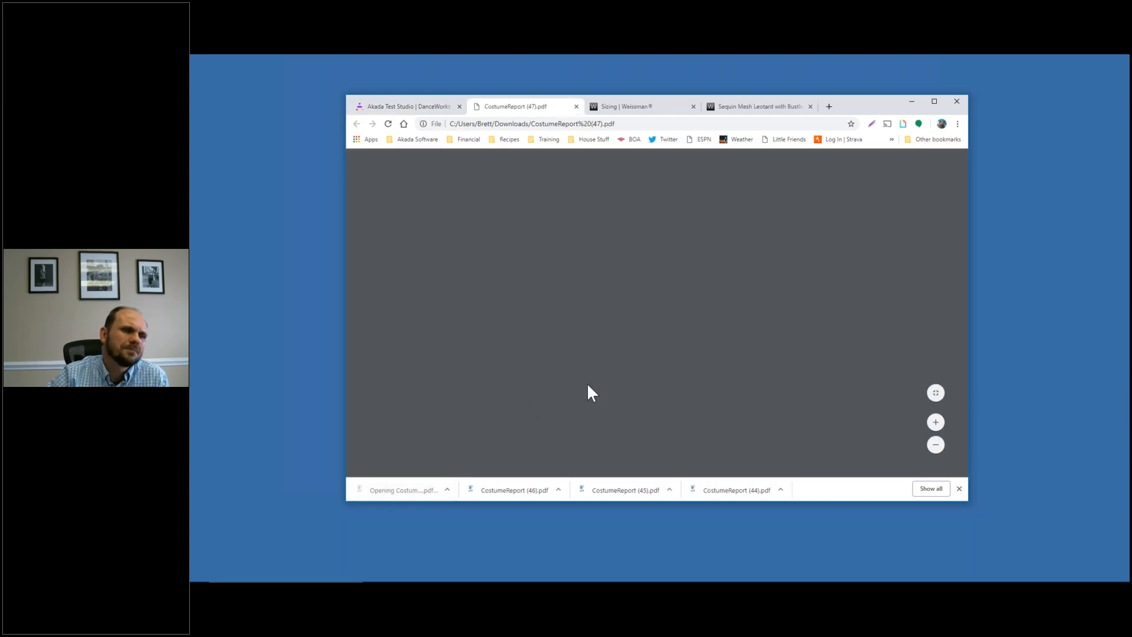
pyautogui.scroll(-3, 589, 295)
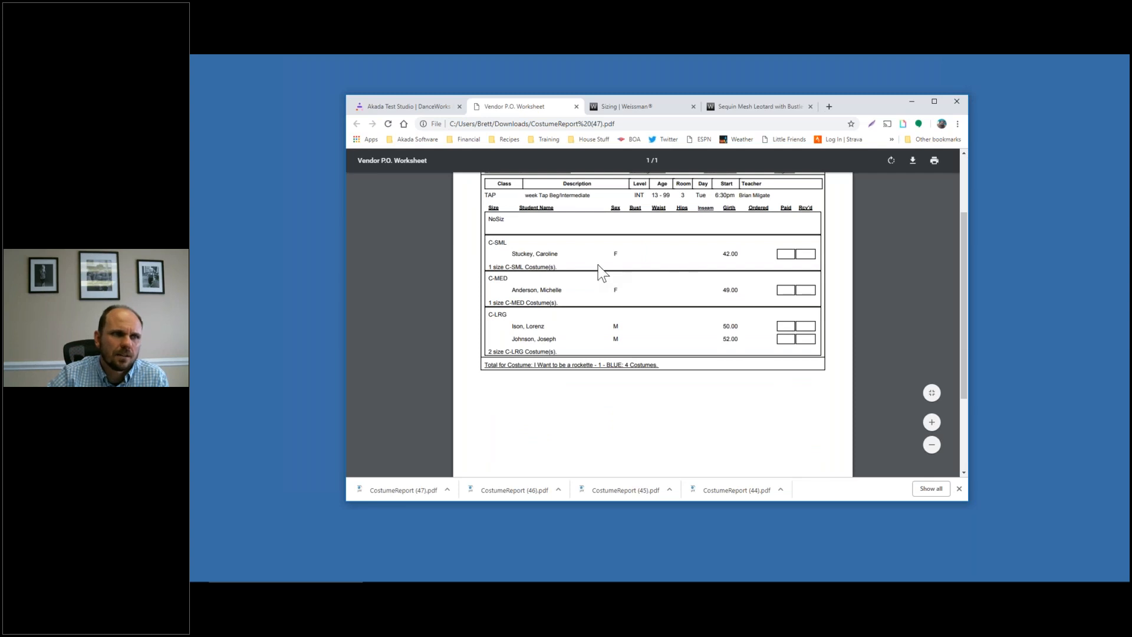
pyautogui.scroll(1, 607, 274)
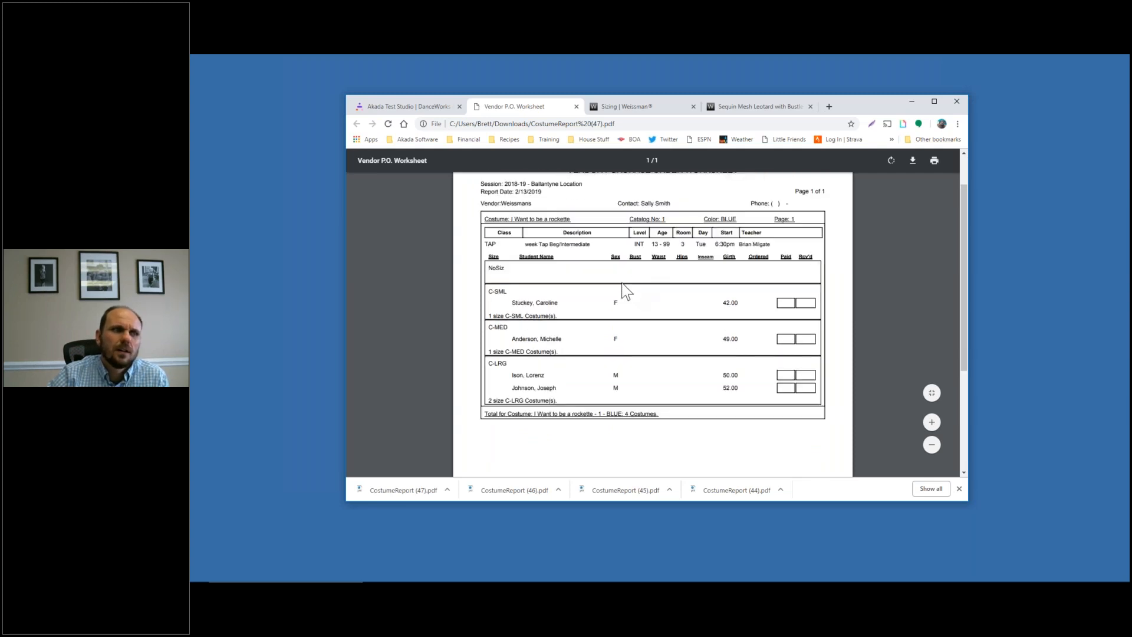
pyautogui.scroll(-1, 626, 291)
pyautogui.scroll(1, 518, 275)
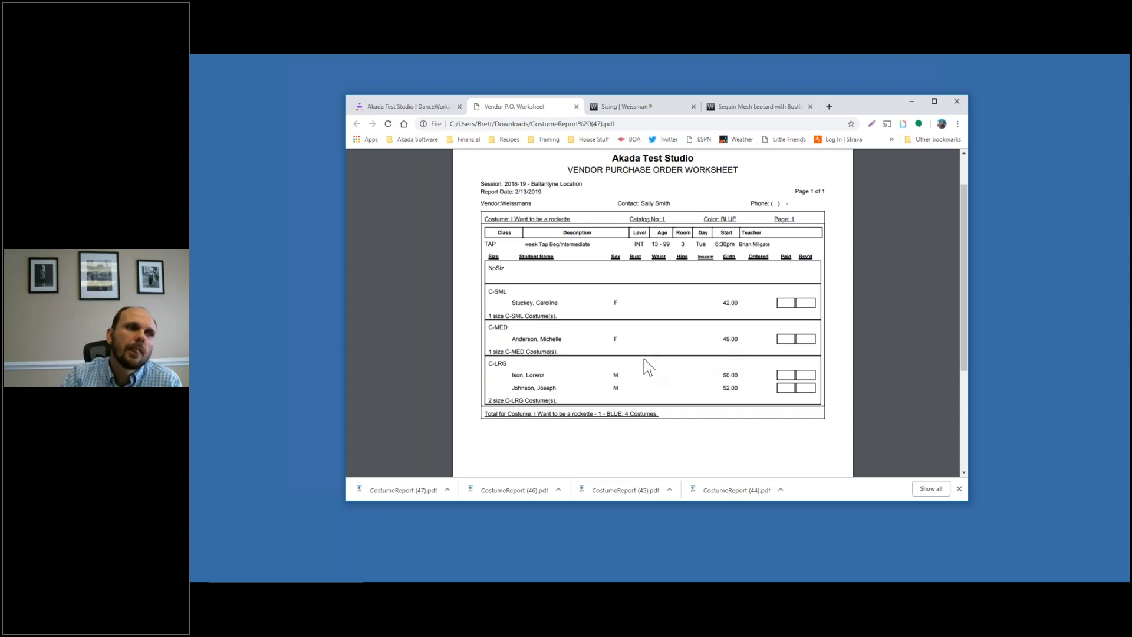
pyautogui.scroll(-1, 730, 309)
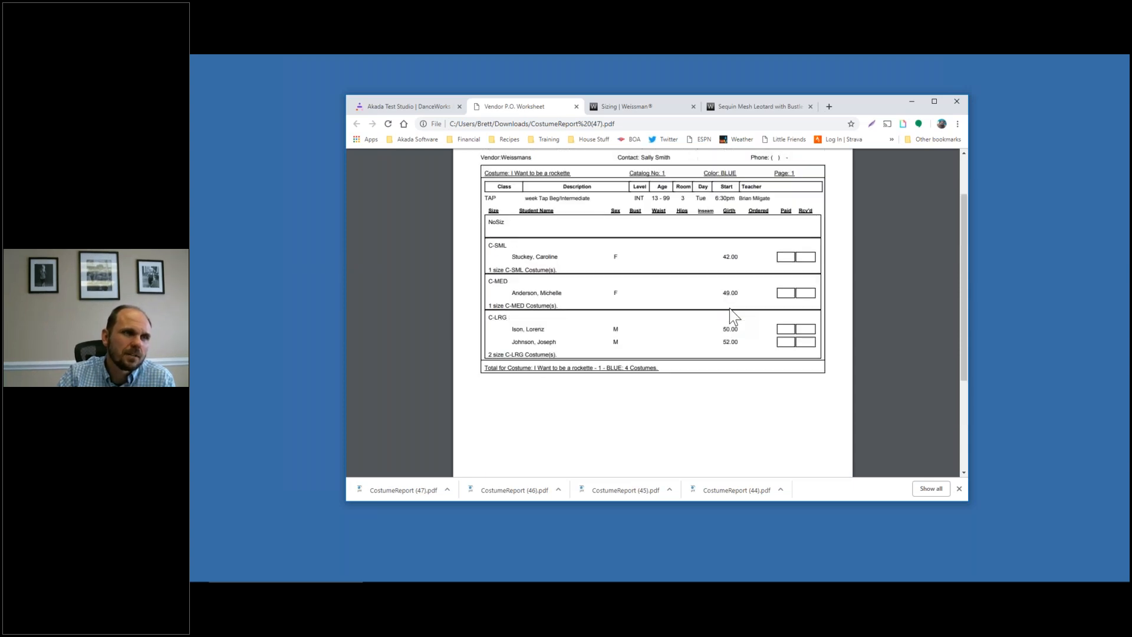
pyautogui.scroll(2, 649, 177)
pyautogui.click(576, 106)
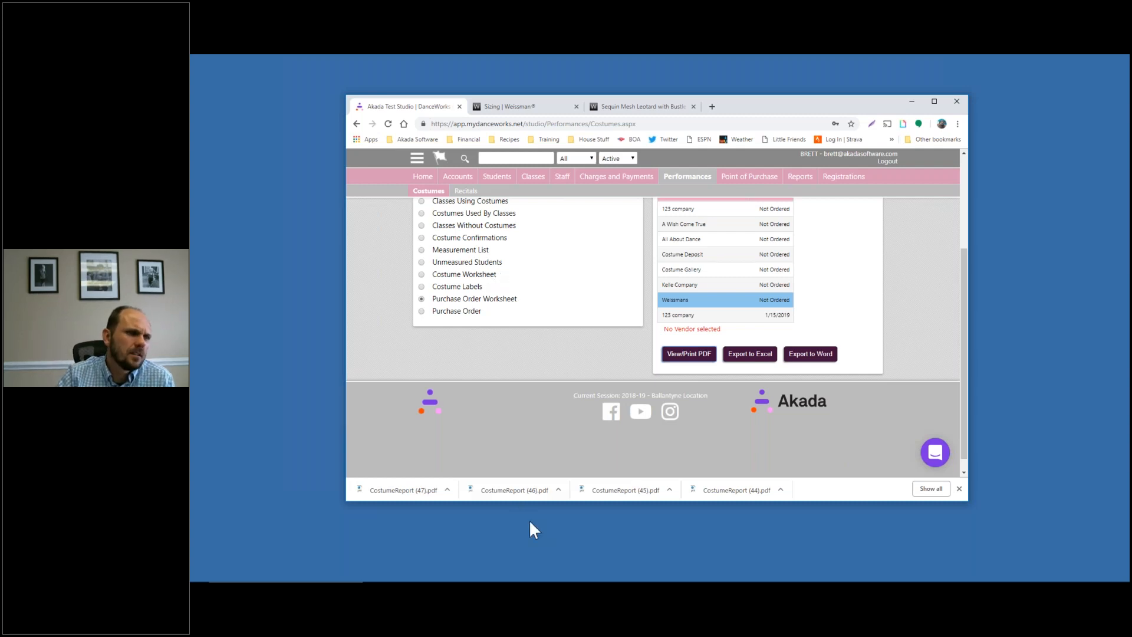
# Reopen and close the earlier CostumeReport (46).pdf worksheet, back on Costume Reports
pyautogui.click(509, 497)
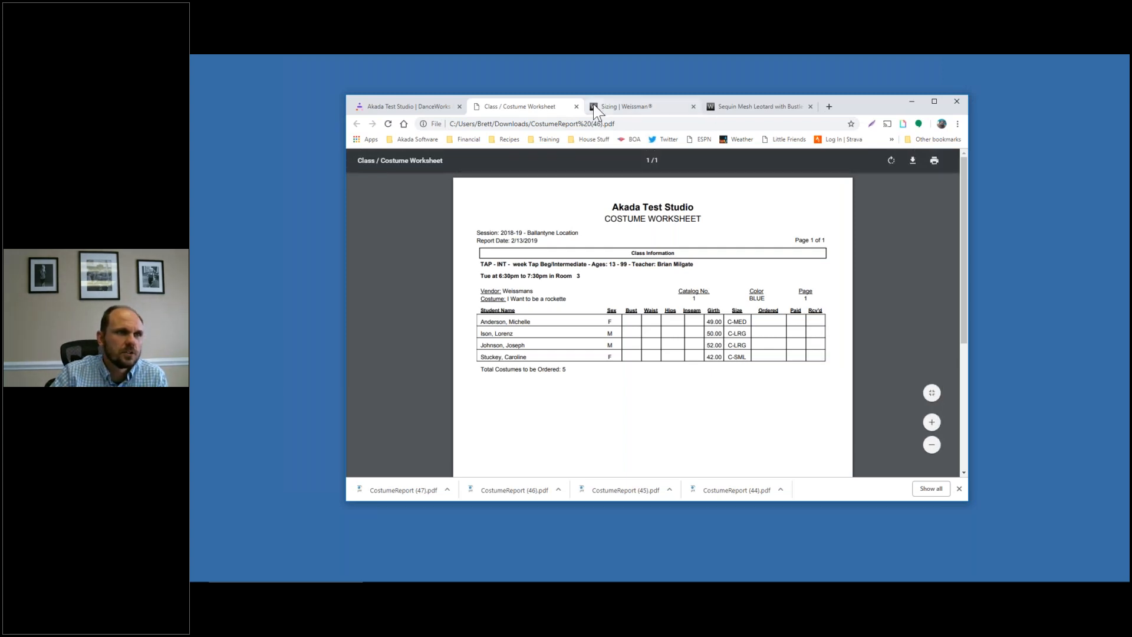
pyautogui.click(577, 107)
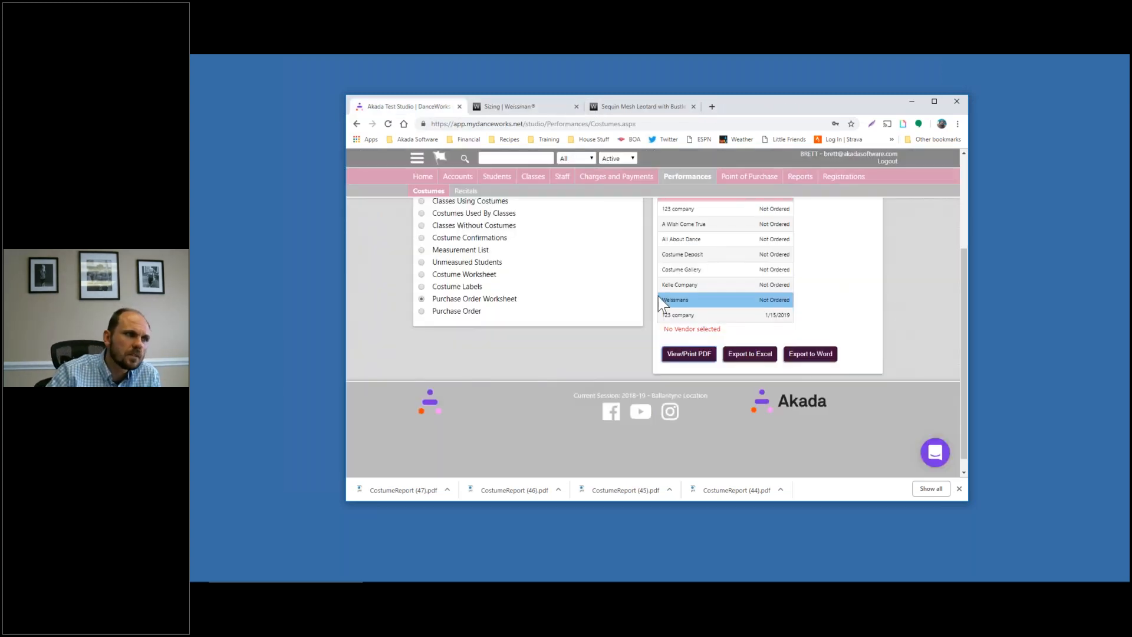
pyautogui.scroll(2, 563, 354)
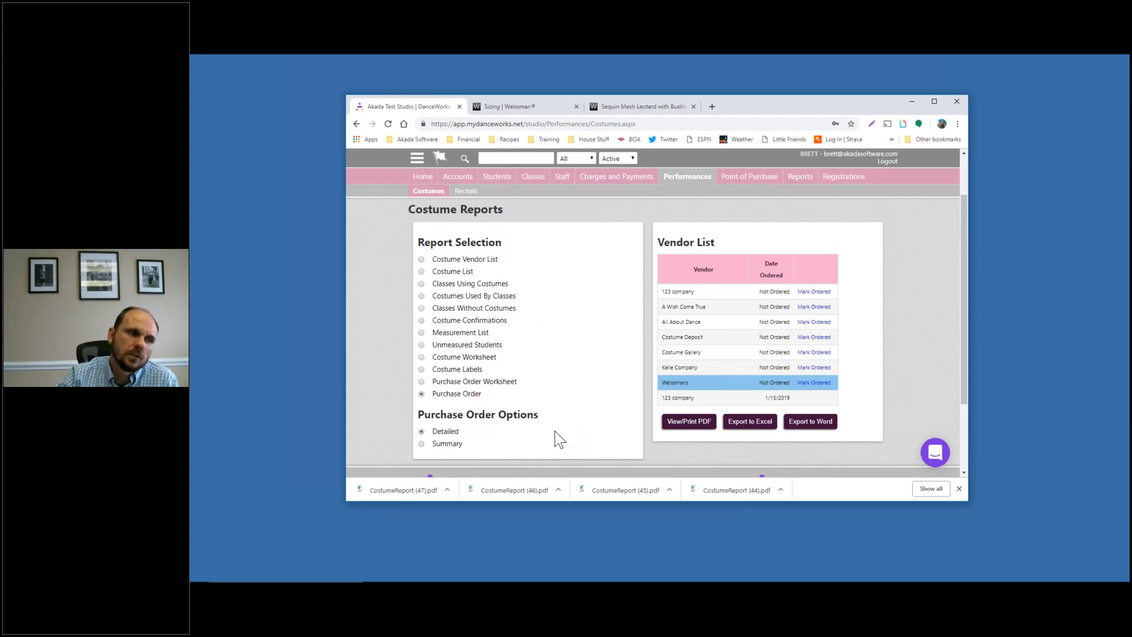
# Generate and review the Summary Purchase Order: four rockette costumes totalling $240.00
pyautogui.click(958, 489)
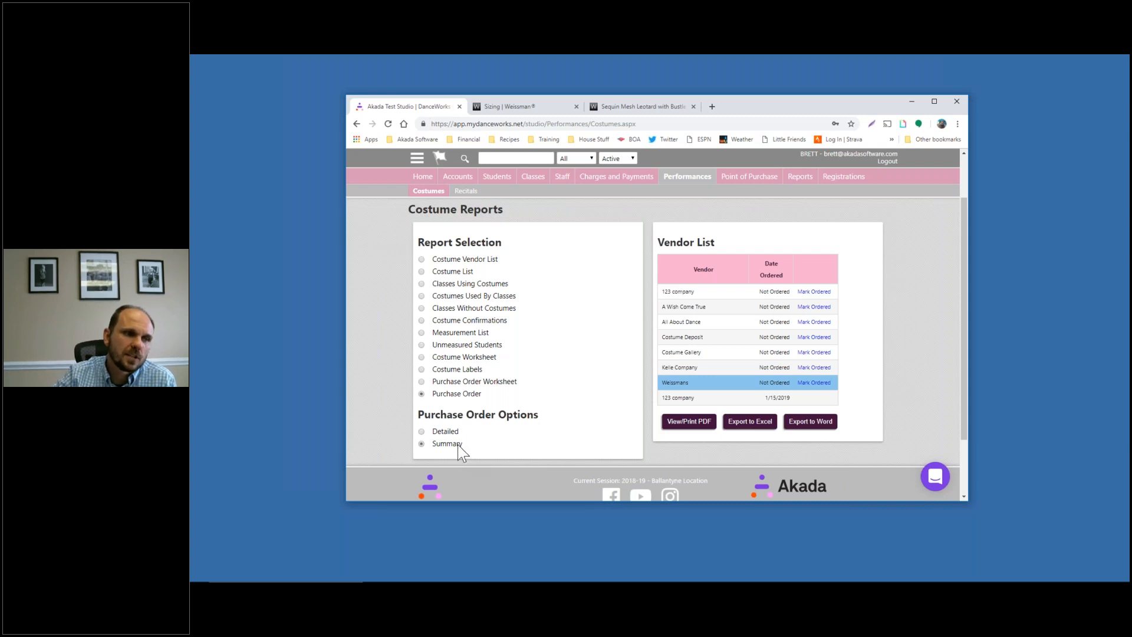
pyautogui.click(697, 424)
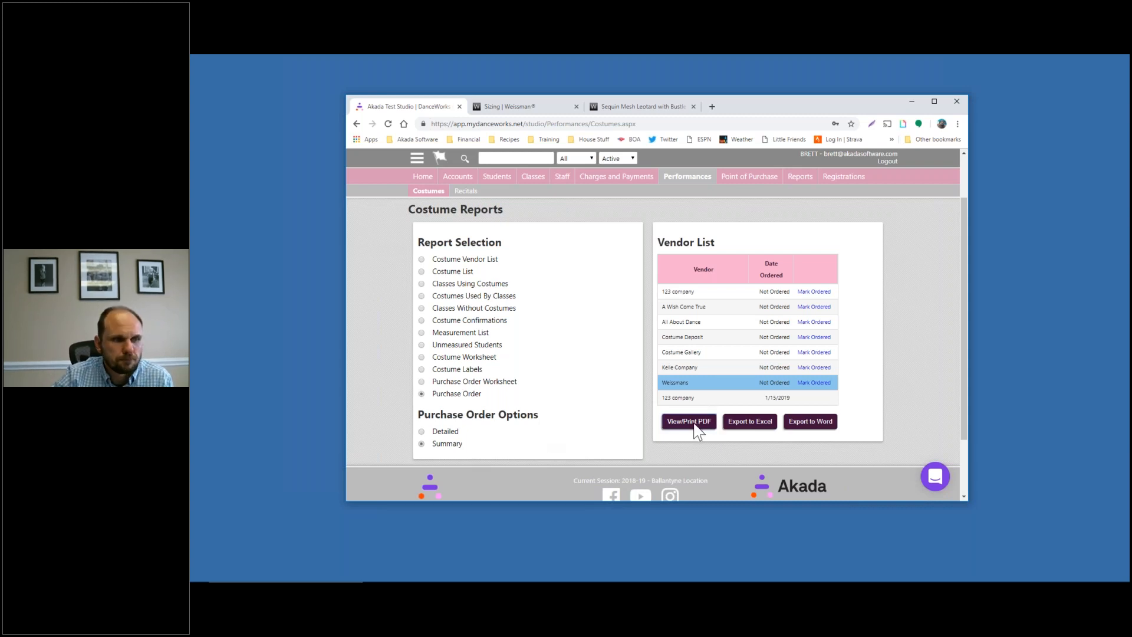
pyautogui.click(395, 492)
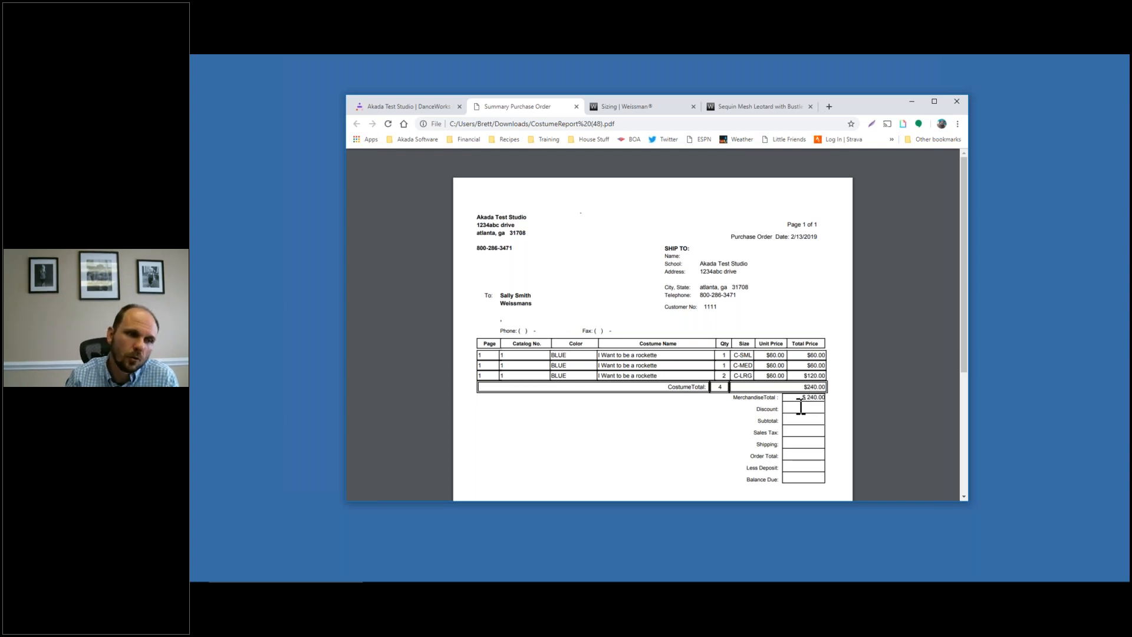
pyautogui.scroll(-1, 698, 392)
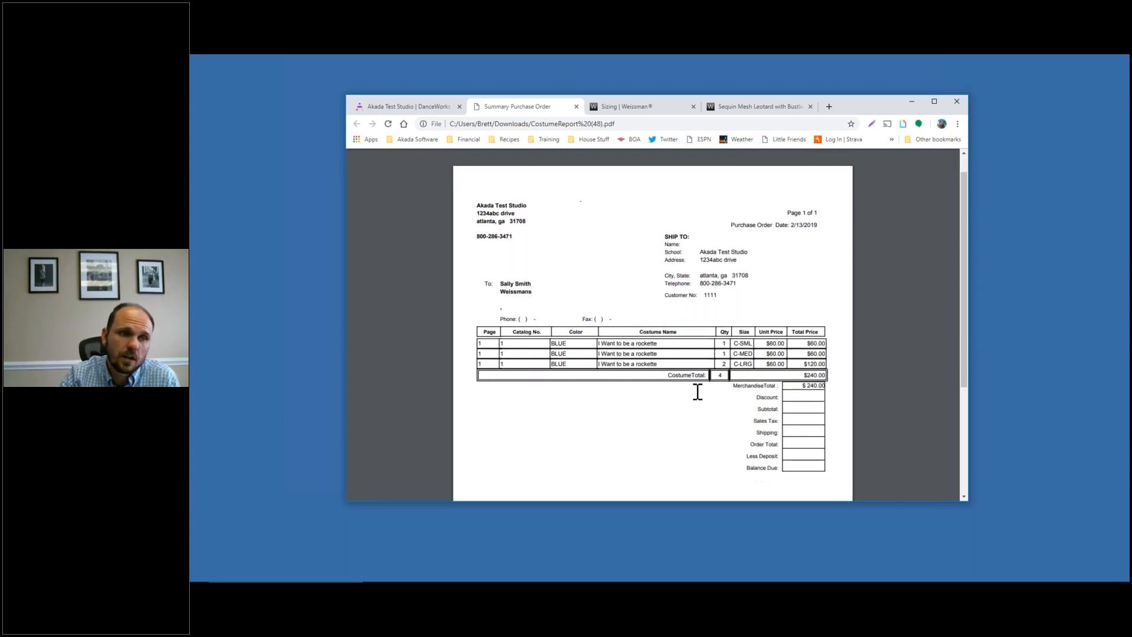
pyautogui.scroll(-1, 697, 393)
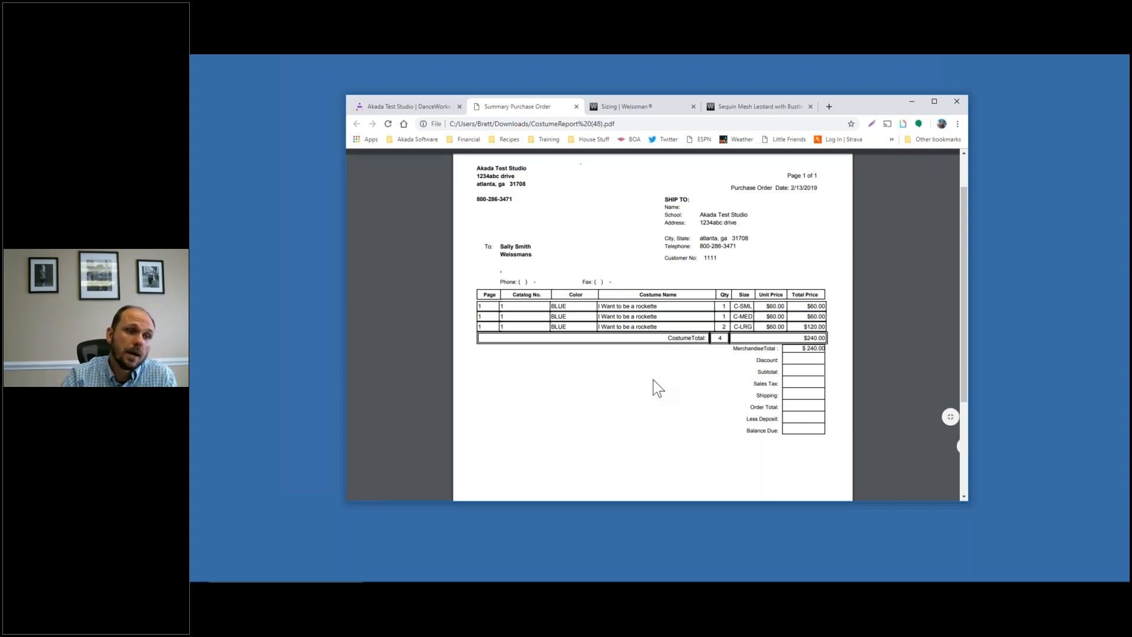
pyautogui.scroll(2, 658, 388)
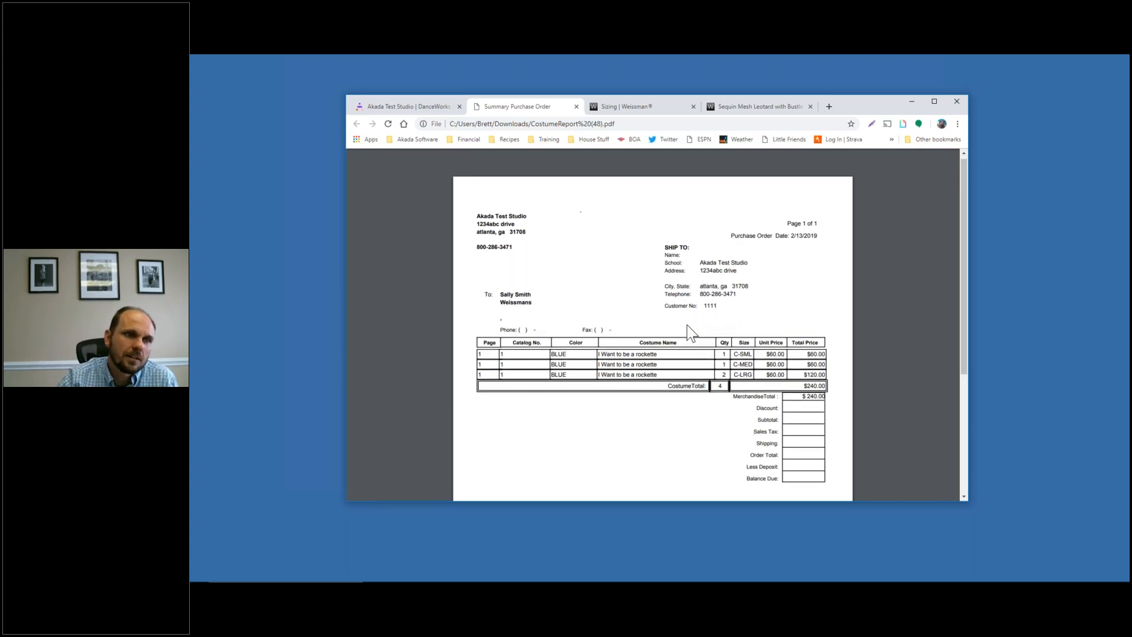
pyautogui.scroll(-1, 688, 324)
pyautogui.scroll(1, 590, 248)
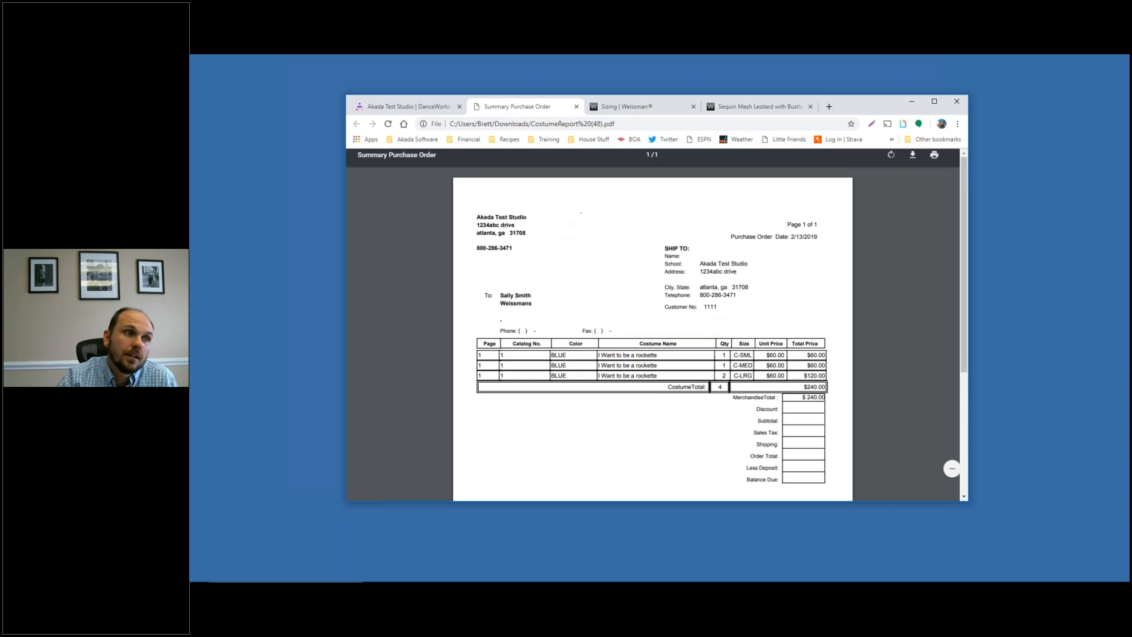
pyautogui.click(576, 107)
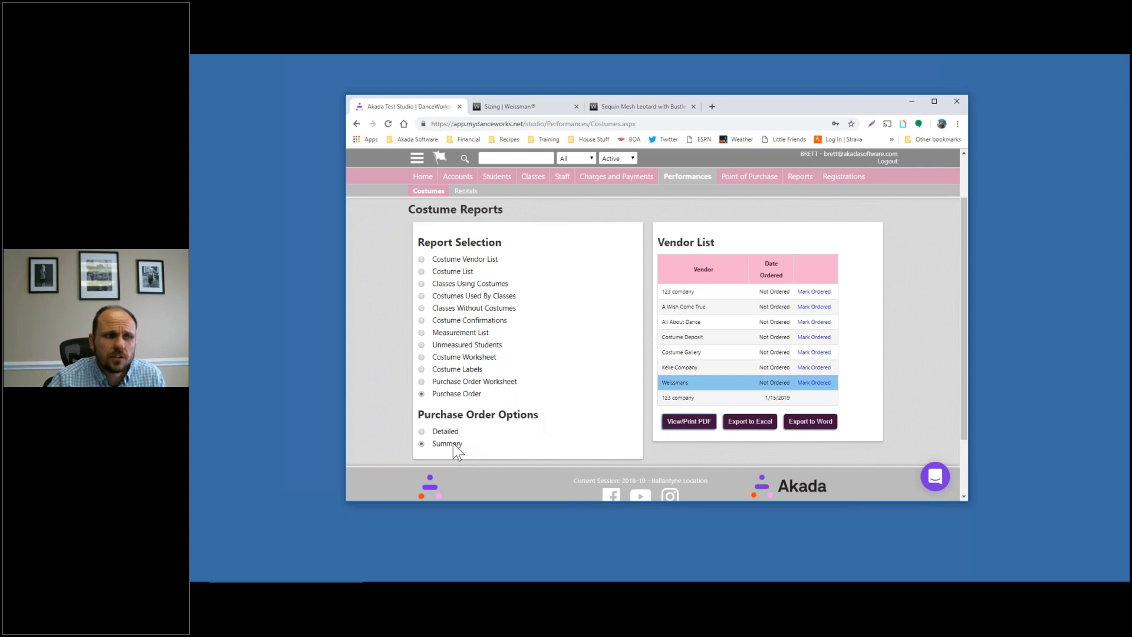
pyautogui.click(682, 426)
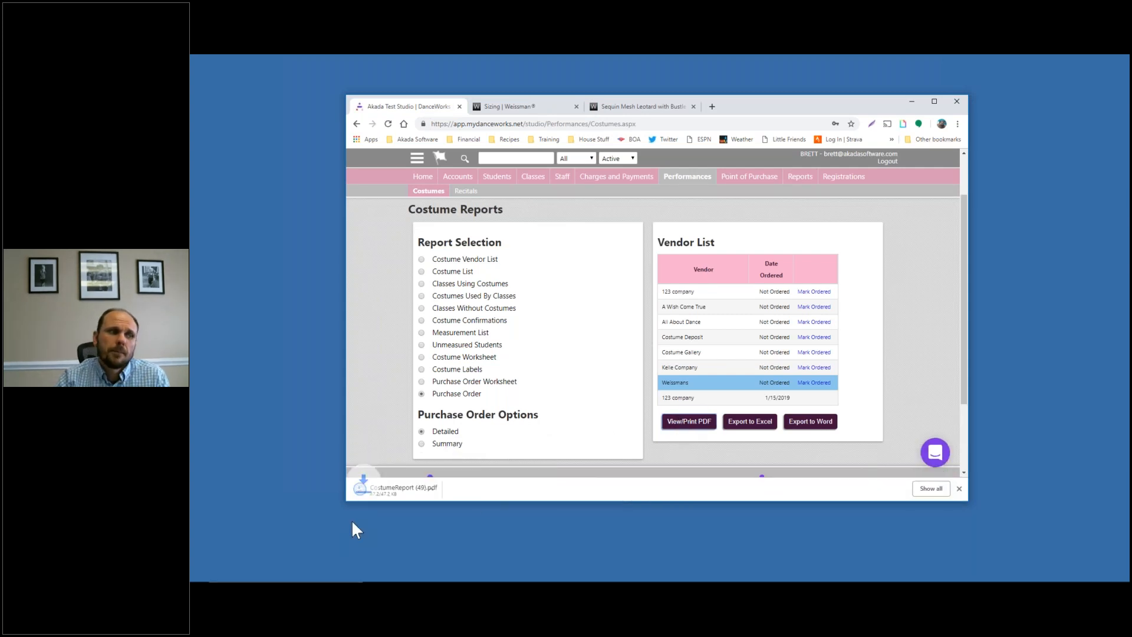
pyautogui.click(368, 494)
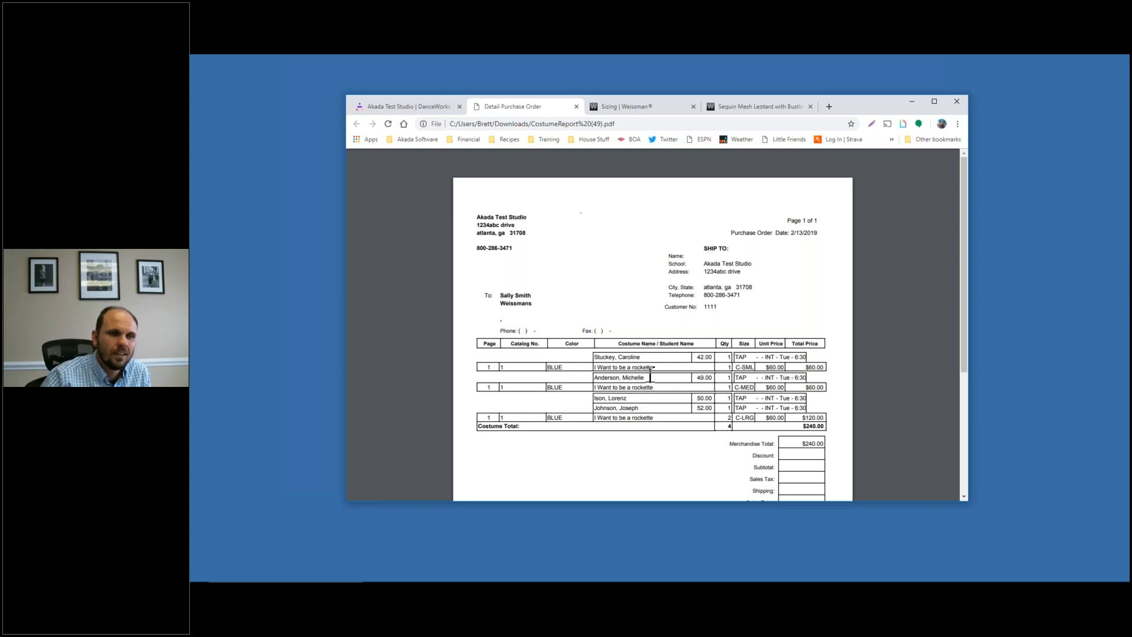
pyautogui.scroll(-1, 654, 406)
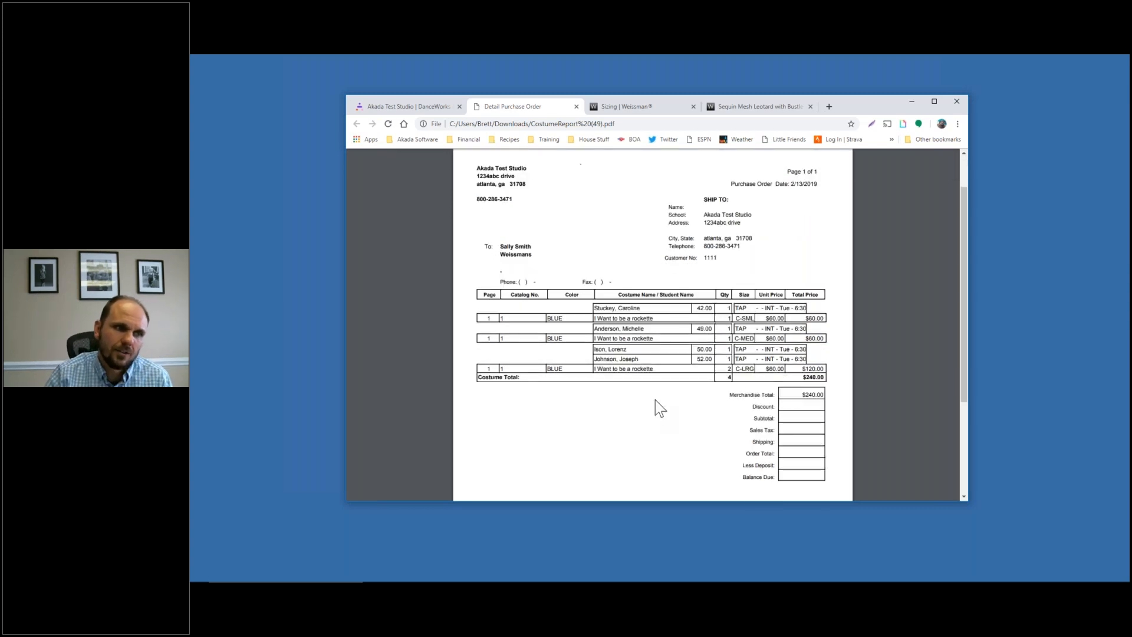
pyautogui.scroll(-2, 653, 394)
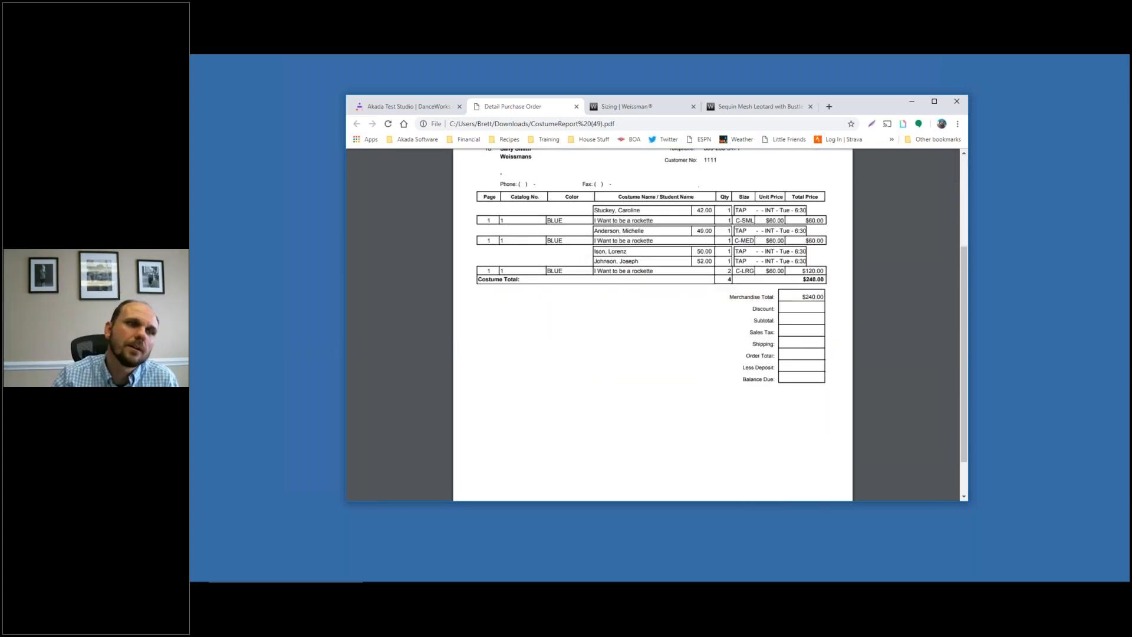
pyautogui.scroll(2, 693, 309)
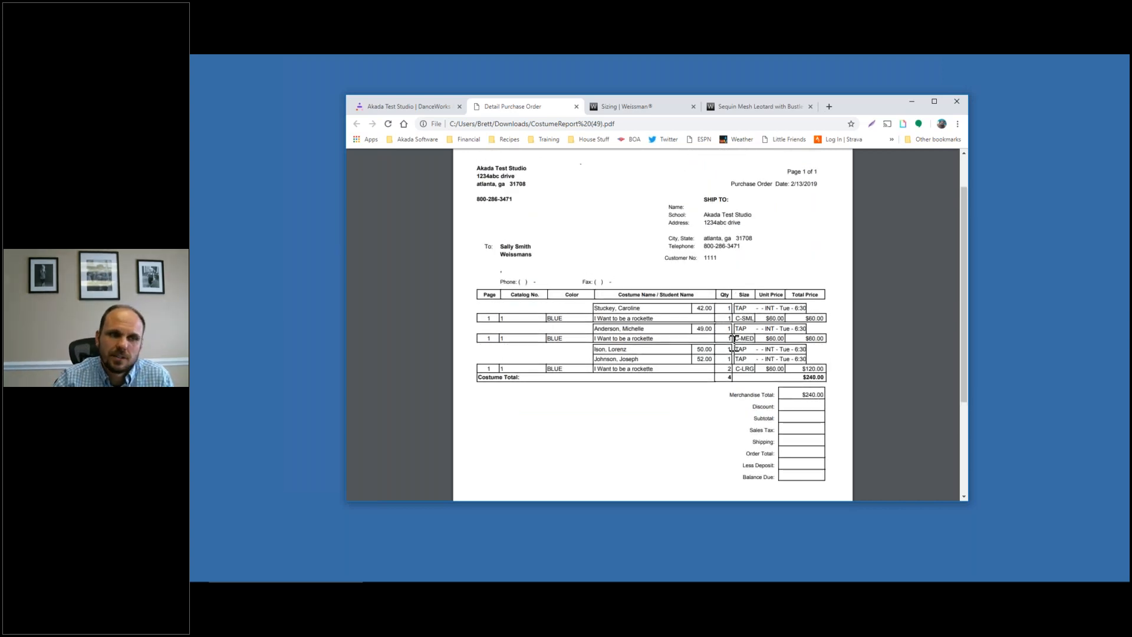
# Close the detailed purchase order PDF and scroll the Costume Reports page
pyautogui.click(576, 107)
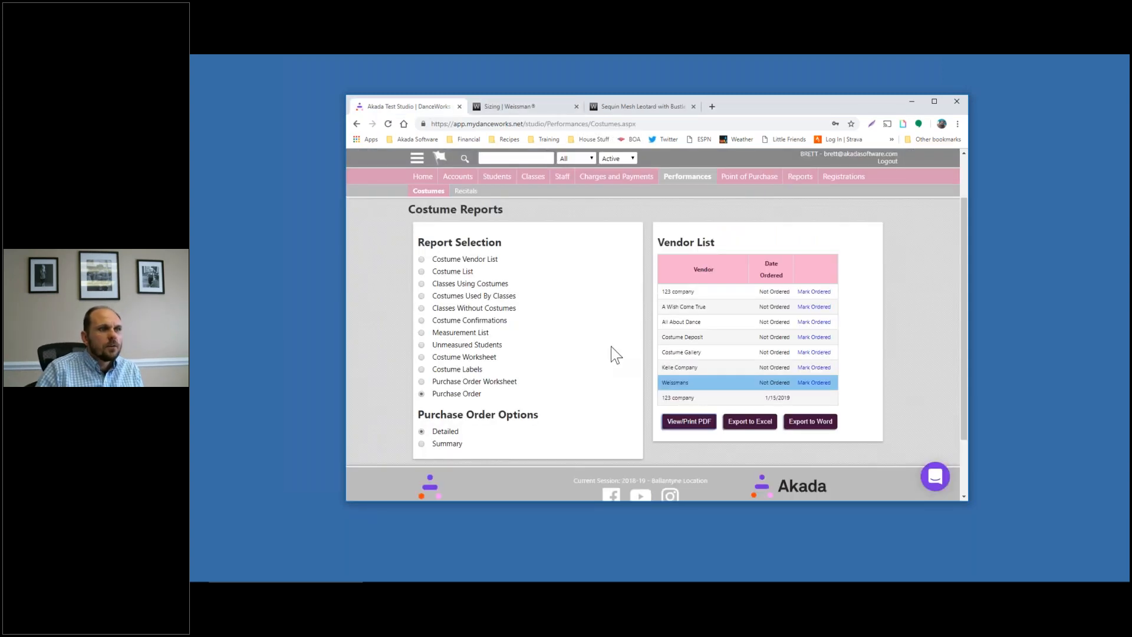
pyautogui.scroll(1, 611, 345)
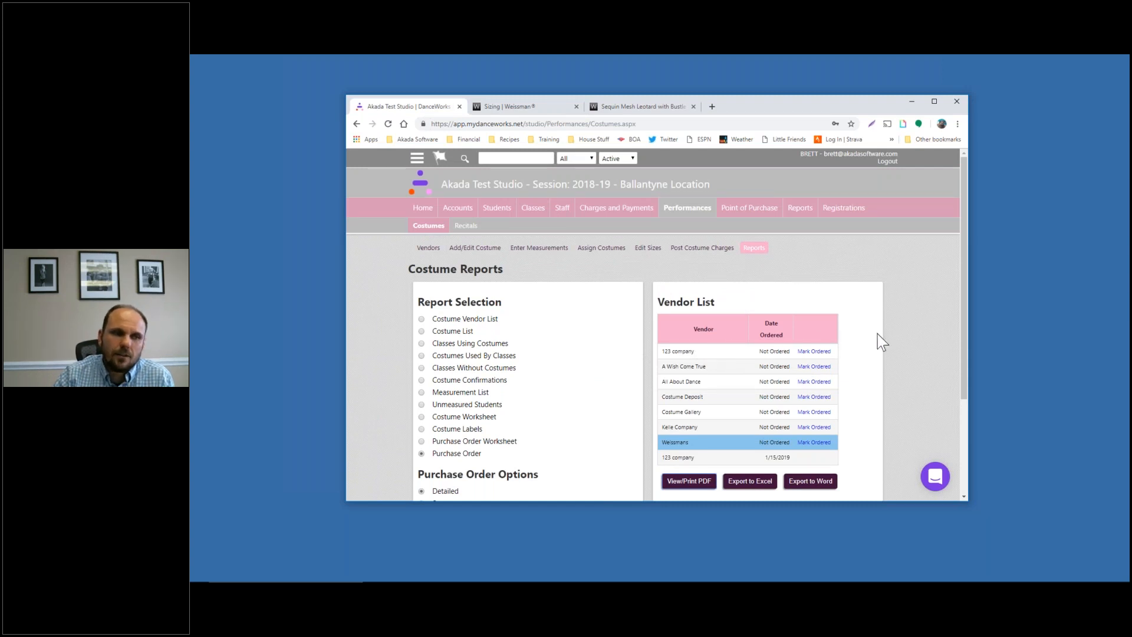
pyautogui.scroll(-1, 852, 345)
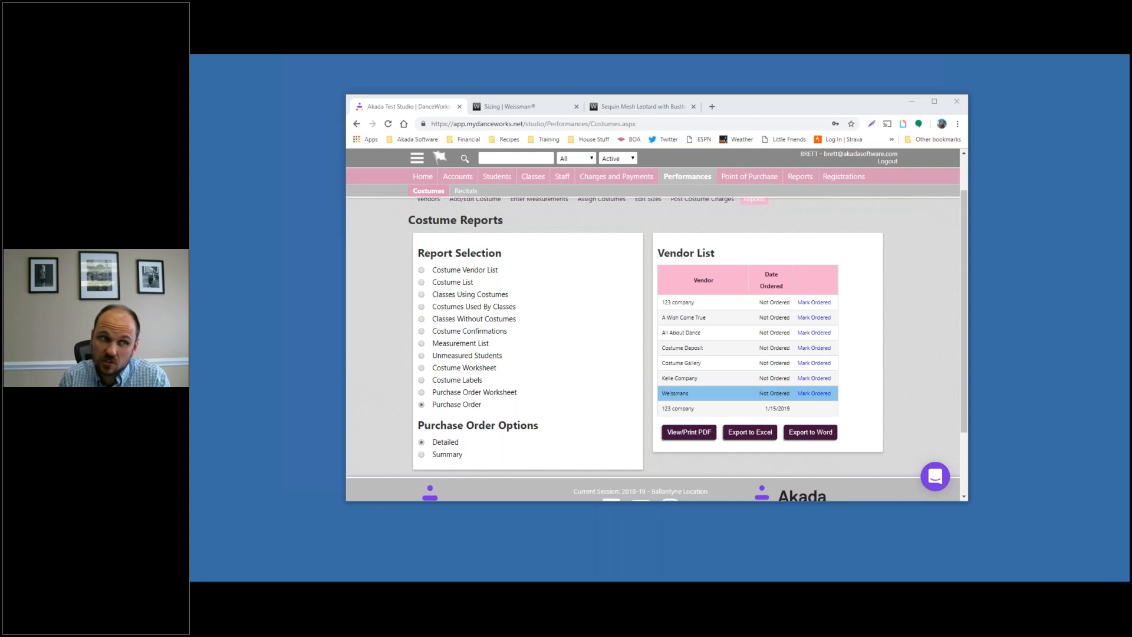
# Move from Classes to the Student List and open a student's Information page
pyautogui.click(538, 183)
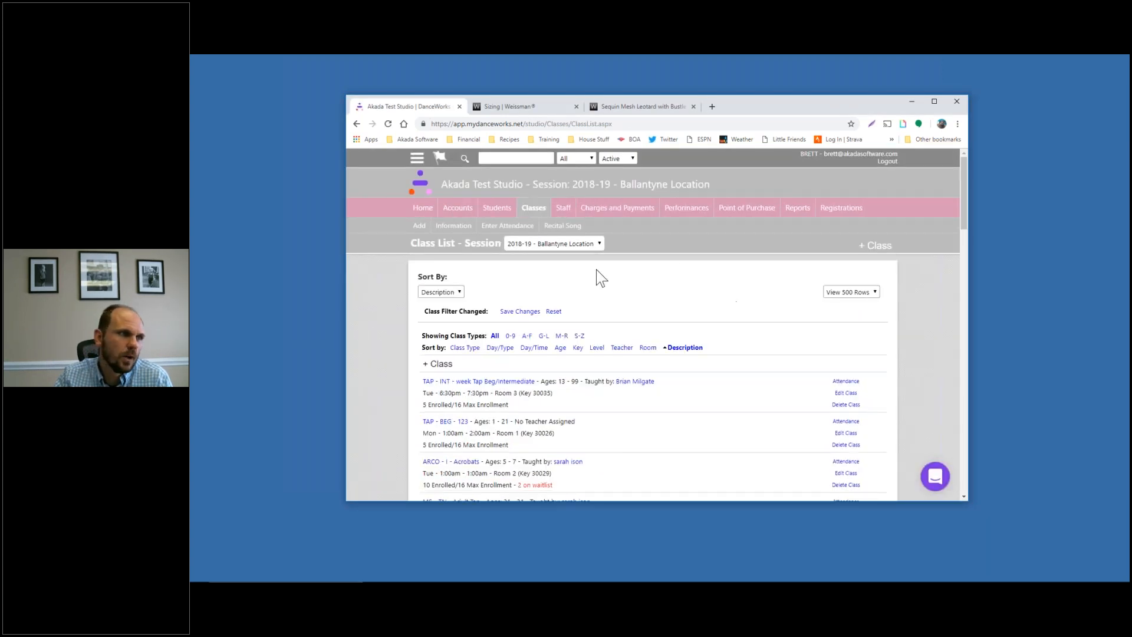
pyautogui.scroll(-1, 511, 306)
pyautogui.scroll(1, 505, 307)
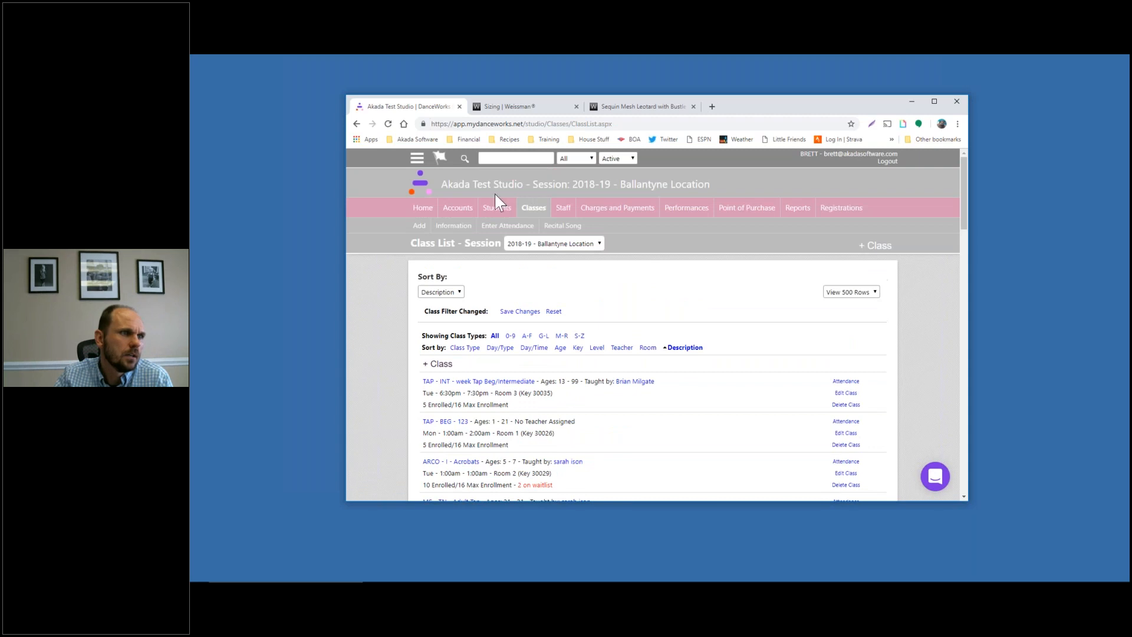
pyautogui.click(497, 210)
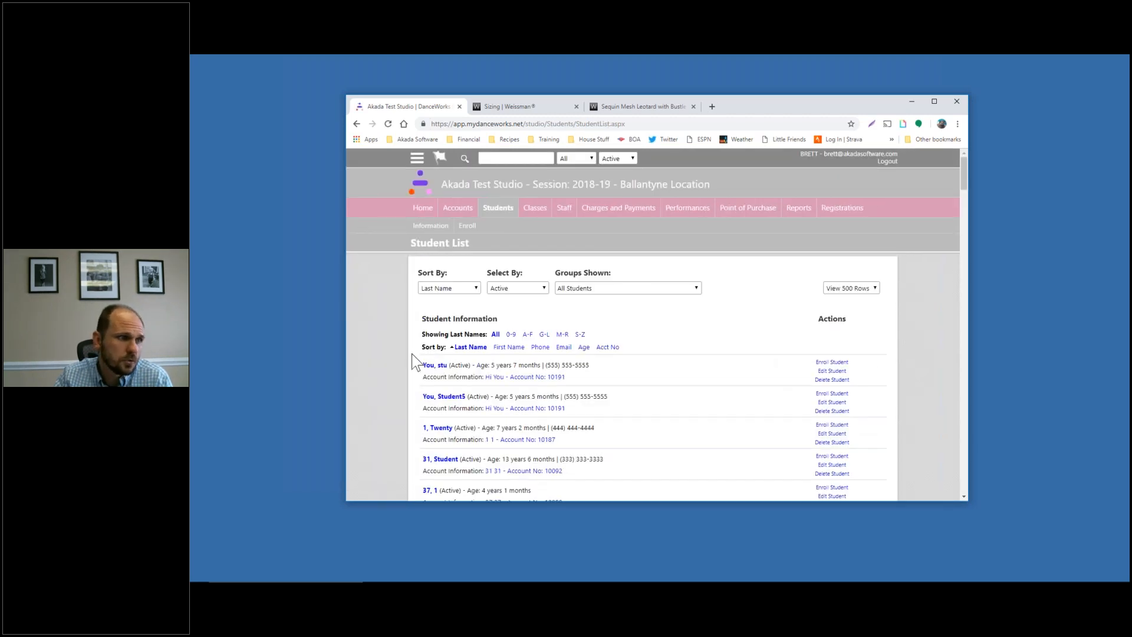
pyautogui.scroll(-5, 390, 341)
pyautogui.click(445, 371)
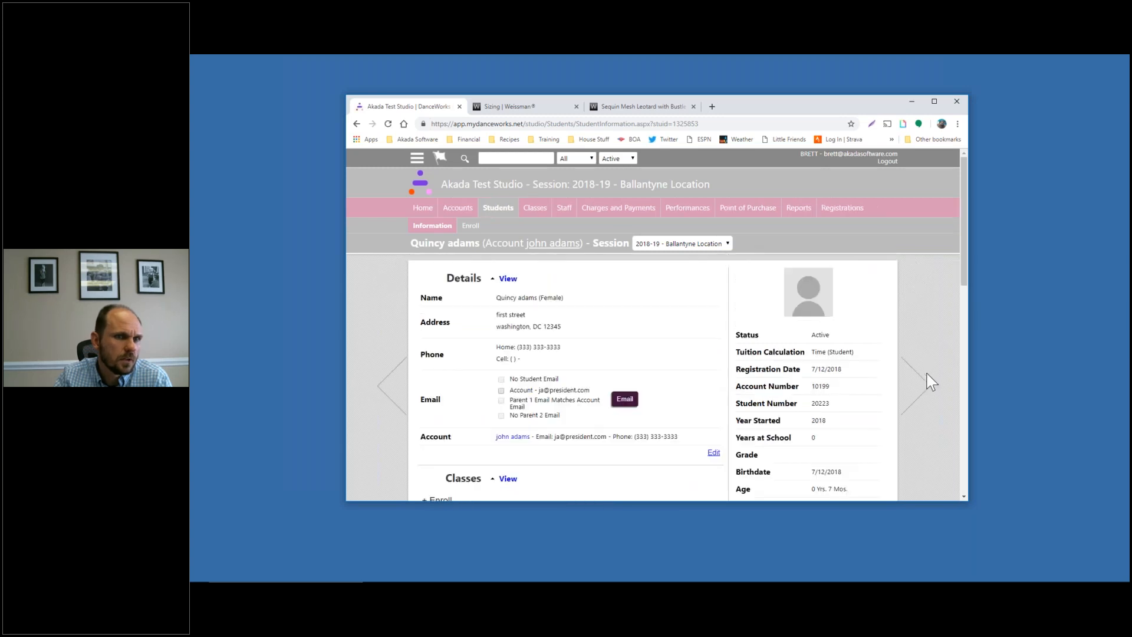
# Step forward through the next two student records and scroll the Information page
pyautogui.click(914, 383)
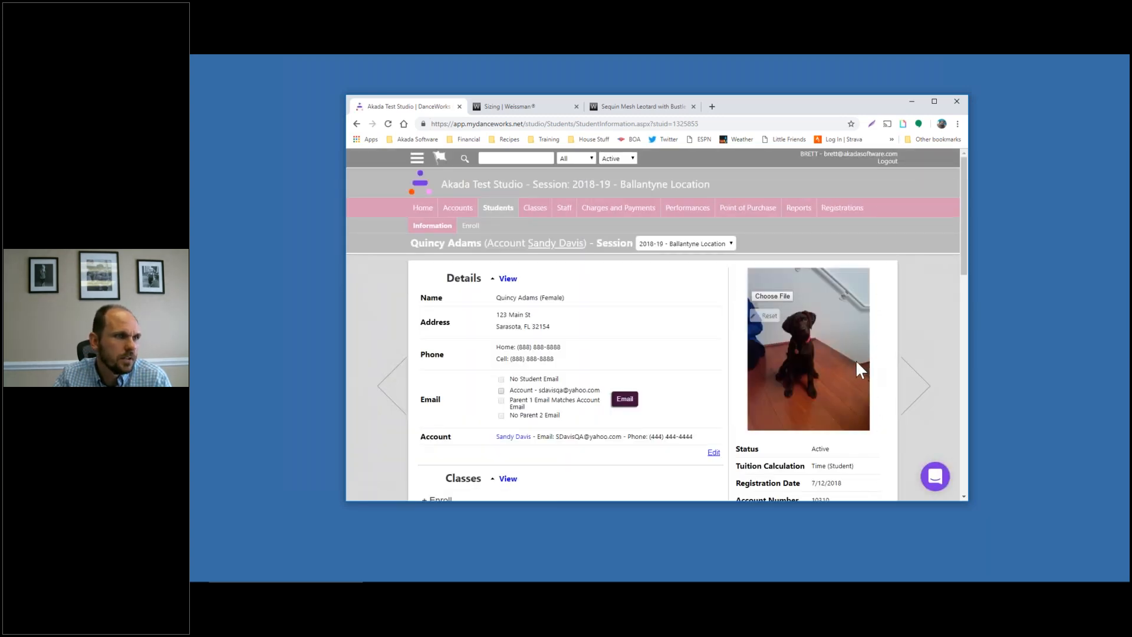
pyautogui.click(930, 391)
pyautogui.scroll(-3, 837, 275)
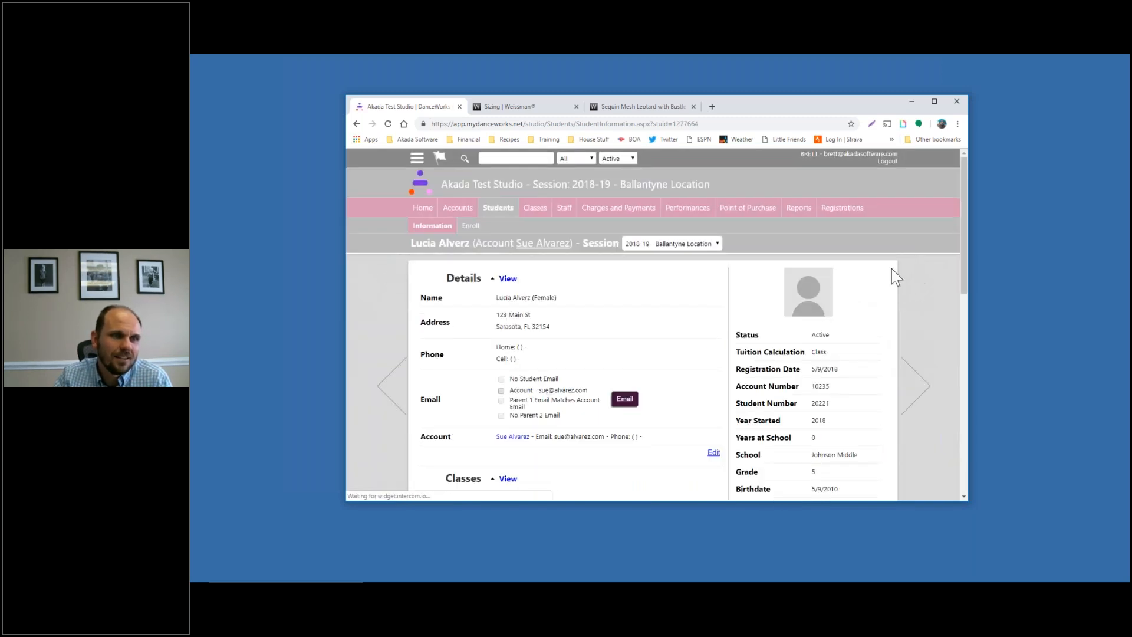
pyautogui.moveTo(813, 296)
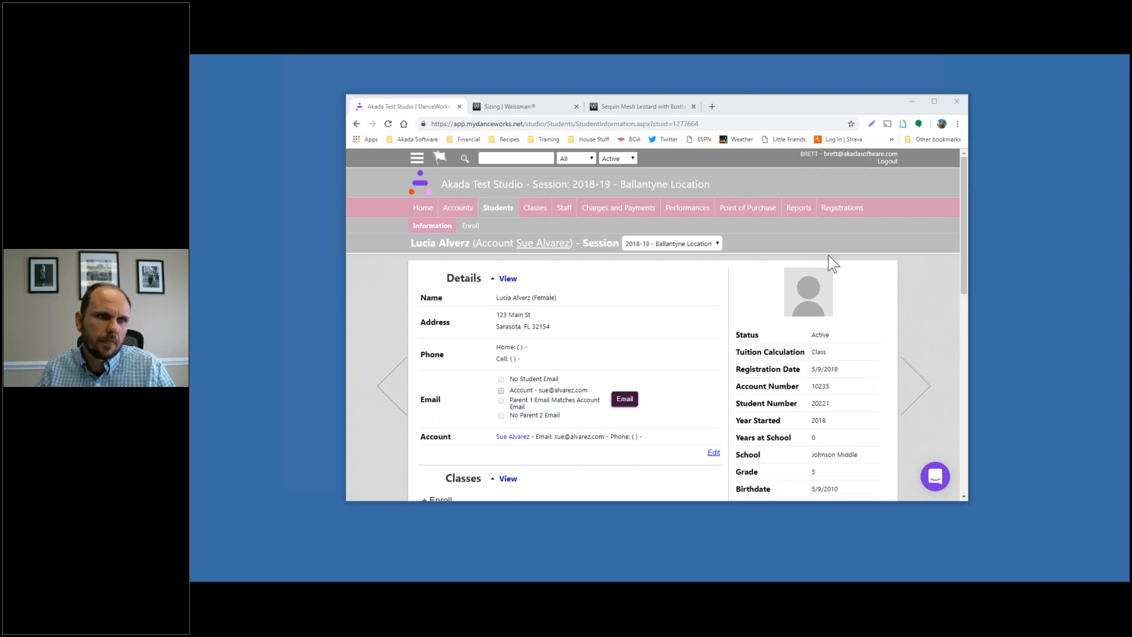
# Navigate via Performances and Manage costumes to the costume Reports page
pyautogui.click(756, 212)
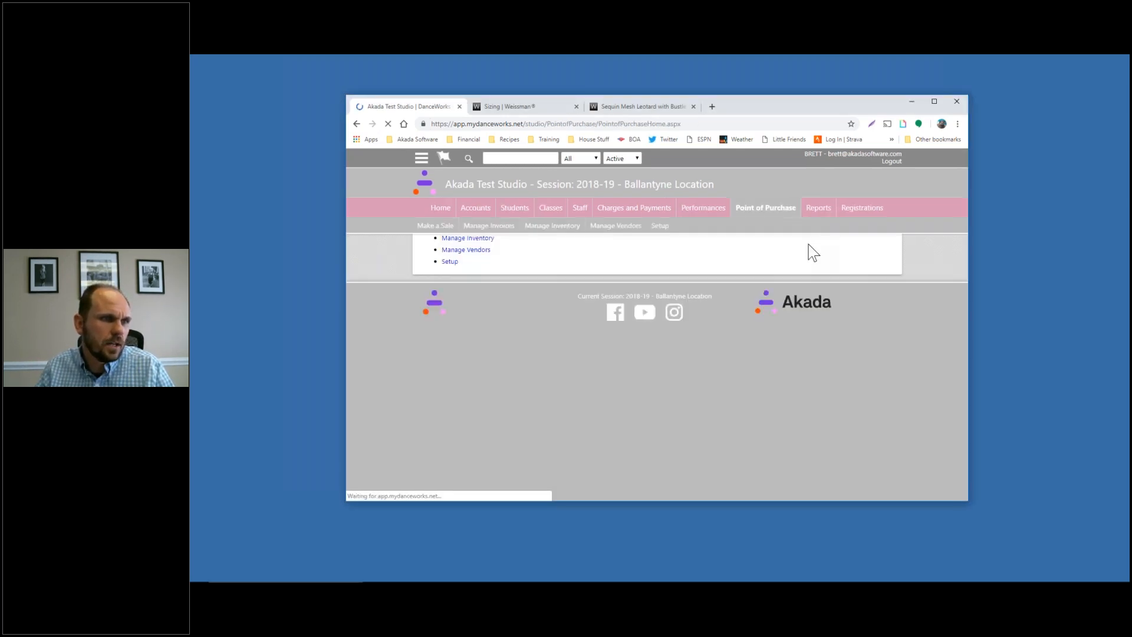
pyautogui.click(689, 207)
pyautogui.click(701, 337)
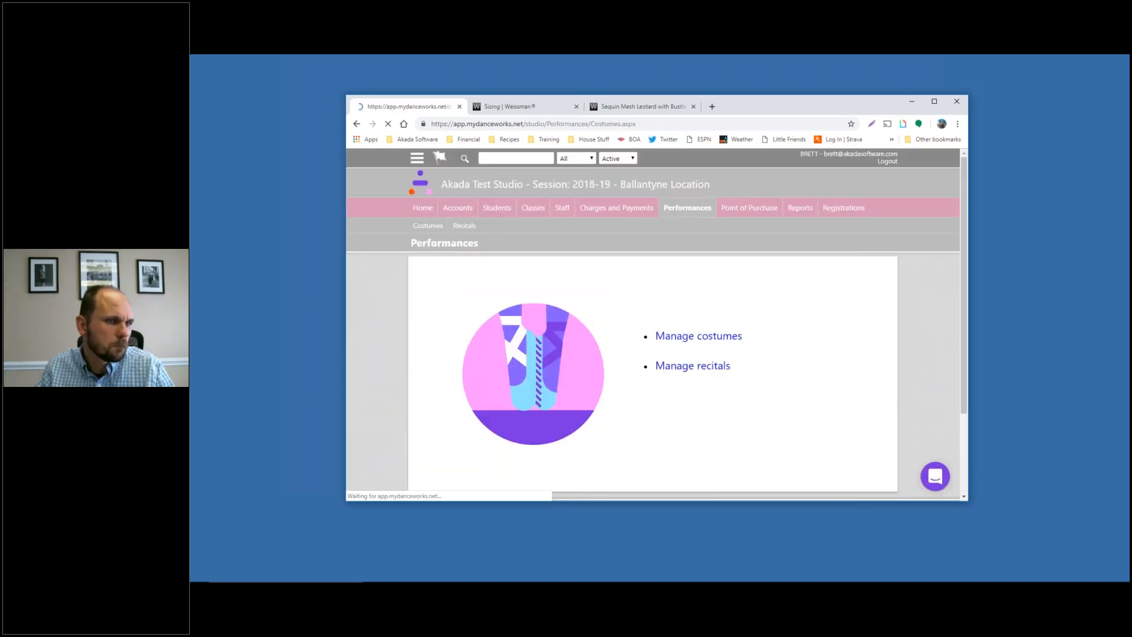
pyautogui.click(754, 248)
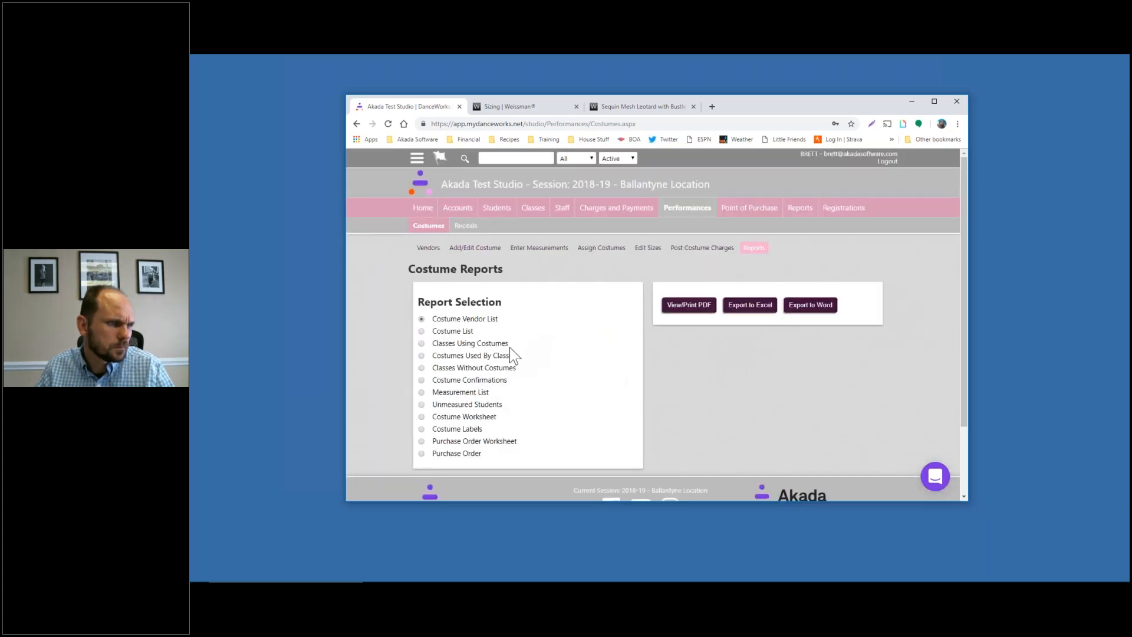
# Try Costume Confirmations for TAP INT week Tap Beg/Intermediate, revert to Entire School, then open Students
pyautogui.click(496, 381)
pyautogui.scroll(-3, 556, 391)
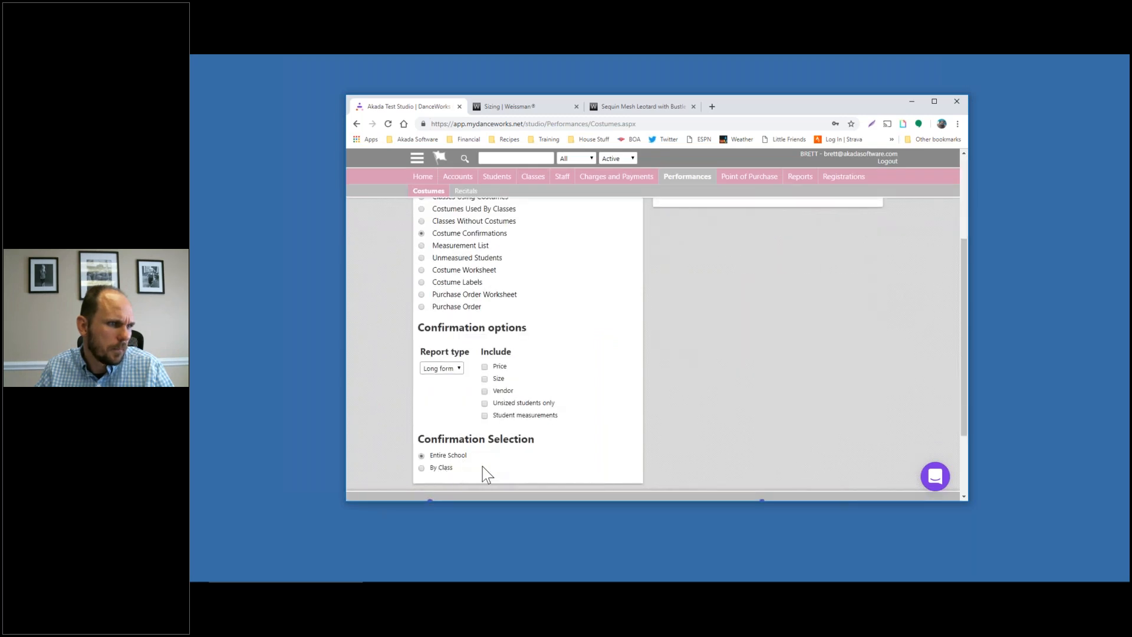
pyautogui.click(446, 468)
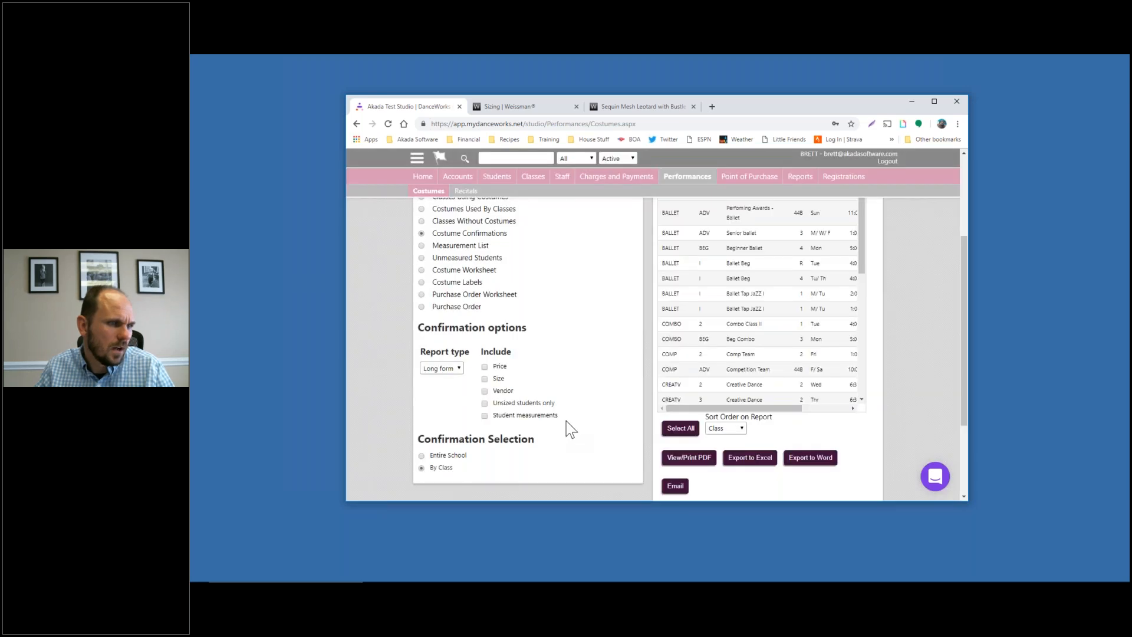
pyautogui.scroll(-4, 705, 403)
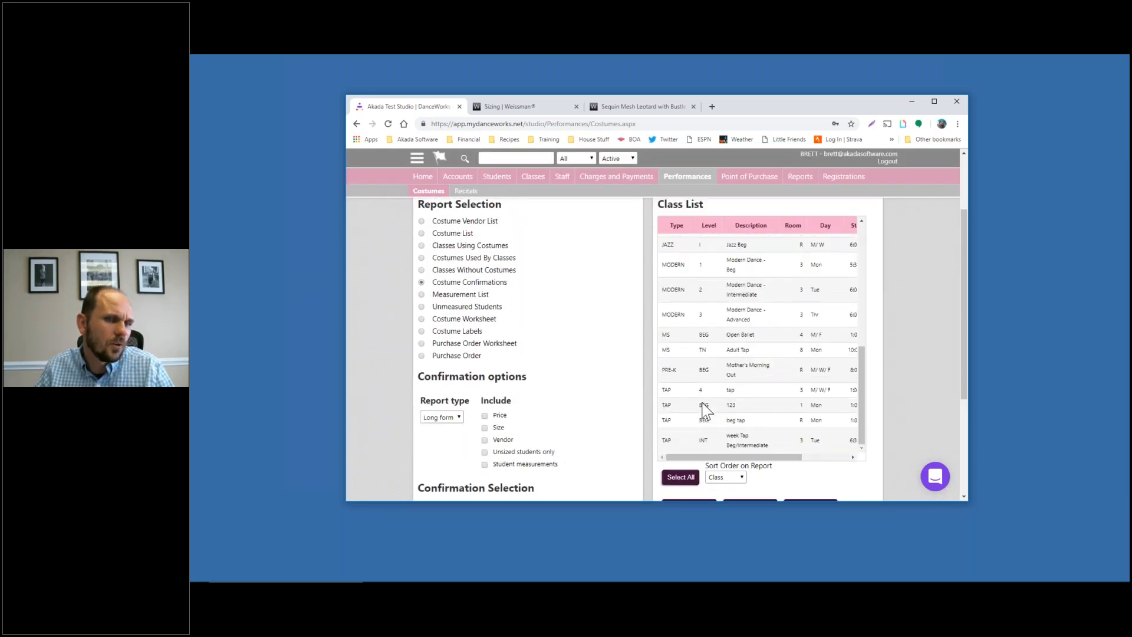
pyautogui.click(734, 445)
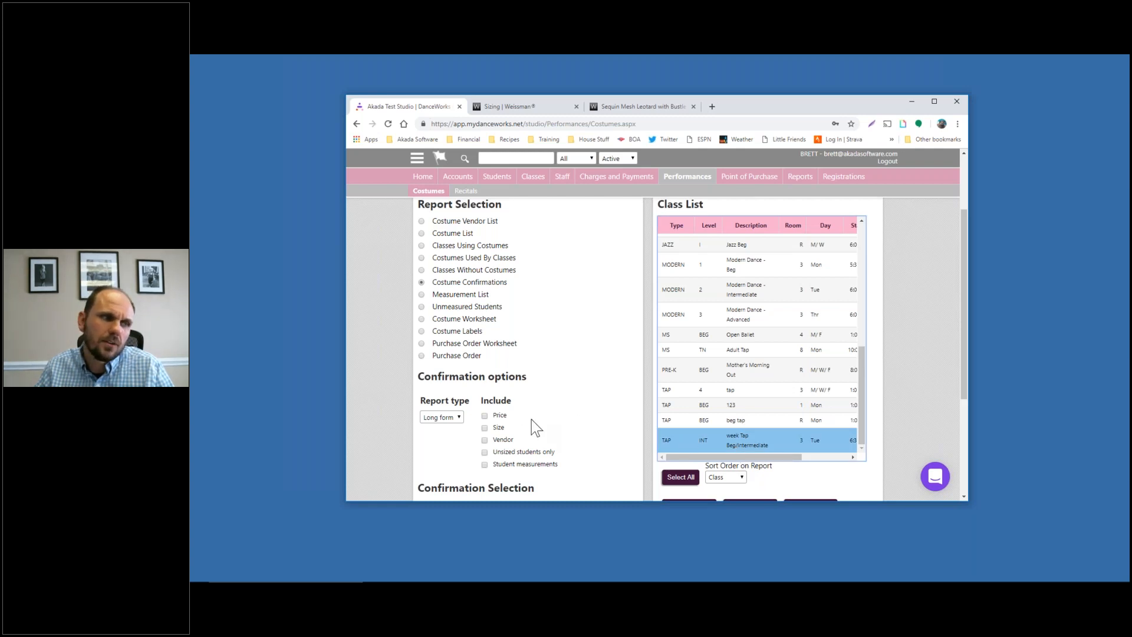
pyautogui.scroll(-3, 476, 426)
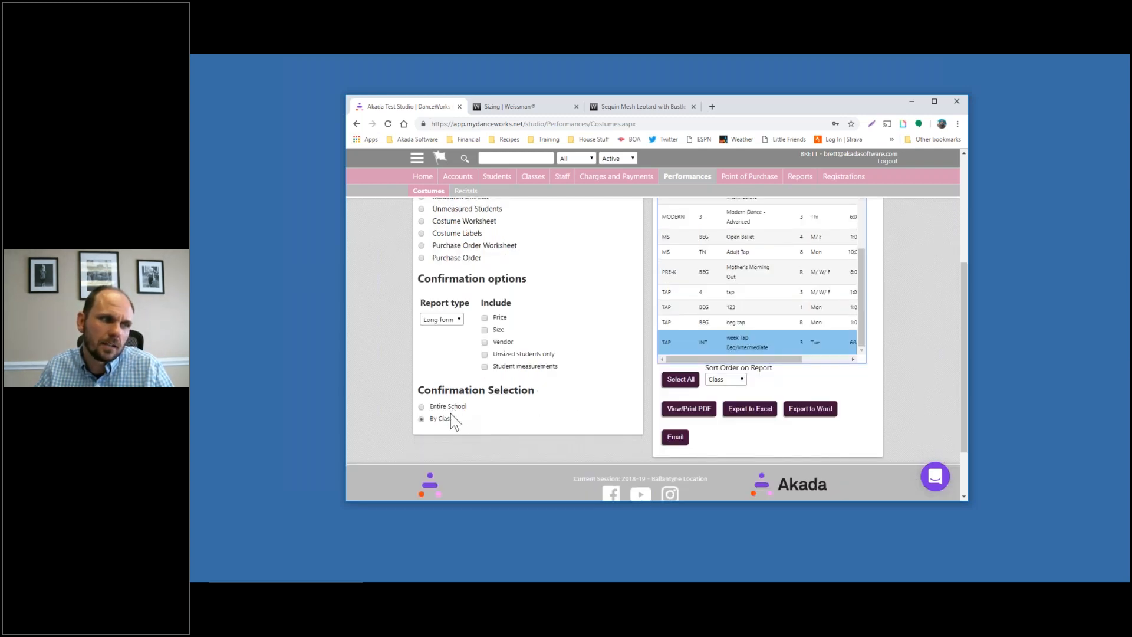
pyautogui.click(458, 408)
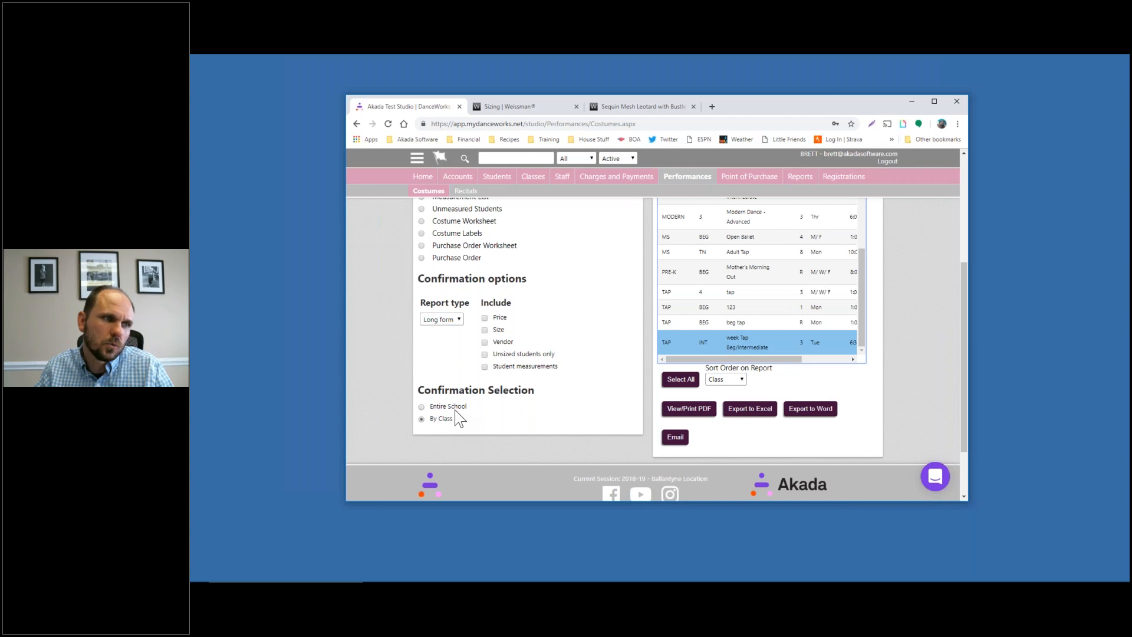
pyautogui.scroll(3, 610, 411)
pyautogui.scroll(-1, 612, 411)
pyautogui.scroll(-2, 612, 412)
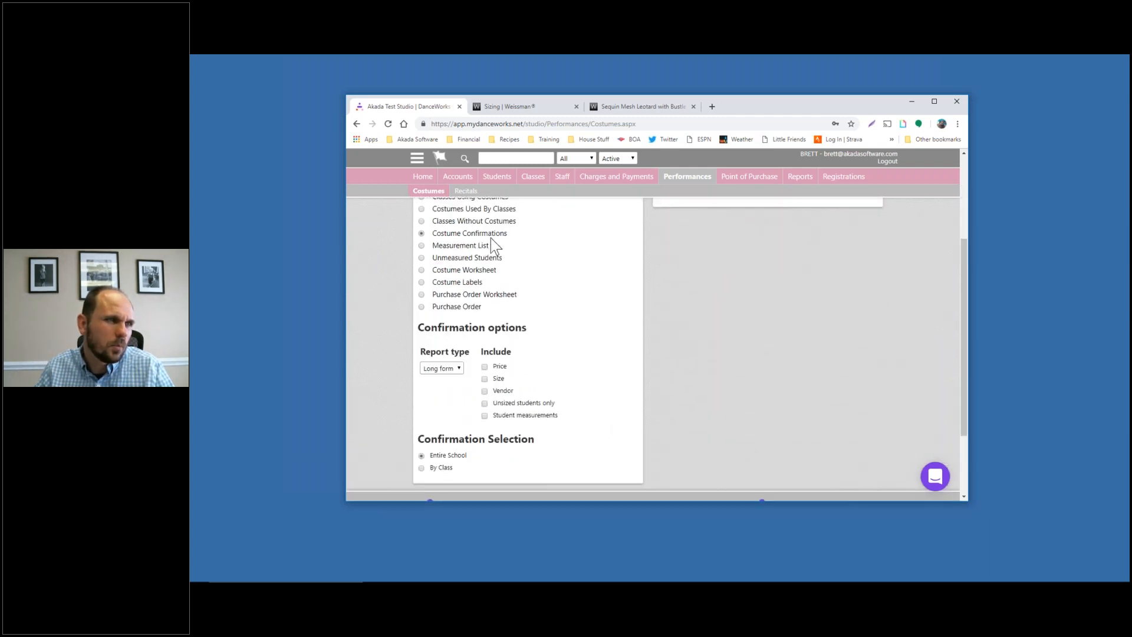
pyautogui.click(496, 177)
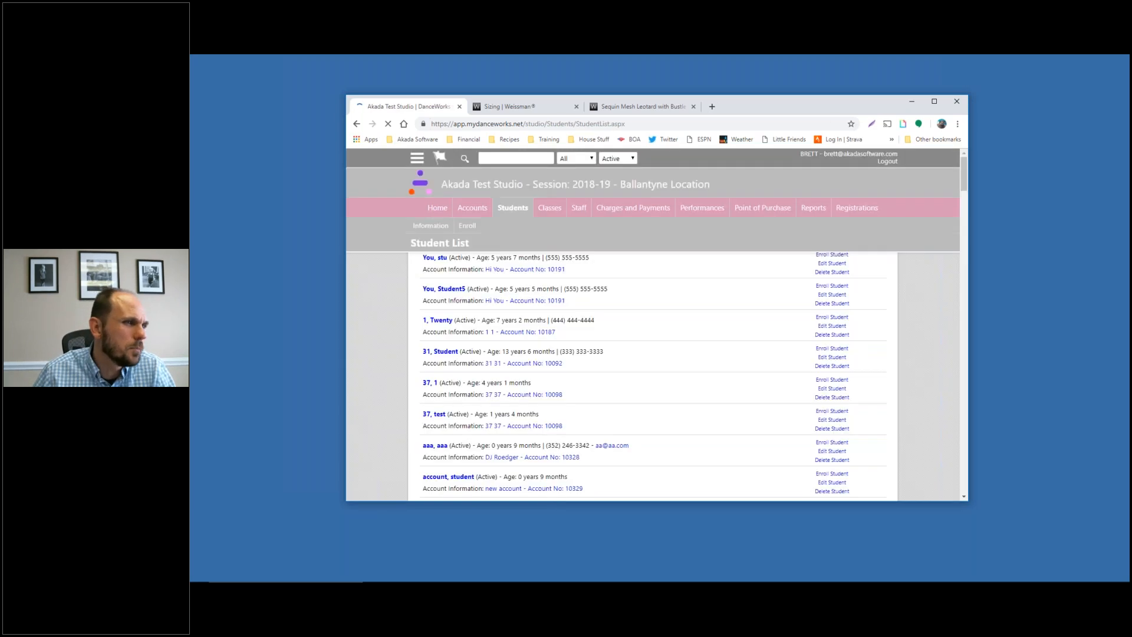
# Quick-search 'stuck' and open the matching student's Information page
pyautogui.click(496, 158)
pyautogui.write('stuck')
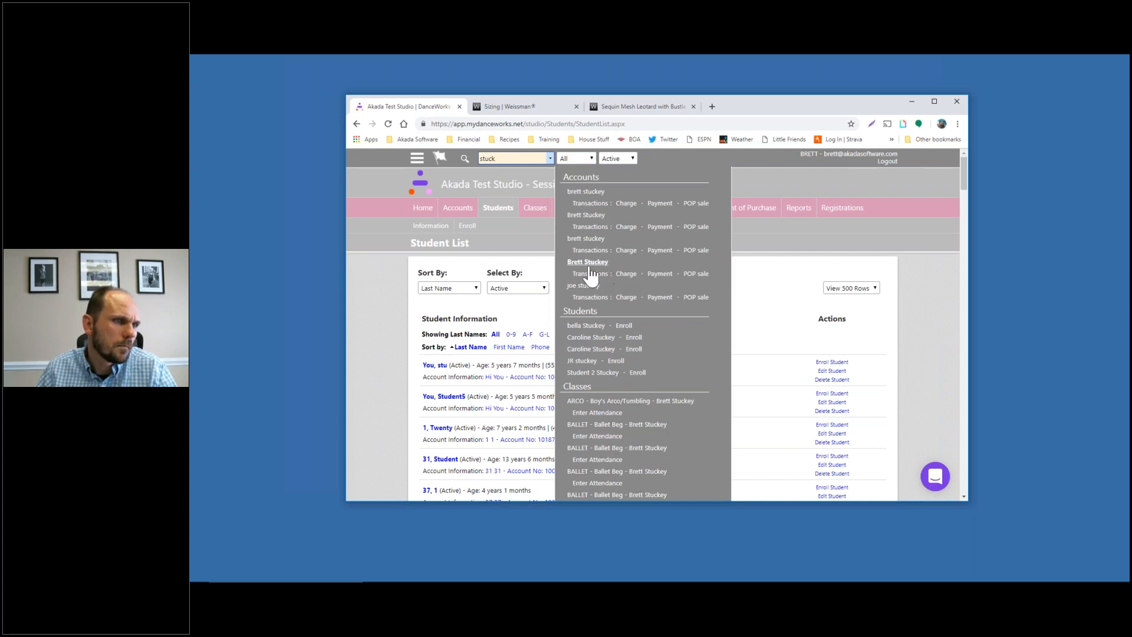
pyautogui.click(593, 348)
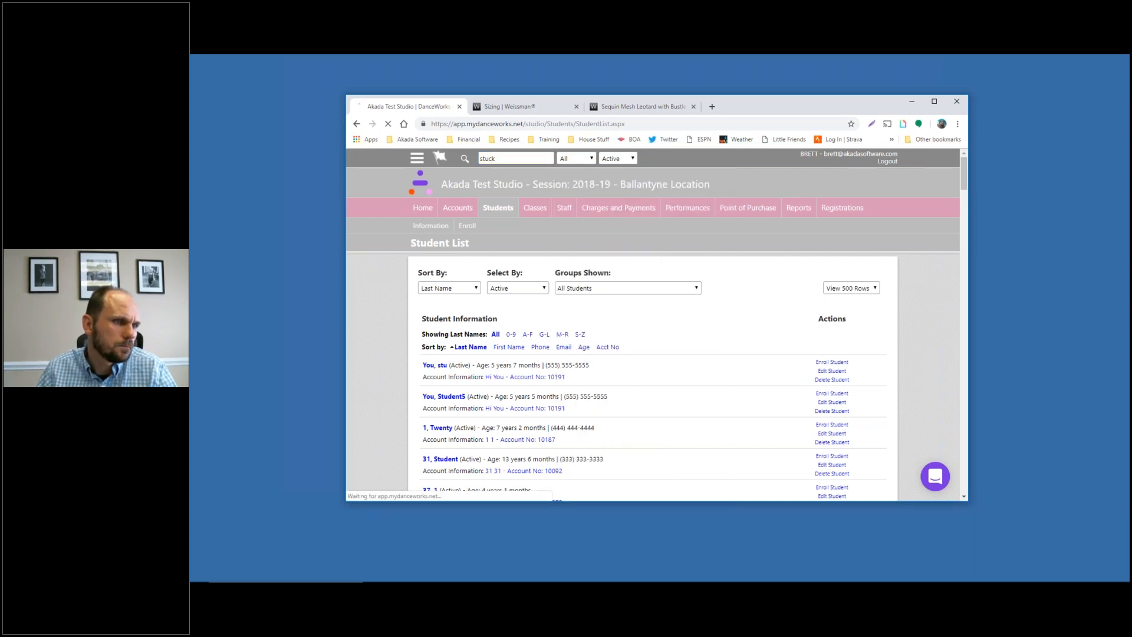
pyautogui.scroll(-5, 668, 354)
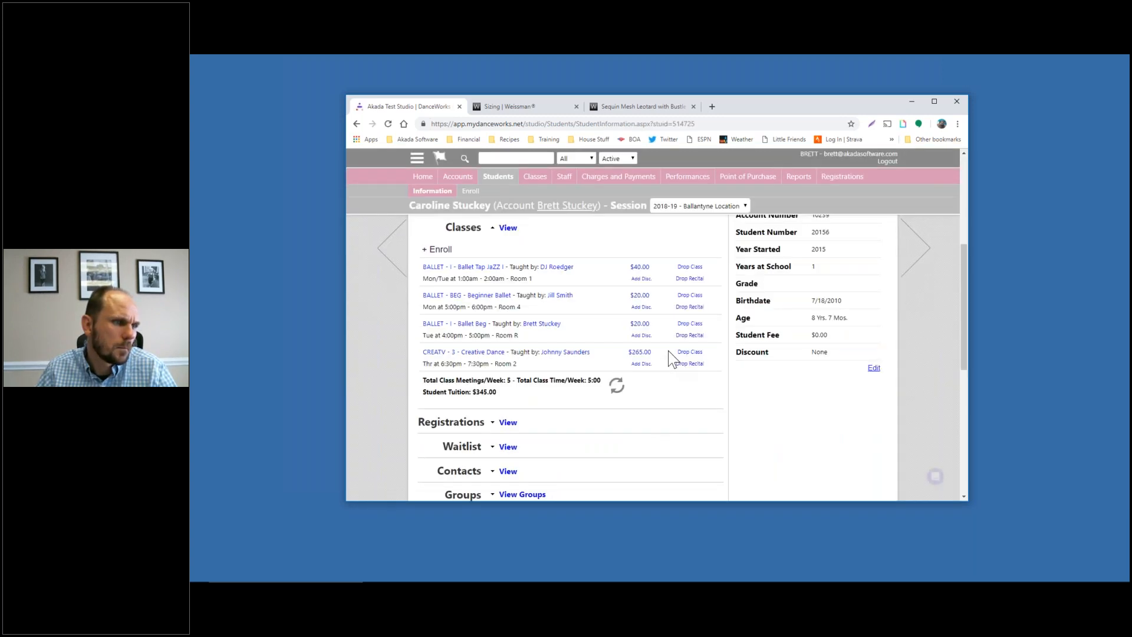
pyautogui.scroll(-5, 656, 350)
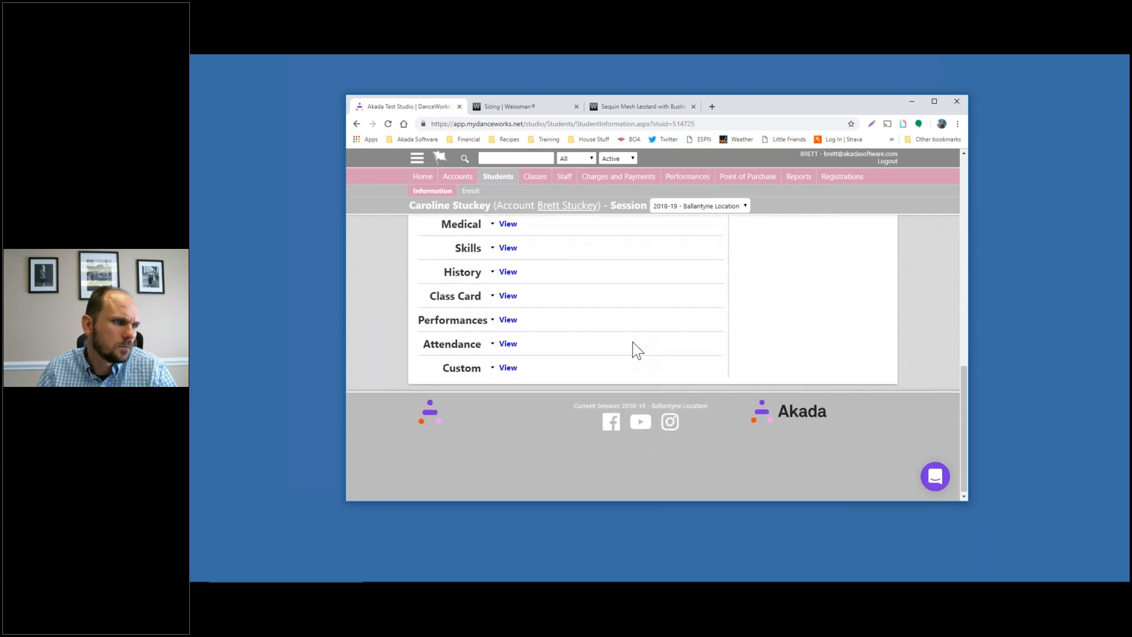
pyautogui.scroll(1, 559, 295)
pyautogui.scroll(4, 547, 313)
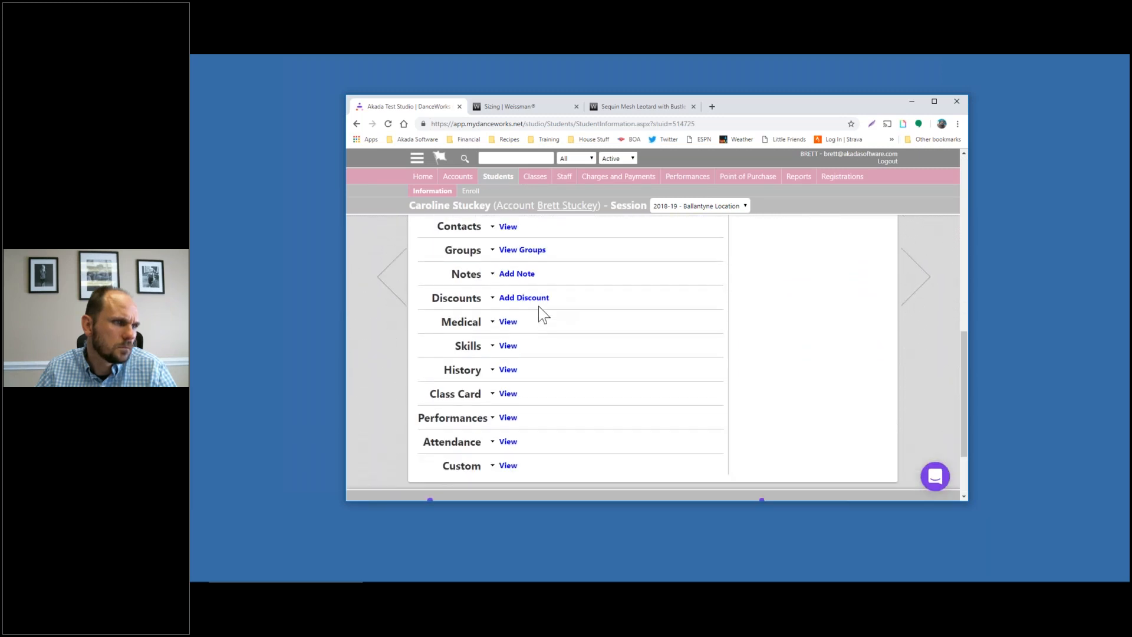
pyautogui.scroll(4, 539, 306)
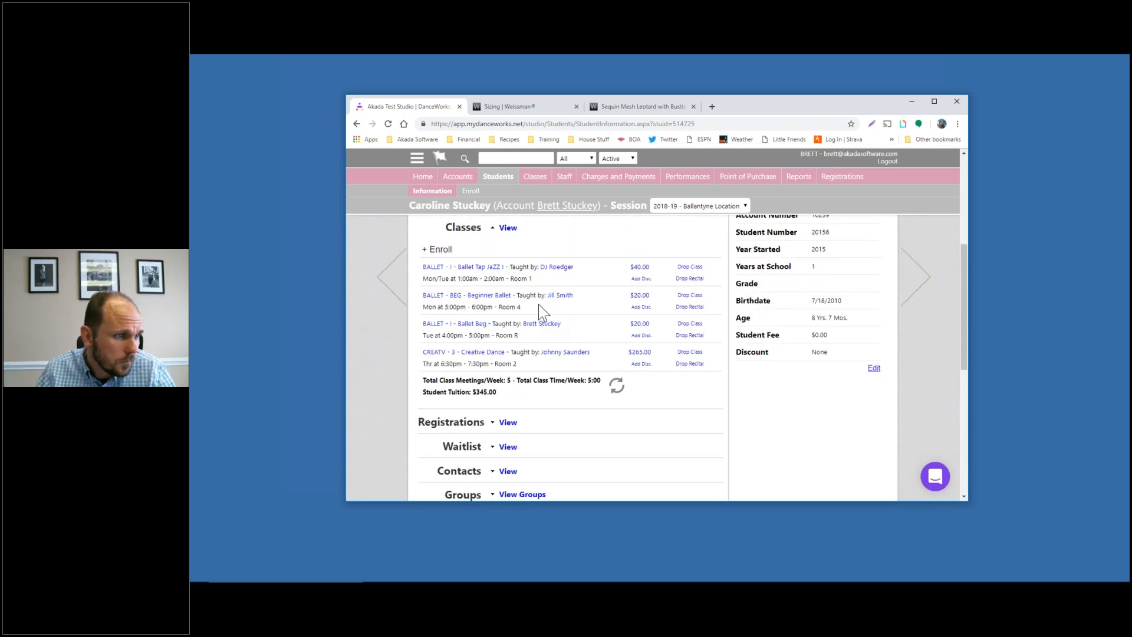
pyautogui.scroll(-4, 542, 313)
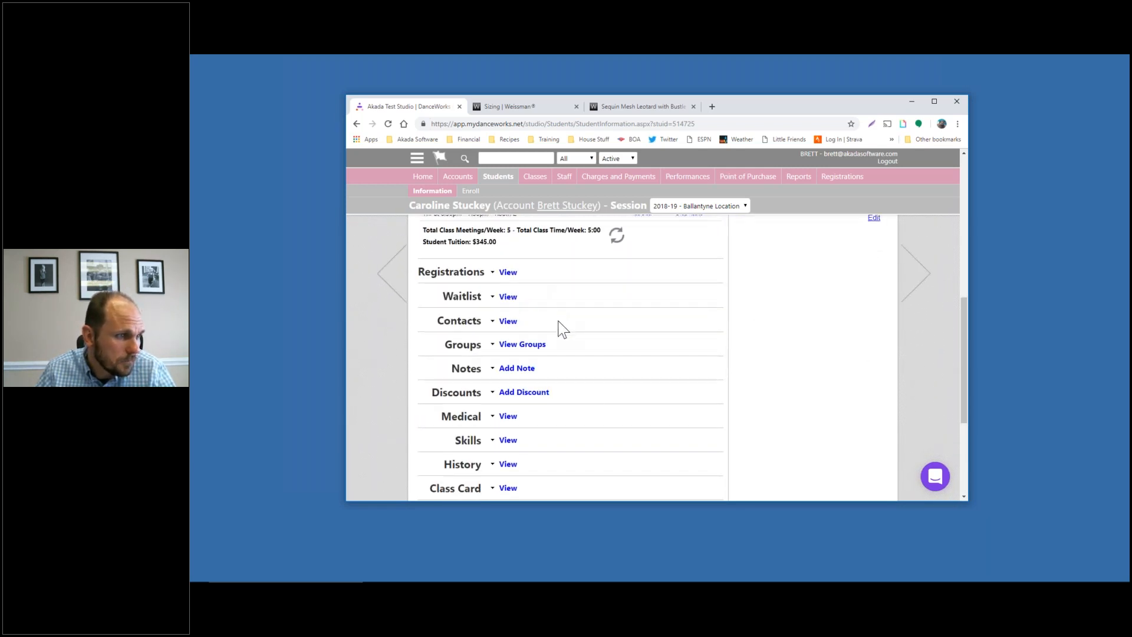
pyautogui.scroll(-1, 563, 328)
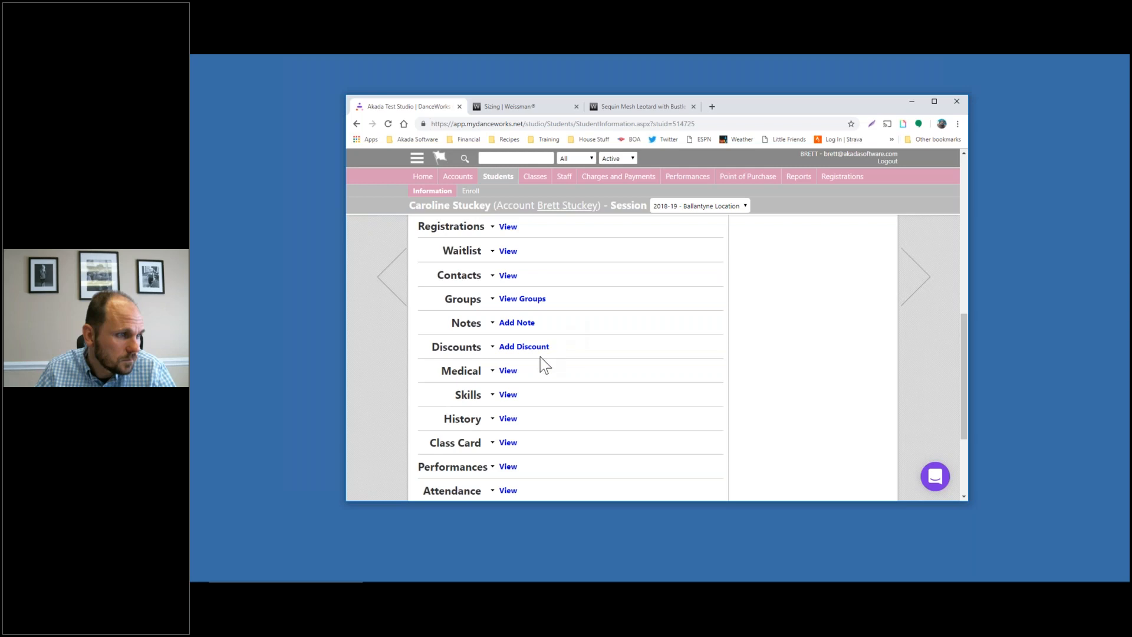
# Expand Performances to view measurements and assigned costumes like Double Platinum and Tights
pyautogui.click(512, 467)
pyautogui.scroll(-5, 751, 332)
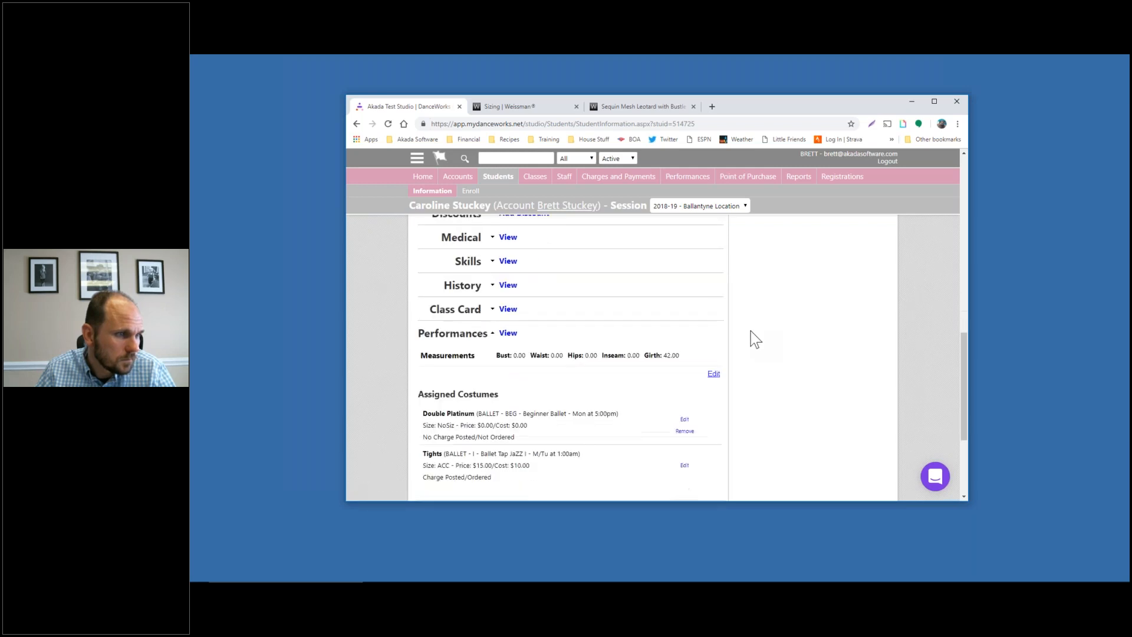
pyautogui.scroll(12, 716, 337)
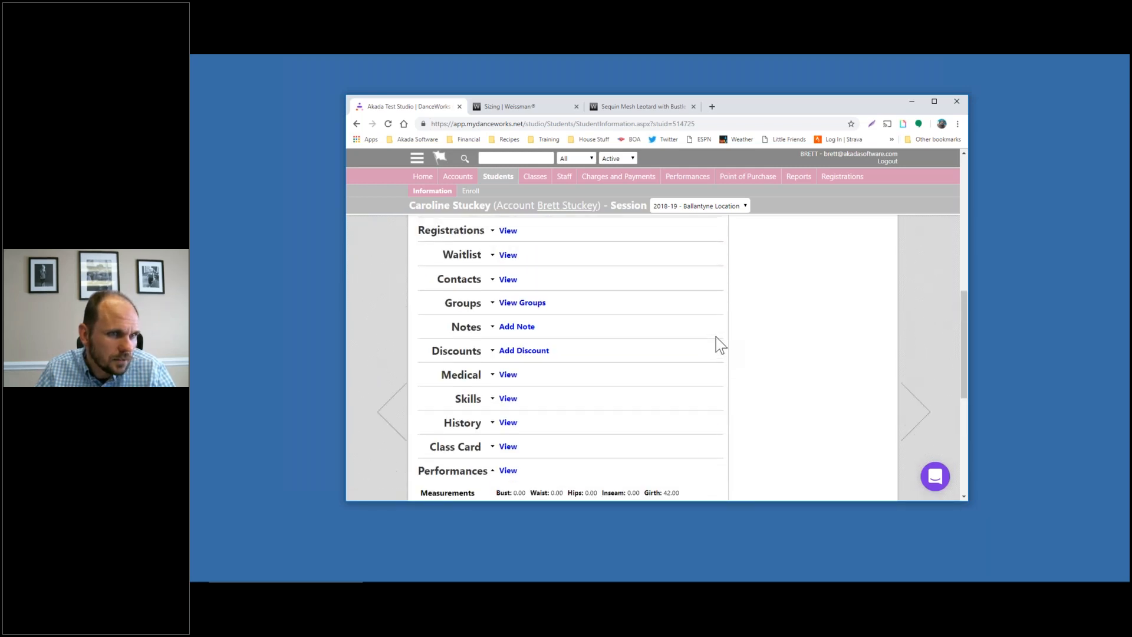
pyautogui.scroll(2, 716, 337)
pyautogui.moveTo(851, 291)
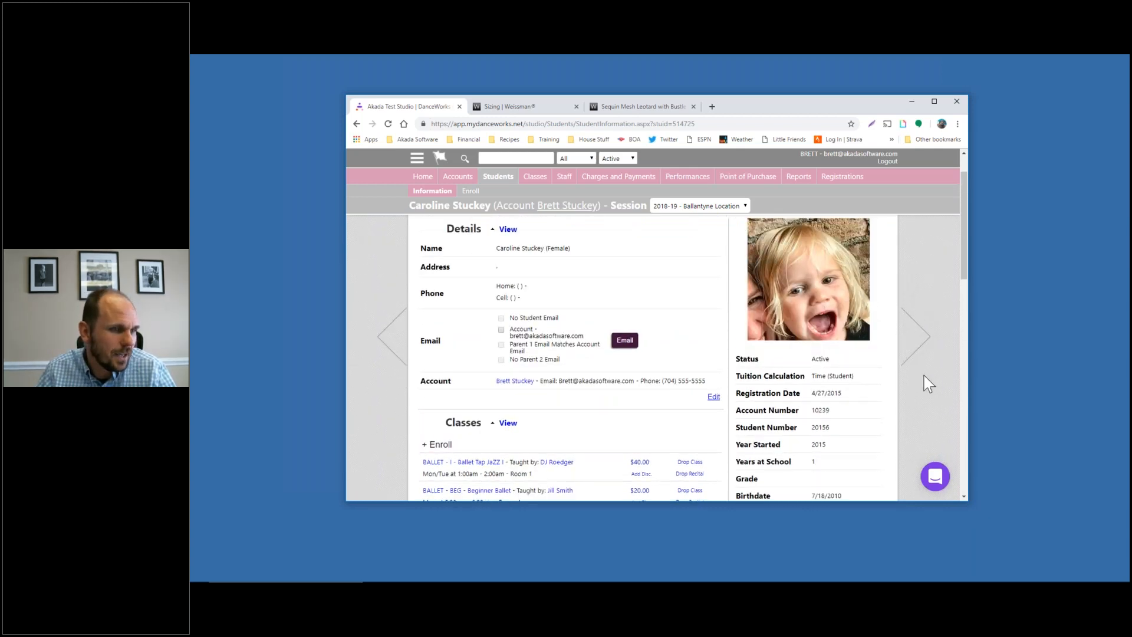
pyautogui.scroll(-3, 610, 415)
pyautogui.scroll(-3, 623, 386)
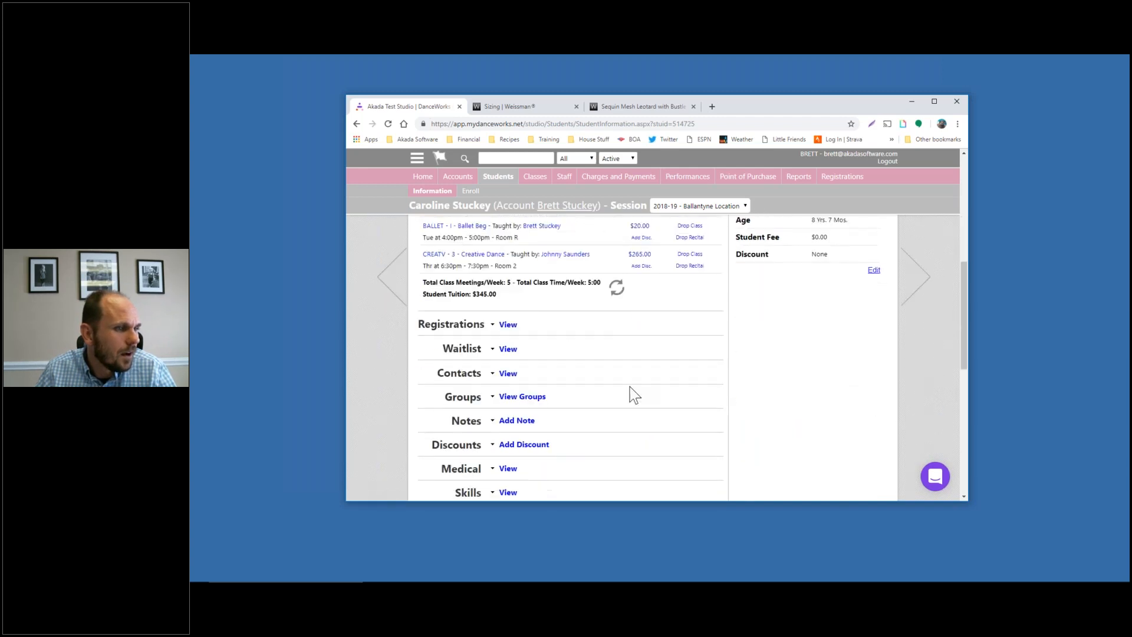
pyautogui.scroll(-1, 628, 393)
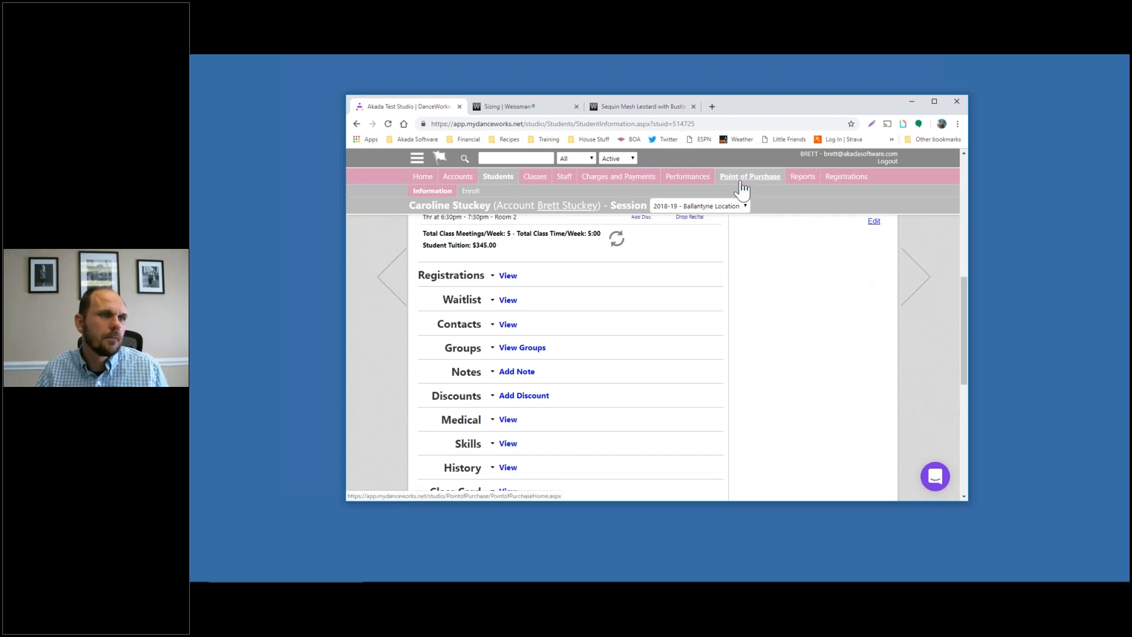
# Go to Performances and open Manage costumes to reach Costume Reports
pyautogui.click(709, 181)
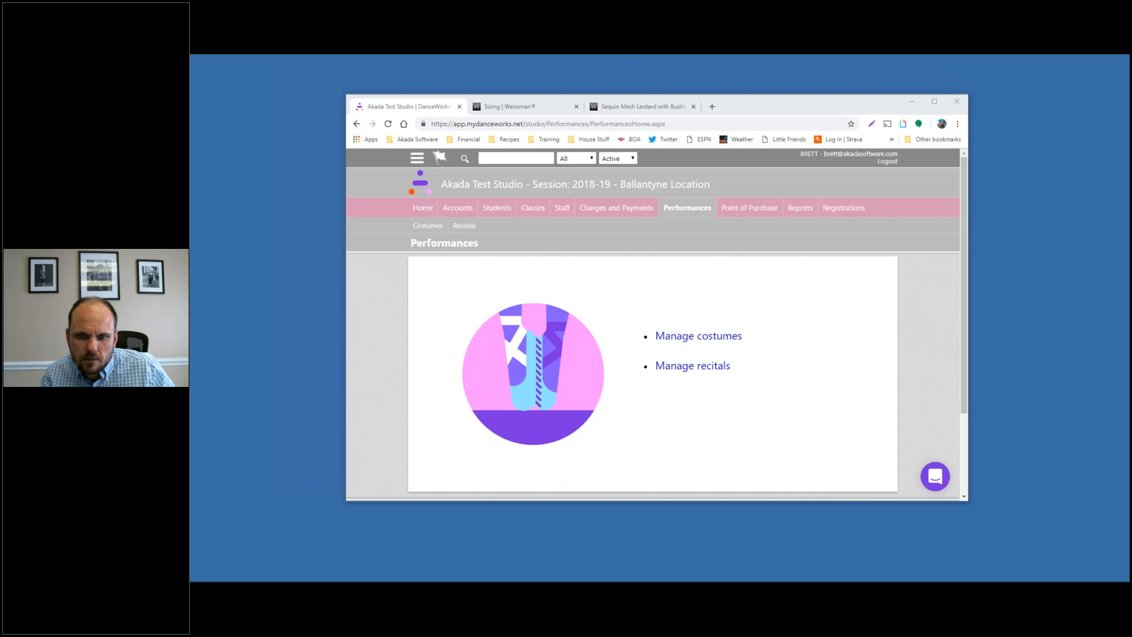
pyautogui.click(685, 343)
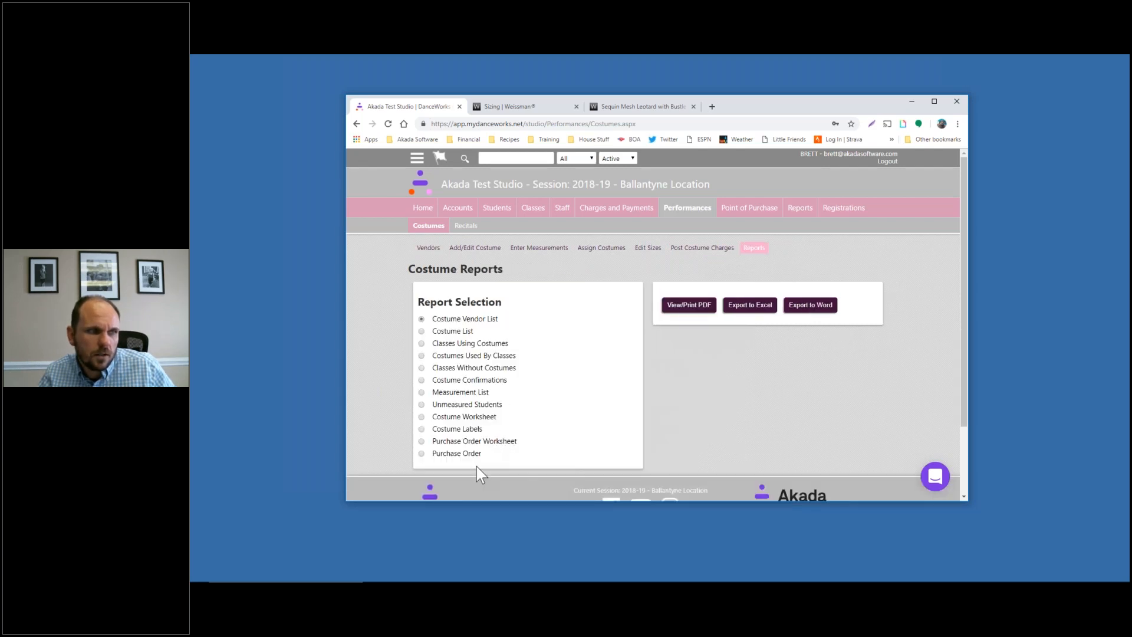
# Review the Costume Confirmations report options, then return to Performances and Manage costumes
pyautogui.click(494, 383)
pyautogui.scroll(-3, 576, 388)
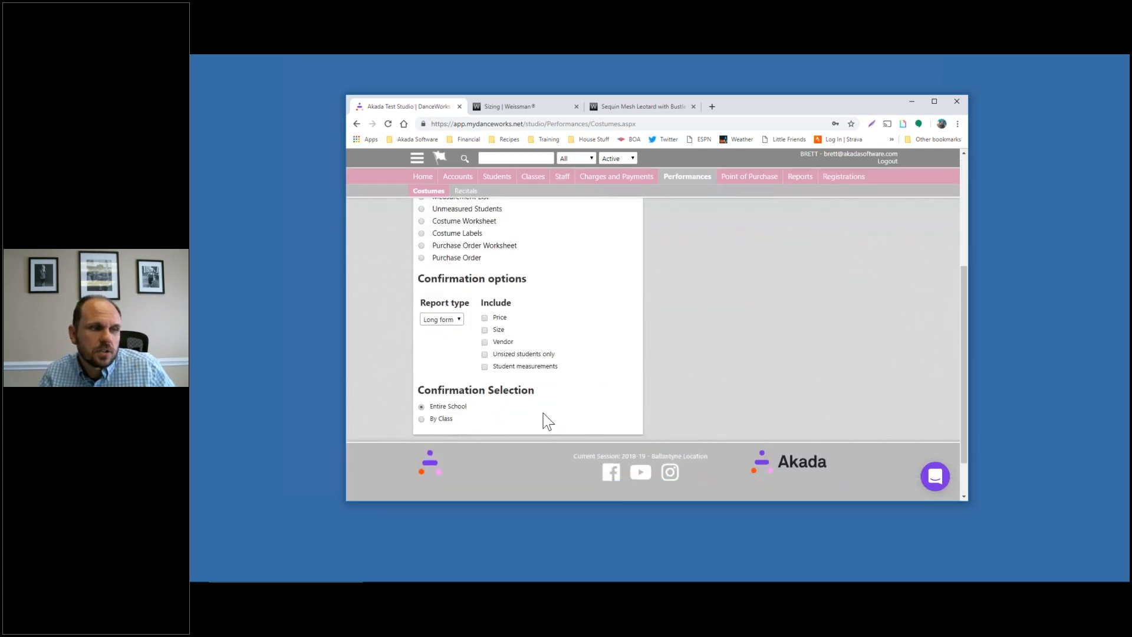
pyautogui.scroll(3, 548, 421)
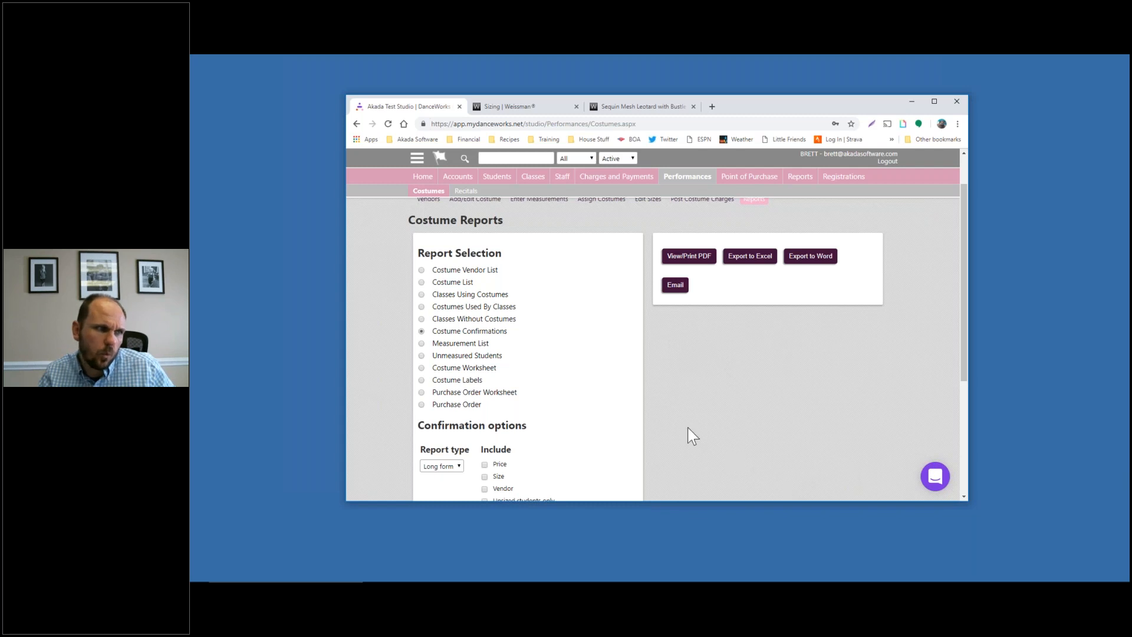
pyautogui.scroll(-1, 698, 426)
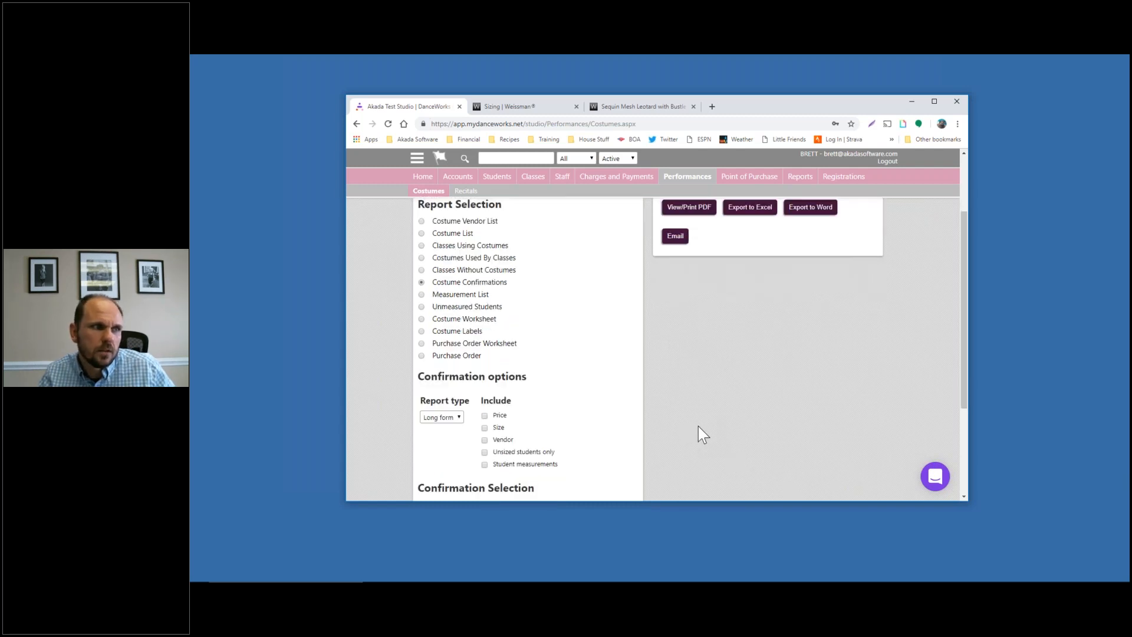
pyautogui.scroll(1, 698, 426)
pyautogui.scroll(-2, 700, 408)
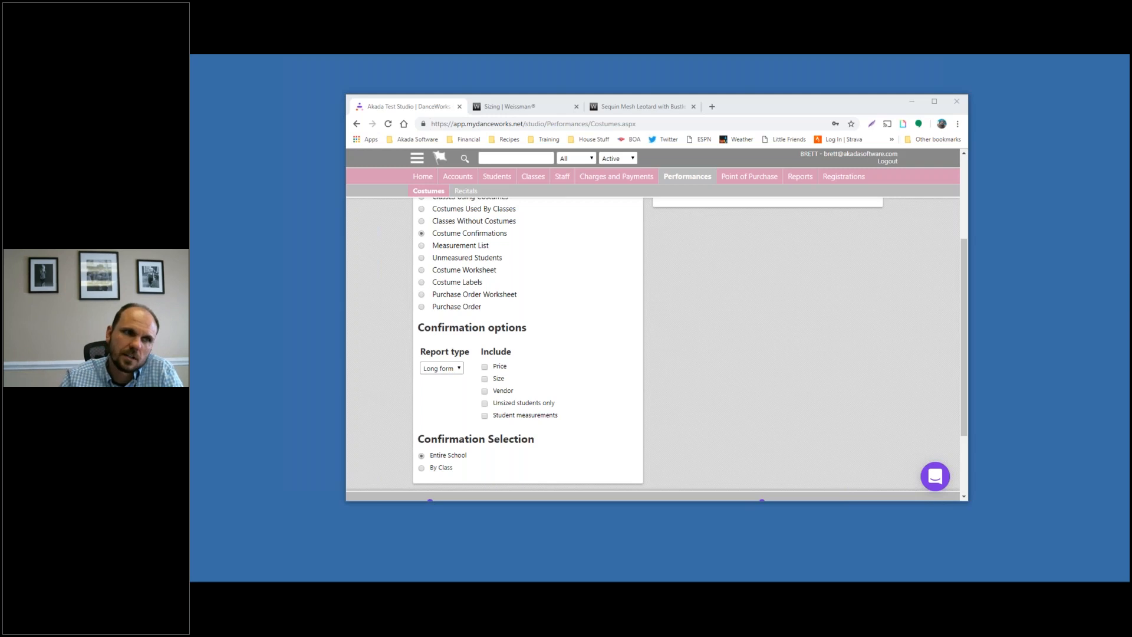
pyautogui.click(684, 178)
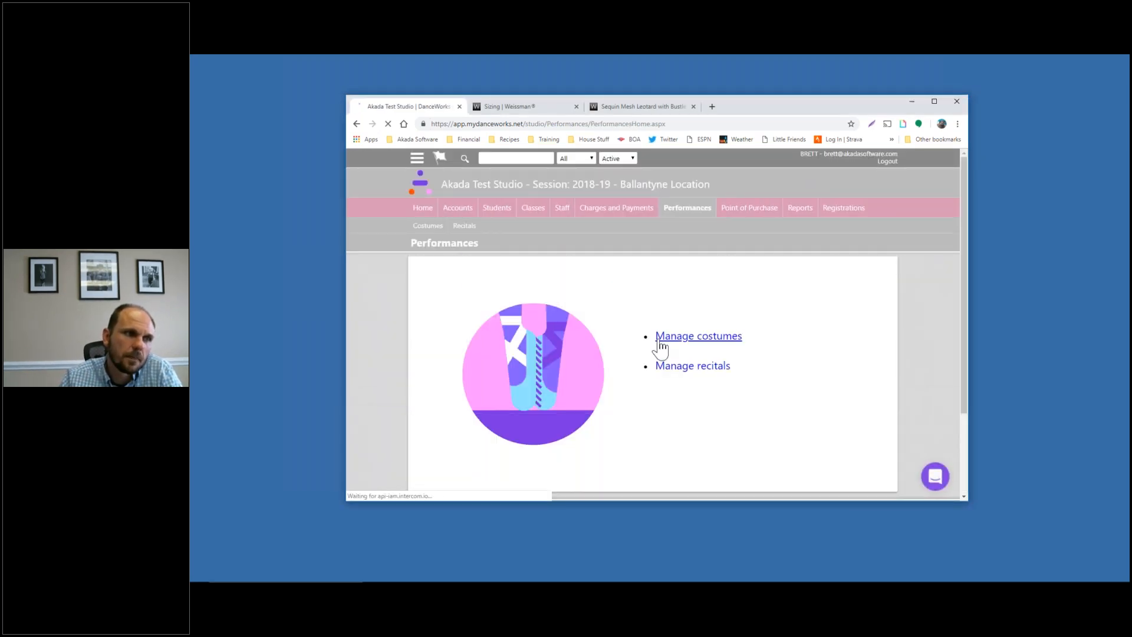
pyautogui.click(659, 341)
# List Weissmans costumes and expand I Want to be a rockette's sizes and prices ($85.00–$105.00)
pyautogui.click(475, 248)
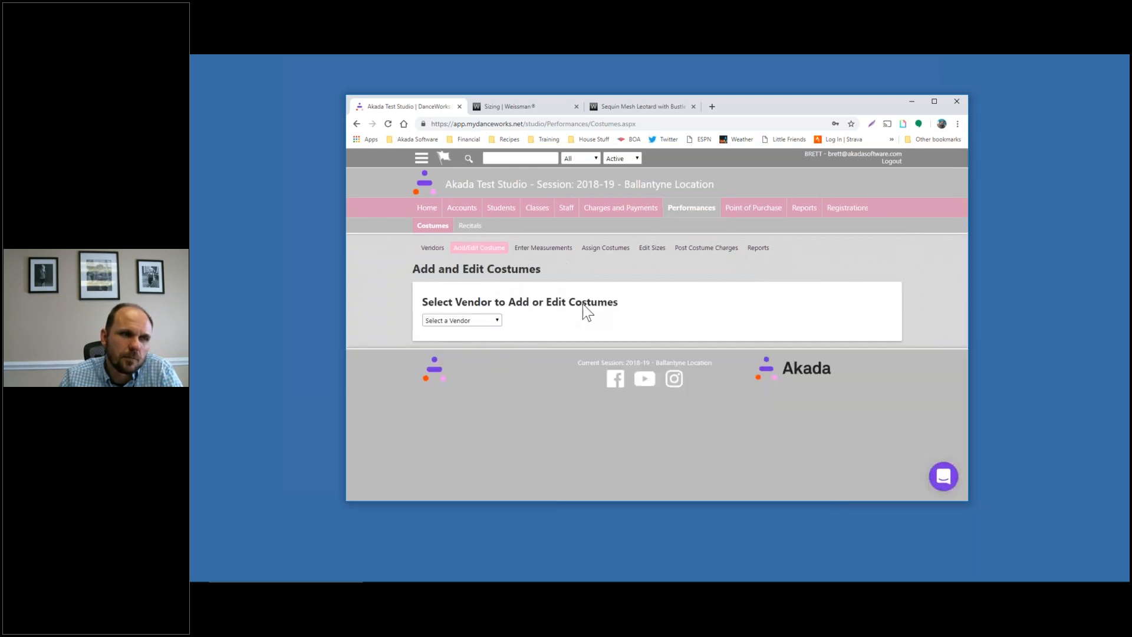
pyautogui.click(480, 319)
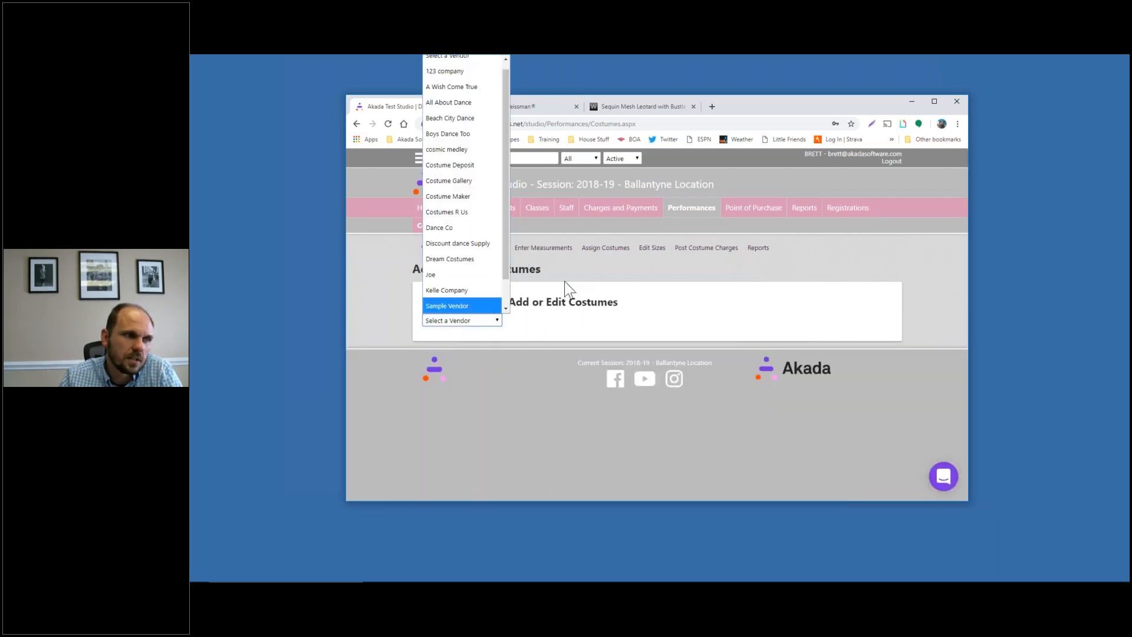
pyautogui.scroll(-1, 453, 305)
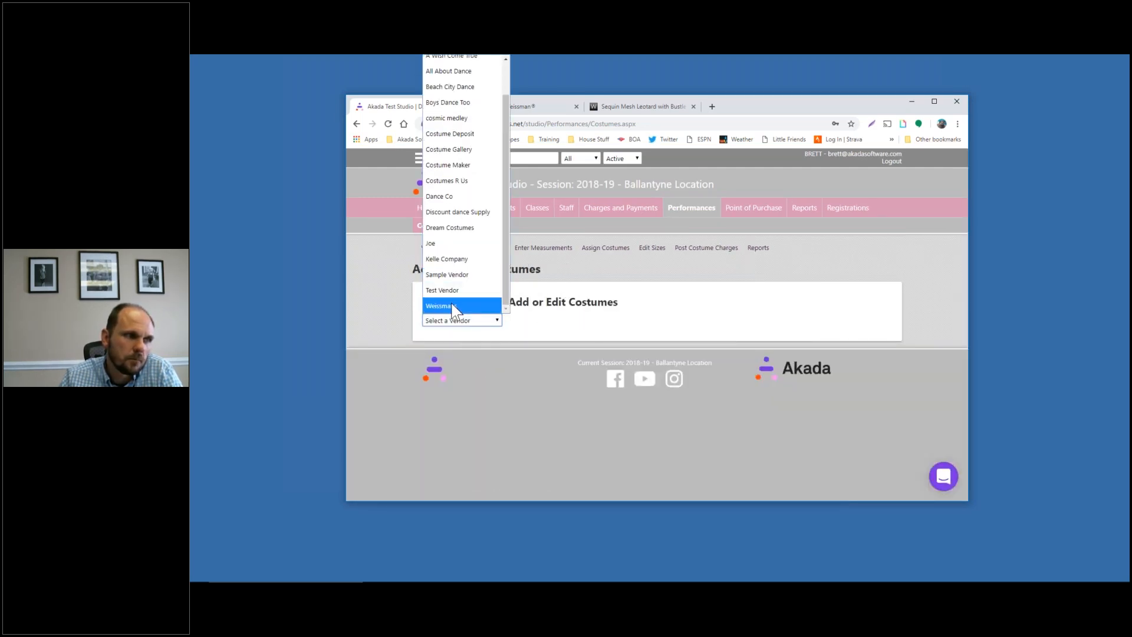
pyautogui.click(453, 306)
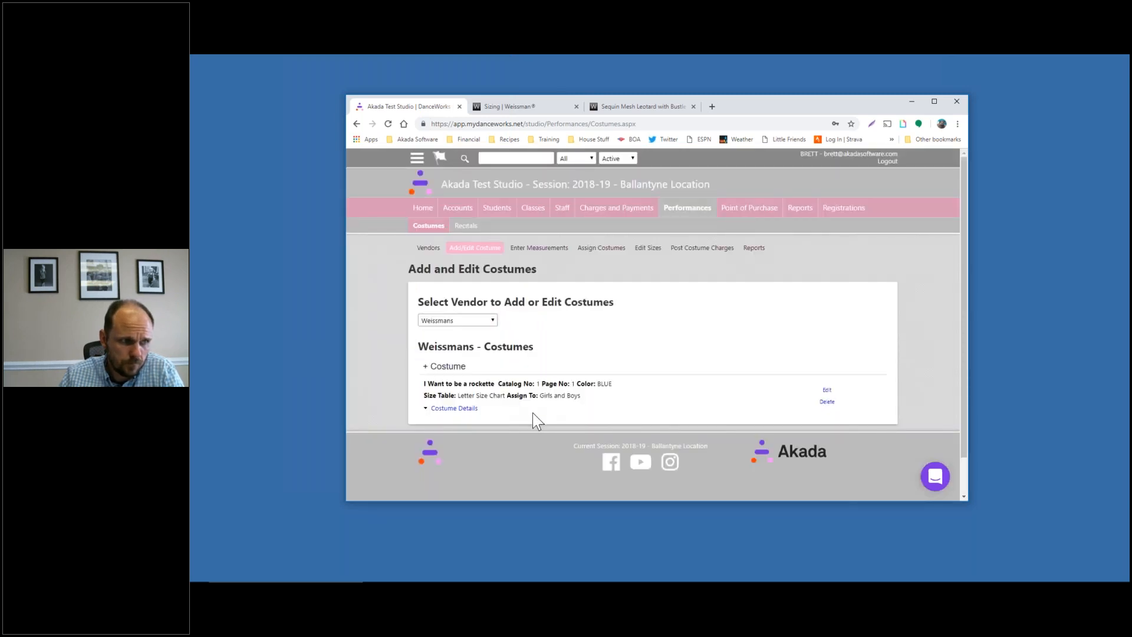
pyautogui.click(454, 408)
pyautogui.scroll(-1, 579, 412)
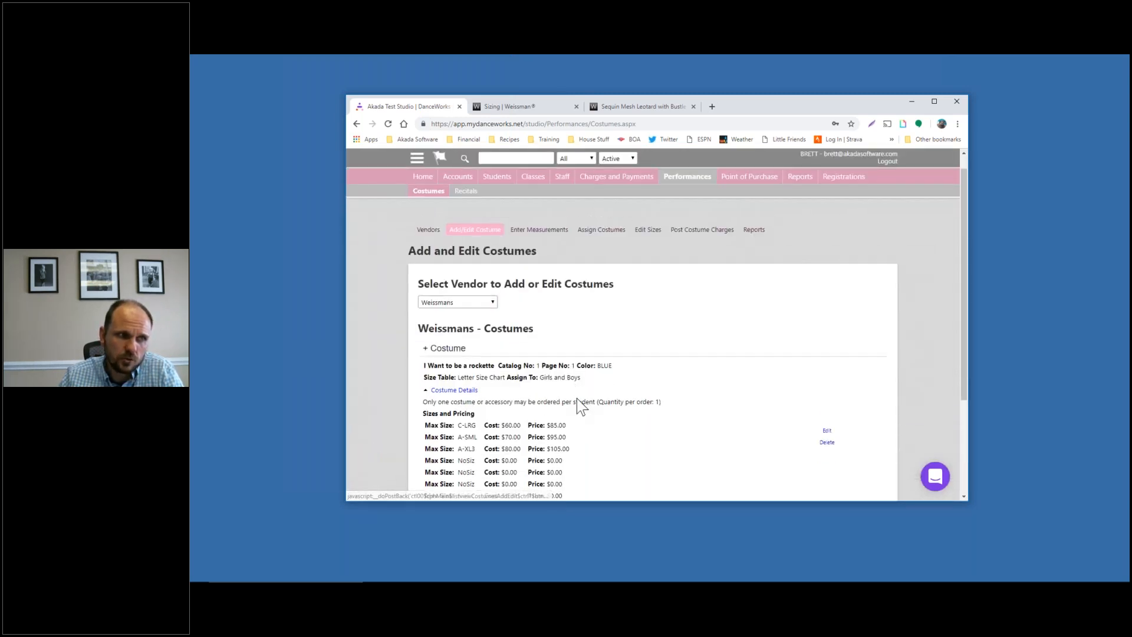
pyautogui.scroll(-2, 577, 398)
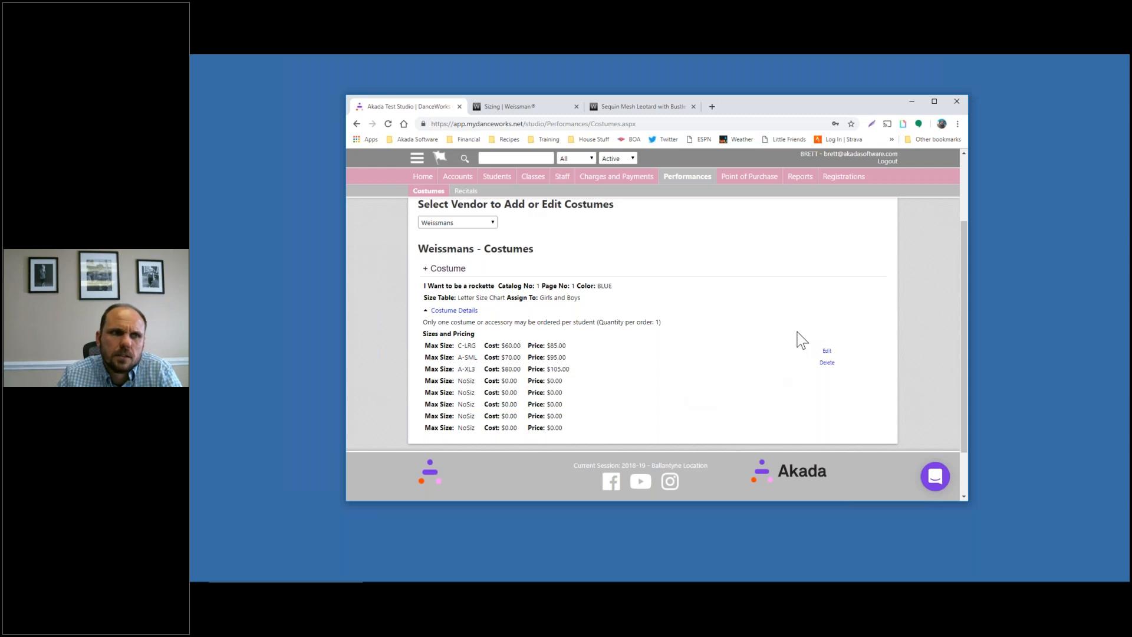
pyautogui.scroll(3, 801, 339)
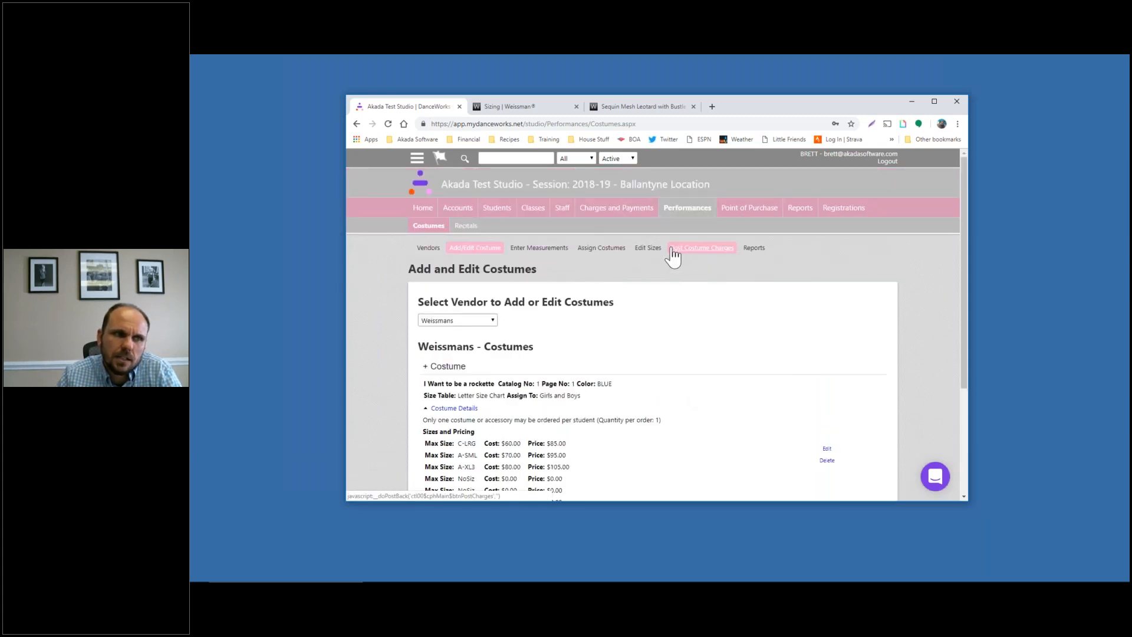
pyautogui.click(659, 251)
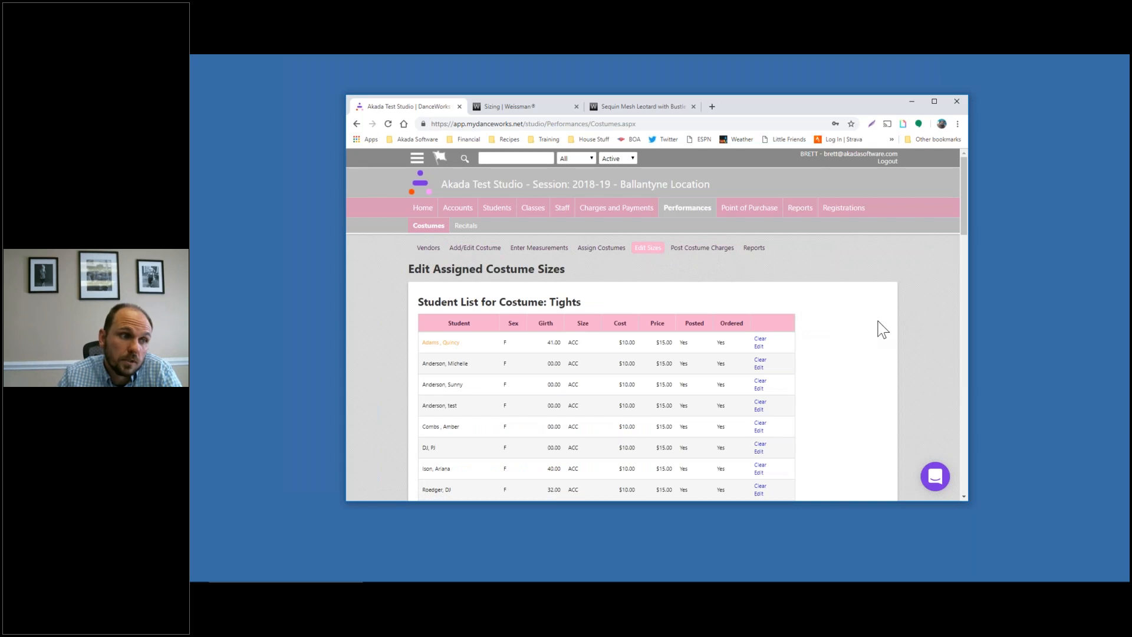
pyautogui.scroll(-2, 883, 329)
pyautogui.scroll(2, 882, 329)
pyautogui.scroll(-15, 883, 329)
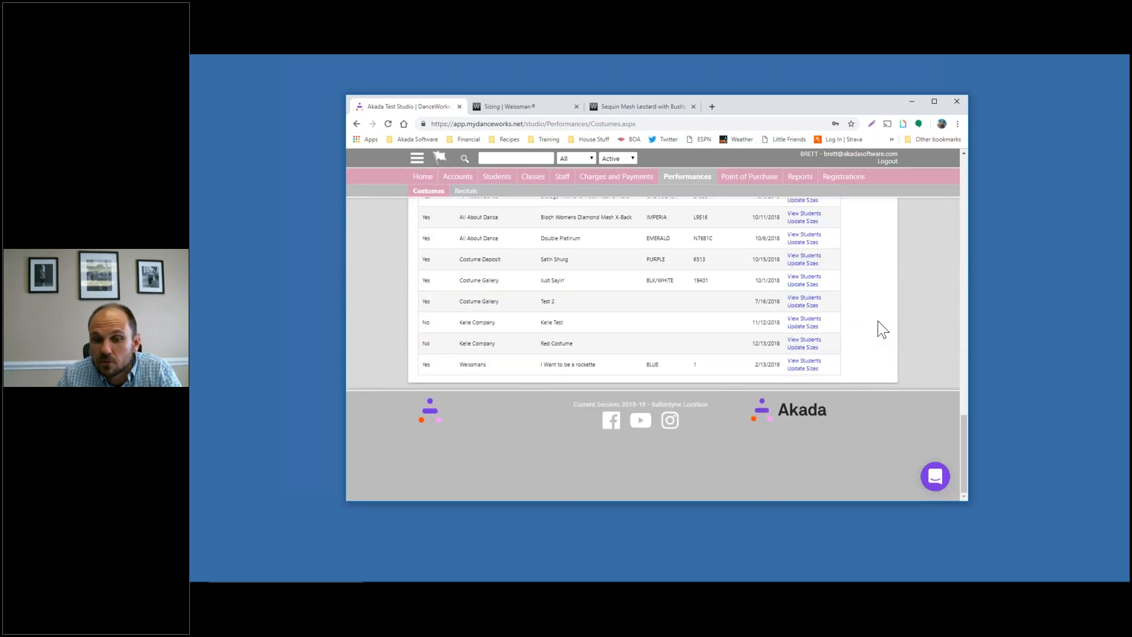
pyautogui.scroll(8, 793, 313)
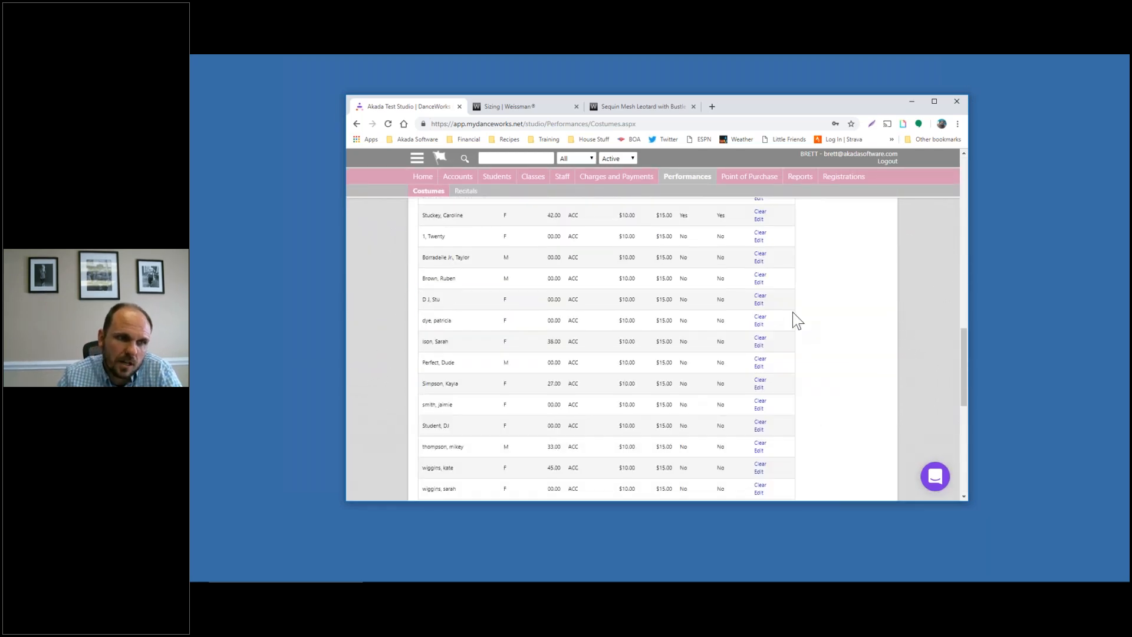
pyautogui.scroll(5, 869, 333)
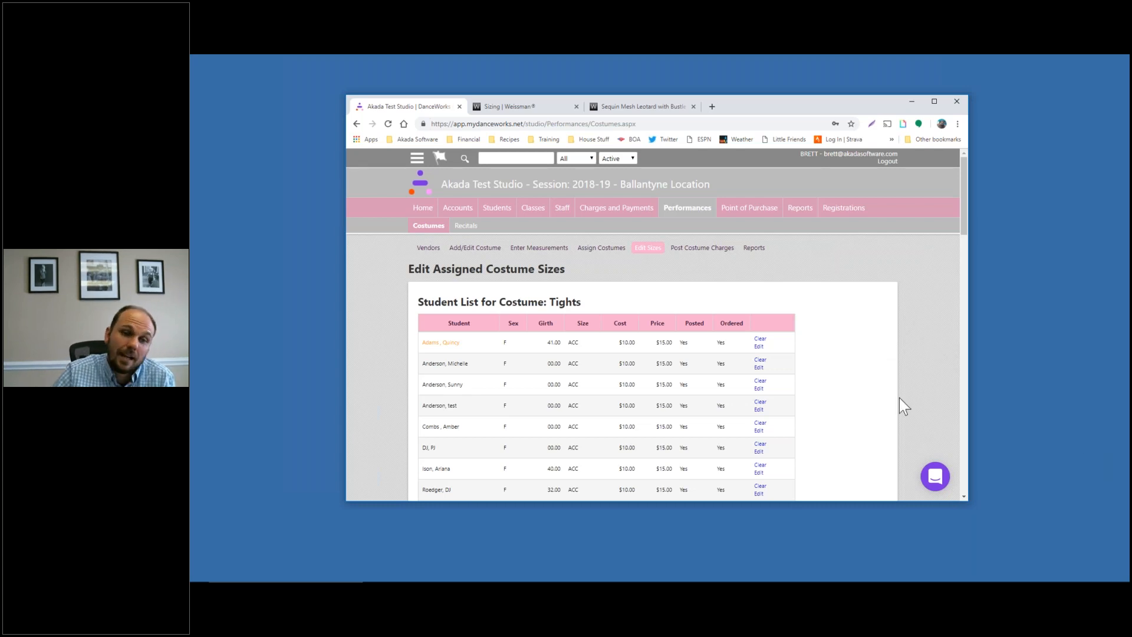
pyautogui.scroll(-2, 827, 381)
pyautogui.scroll(-2, 826, 376)
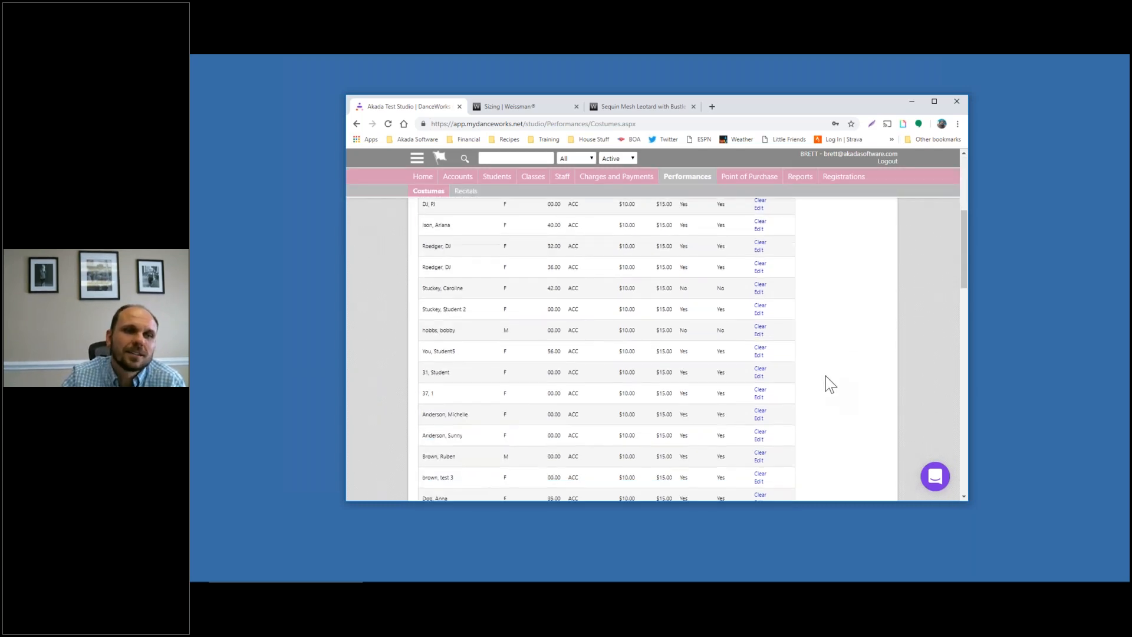
pyautogui.scroll(4, 825, 376)
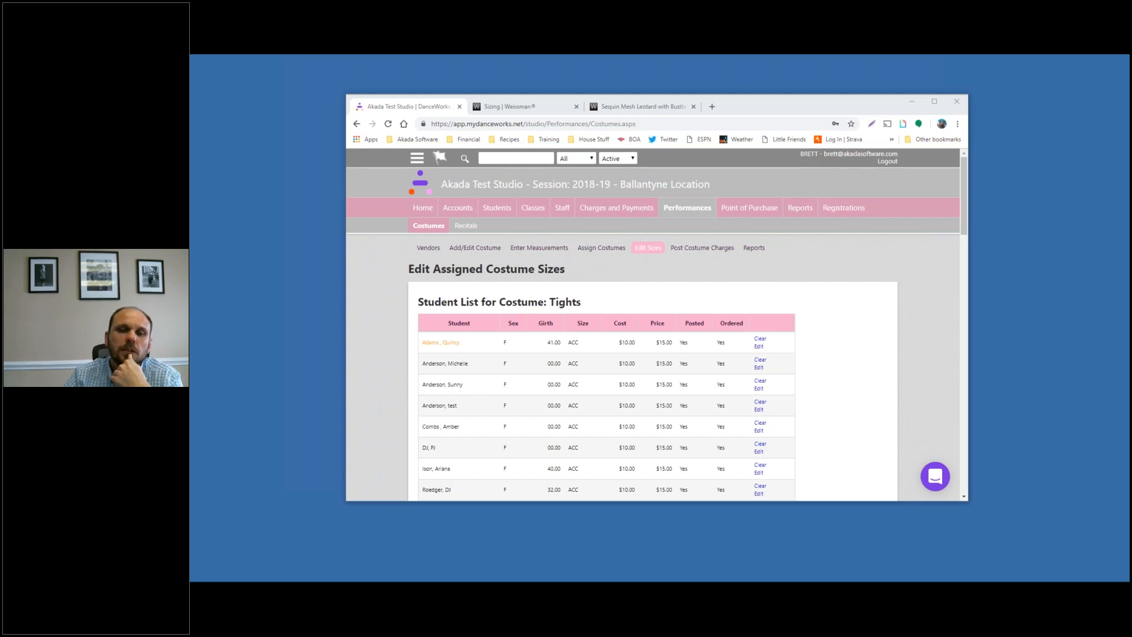
# Open Costume Reports and scroll through its report types and export options
pyautogui.click(752, 253)
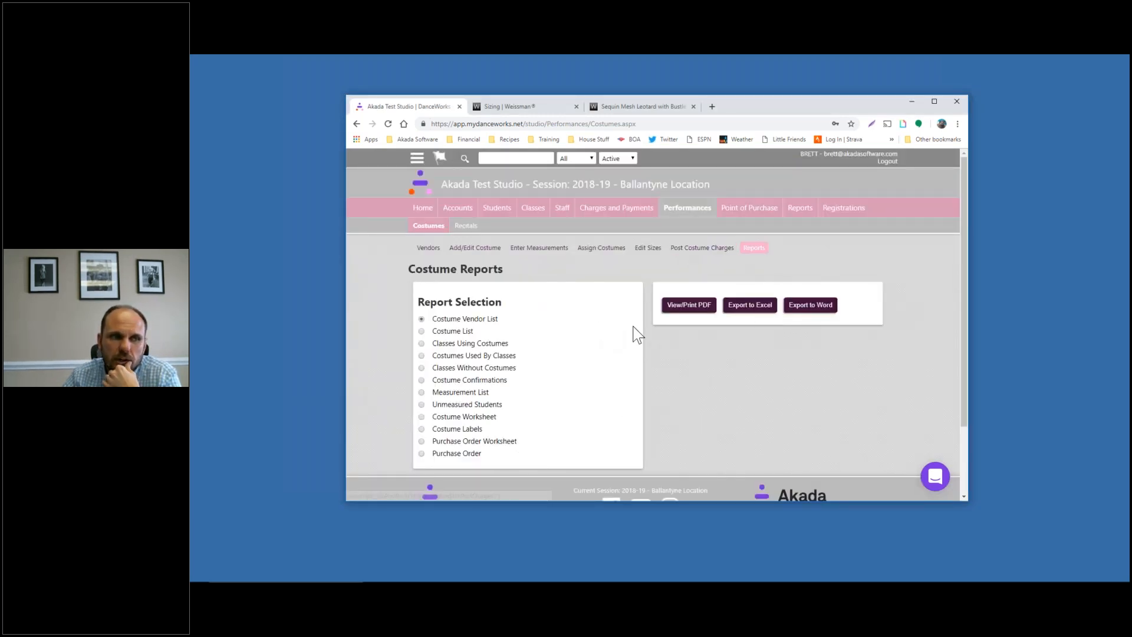
pyautogui.scroll(-5, 699, 365)
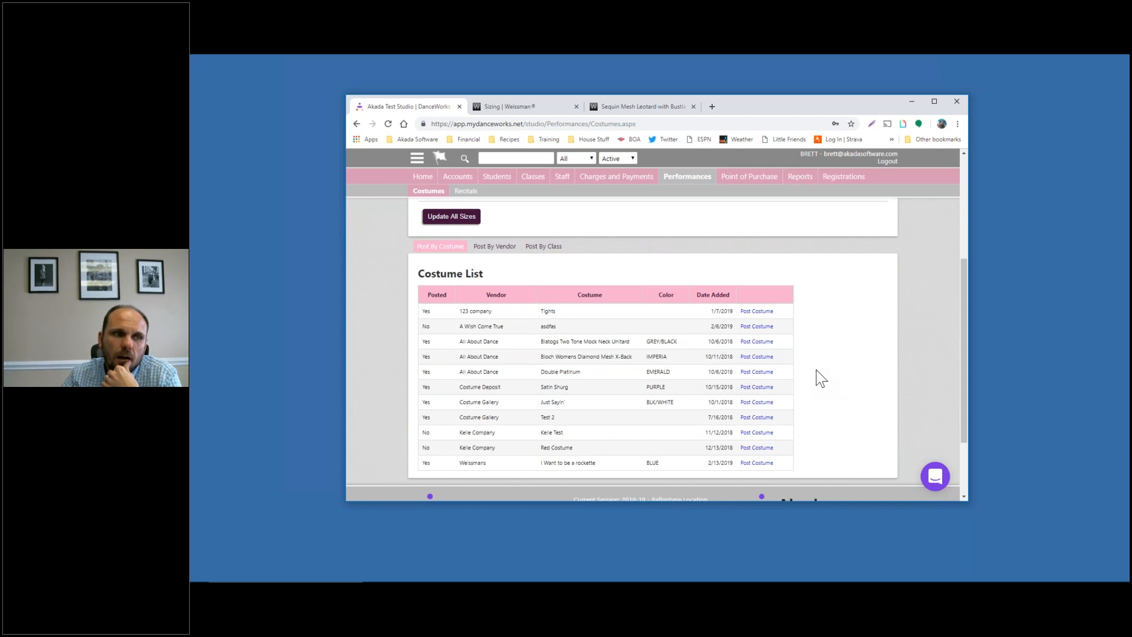
pyautogui.scroll(5, 816, 370)
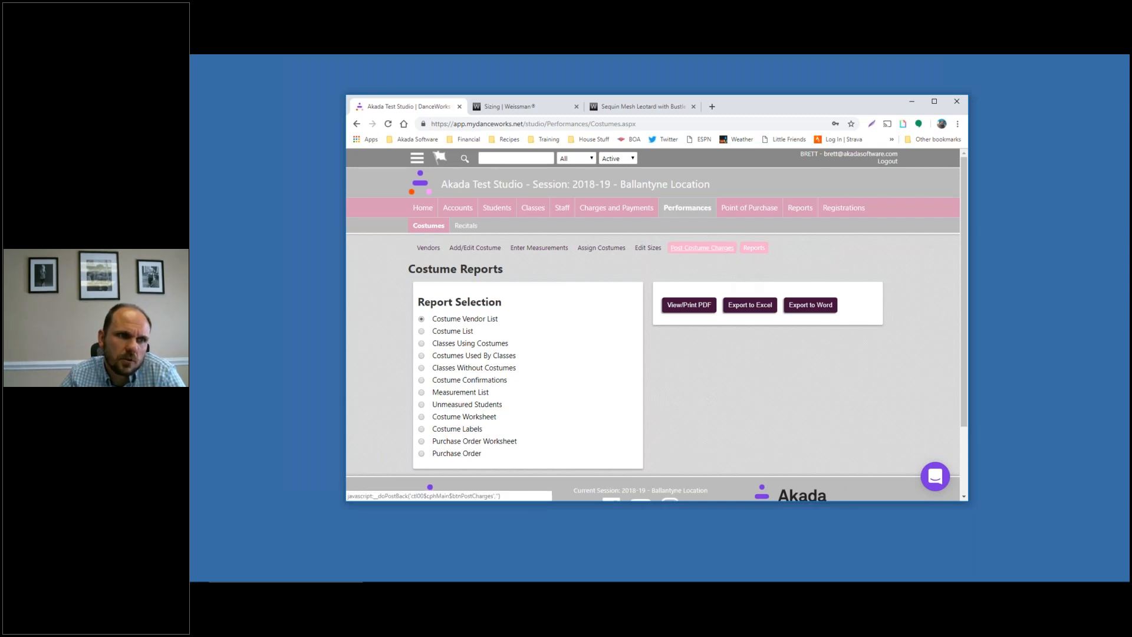
# Check the Post Account Charges charge codes, visit Point of Purchase, then return to Performances
pyautogui.click(702, 247)
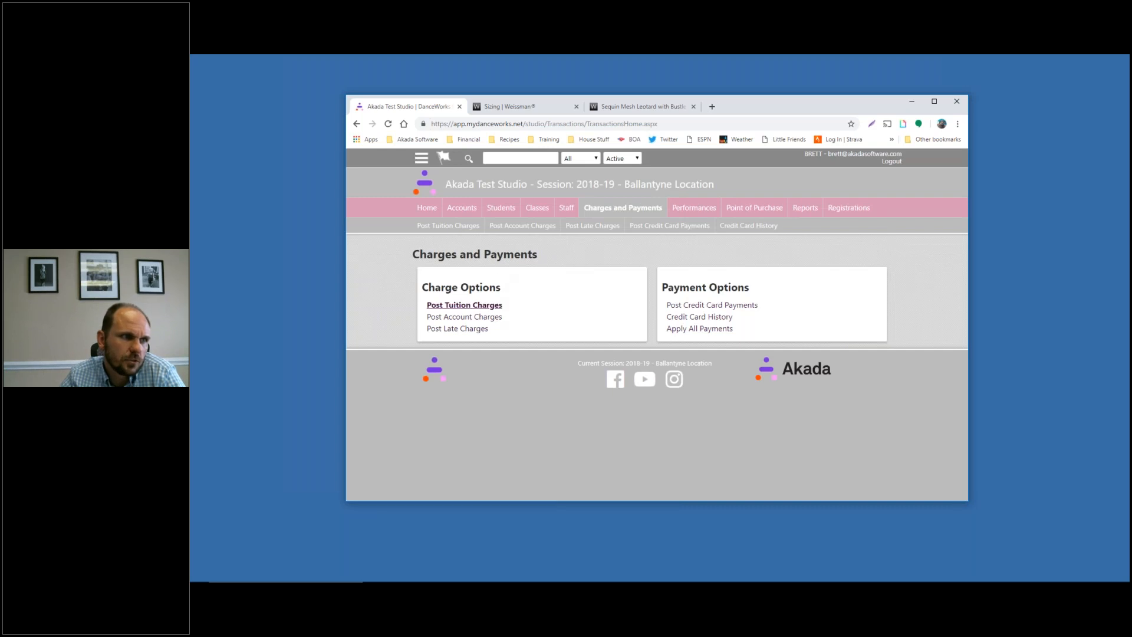
pyautogui.click(487, 318)
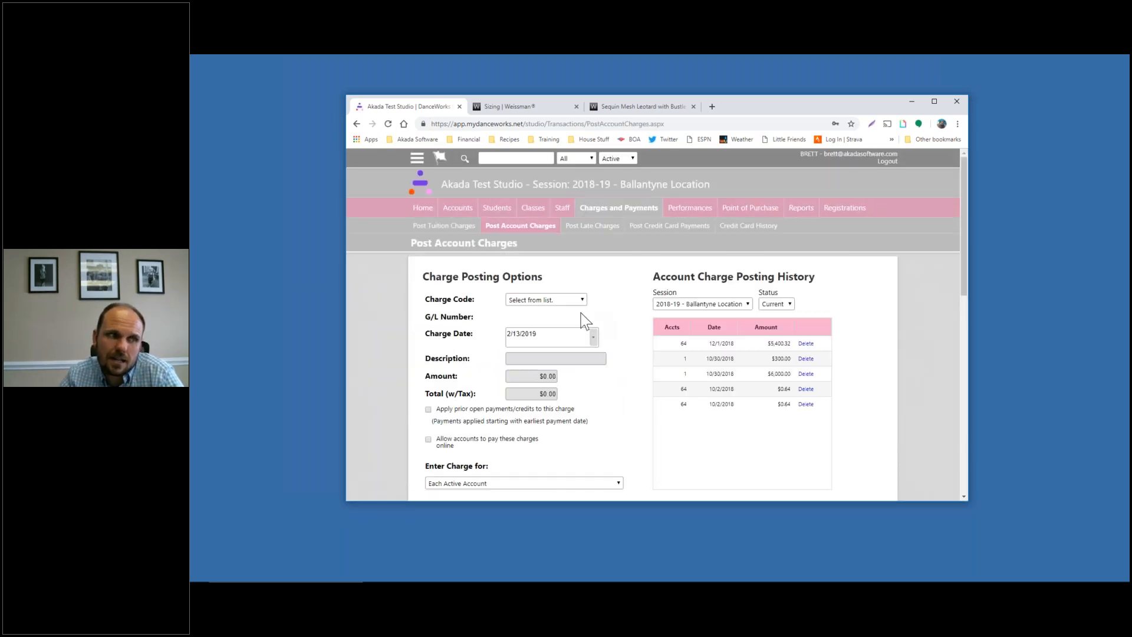
pyautogui.click(565, 300)
pyautogui.click(611, 308)
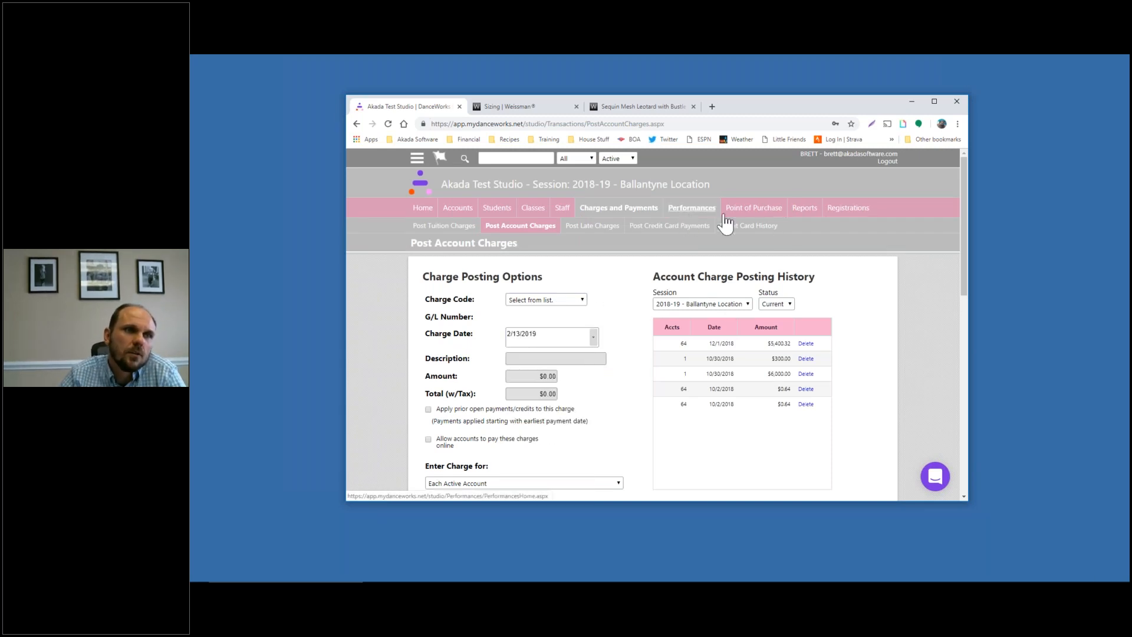
pyautogui.click(767, 218)
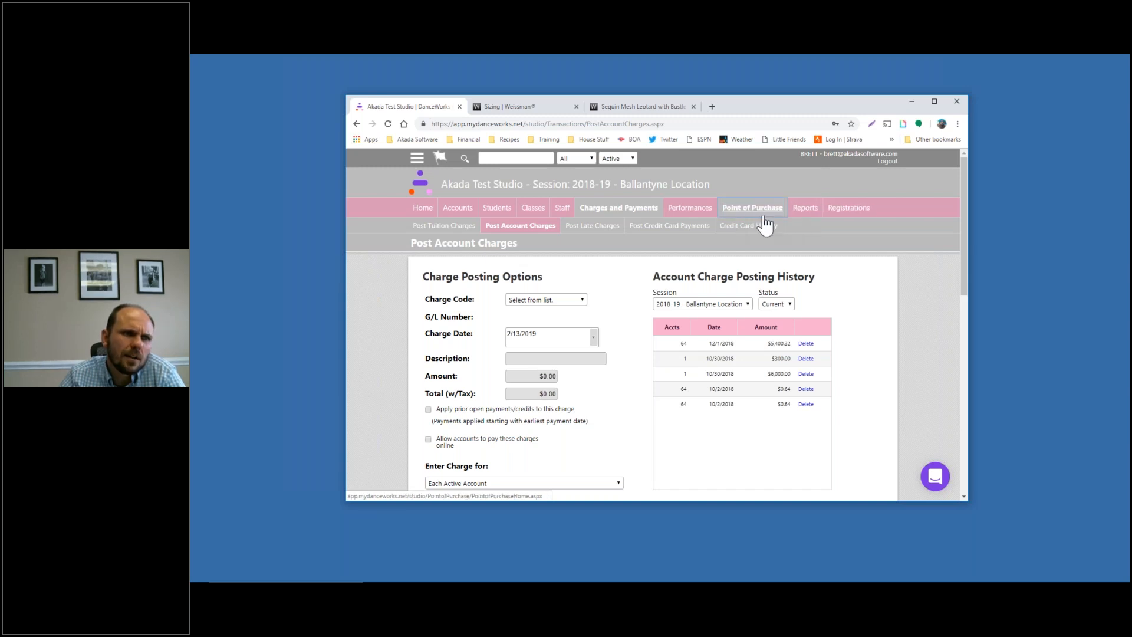
pyautogui.click(694, 214)
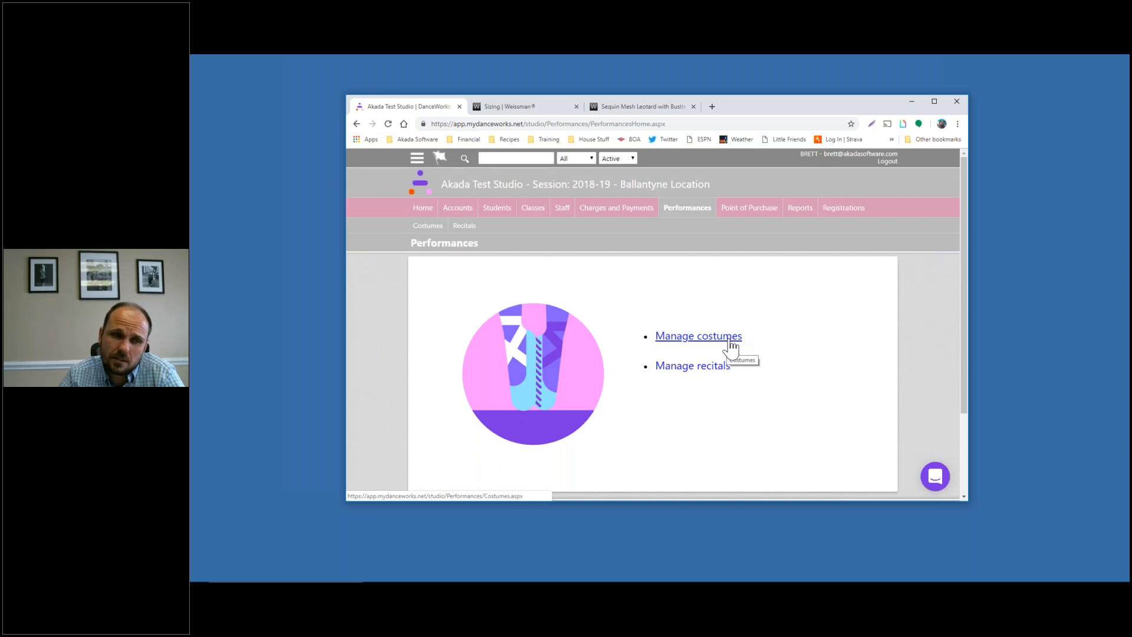
# Browse the Vendors list under Manage costumes, then go to Costume Reports
pyautogui.click(731, 342)
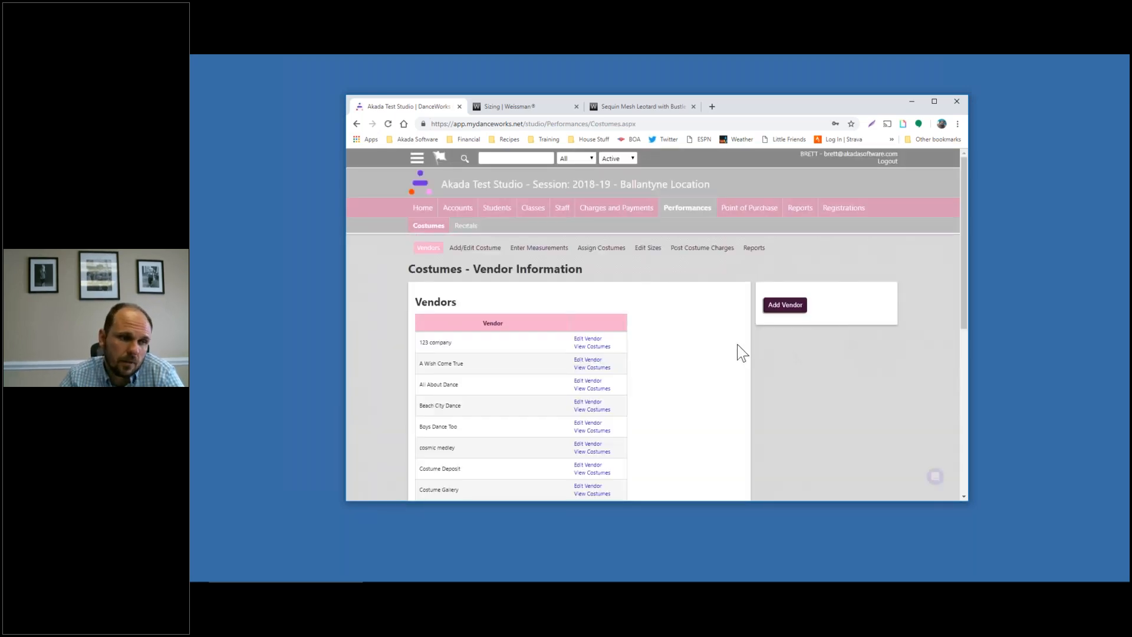
pyautogui.scroll(-1, 712, 327)
pyautogui.scroll(-3, 708, 330)
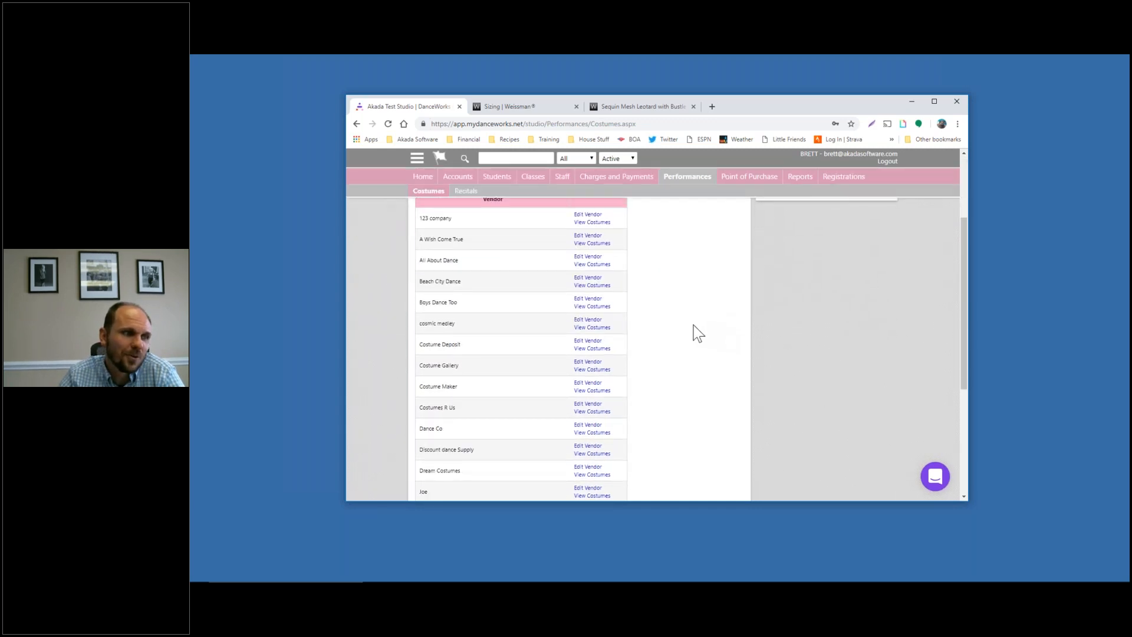
pyautogui.scroll(4, 708, 330)
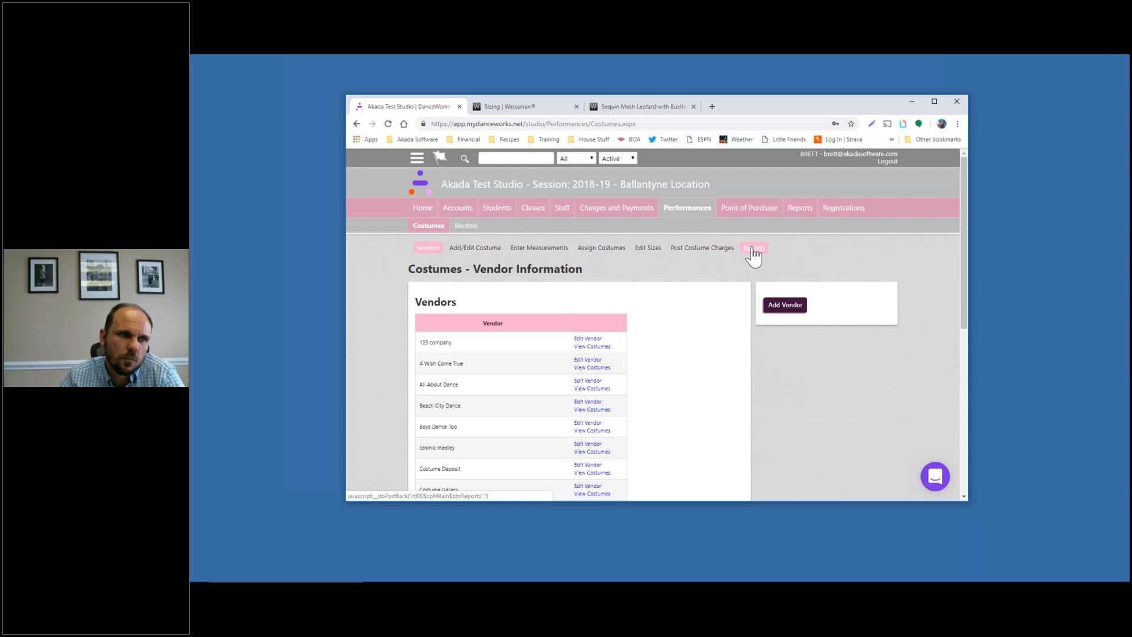
pyautogui.click(753, 250)
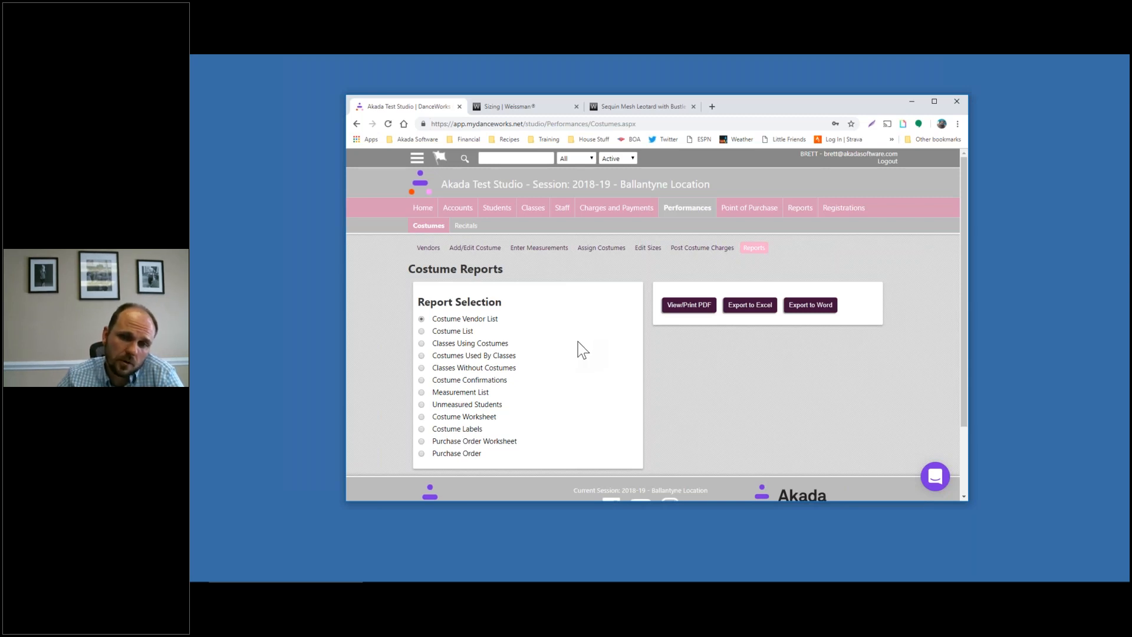
pyautogui.click(1067, 387)
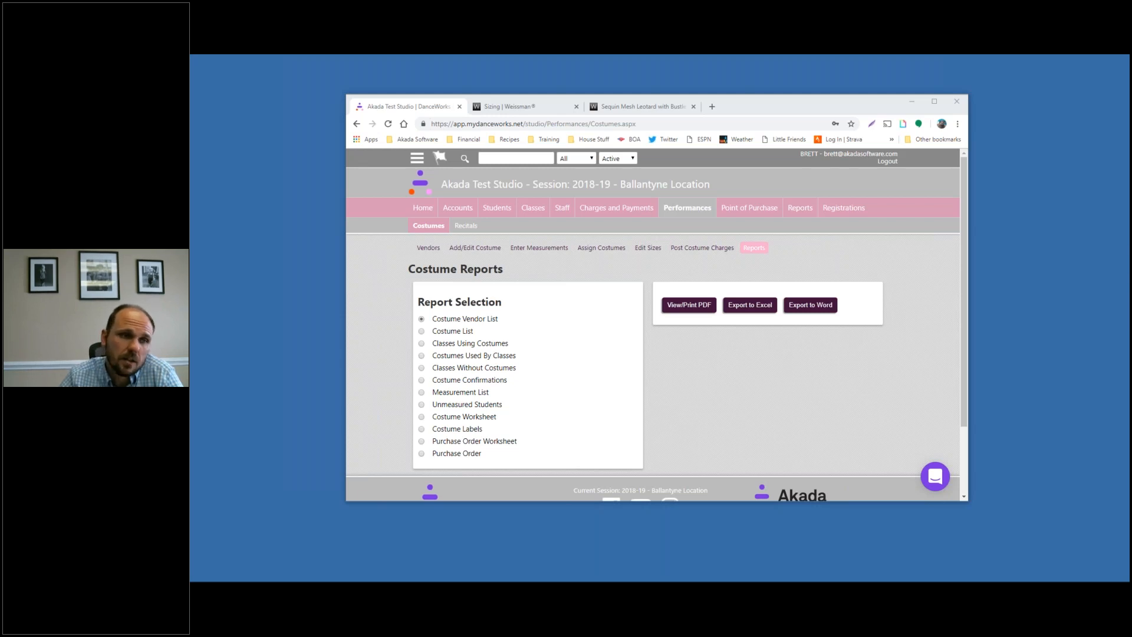
# Open Assign Costumes and scroll the class list down to the TAP classes and footer
pyautogui.click(602, 247)
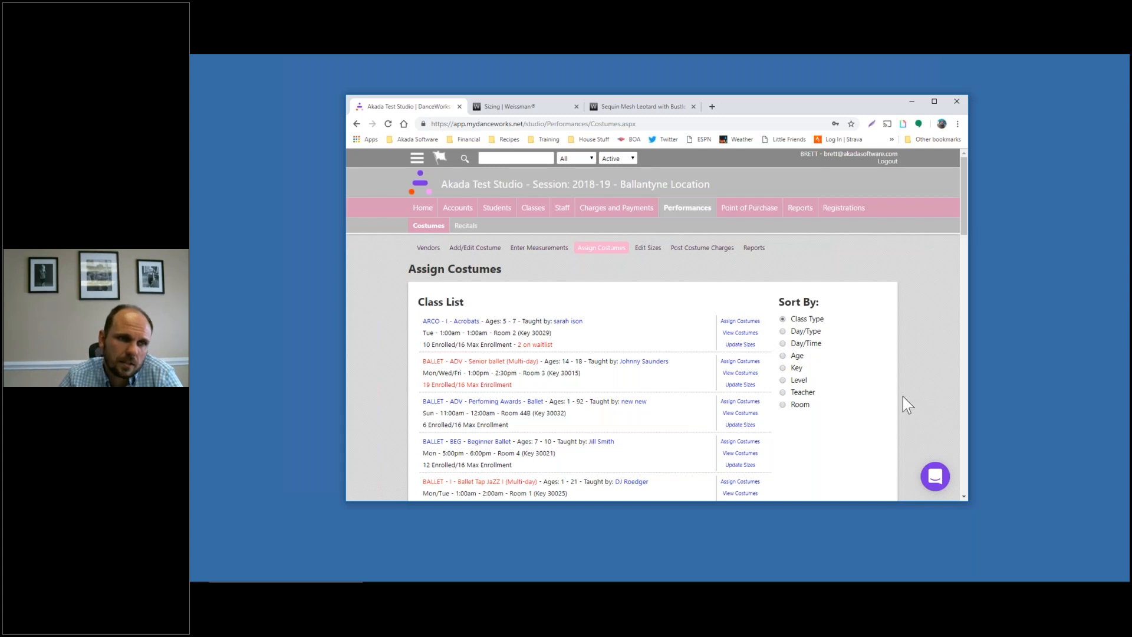
pyautogui.click(1114, 410)
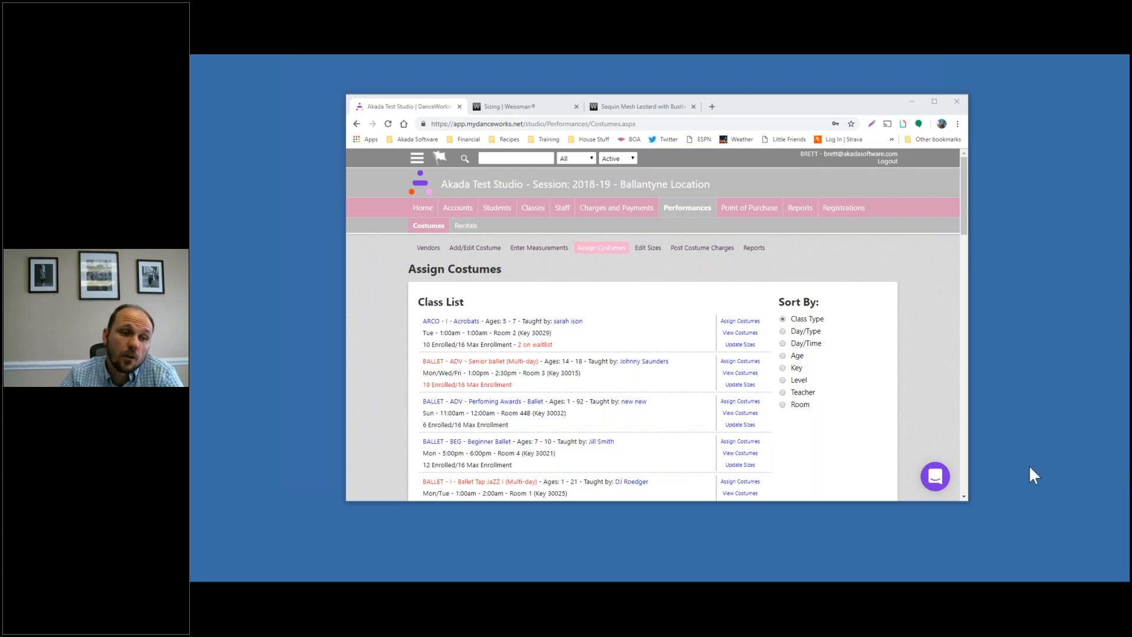
pyautogui.scroll(-1, 796, 401)
pyautogui.scroll(-15, 826, 399)
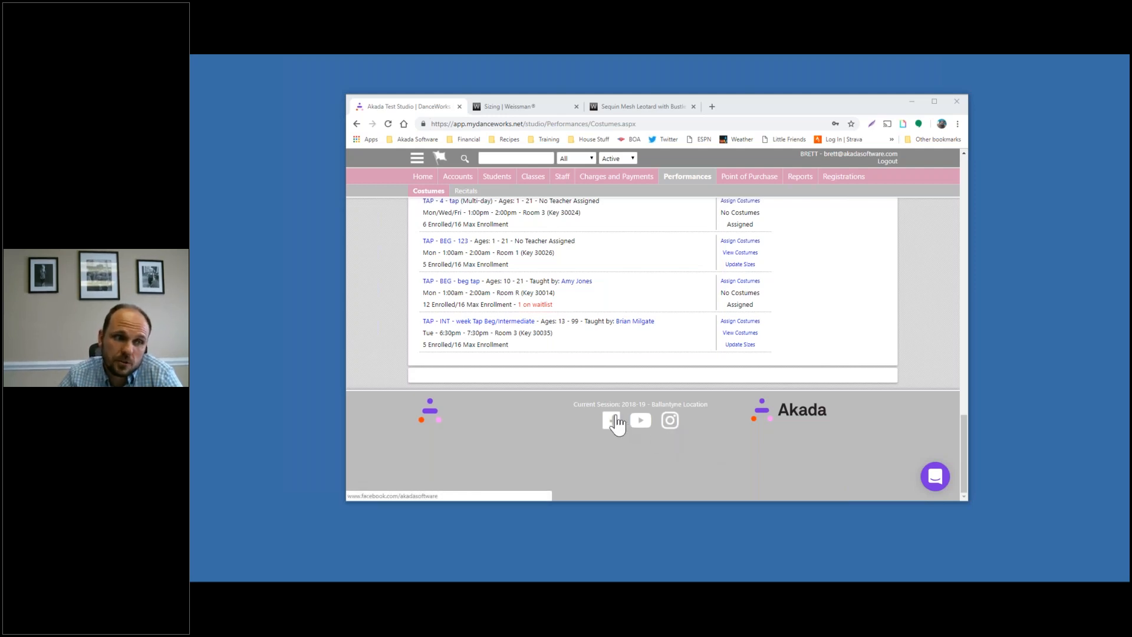
# Try the footer Instagram link, close its Page Not Found tab, and open Facebook instead
pyautogui.click(671, 422)
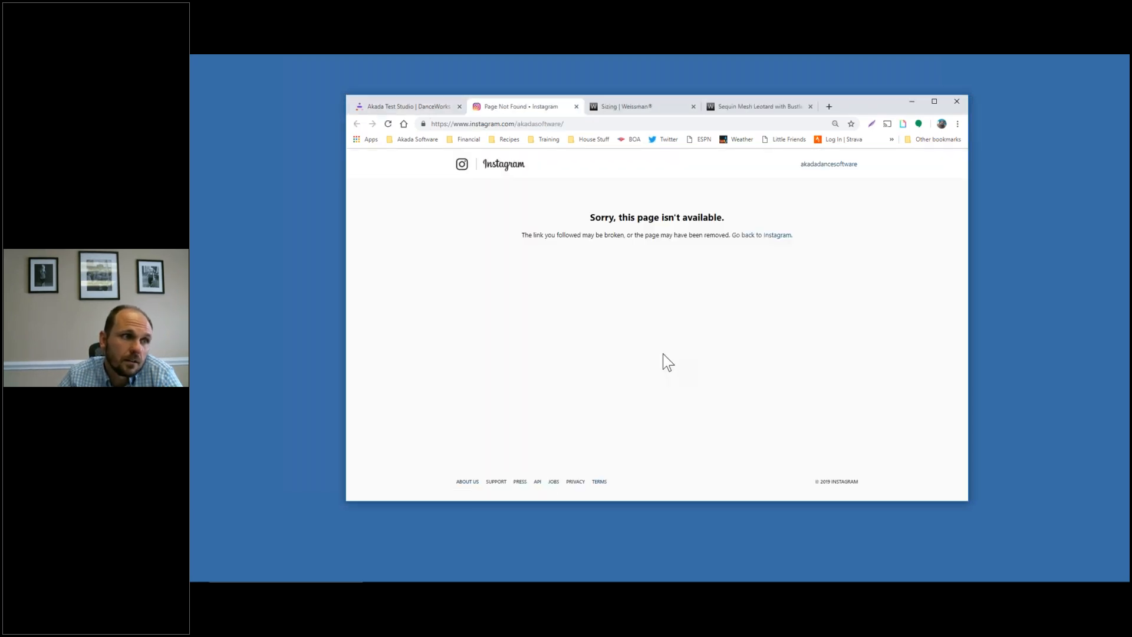
pyautogui.click(576, 106)
pyautogui.click(611, 422)
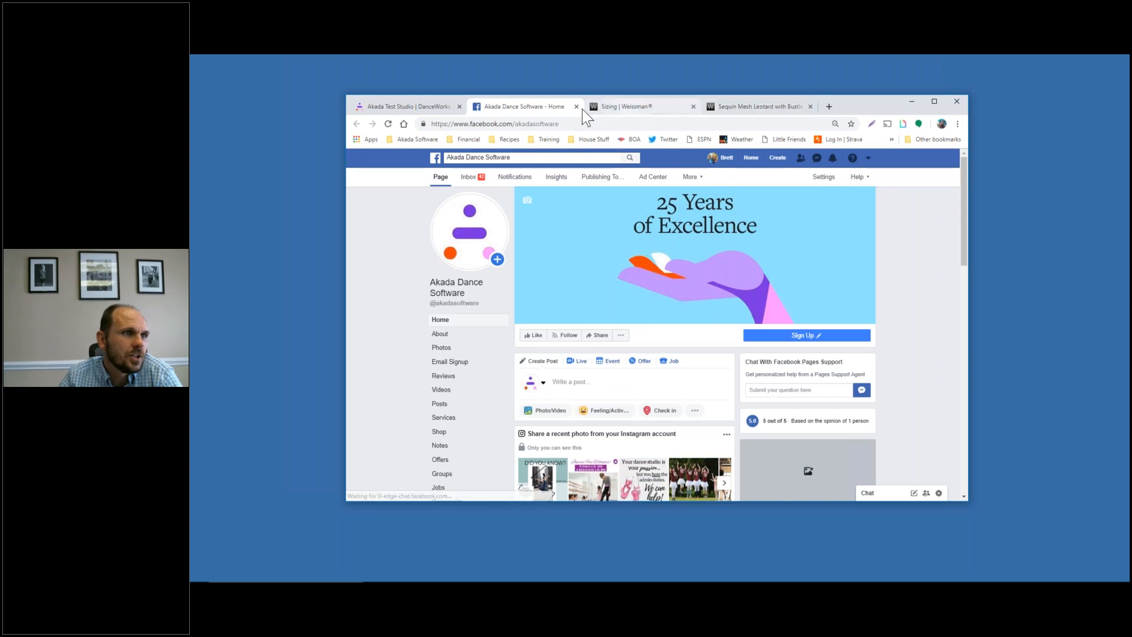
# Close the Akada Dance Software Facebook tab to return to DanceWorks
pyautogui.click(577, 106)
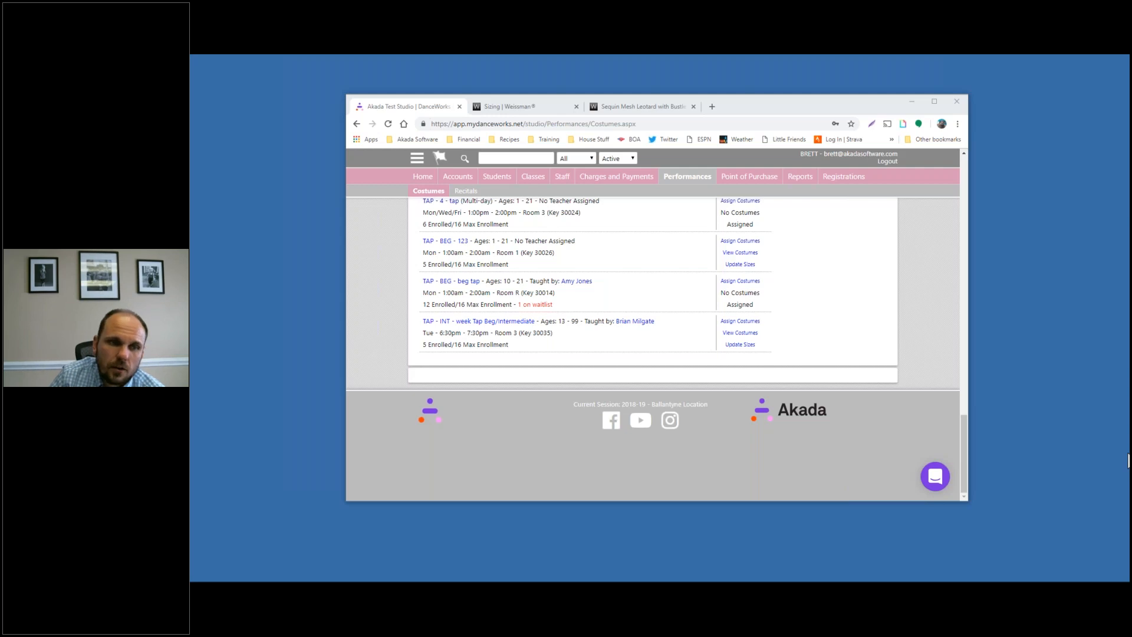
pyautogui.click(938, 479)
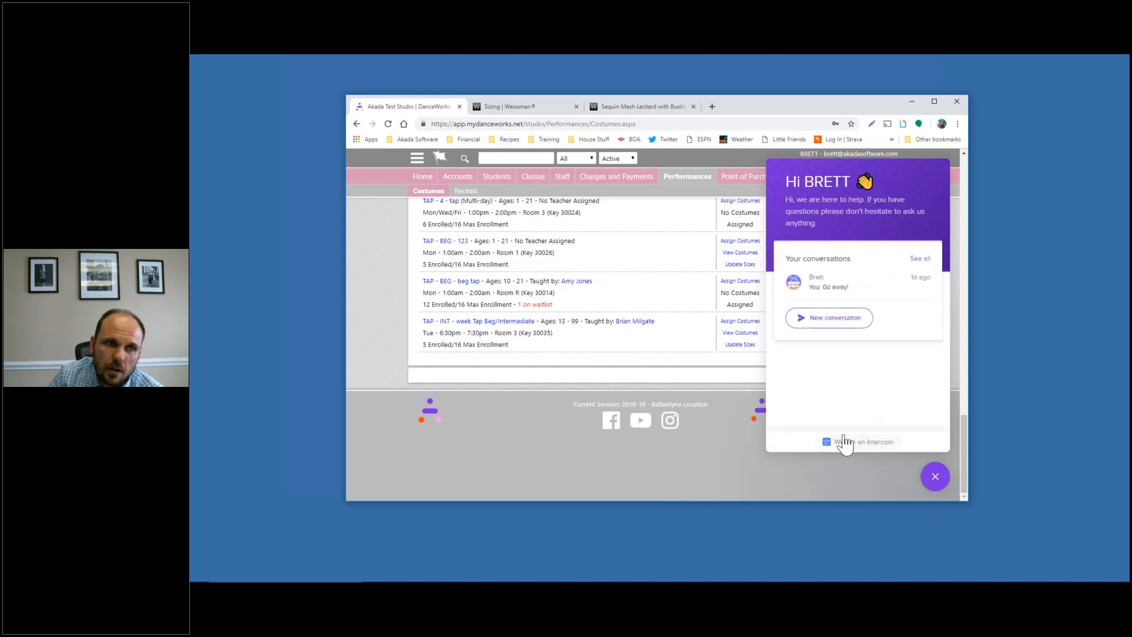
pyautogui.click(937, 481)
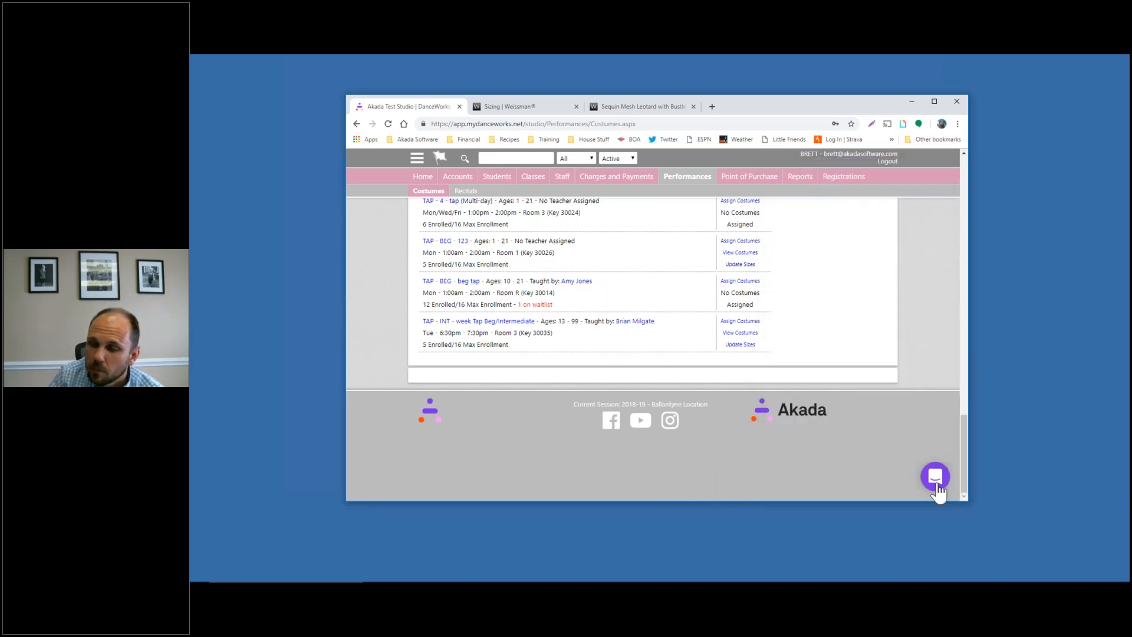